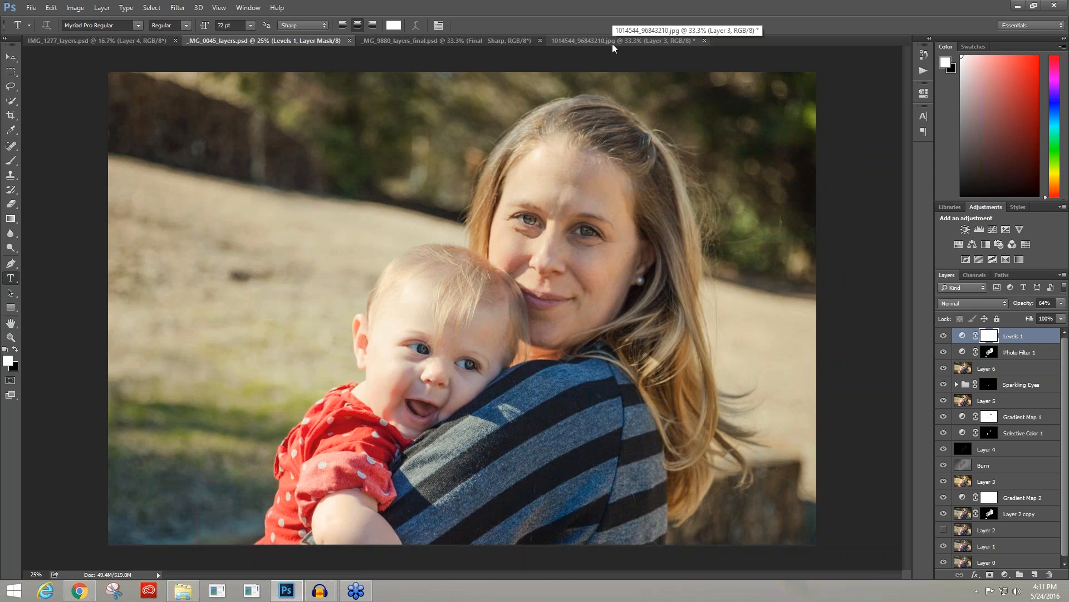
# Step: Switch to the 1014544_96843210.jpg document and isolate its Background layer to view the unedited portrait
pyautogui.click(610, 41)
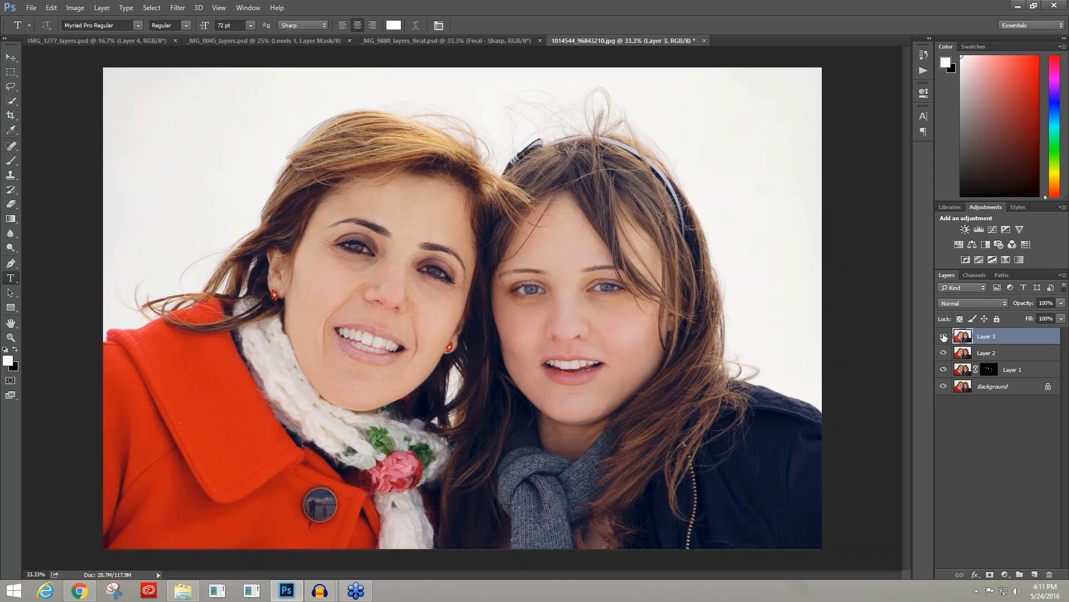
pyautogui.click(943, 336)
pyautogui.click(944, 335)
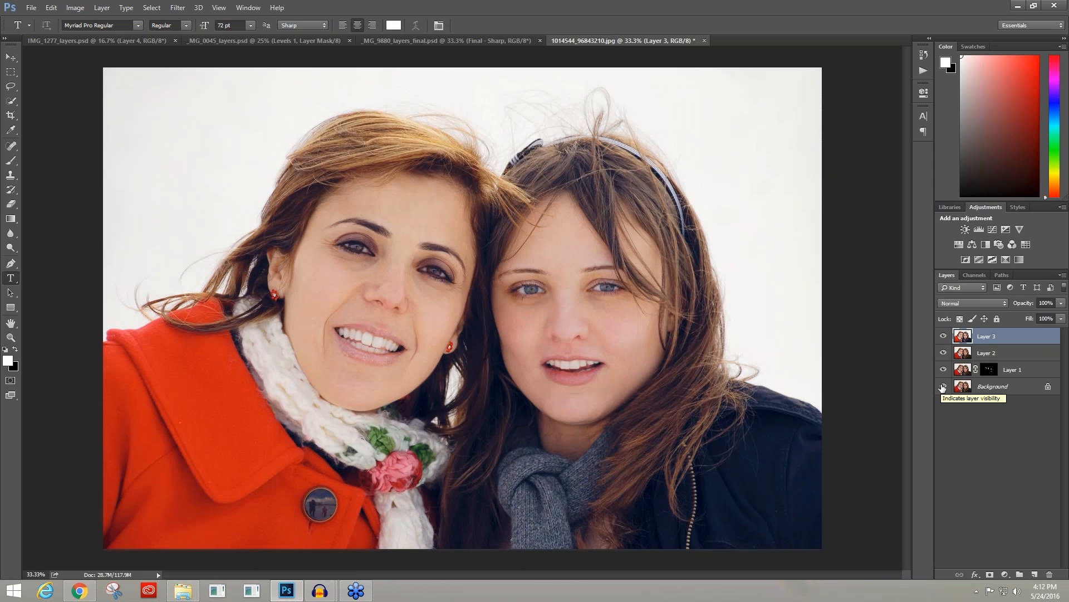
pyautogui.keyDown('alt'); pyautogui.click(943, 387); pyautogui.keyUp('alt')
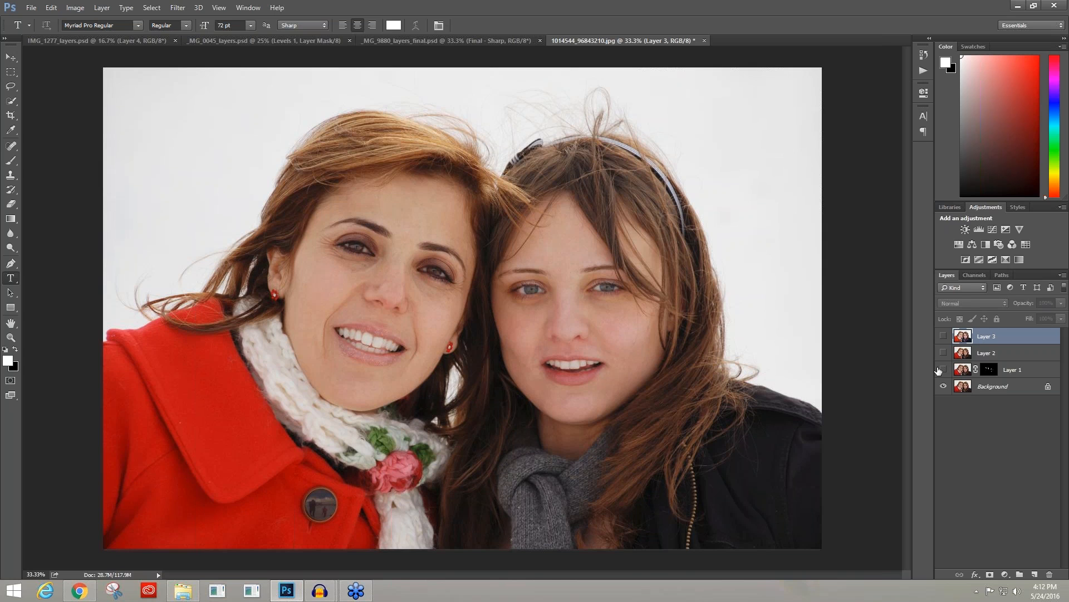
# Step: Compare the retouching stages by showing Layer 1, Layer 2 and Layer 3 one after another above the Background
pyautogui.hotkey('ctrl', '+')
pyautogui.click(943, 369)
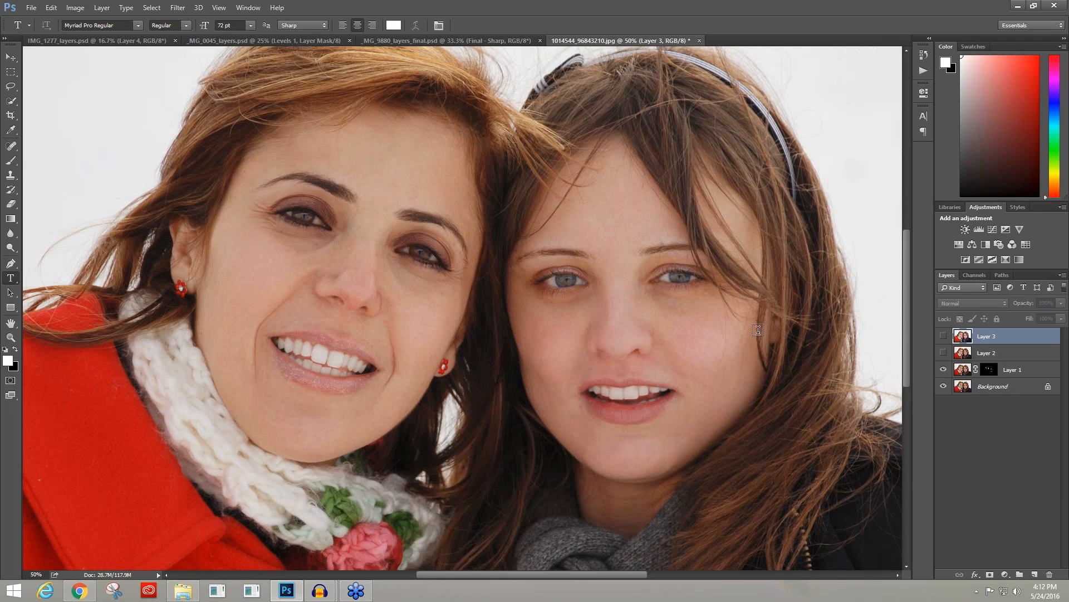
pyautogui.click(943, 354)
pyautogui.click(943, 353)
pyautogui.click(944, 371)
pyautogui.click(944, 370)
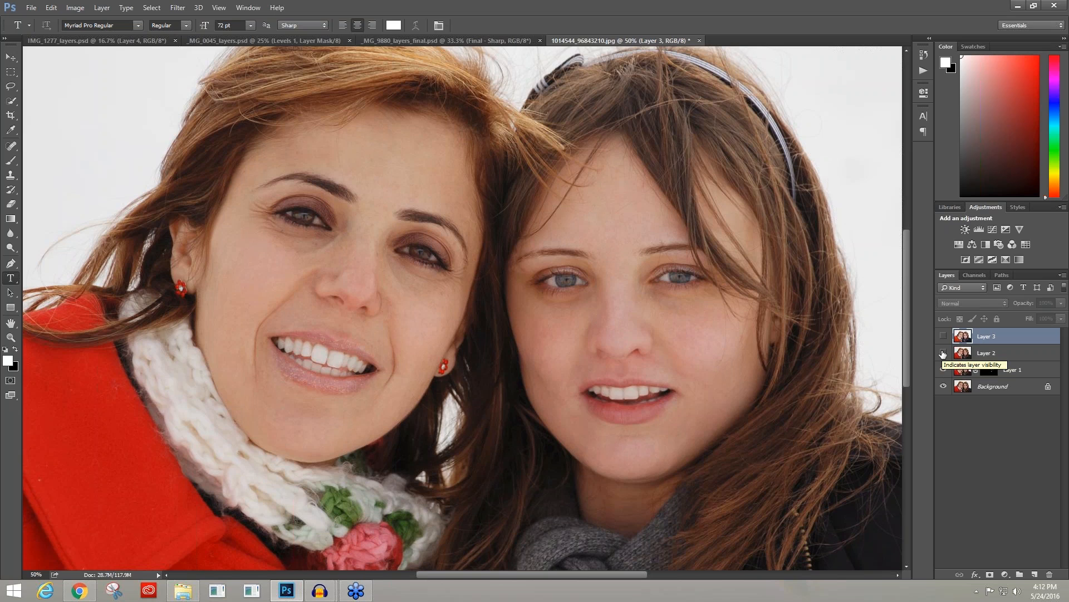
pyautogui.click(943, 353)
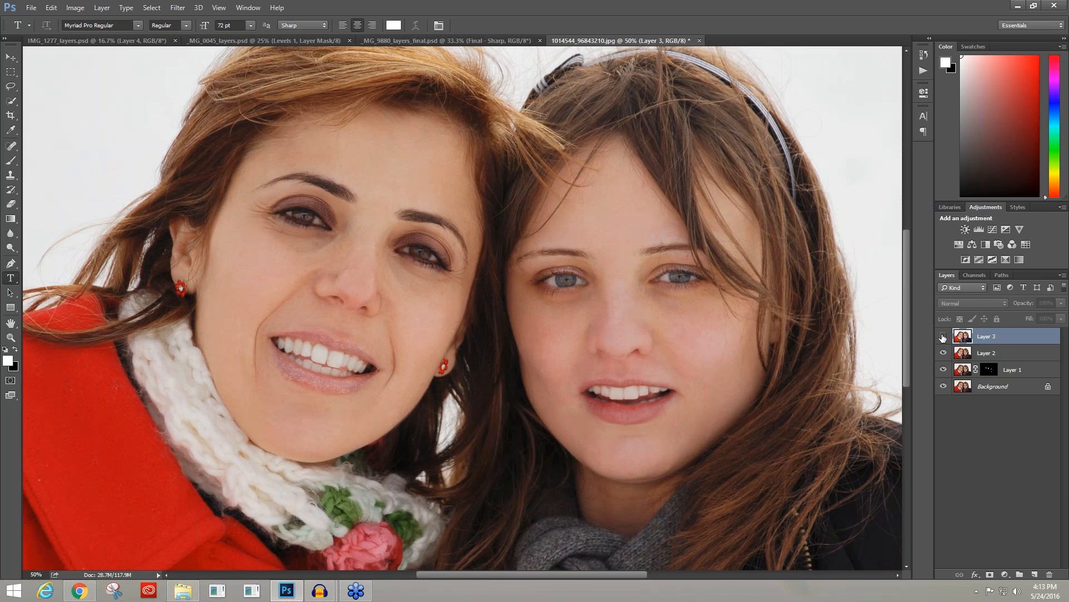
pyautogui.click(943, 336)
pyautogui.click(943, 336)
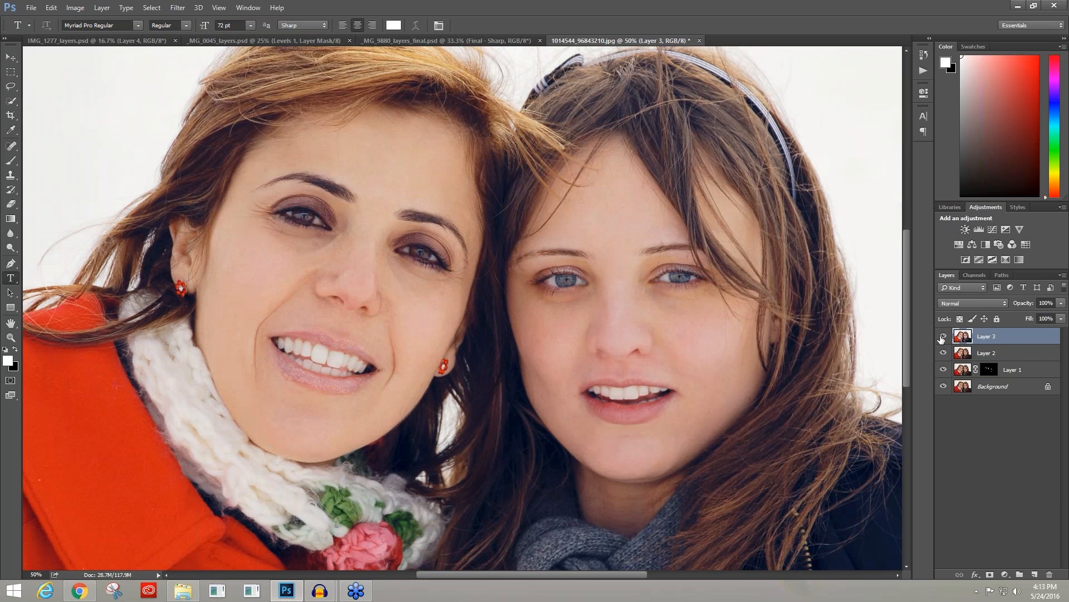
# Step: Reduce Layer 3's opacity to 52% and compare the blended result with the original Background
pyautogui.hotkey('ctrl', '-')
pyautogui.click(1061, 303)
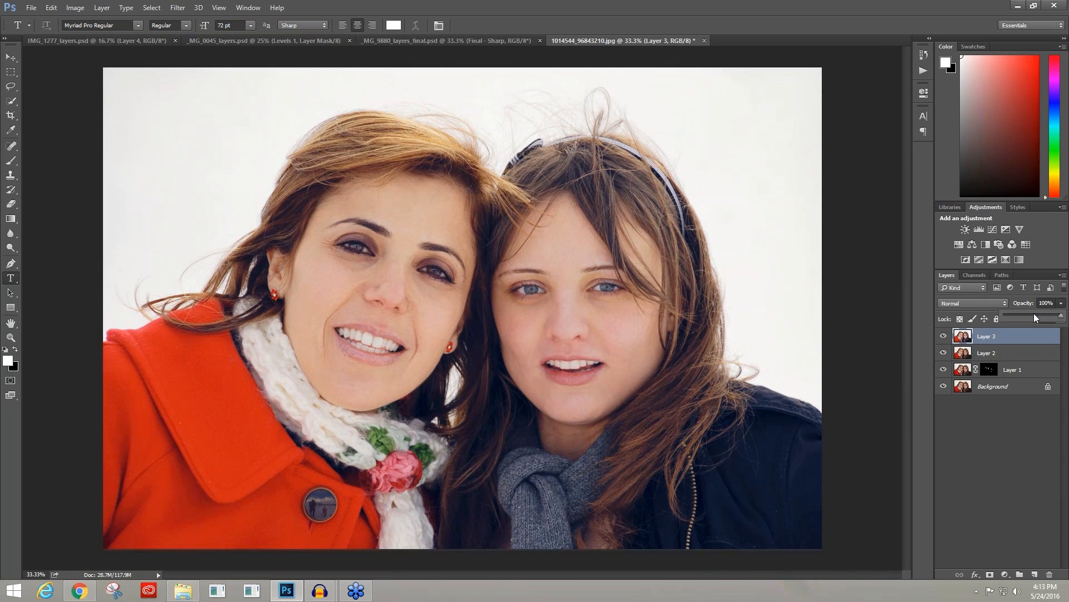
pyautogui.moveTo(1039, 317); pyautogui.dragTo(1035, 316)
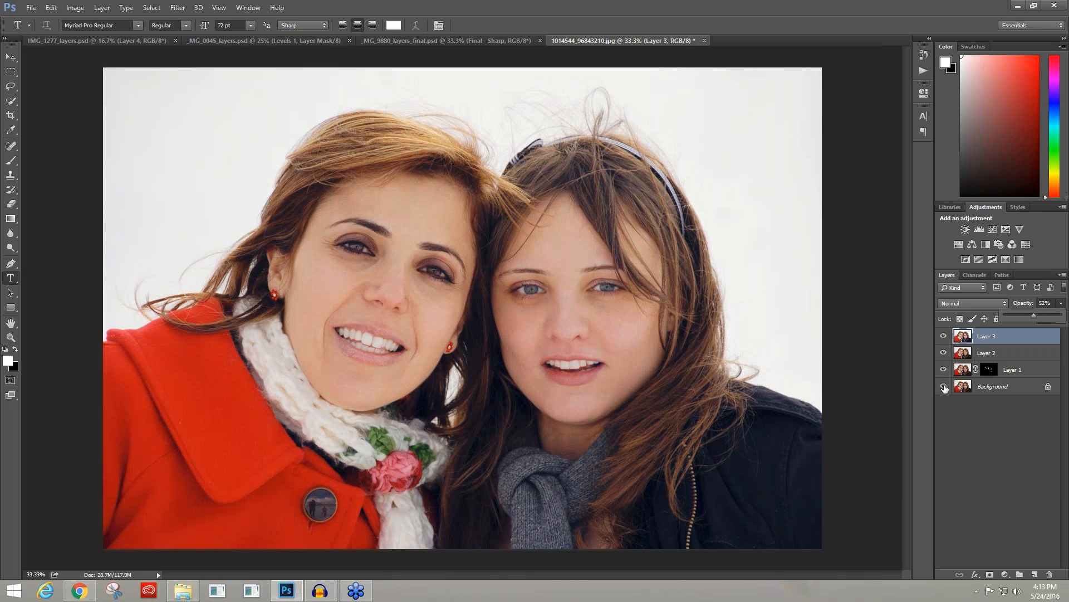
pyautogui.keyDown('alt'); pyautogui.click(943, 386); pyautogui.keyUp('alt')
pyautogui.keyDown('alt'); pyautogui.click(944, 386); pyautogui.keyUp('alt')
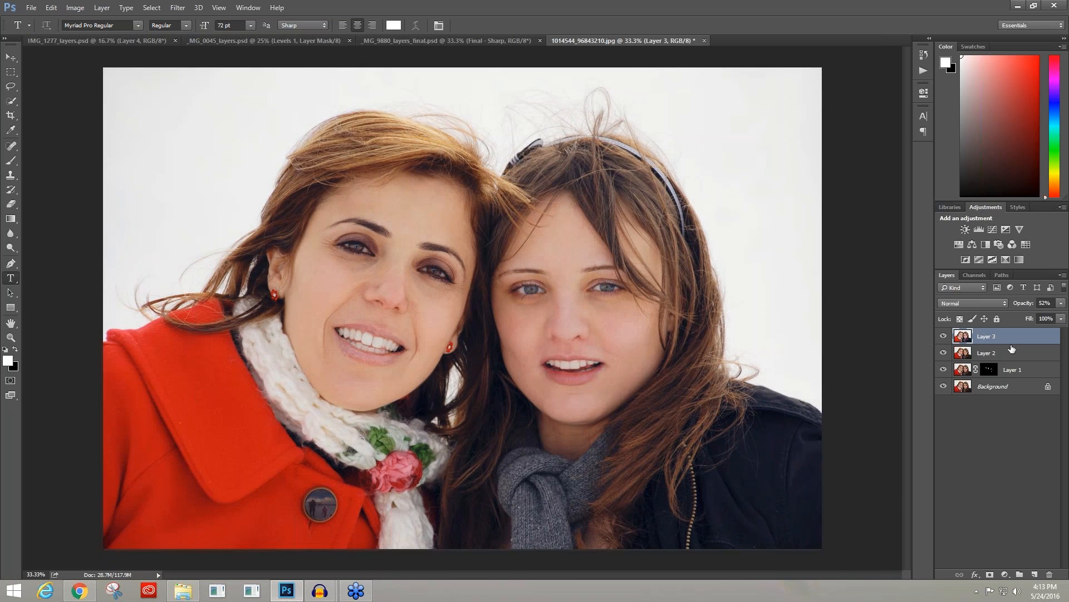
# Step: Delete Layer 3, Layer 2 and Layer 1 so that only the Background layer is left
pyautogui.press('Delete')
pyautogui.press('Delete')
pyautogui.press('Delete')
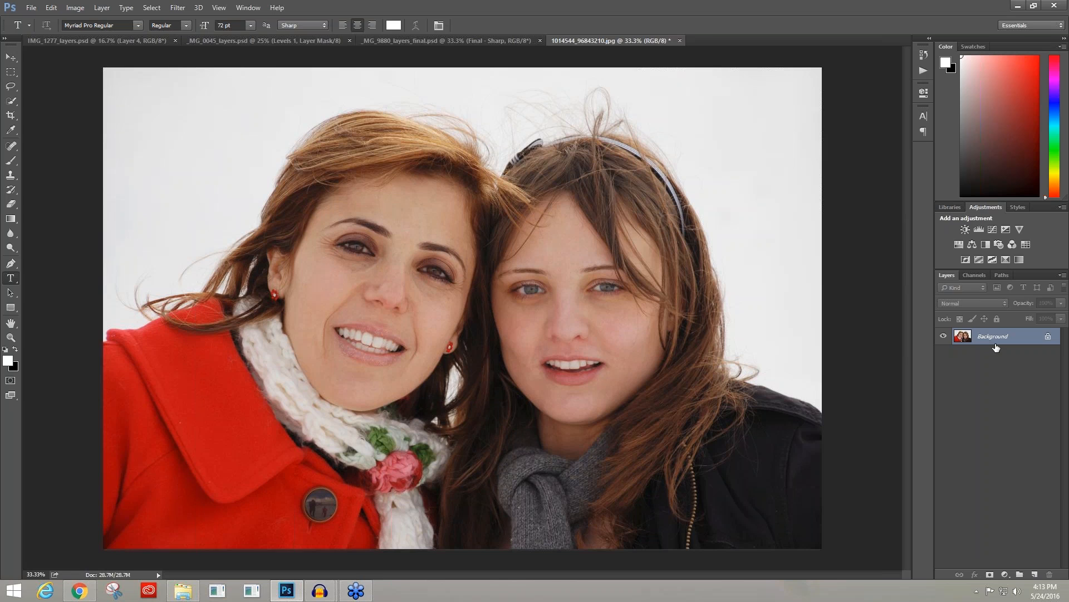
# Step: Duplicate the Background layer and open the copy in the Topaz Clean 3 filter with all parameters reset
pyautogui.hotkey('ctrl', 'j')
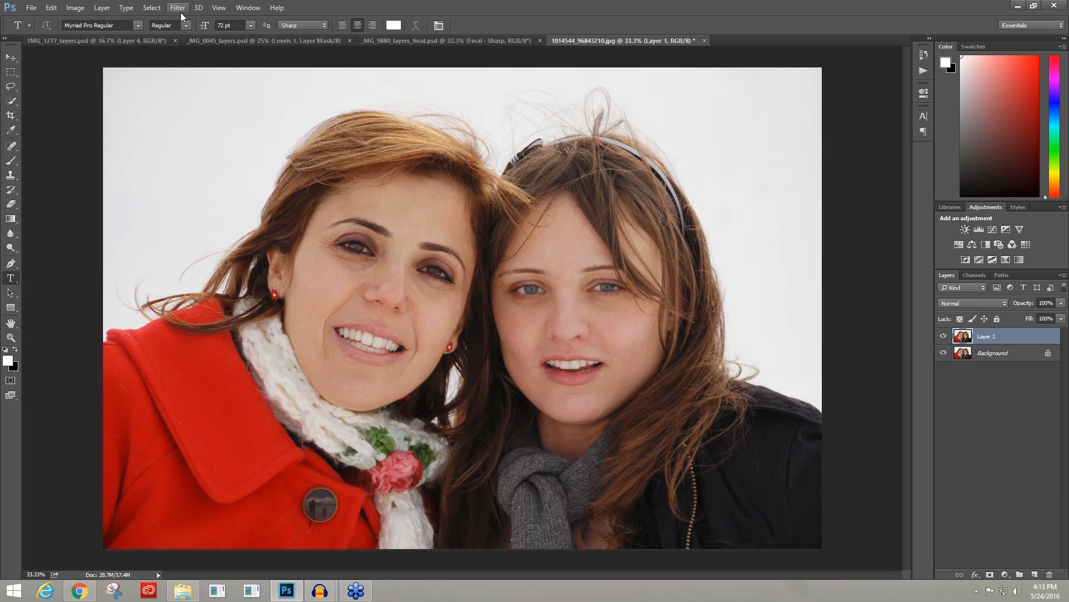
pyautogui.click(178, 8)
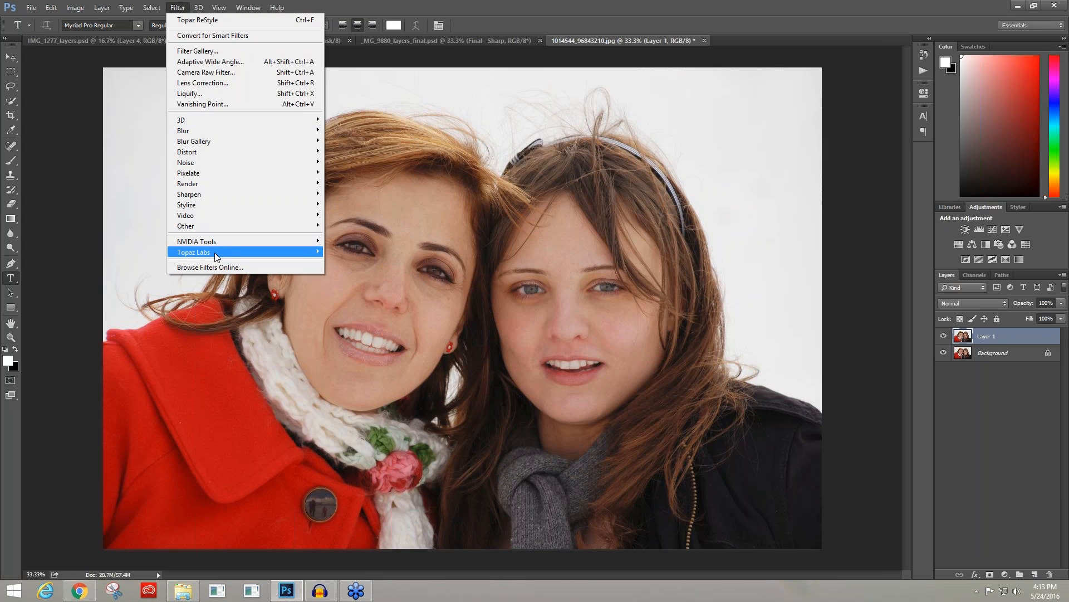
pyautogui.moveTo(217, 256)
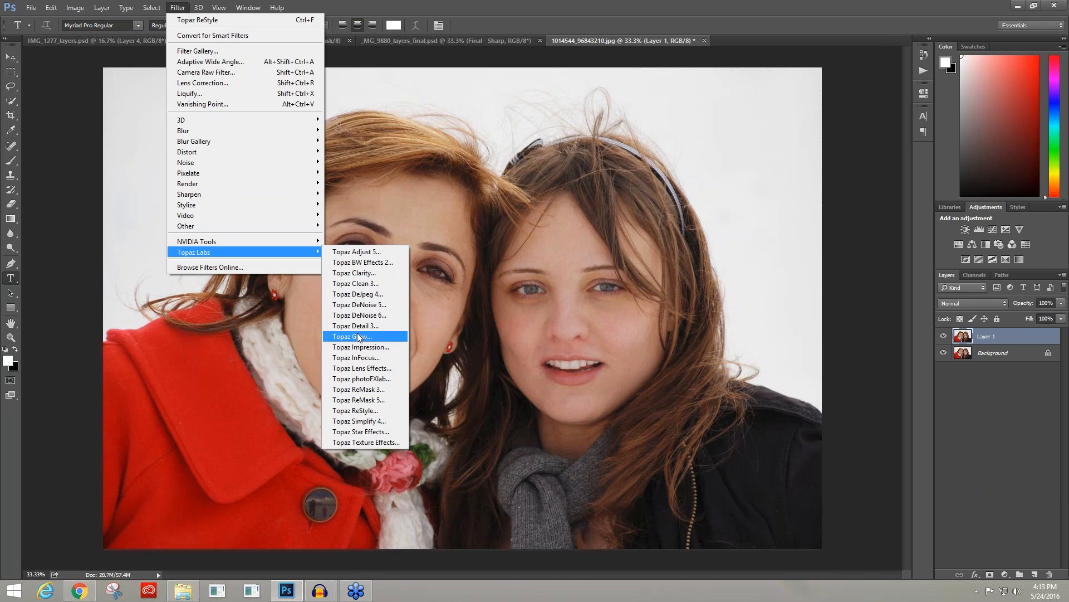
pyautogui.click(350, 274)
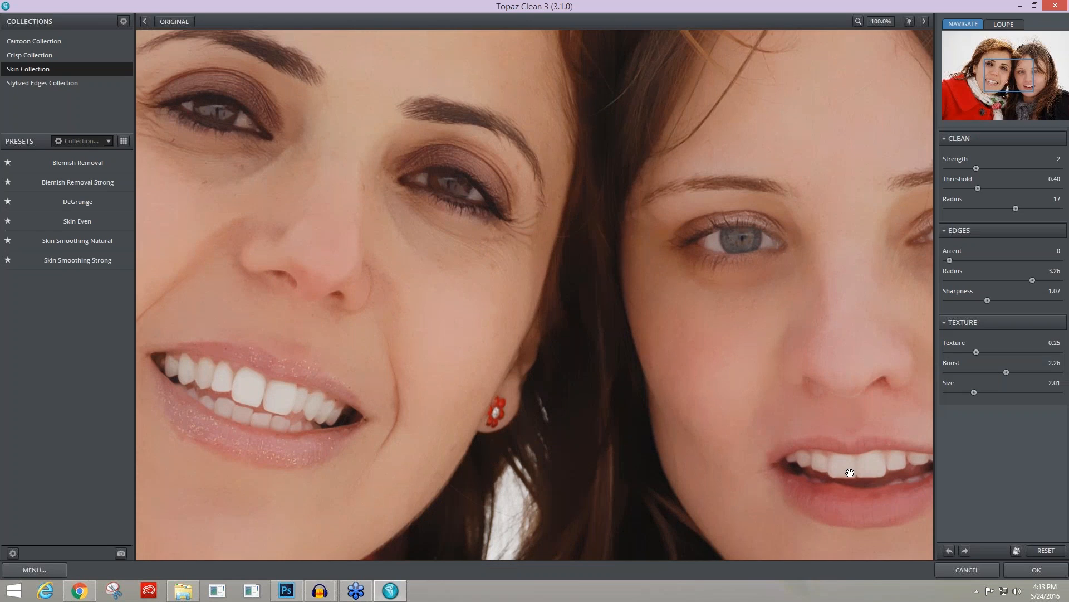
pyautogui.click(1046, 551)
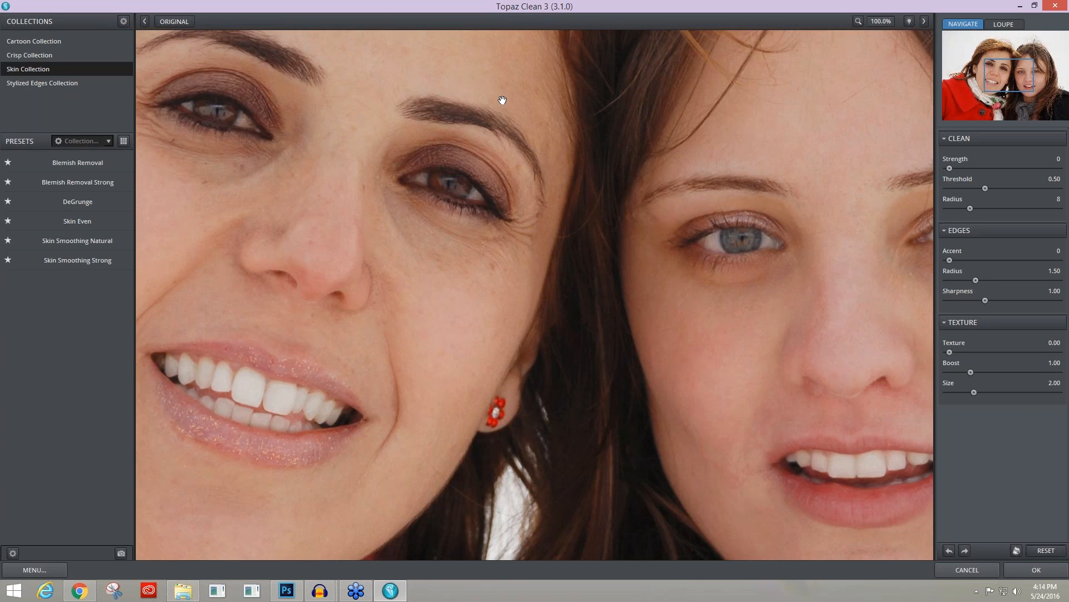
# Step: Try the Curly Smooth preset from the Stylized Edges Collection and the Cartooned preset from the Cartoon Collection
pyautogui.click(33, 85)
pyautogui.moveTo(65, 158)
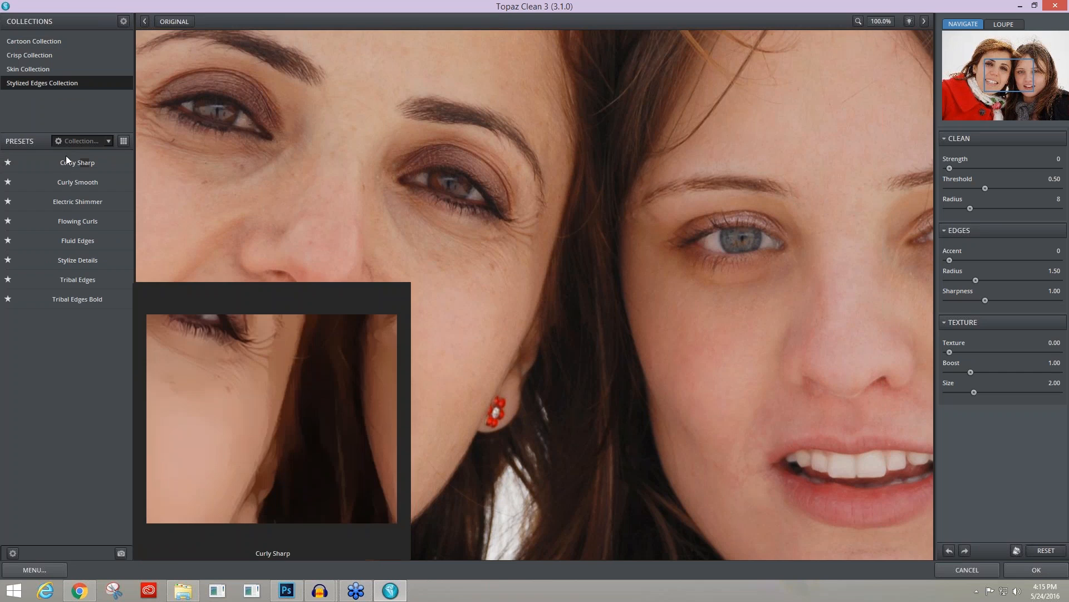
pyautogui.click(82, 182)
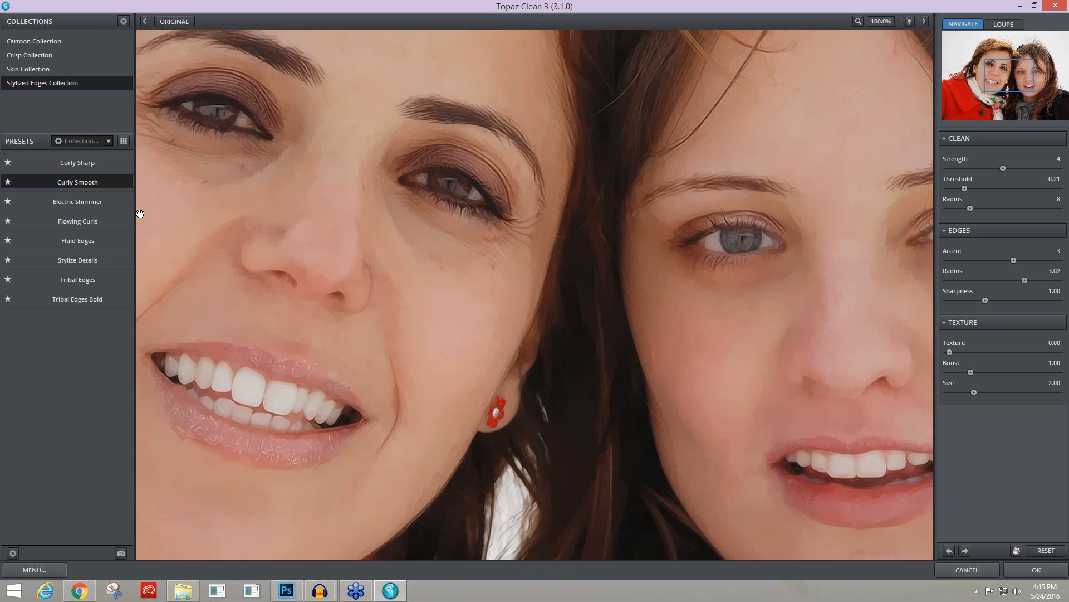
pyautogui.moveTo(108, 247)
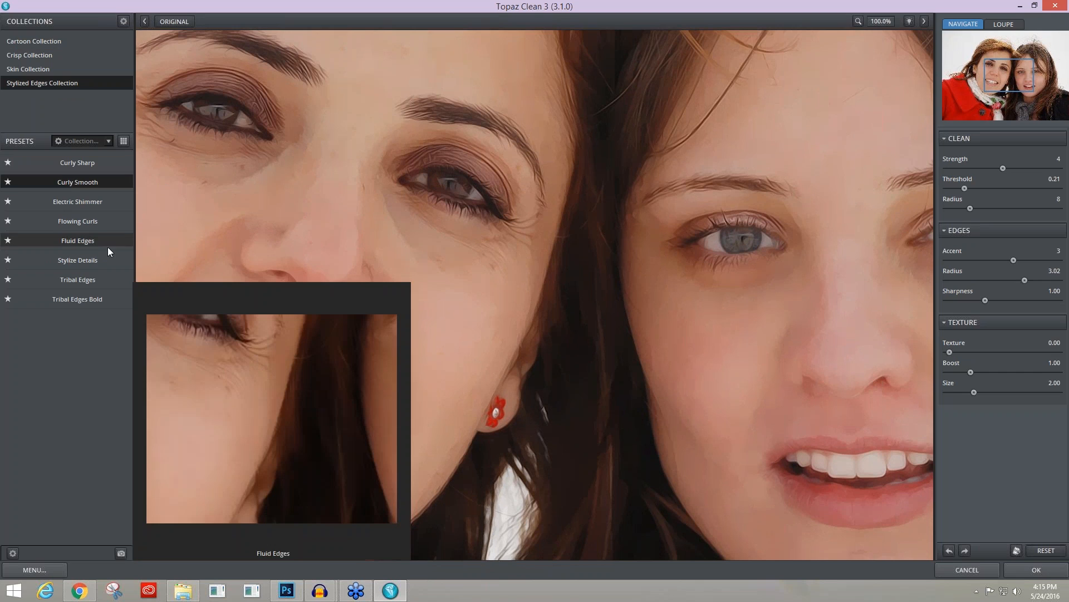
pyautogui.click(38, 42)
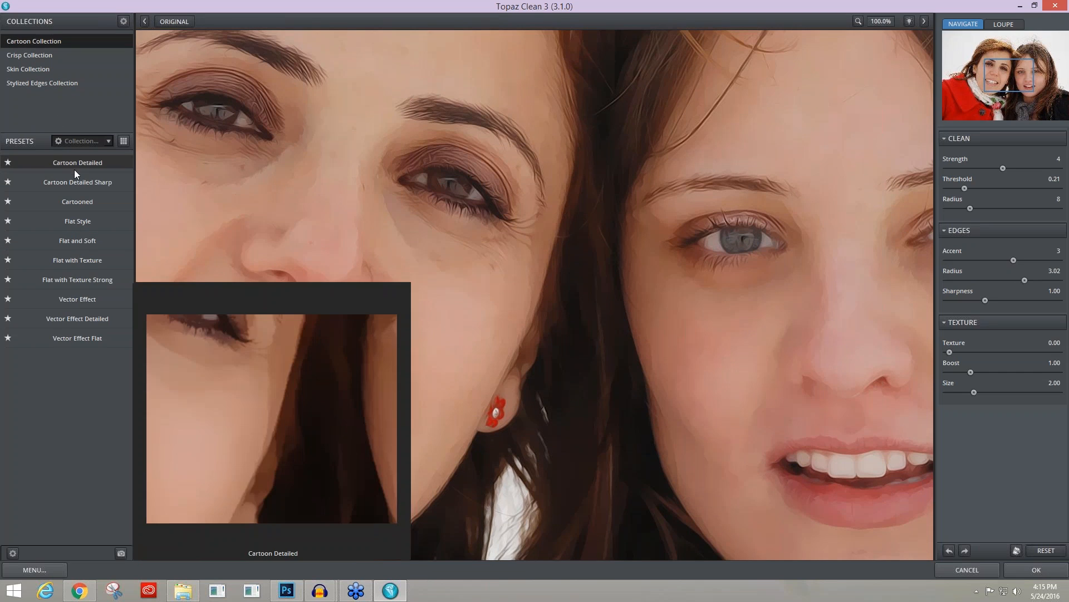
pyautogui.click(82, 201)
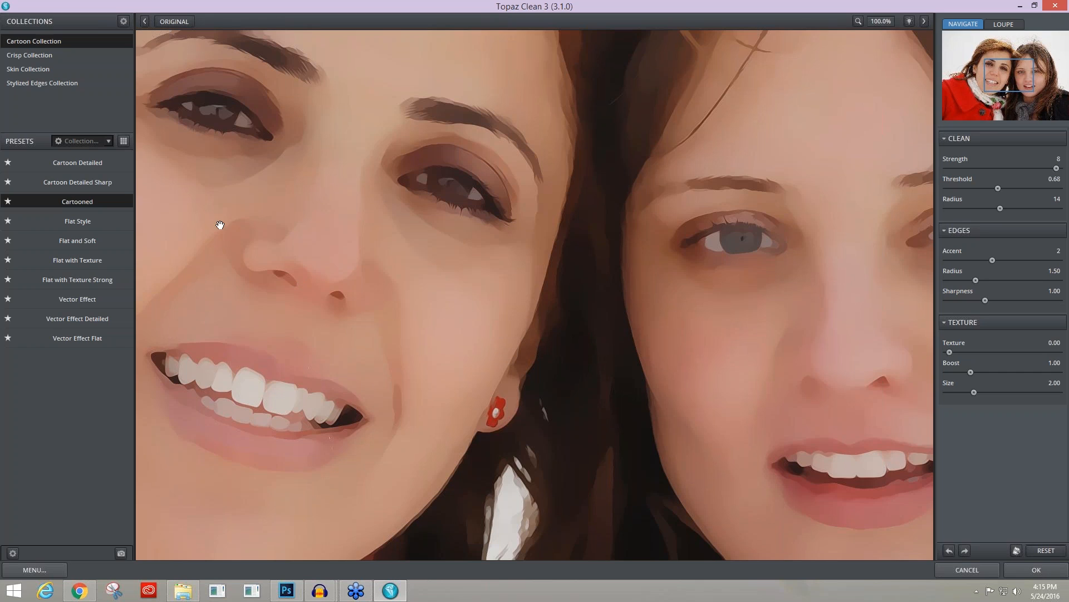
# Step: Try the Blemish Removal preset from the Skin Collection and compare the woman's face with the original
pyautogui.click(25, 69)
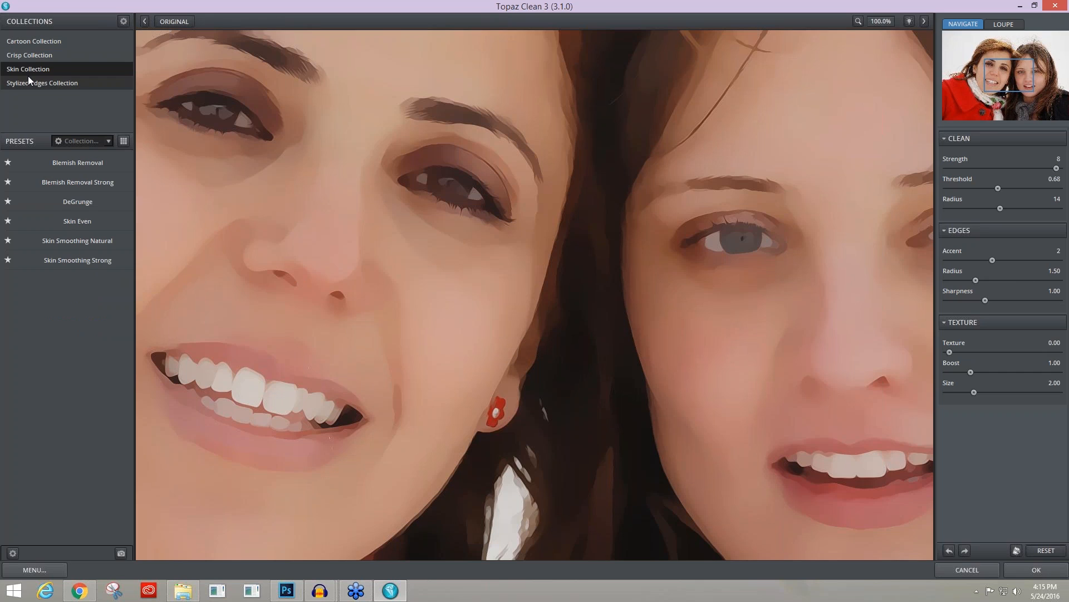
pyautogui.moveTo(77, 163)
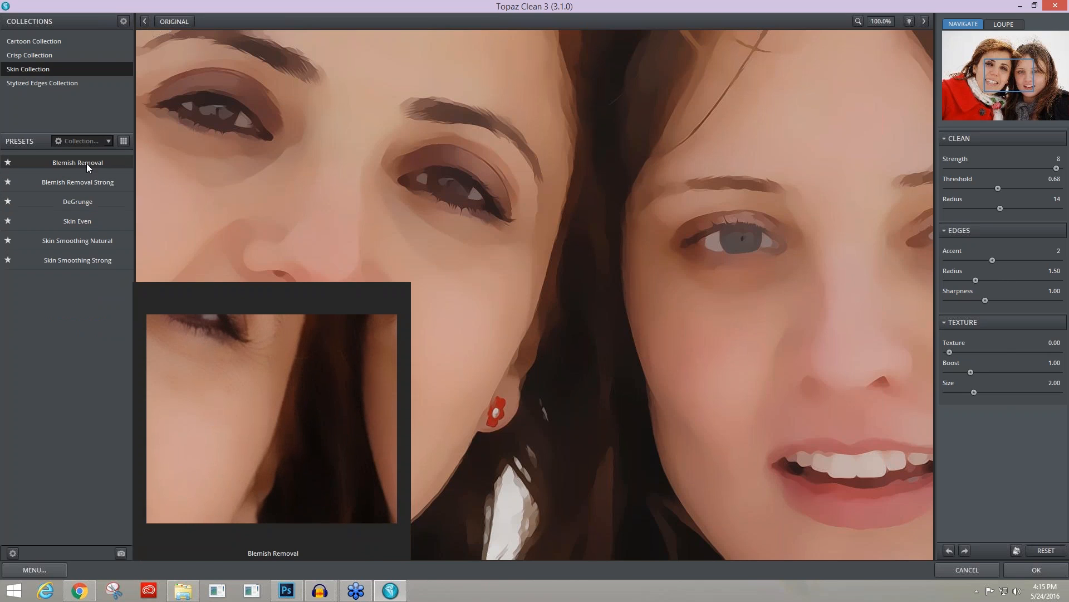
pyautogui.click(86, 163)
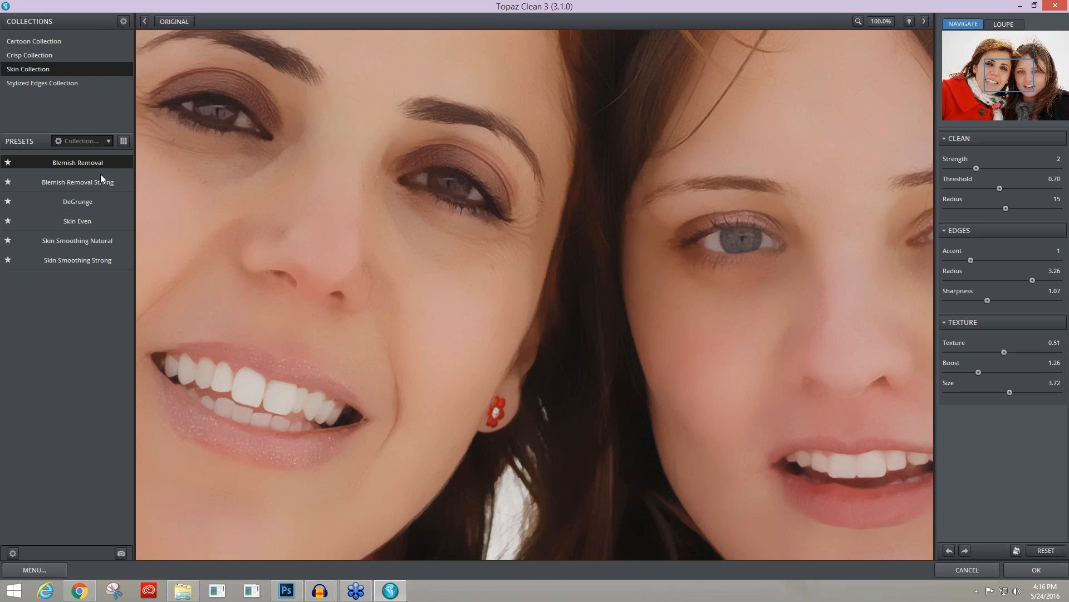
pyautogui.moveTo(293, 210); pyautogui.dragTo(434, 277)
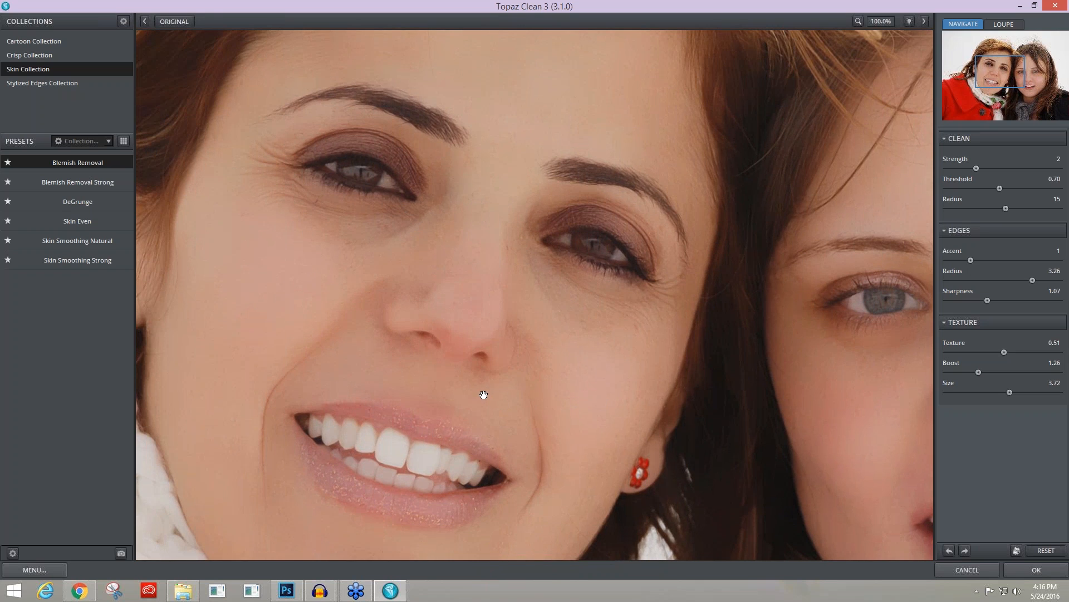
pyautogui.click(435, 342)
pyautogui.click(434, 338)
pyautogui.click(434, 338)
pyautogui.click(434, 338)
# Step: Apply the Skin Even preset and compare the smoothed skin with the original image
pyautogui.moveTo(85, 182)
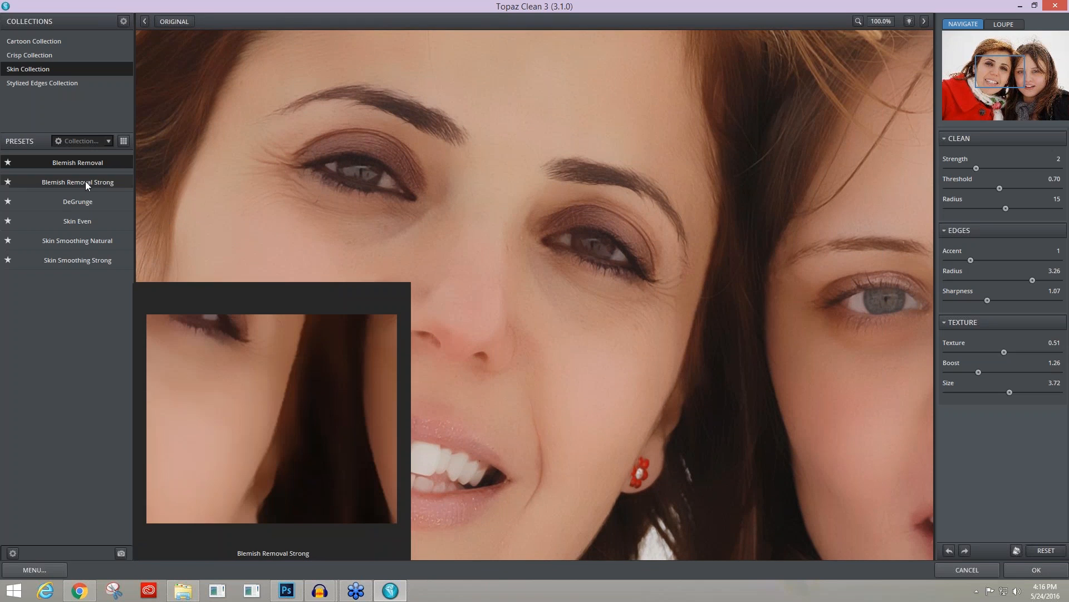
pyautogui.click(84, 221)
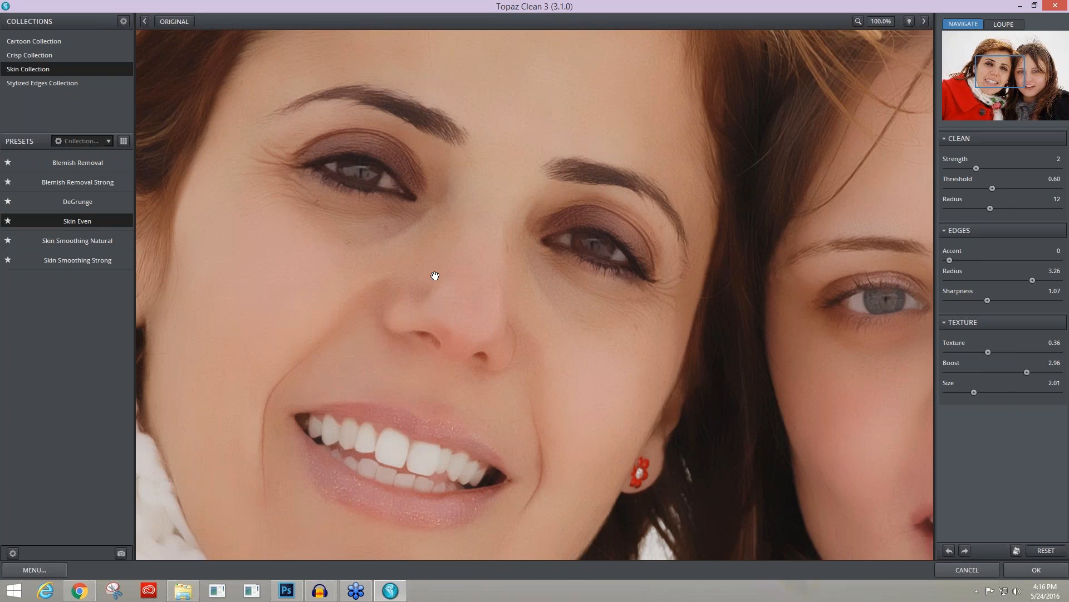
pyautogui.moveTo(435, 275); pyautogui.dragTo(569, 287)
pyautogui.press('space')
pyautogui.press('space')
pyautogui.press('space')
pyautogui.click(464, 320)
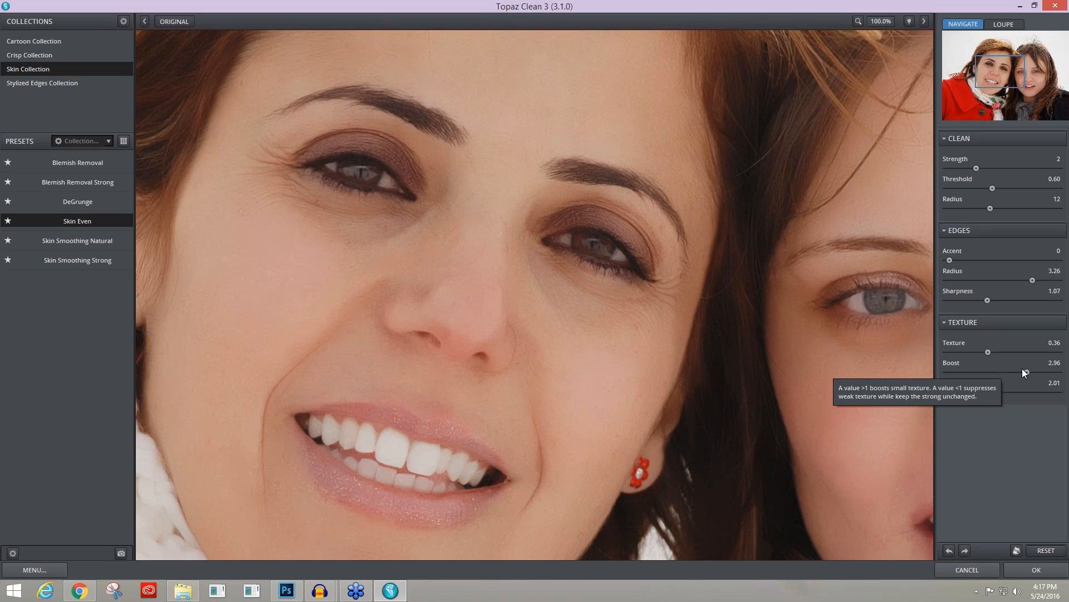
# Step: Set the texture Boost to 2.20 and Texture to 0.27, and check the effect on the skin
pyautogui.moveTo(1026, 371); pyautogui.dragTo(1004, 373)
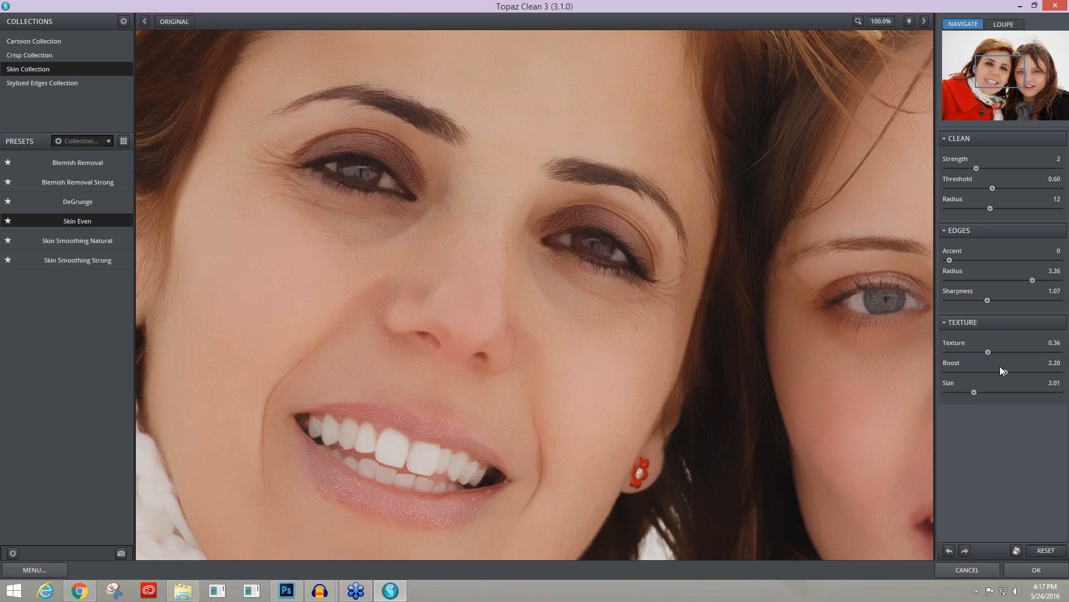
pyautogui.moveTo(987, 352); pyautogui.dragTo(979, 354)
pyautogui.moveTo(980, 355); pyautogui.dragTo(978, 355)
pyautogui.click(551, 349)
pyautogui.click(564, 359)
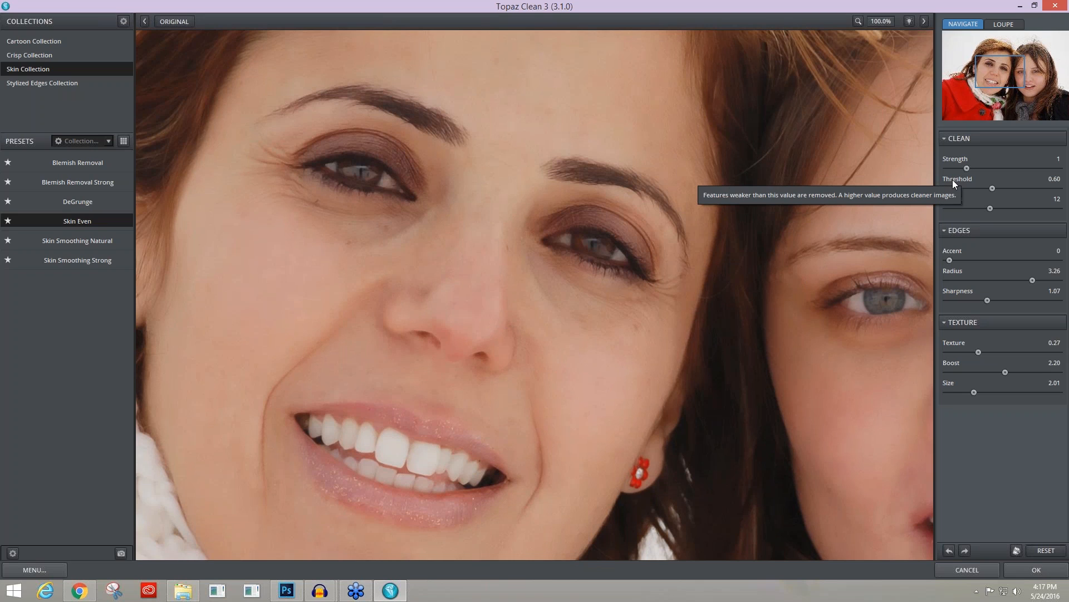
# Step: Test low and high Clean Threshold values on the skin and set the Threshold to 0.43
pyautogui.press('space')
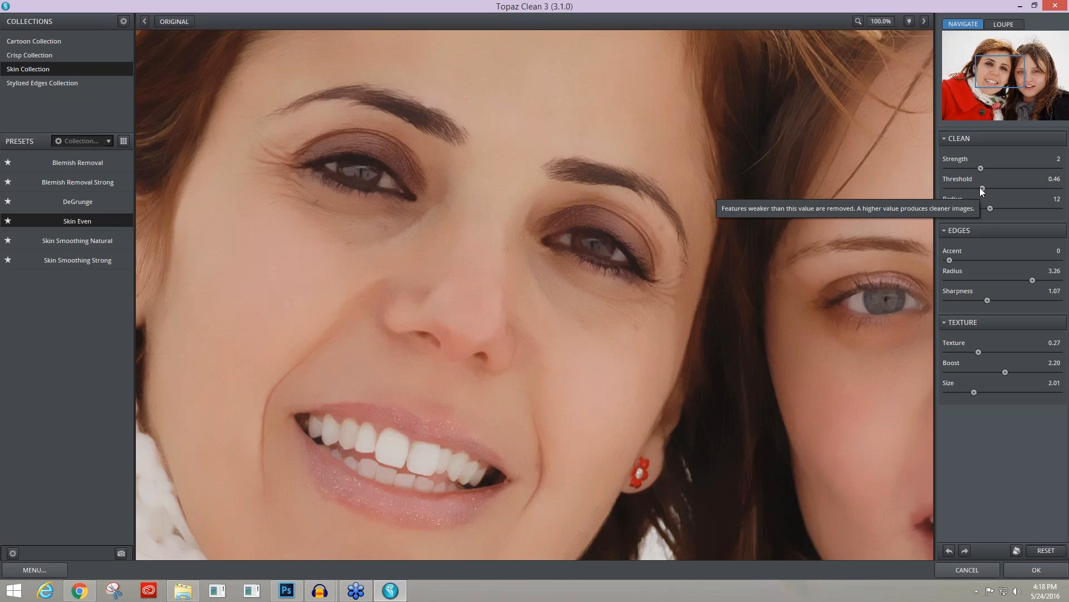
pyautogui.moveTo(980, 187); pyautogui.dragTo(963, 186)
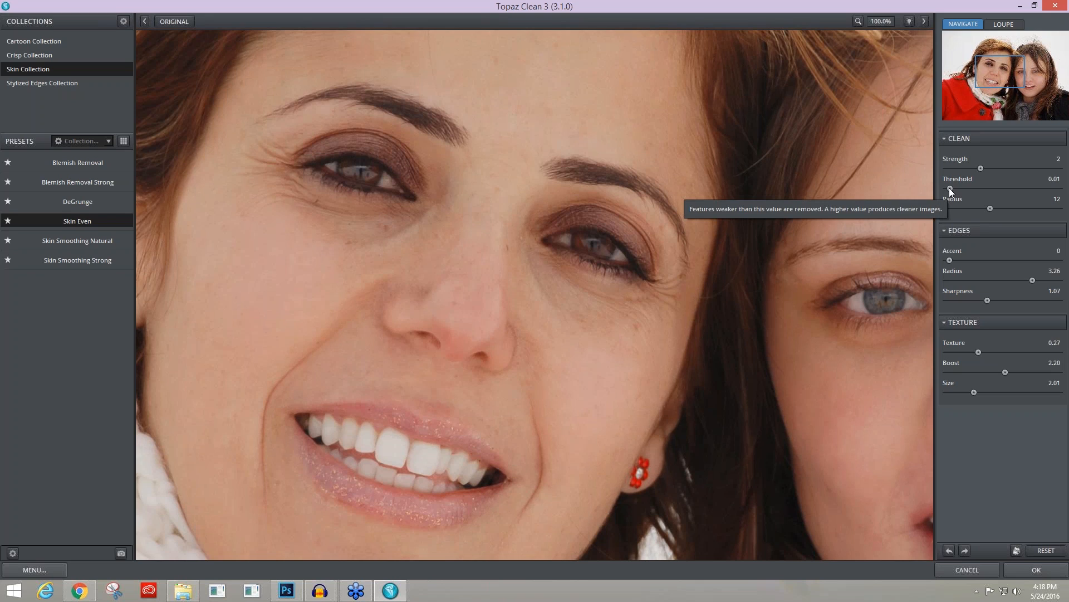
pyautogui.moveTo(949, 189); pyautogui.dragTo(981, 191)
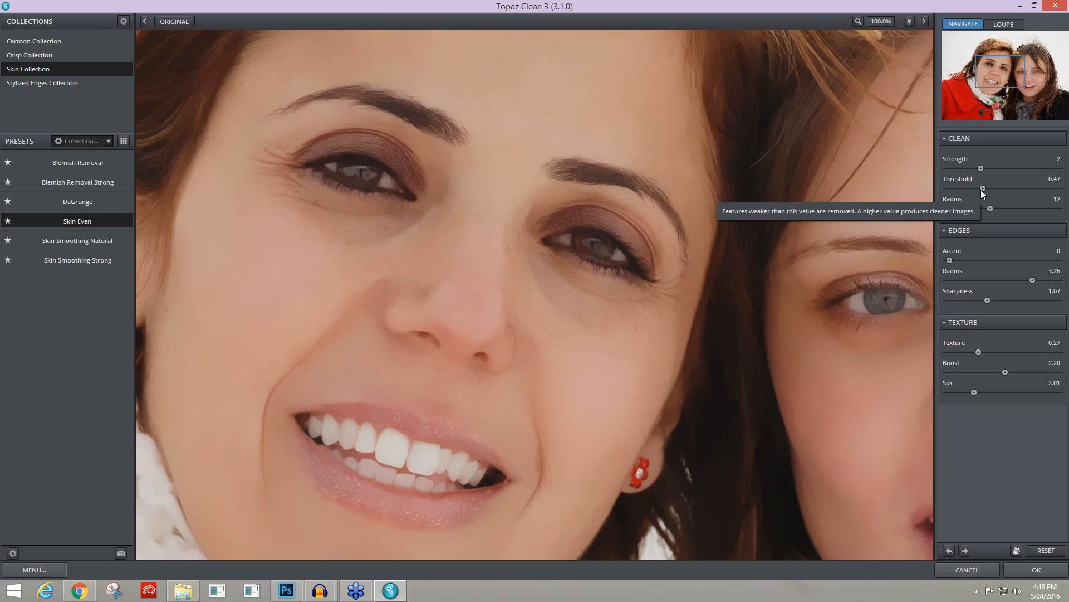
pyautogui.moveTo(984, 187)
pyautogui.mouseDown()
pyautogui.moveTo(994, 187)
pyautogui.moveTo(968, 186)
pyautogui.mouseUp()
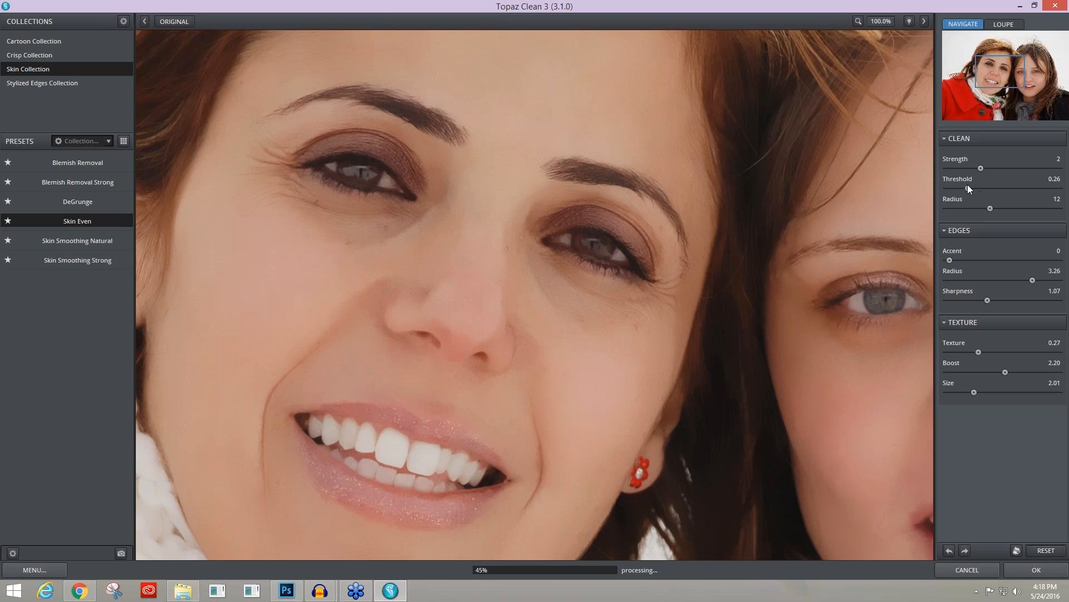
pyautogui.moveTo(967, 185); pyautogui.dragTo(979, 186)
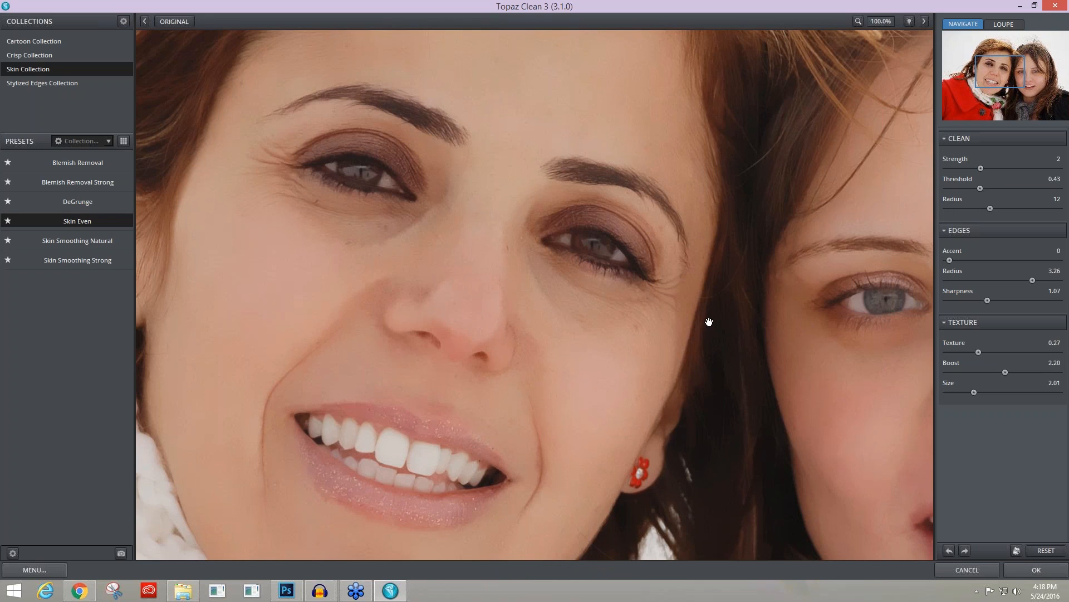
# Step: Apply the Topaz Clean result to the duplicate layer and compare it with the original photo at 100% zoom
pyautogui.click(486, 114)
pyautogui.click(486, 114)
pyautogui.click(1037, 569)
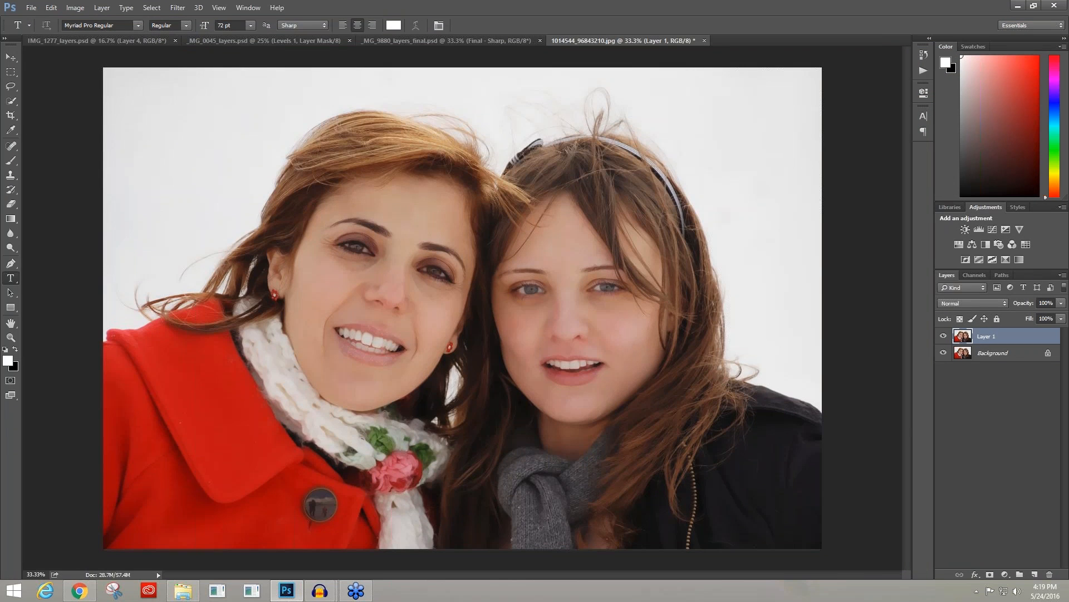
pyautogui.hotkey('ctrl', '1')
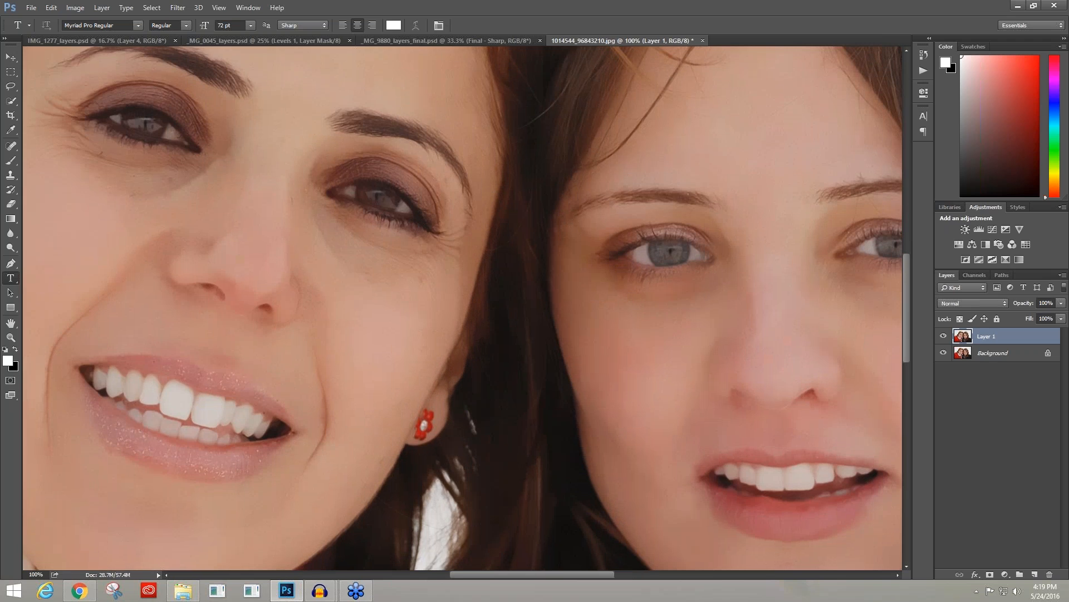
pyautogui.click(944, 336)
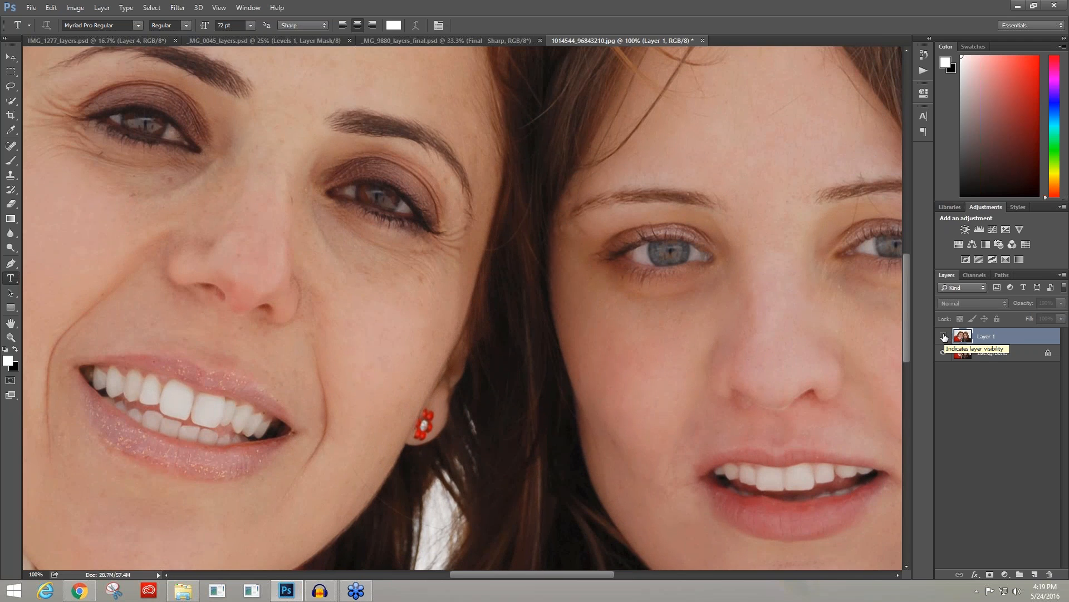
pyautogui.click(943, 336)
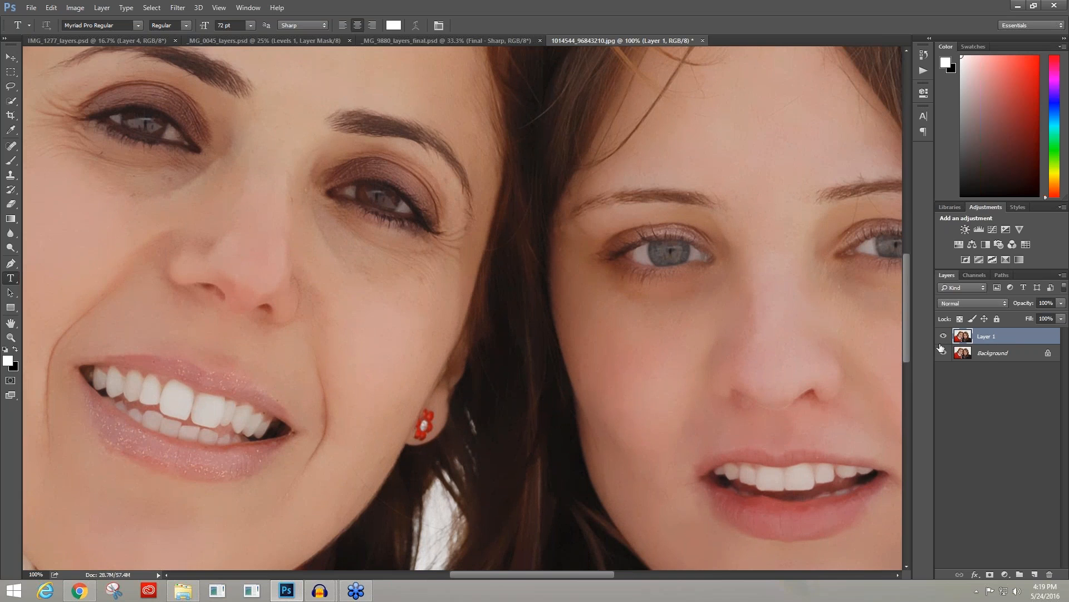
# Step: Add a layer mask to Layer 1 and invert it to black to hide the smoothing
pyautogui.click(989, 575)
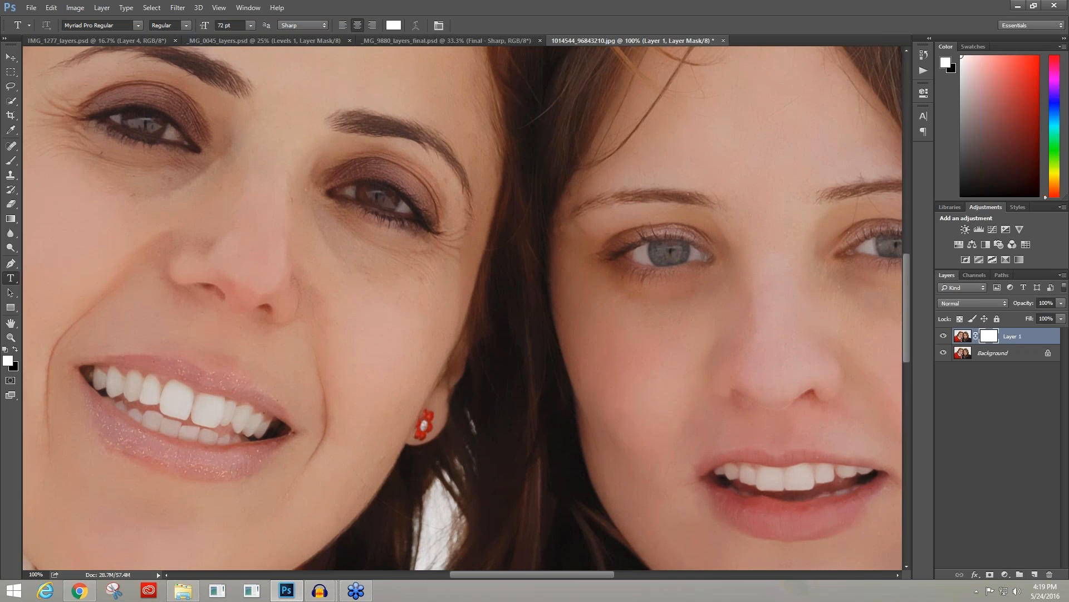
pyautogui.doubleClick(987, 339)
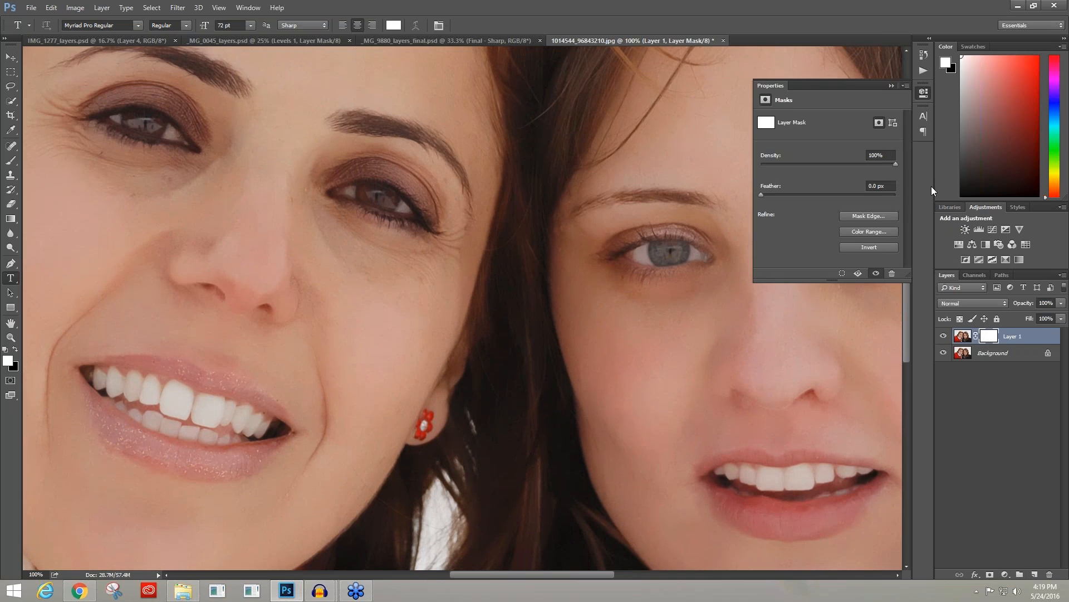
pyautogui.click(871, 247)
pyautogui.moveTo(478, 578); pyautogui.dragTo(448, 575)
pyautogui.click(892, 85)
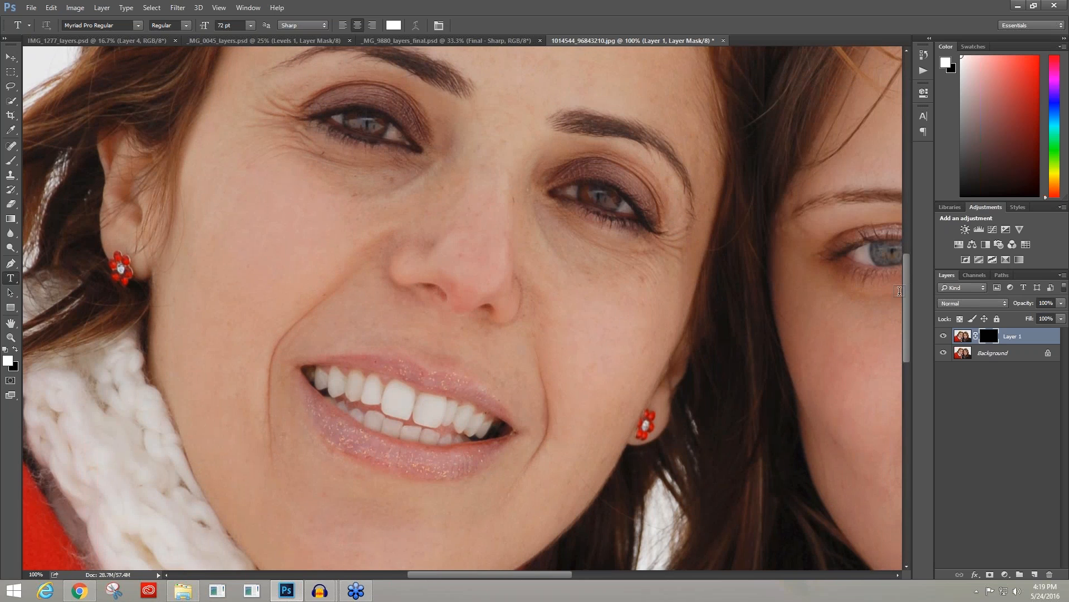
# Step: Choose the Brush tool with a soft 0% hardness tip and 100% opacity for painting on the mask
pyautogui.moveTo(906, 303); pyautogui.dragTo(906, 272)
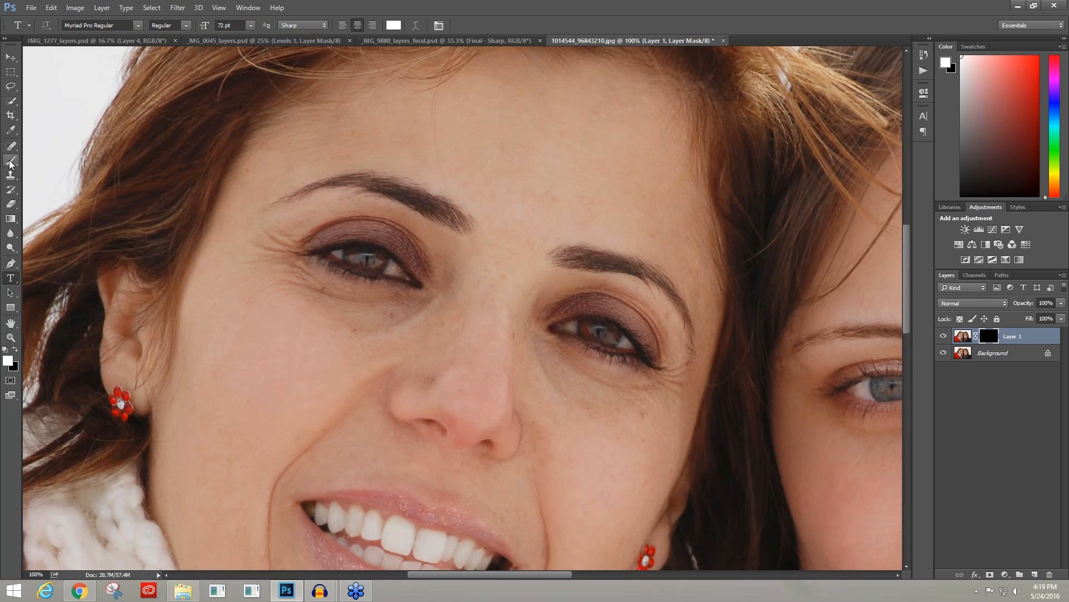
pyautogui.click(12, 163)
pyautogui.click(233, 26)
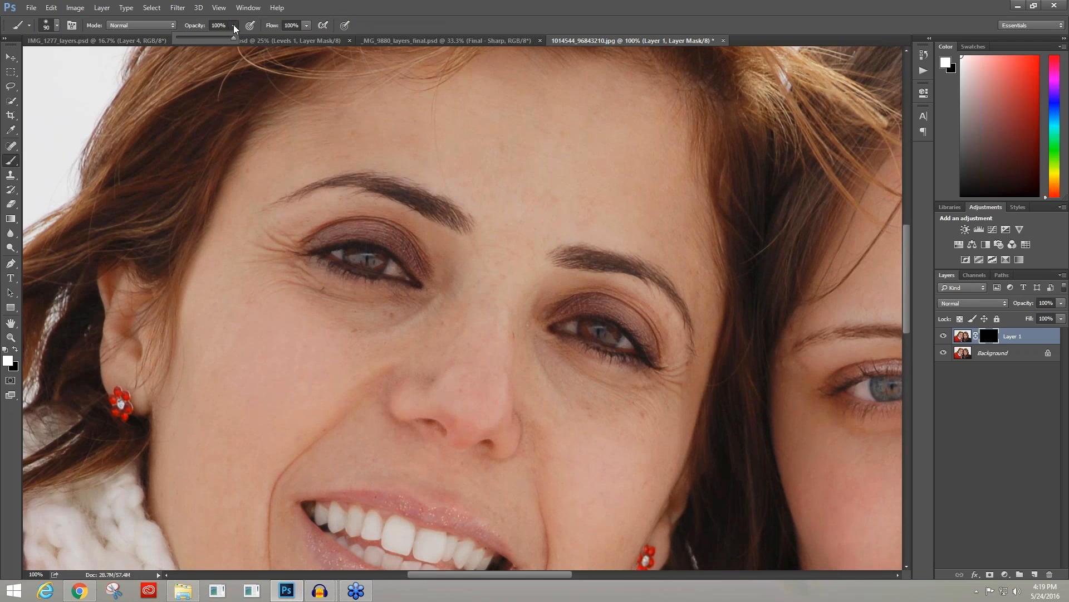
pyautogui.moveTo(233, 42); pyautogui.dragTo(216, 40)
pyautogui.moveTo(220, 40); pyautogui.dragTo(241, 42)
pyautogui.click(56, 26)
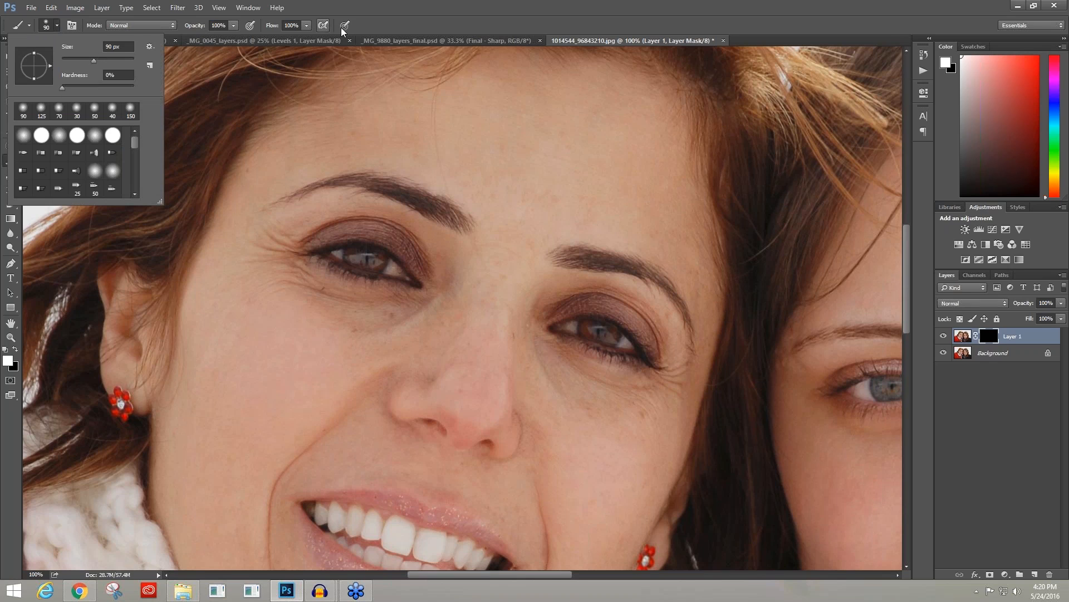
pyautogui.click(590, 40)
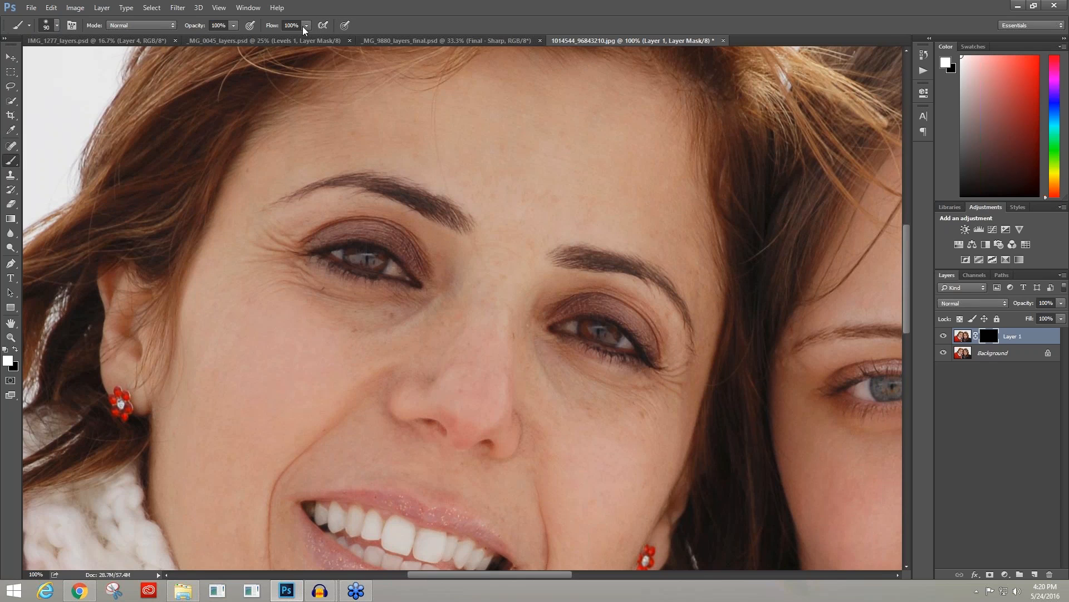
# Step: Reduce the brush size and paint the mask white from between the red-coated woman's eyes to the area below one eye
pyautogui.press('[')
pyautogui.press('[')
pyautogui.press('[')
pyautogui.press('[')
pyautogui.press('[')
pyautogui.press('[')
pyautogui.moveTo(487, 237)
pyautogui.mouseDown()
pyautogui.moveTo(502, 178)
pyautogui.moveTo(540, 218)
pyautogui.moveTo(523, 198)
pyautogui.moveTo(550, 199)
pyautogui.moveTo(523, 282)
pyautogui.moveTo(502, 277)
pyautogui.moveTo(492, 256)
pyautogui.moveTo(498, 265)
pyautogui.moveTo(475, 284)
pyautogui.moveTo(516, 372)
pyautogui.moveTo(449, 382)
pyautogui.moveTo(362, 318)
pyautogui.moveTo(301, 336)
pyautogui.moveTo(355, 334)
pyautogui.mouseUp()
pyautogui.click(355, 333)
# Step: Enlarge the brush to 70 px, lower its opacity to 58%, and paint the smoothing in around and under both eyes
pyautogui.press(']')
pyautogui.click(233, 25)
pyautogui.moveTo(235, 36); pyautogui.dragTo(211, 40)
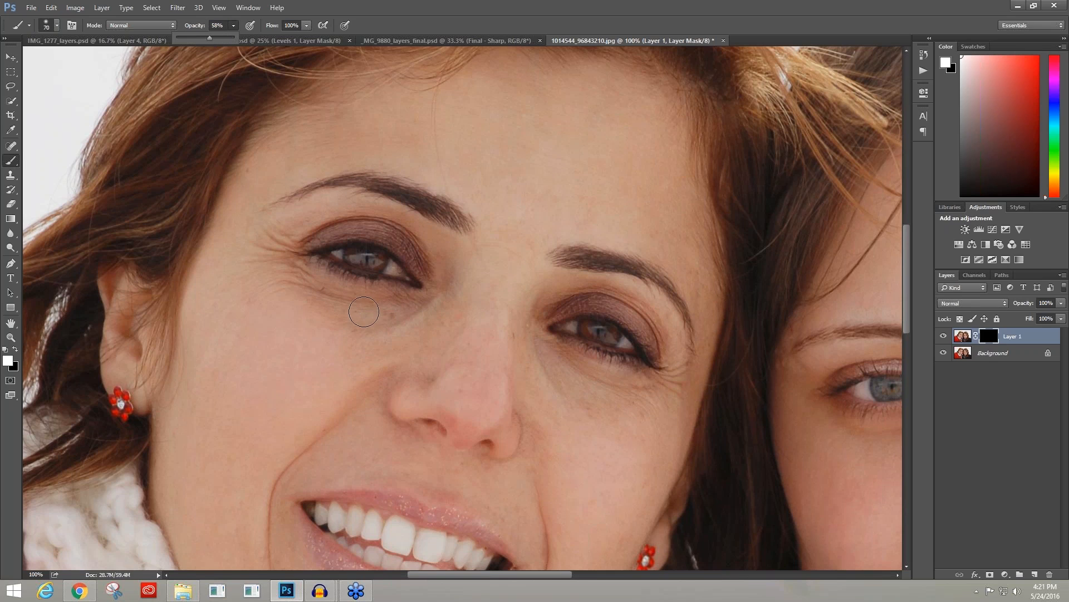
pyautogui.click(405, 304)
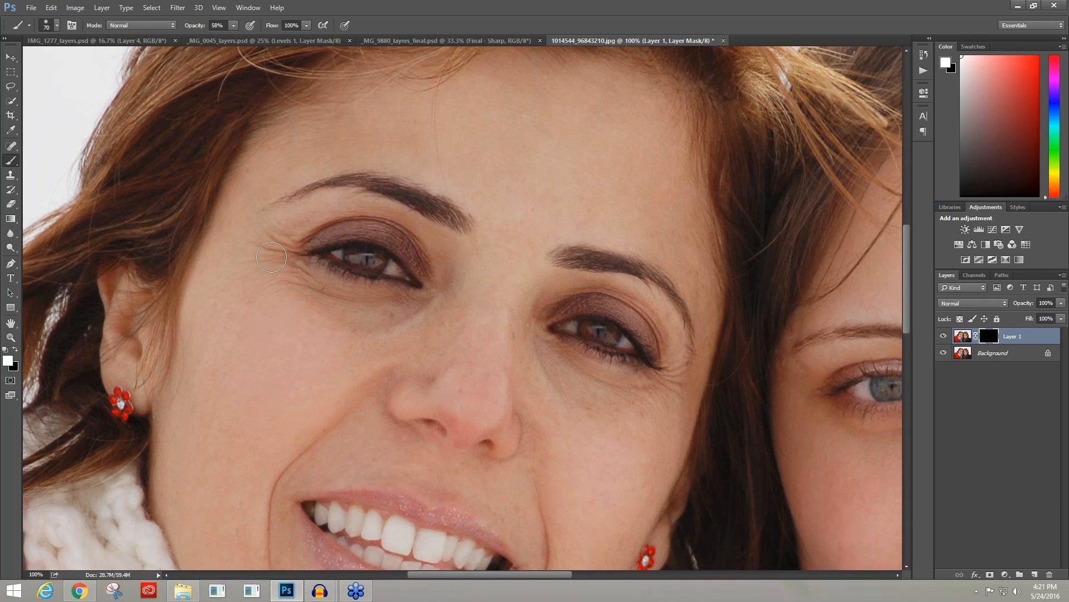
pyautogui.moveTo(367, 226)
pyautogui.mouseDown()
pyautogui.moveTo(393, 228)
pyautogui.moveTo(460, 303)
pyautogui.mouseUp()
pyautogui.moveTo(556, 313)
pyautogui.mouseDown()
pyautogui.moveTo(622, 298)
pyautogui.moveTo(682, 374)
pyautogui.moveTo(662, 388)
pyautogui.moveTo(611, 392)
pyautogui.moveTo(542, 326)
pyautogui.moveTo(543, 357)
pyautogui.moveTo(620, 411)
pyautogui.moveTo(683, 374)
pyautogui.moveTo(634, 400)
pyautogui.mouseUp()
# Step: Paint the smoothing onto the side of the nose bridge with a 35 px brush, and compare Layer 1 hidden and shown
pyautogui.press('[')
pyautogui.press('[')
pyautogui.moveTo(514, 336); pyautogui.dragTo(520, 349)
pyautogui.click(942, 335)
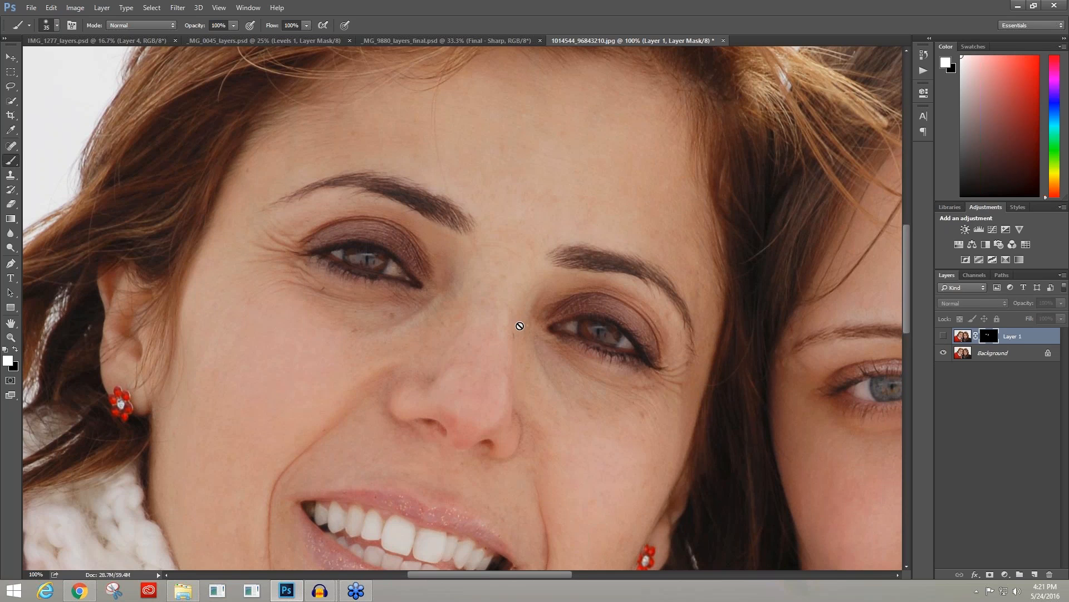
pyautogui.click(942, 336)
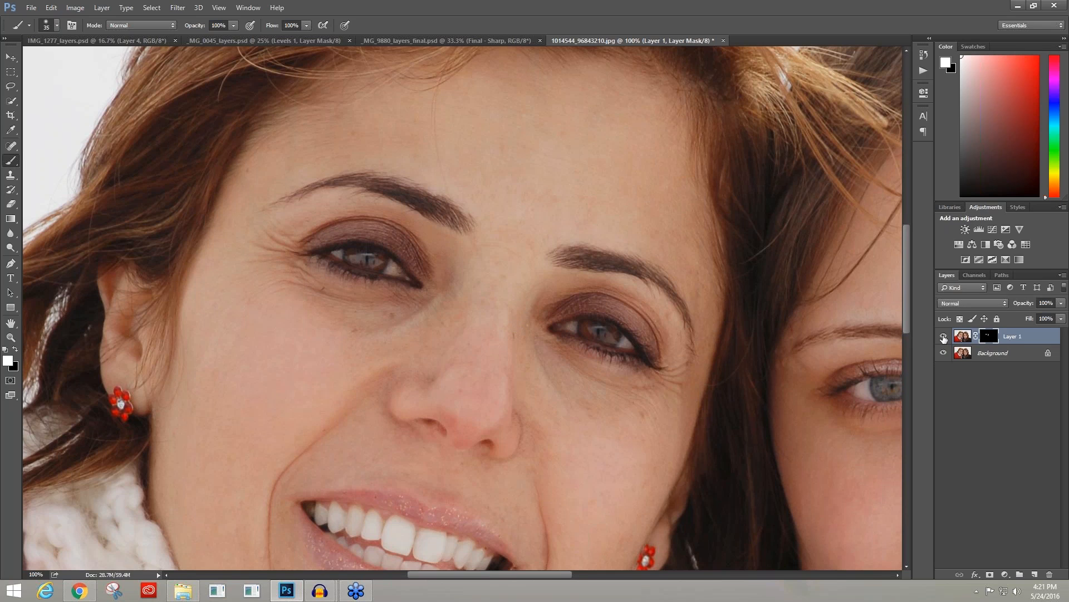
pyautogui.click(943, 336)
pyautogui.click(943, 337)
# Step: Enlarge the brush to 100 px, paint the smoothing onto the second woman's cheek and forehead, and compare with Layer 1 hidden
pyautogui.moveTo(494, 575); pyautogui.dragTo(594, 583)
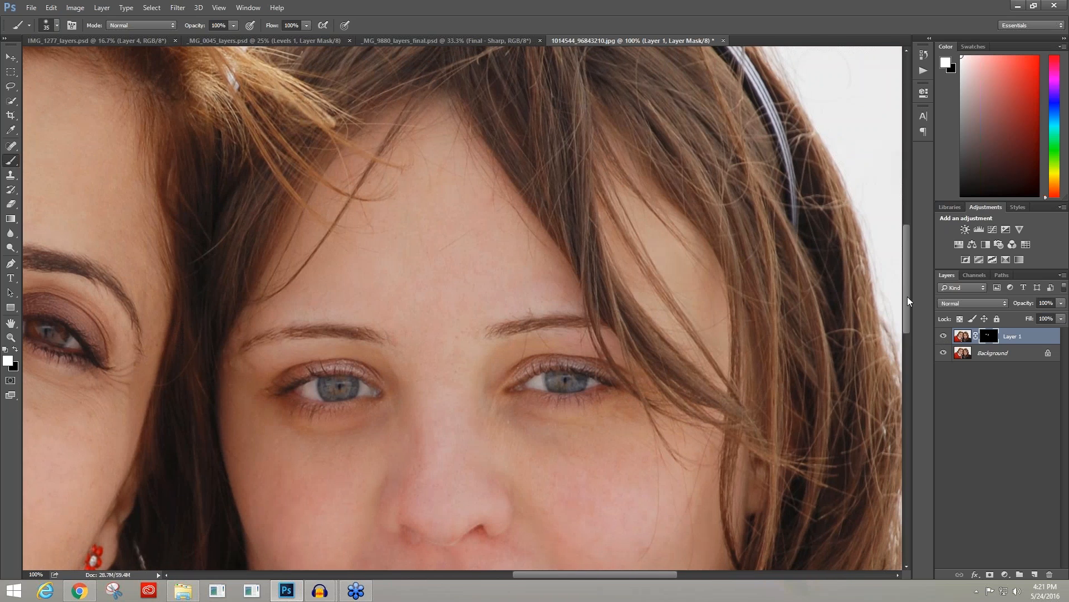
pyautogui.moveTo(907, 296); pyautogui.dragTo(907, 336)
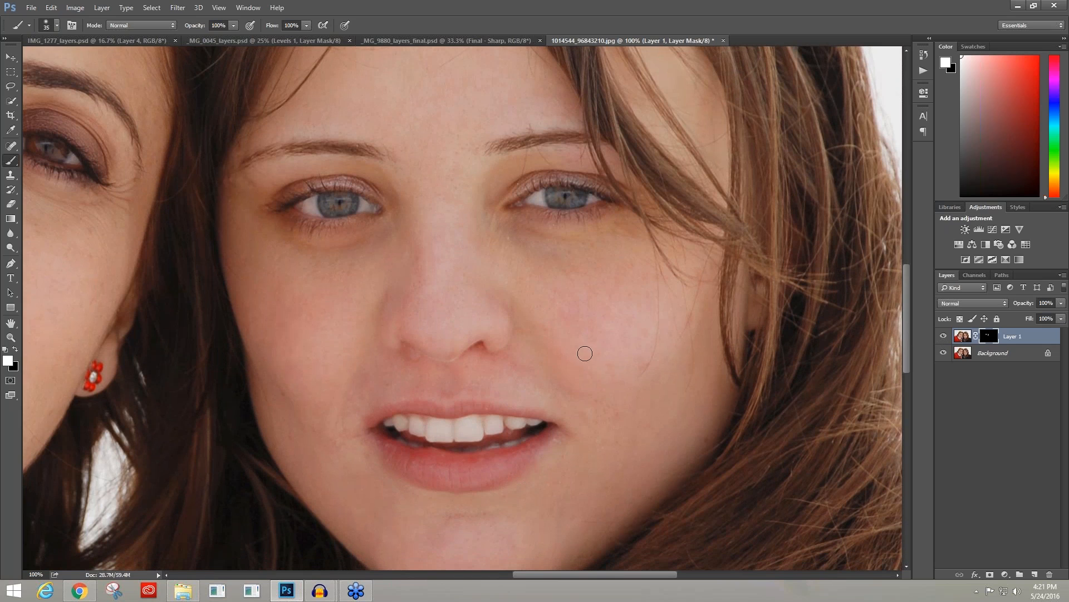
pyautogui.press(']')
pyautogui.press(']')
pyautogui.press(']')
pyautogui.press(']')
pyautogui.press(']')
pyautogui.press(']')
pyautogui.press(']')
pyautogui.press(']')
pyautogui.moveTo(359, 374); pyautogui.dragTo(389, 382)
pyautogui.click(413, 125)
pyautogui.click(942, 336)
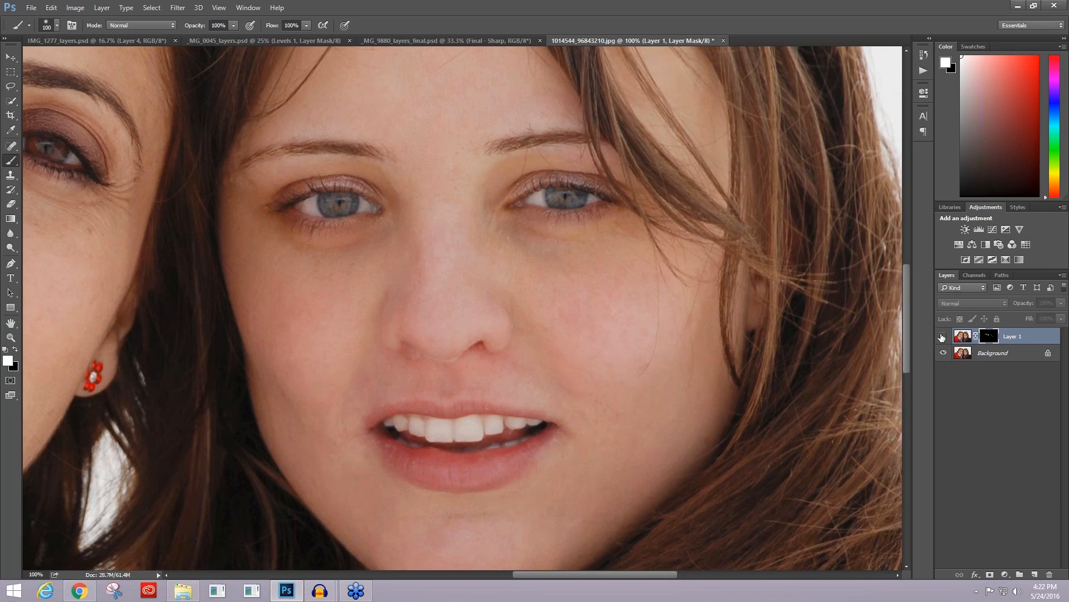
pyautogui.click(942, 335)
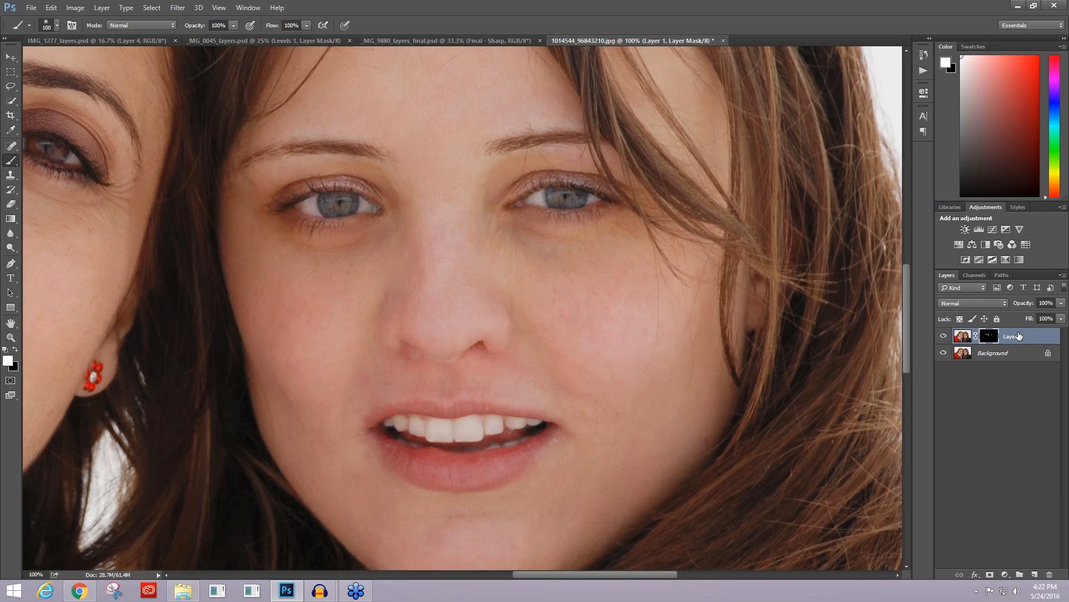
# Step: Stamp all visible layers into a new layer on top and open it in the Topaz Clarity filter
pyautogui.press('alt')
pyautogui.press('alt')
pyautogui.hotkey('ctrl', 'shift', 'alt', 'e')
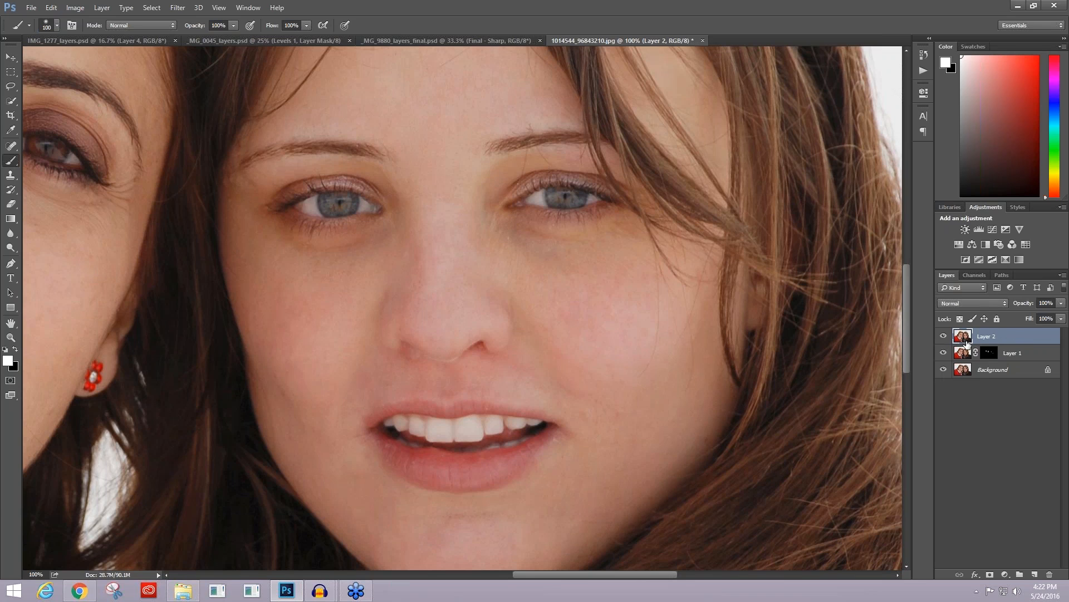
pyautogui.click(178, 7)
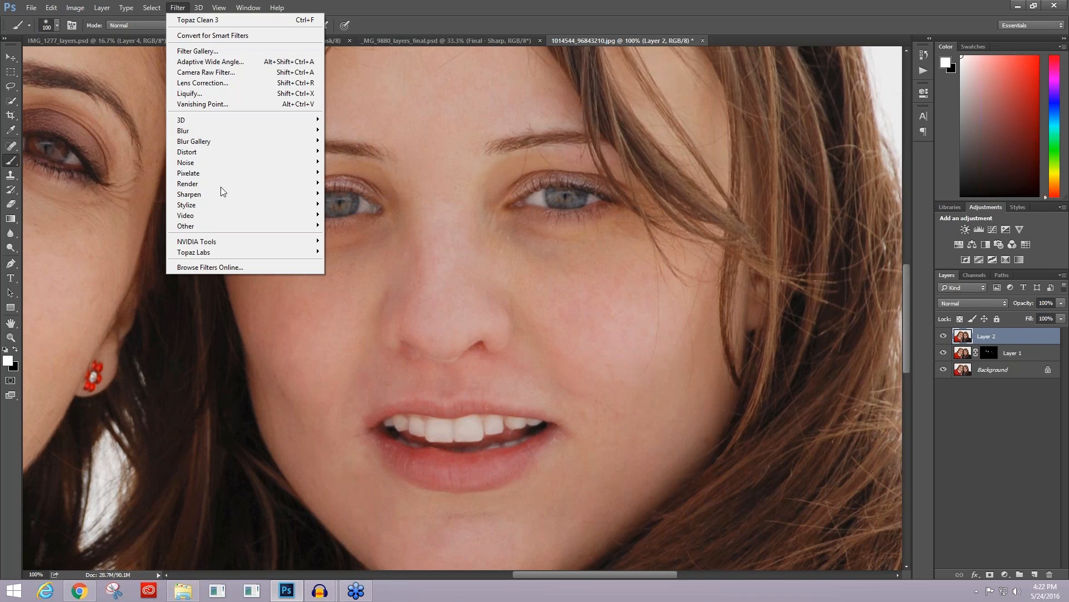
pyautogui.moveTo(208, 253)
pyautogui.click(362, 272)
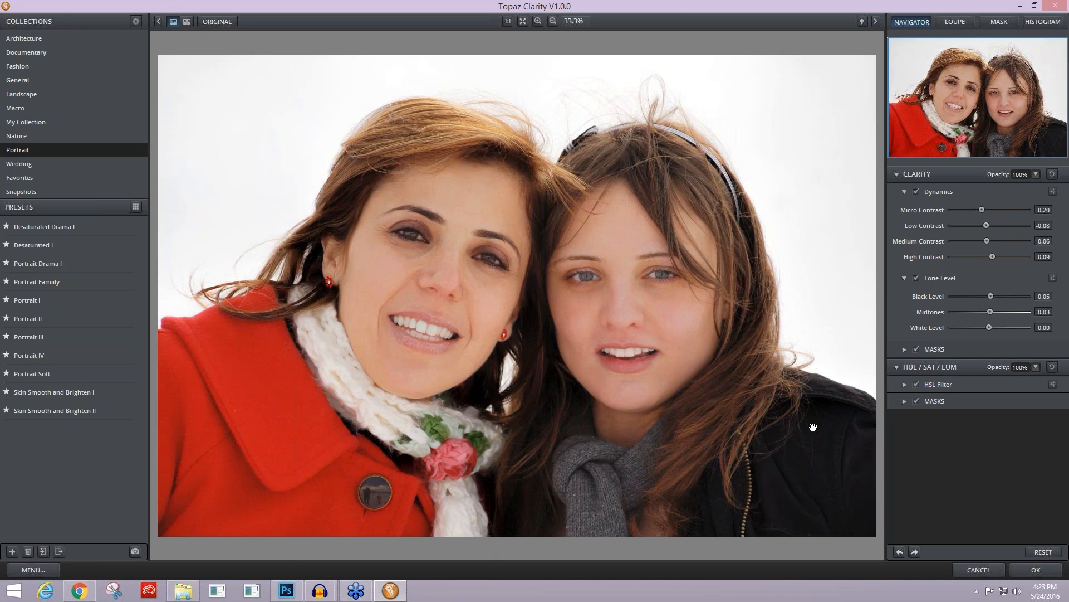
# Step: Reset all Clarity adjustments, set Micro Contrast to -0.20, and compare the red-coated woman's skin with the original at 100% zoom
pyautogui.click(1044, 552)
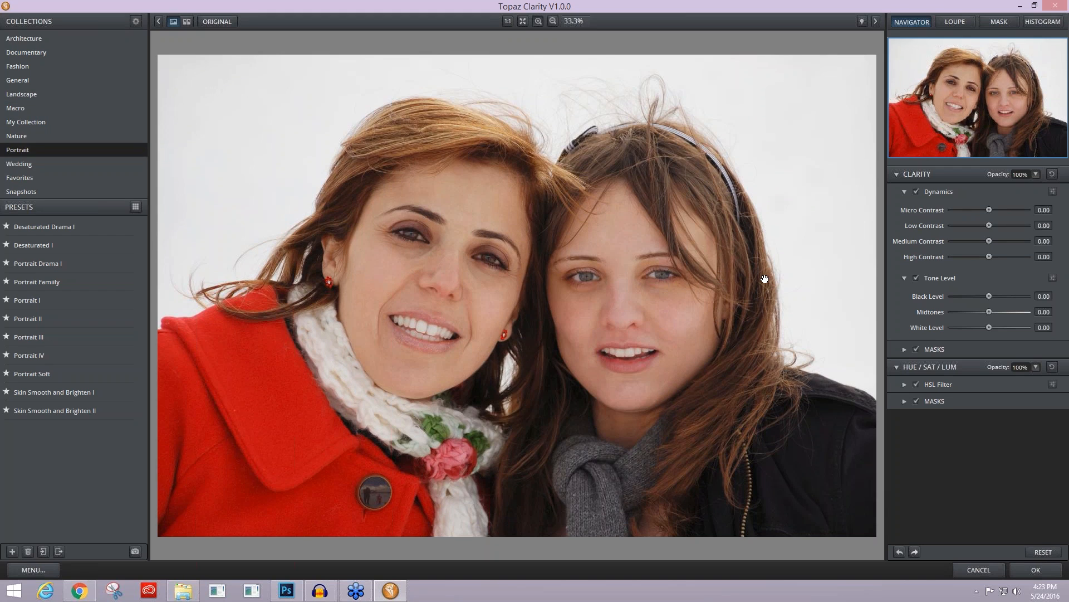
pyautogui.hotkey('ctrl', '+')
pyautogui.hotkey('ctrl', '+')
pyautogui.hotkey('ctrl', '-')
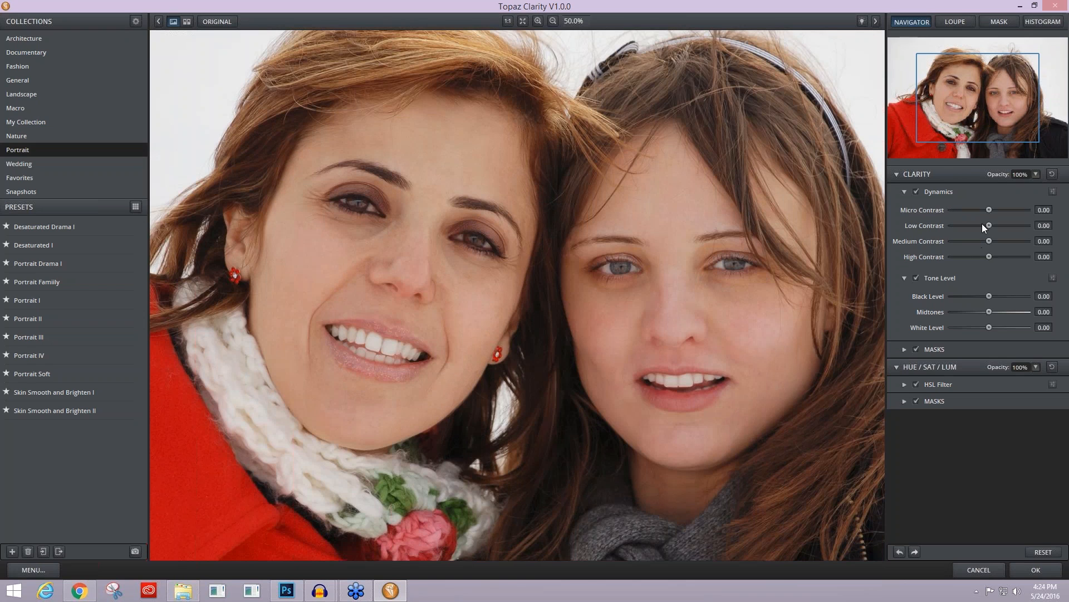
pyautogui.moveTo(986, 209); pyautogui.dragTo(981, 208)
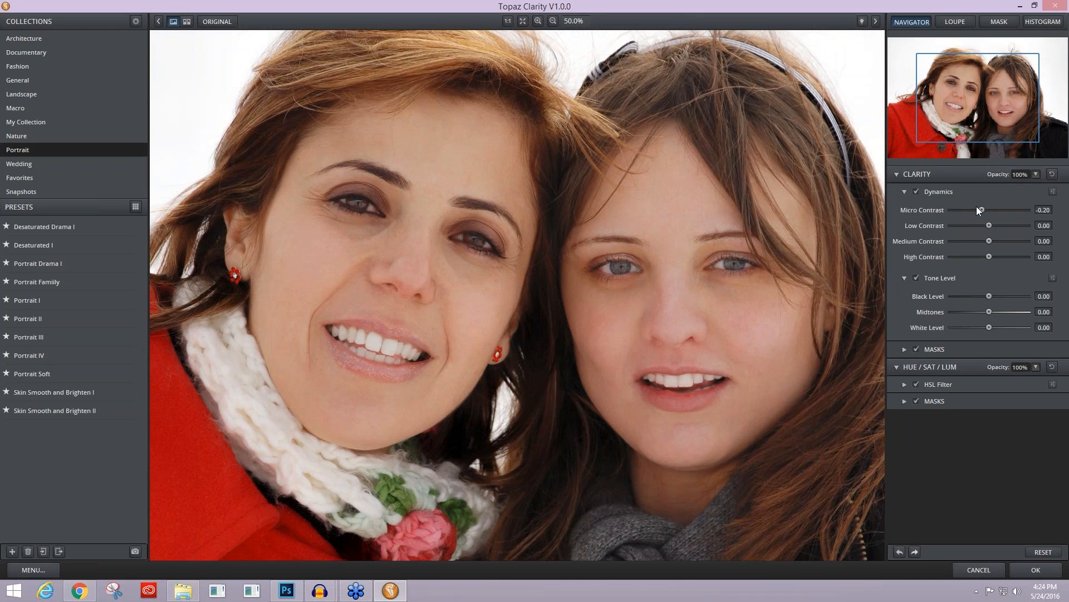
pyautogui.click(829, 263)
pyautogui.click(814, 265)
pyautogui.click(508, 20)
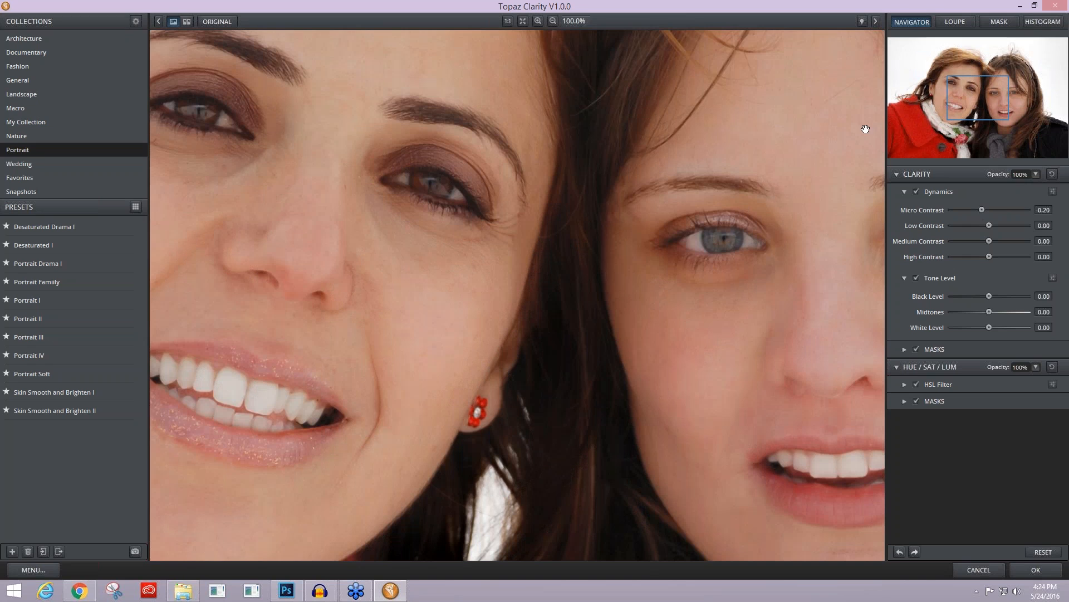
pyautogui.moveTo(957, 105); pyautogui.dragTo(934, 102)
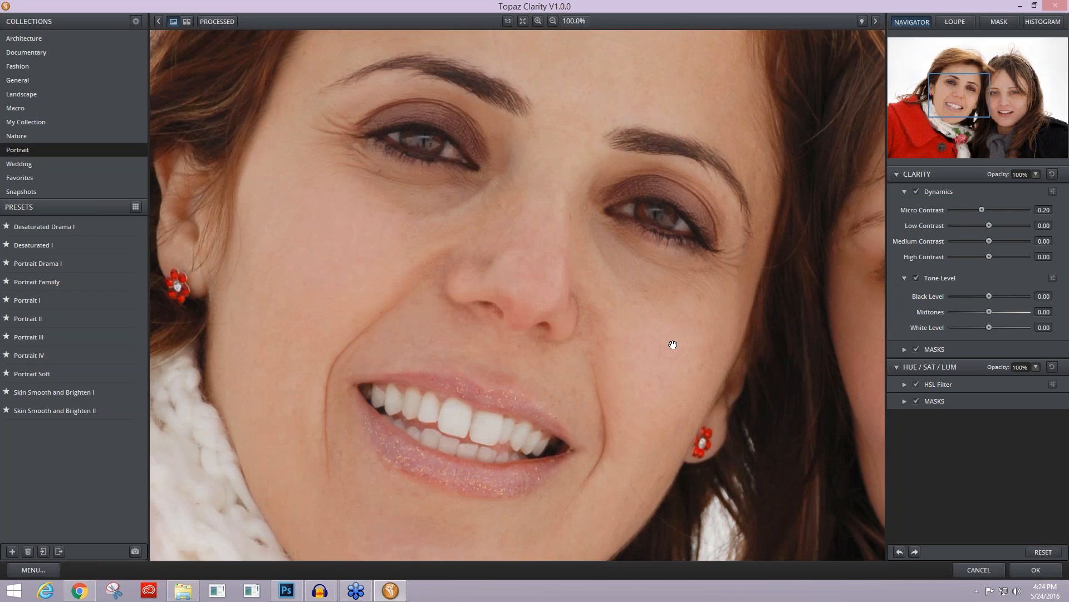
pyautogui.click(703, 377)
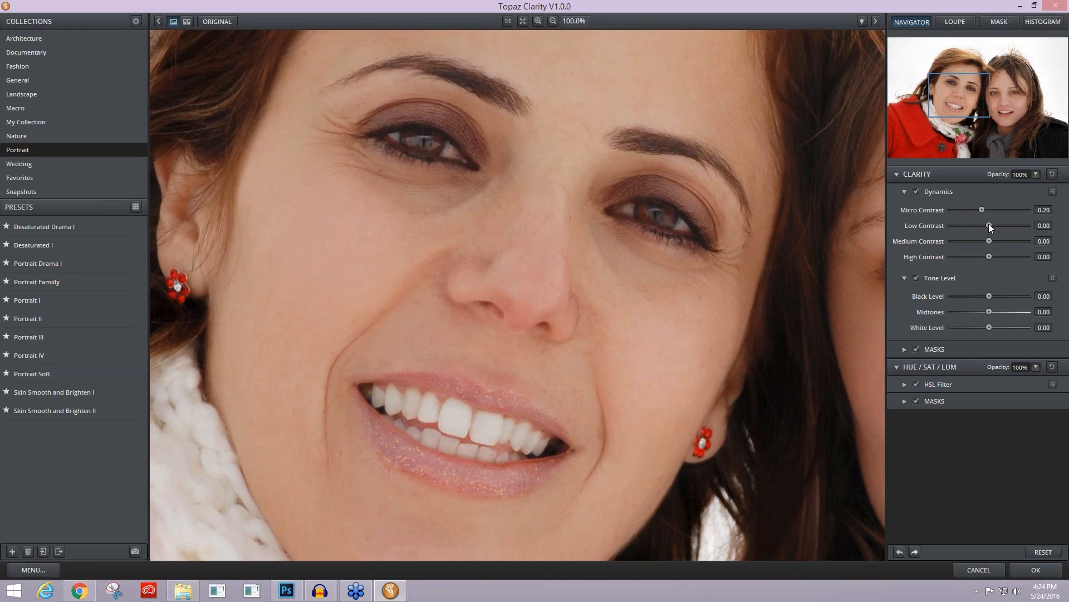
# Step: Set Low Contrast to -0.11 and Medium Contrast to -0.27, and compare the face with the original
pyautogui.moveTo(987, 225); pyautogui.dragTo(985, 225)
pyautogui.moveTo(989, 241); pyautogui.dragTo(979, 241)
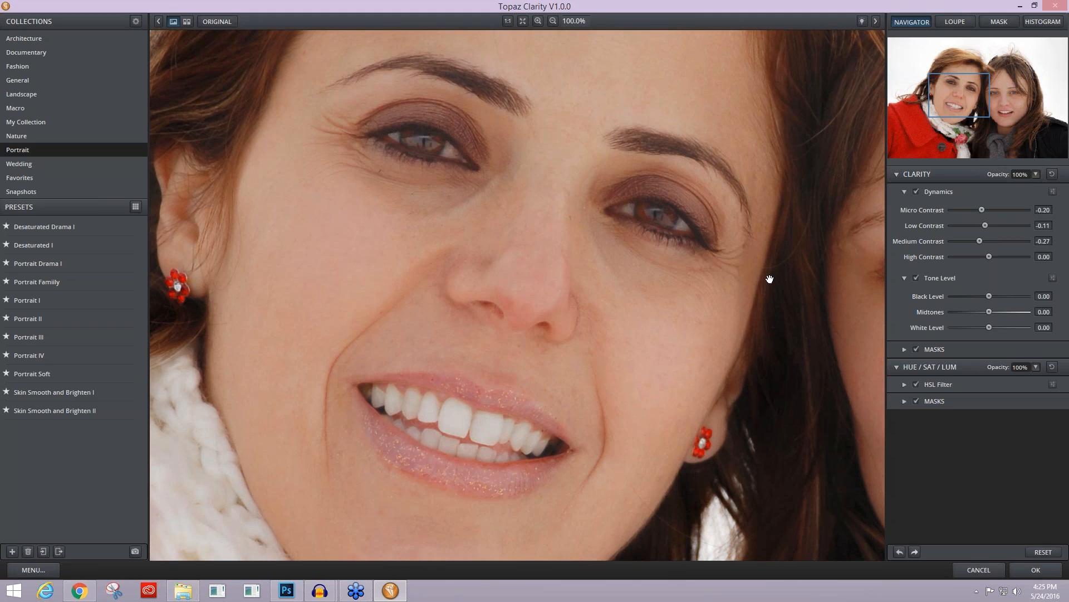
pyautogui.press('space')
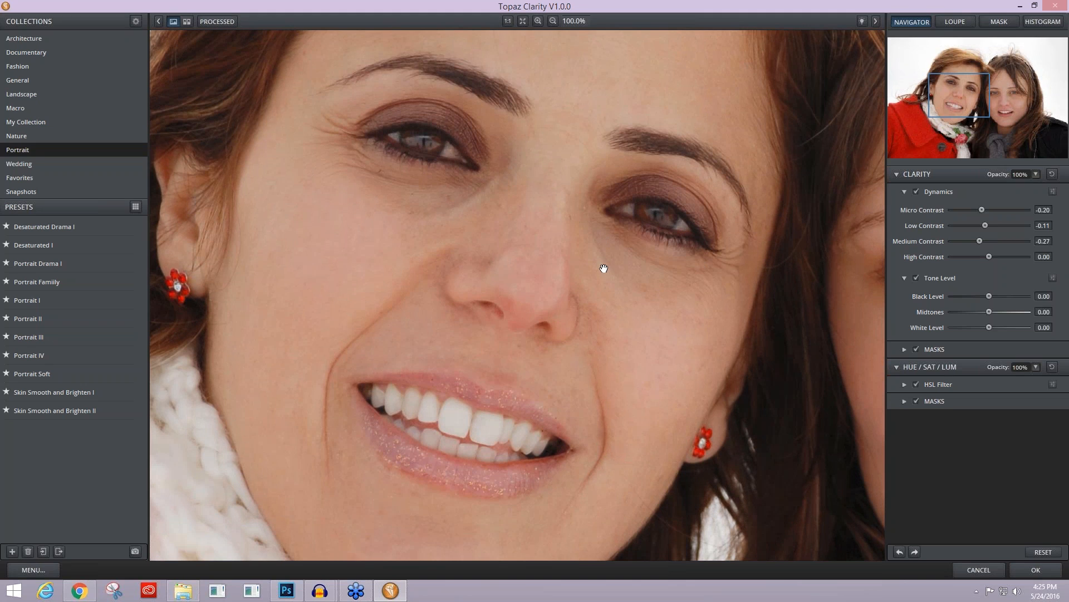
pyautogui.press('space')
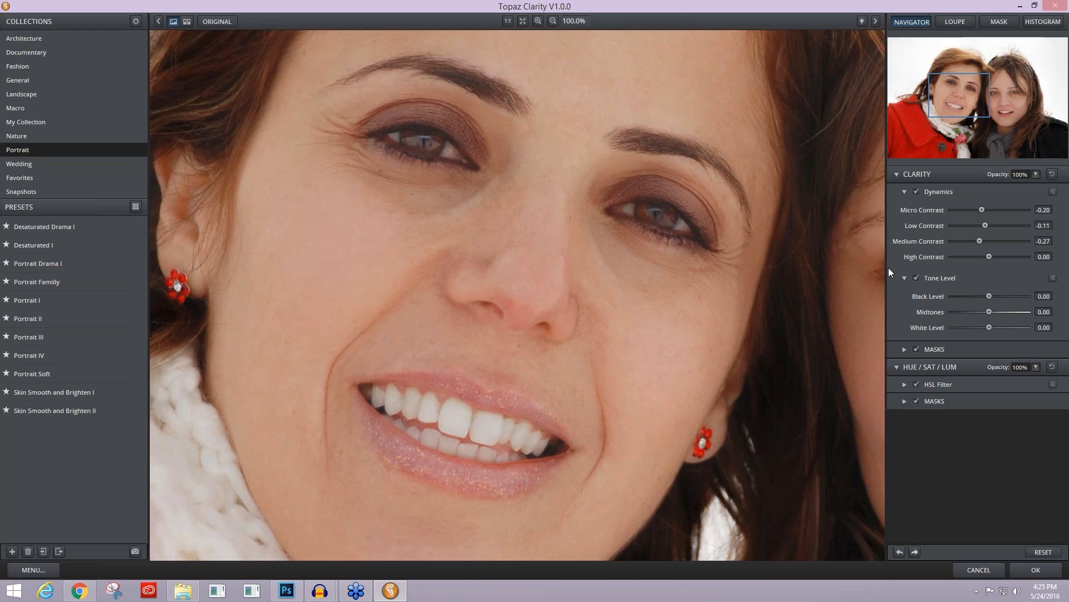
# Step: Test a stronger High Contrast on the face and set it to 0.09
pyautogui.click(988, 257)
pyautogui.moveTo(988, 256); pyautogui.dragTo(990, 256)
pyautogui.moveTo(992, 256); pyautogui.dragTo(996, 257)
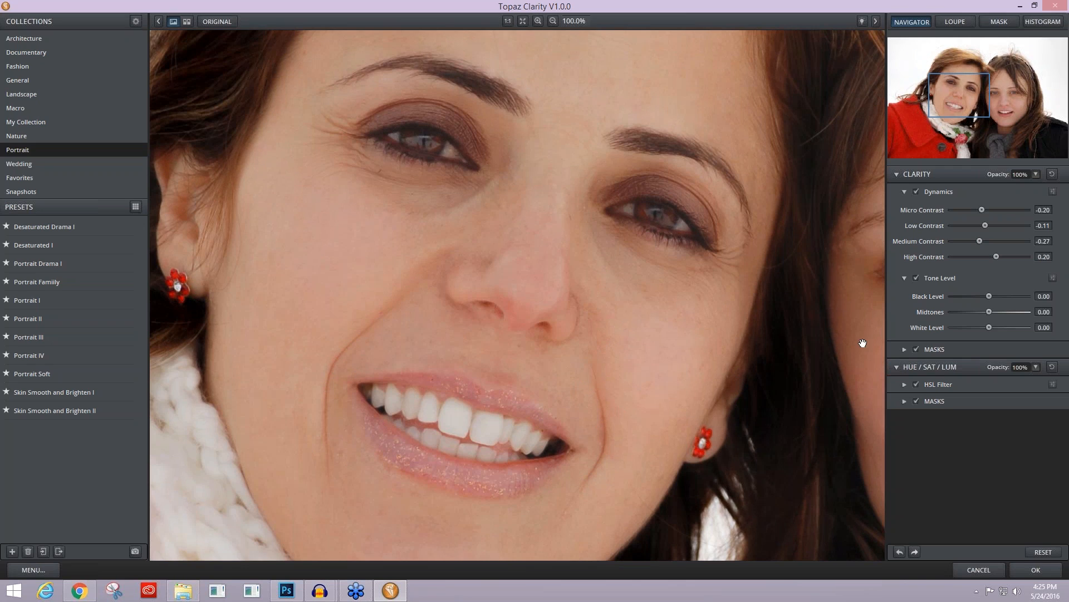
pyautogui.moveTo(995, 257); pyautogui.dragTo(992, 256)
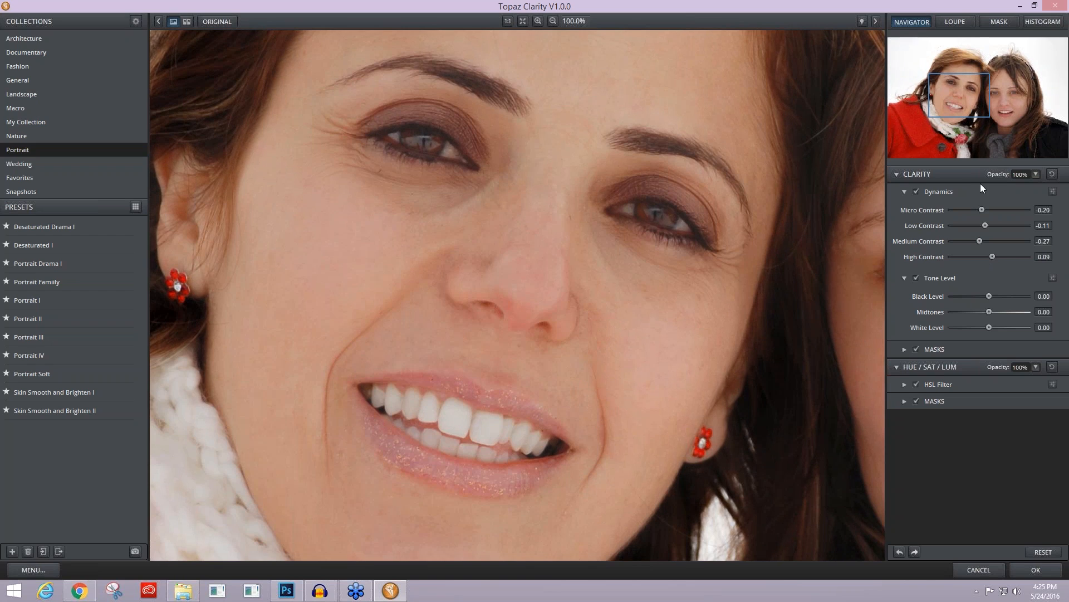
# Step: Set the Tone Level Midtones to 0.03 and compare both faces with the original at 50% zoom
pyautogui.click(903, 191)
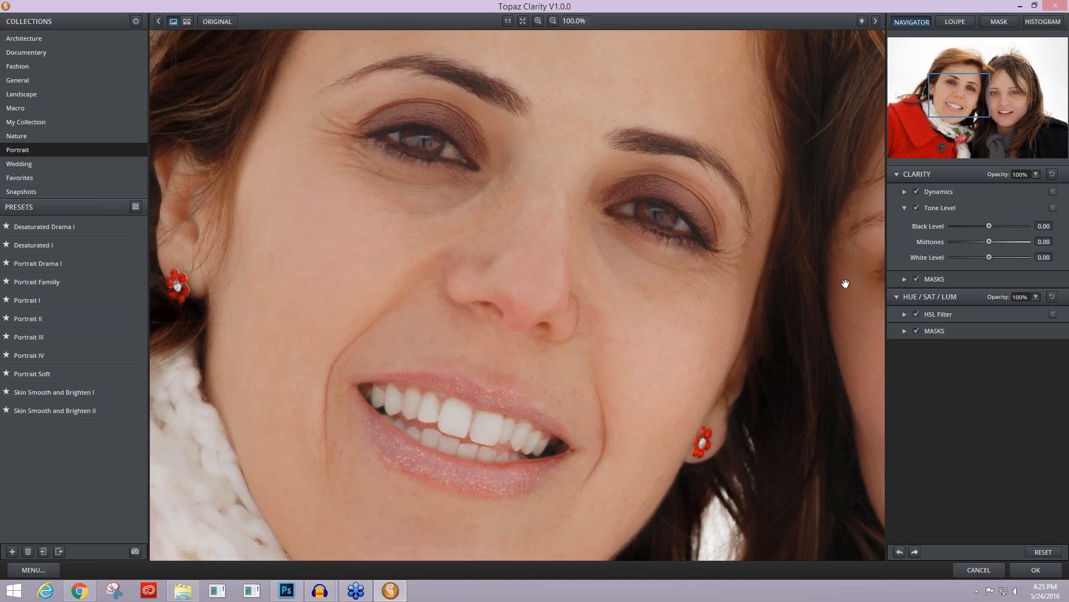
pyautogui.scroll(-1, 847, 287)
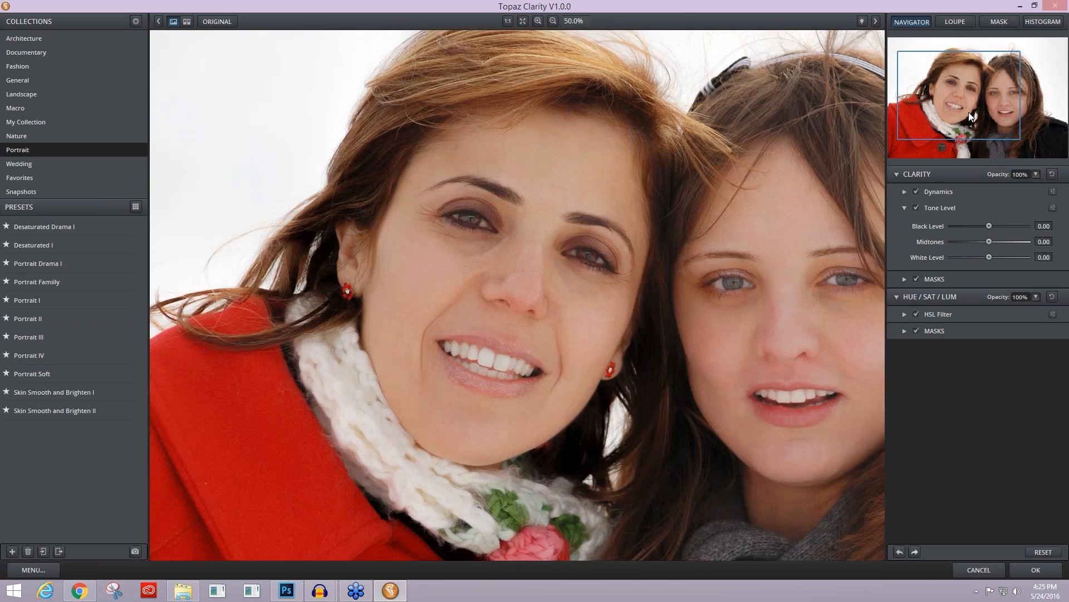
pyautogui.moveTo(969, 115); pyautogui.dragTo(991, 120)
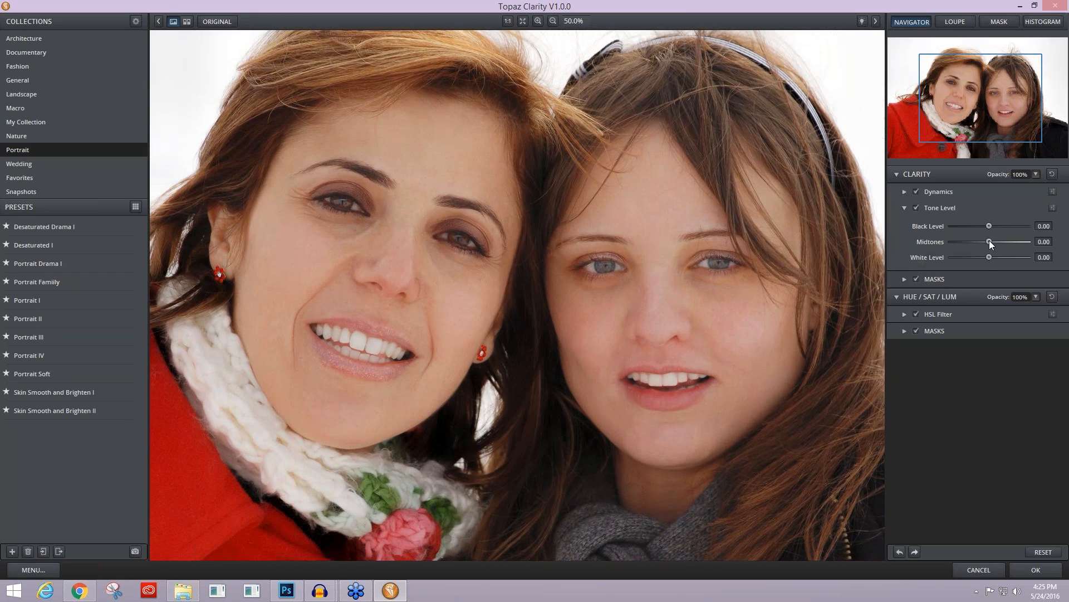
pyautogui.moveTo(989, 241); pyautogui.dragTo(990, 242)
pyautogui.click(596, 201)
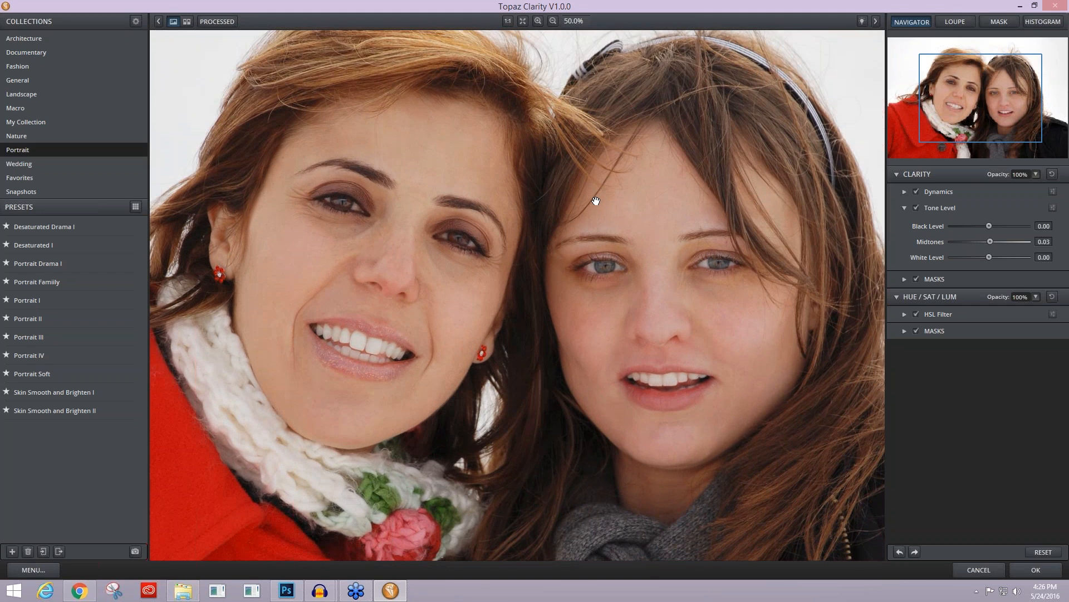
pyautogui.click(596, 201)
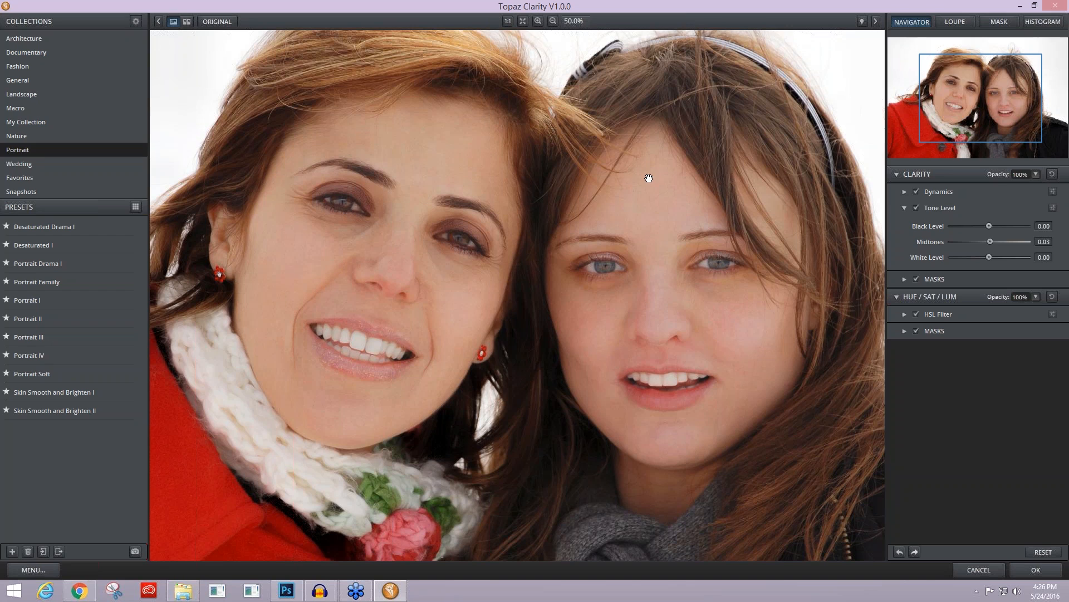
pyautogui.press('space')
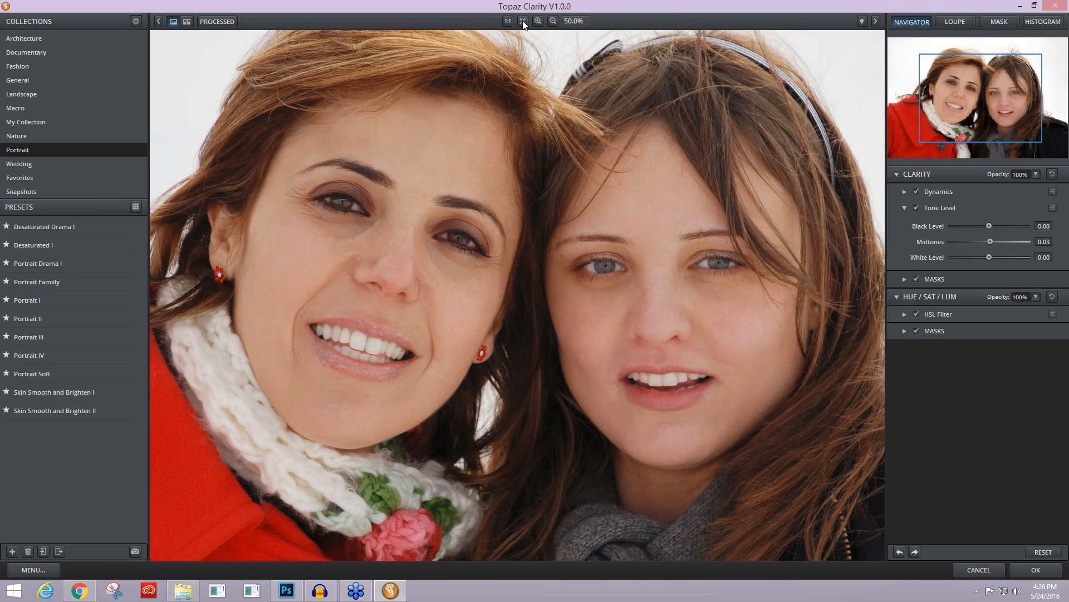
pyautogui.press('space')
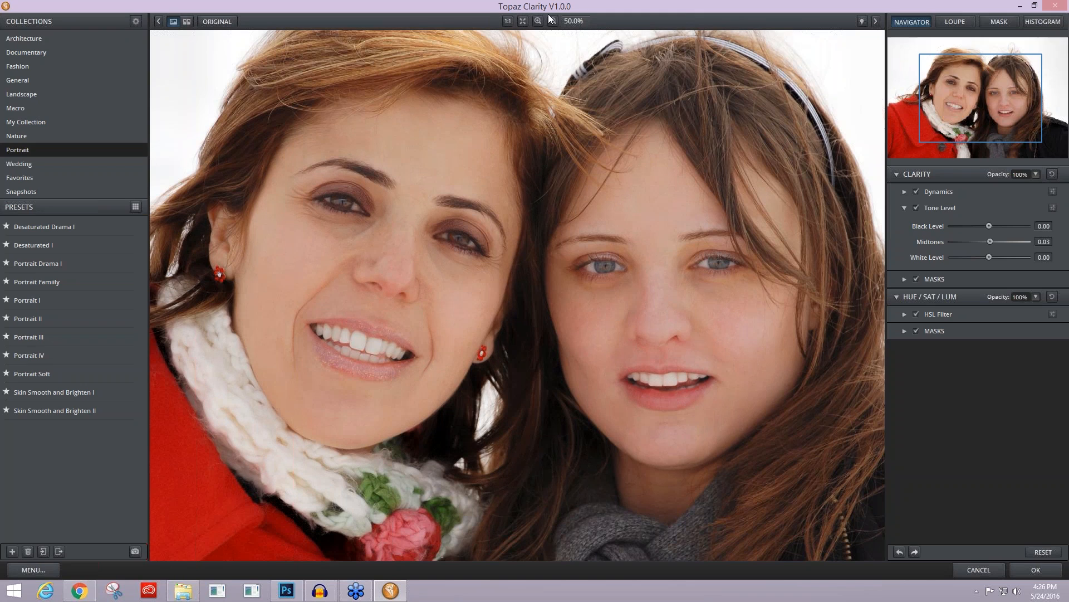
# Step: Invert the Clarity mask to hide the effect everywhere and switch the mask to Reveal
pyautogui.click(904, 207)
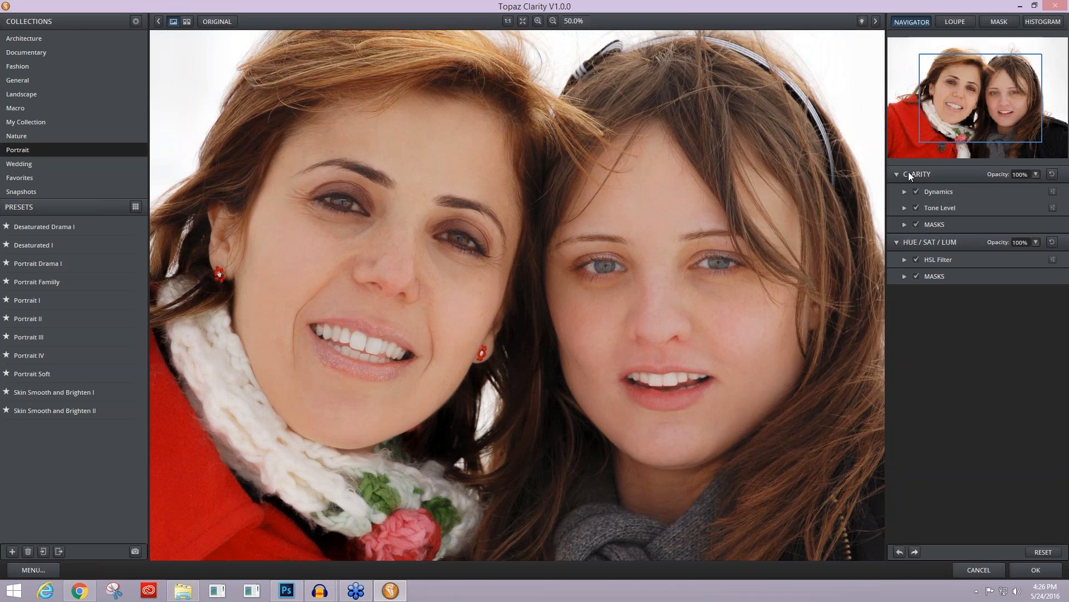
pyautogui.click(904, 224)
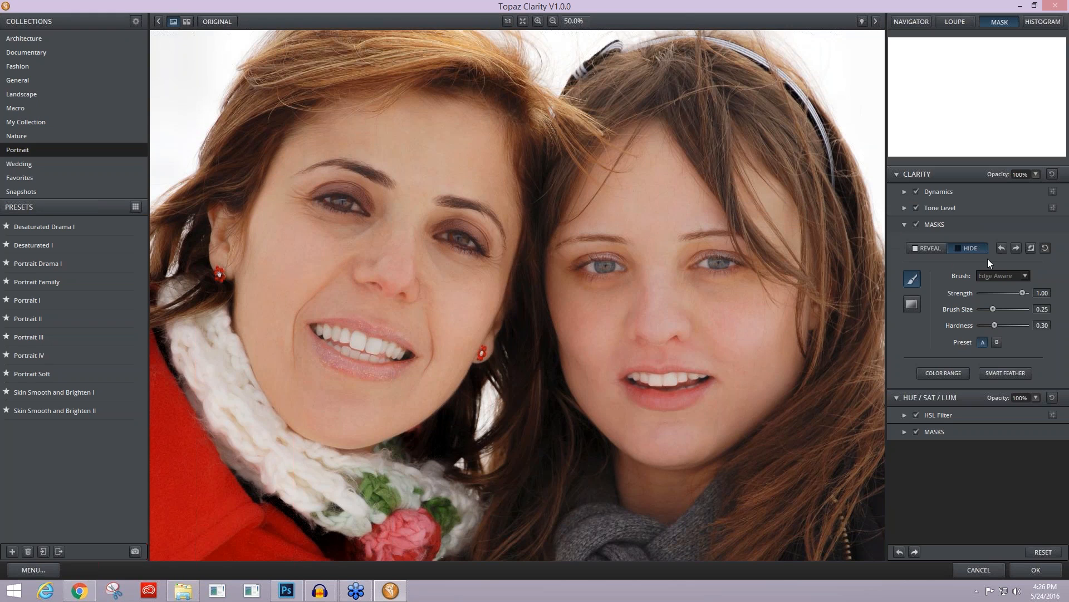
pyautogui.click(1032, 247)
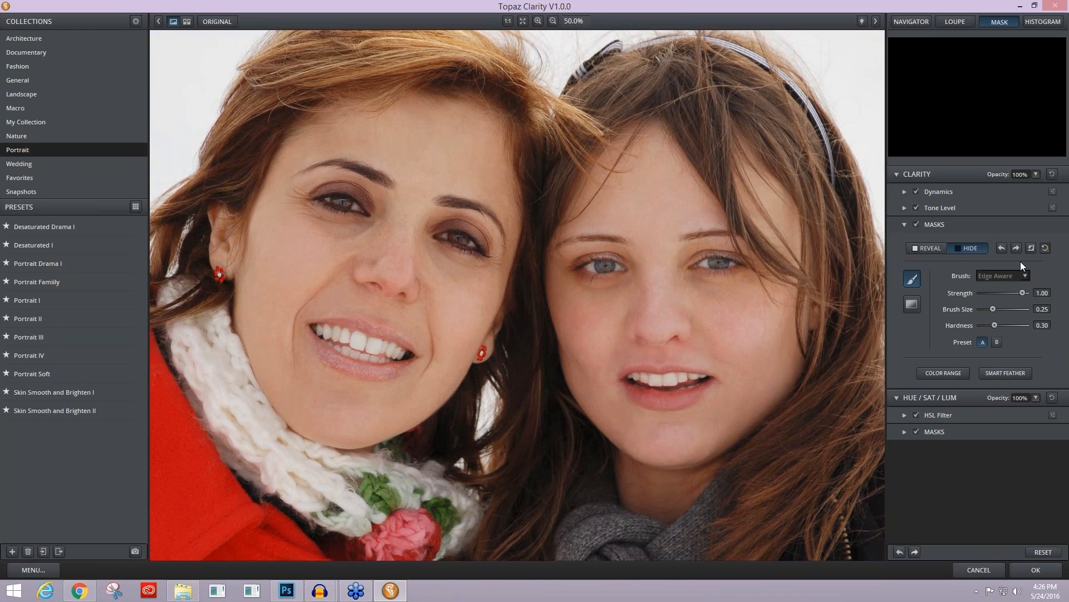
pyautogui.click(930, 248)
# Step: Start a Color Range mask and test skin samples on both faces, ending on the red-coated woman's cheek
pyautogui.click(942, 375)
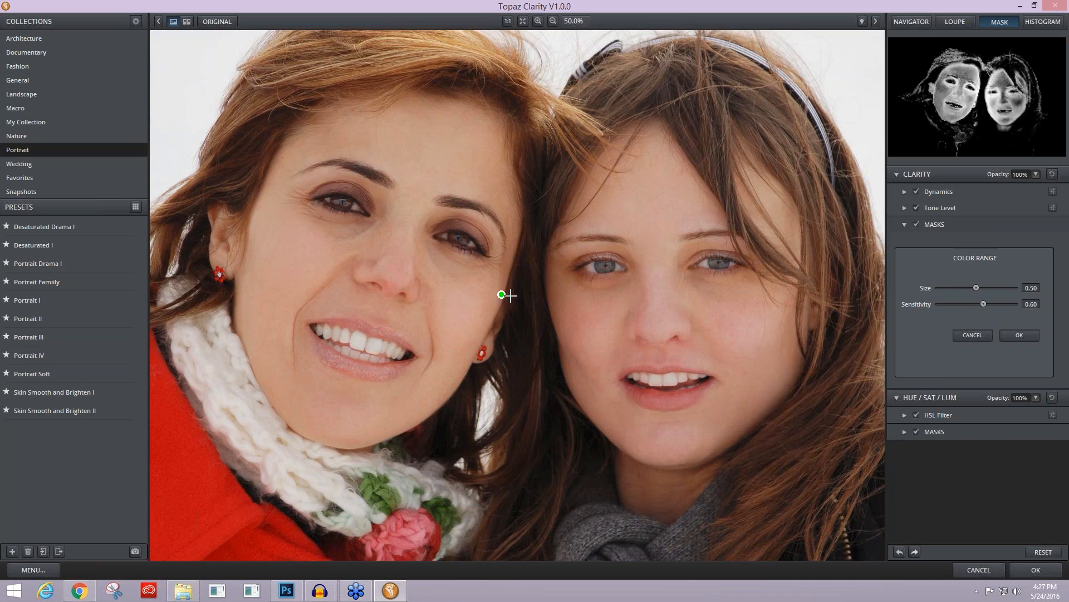
pyautogui.moveTo(501, 294)
pyautogui.mouseDown()
pyautogui.moveTo(459, 342)
pyautogui.moveTo(382, 359)
pyautogui.moveTo(294, 302)
pyautogui.mouseUp()
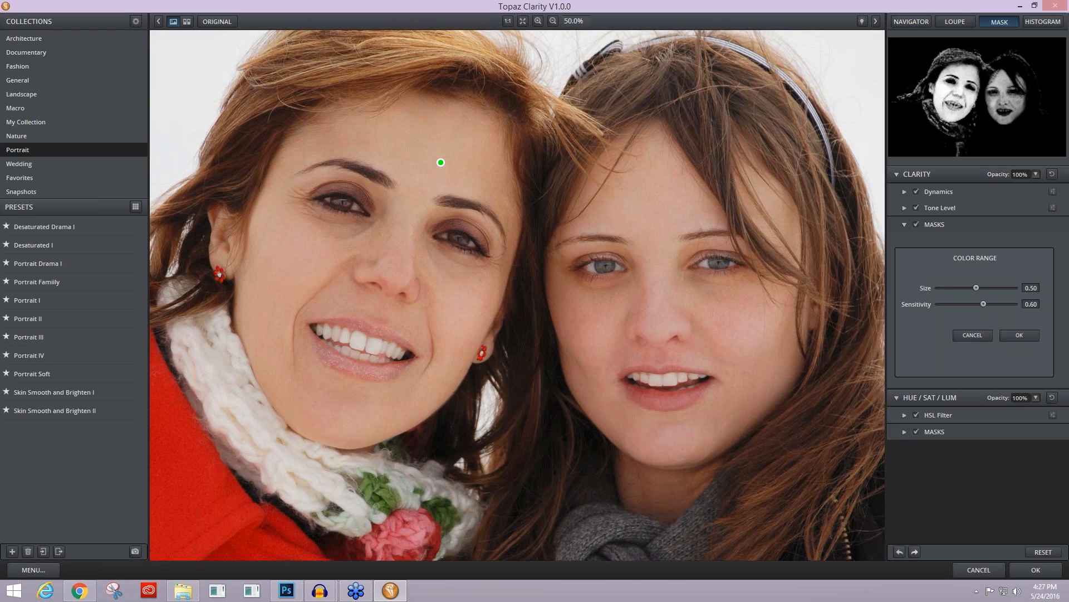
pyautogui.click(440, 162)
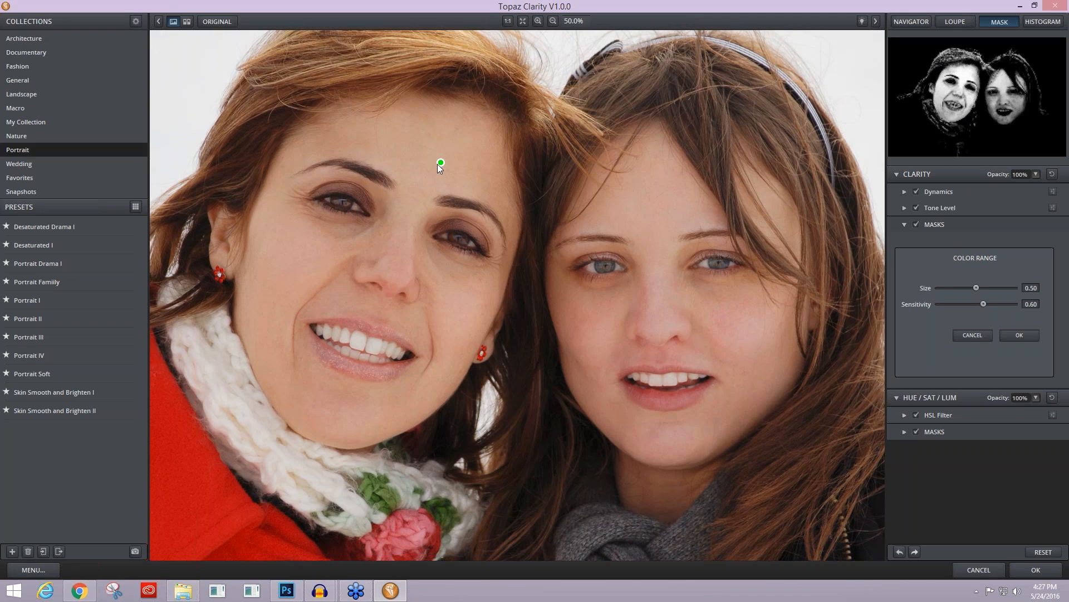
pyautogui.click(647, 198)
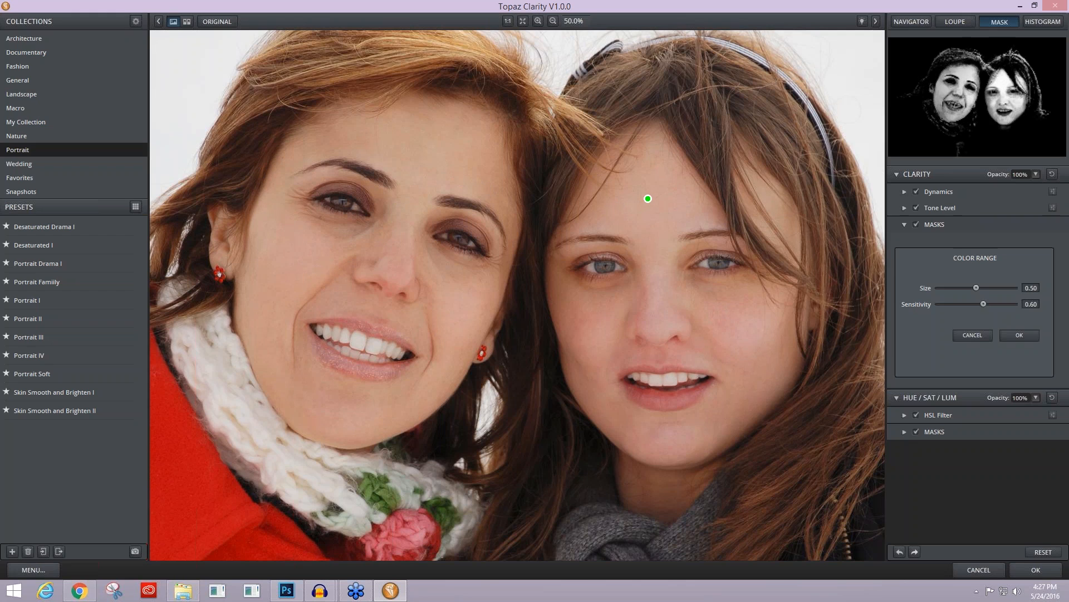
pyautogui.click(750, 335)
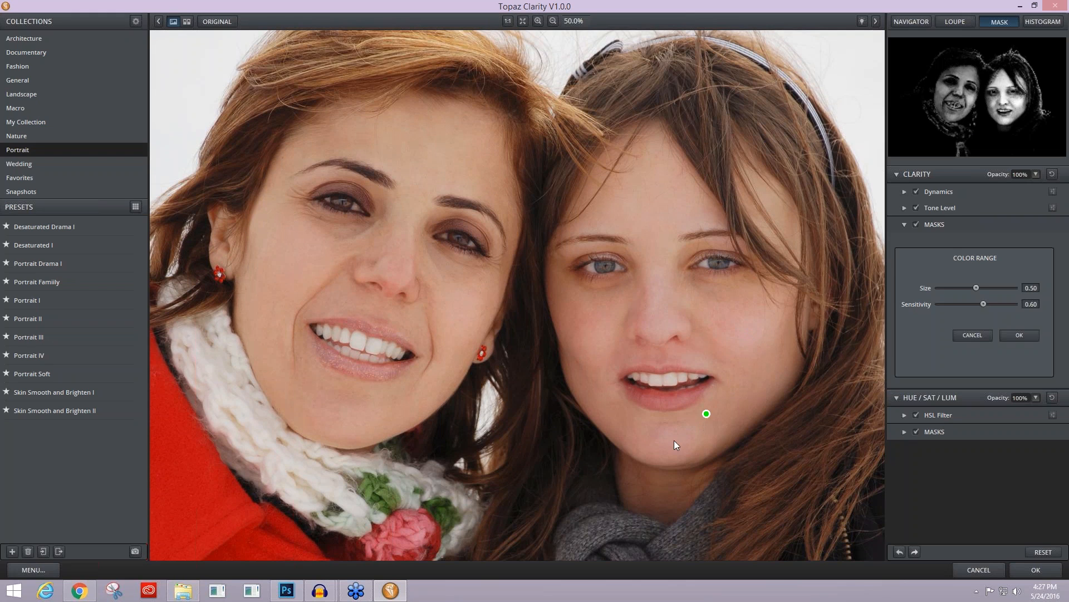
pyautogui.click(659, 445)
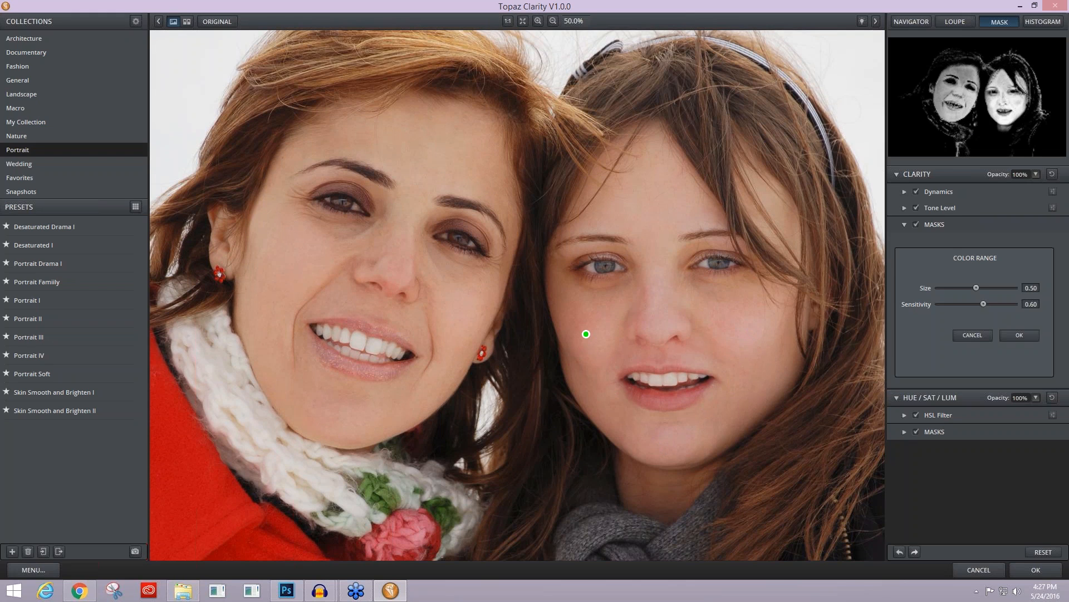
pyautogui.click(410, 289)
pyautogui.click(305, 272)
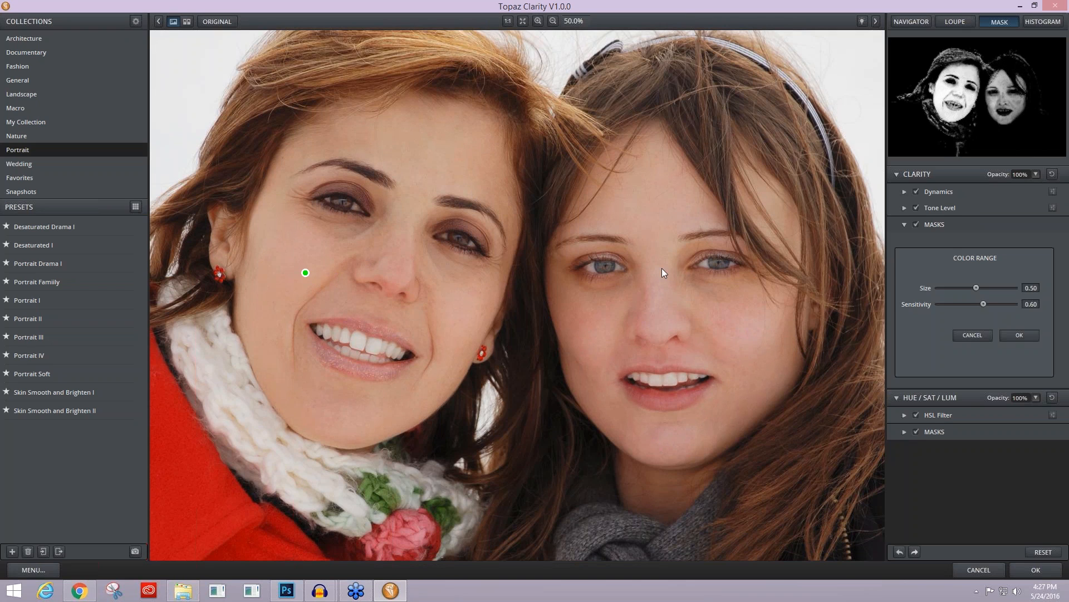
# Step: Set the Color Range Size to 1.00 and Sensitivity to 1.00, and apply it from the red-coated woman's cheek
pyautogui.click(977, 287)
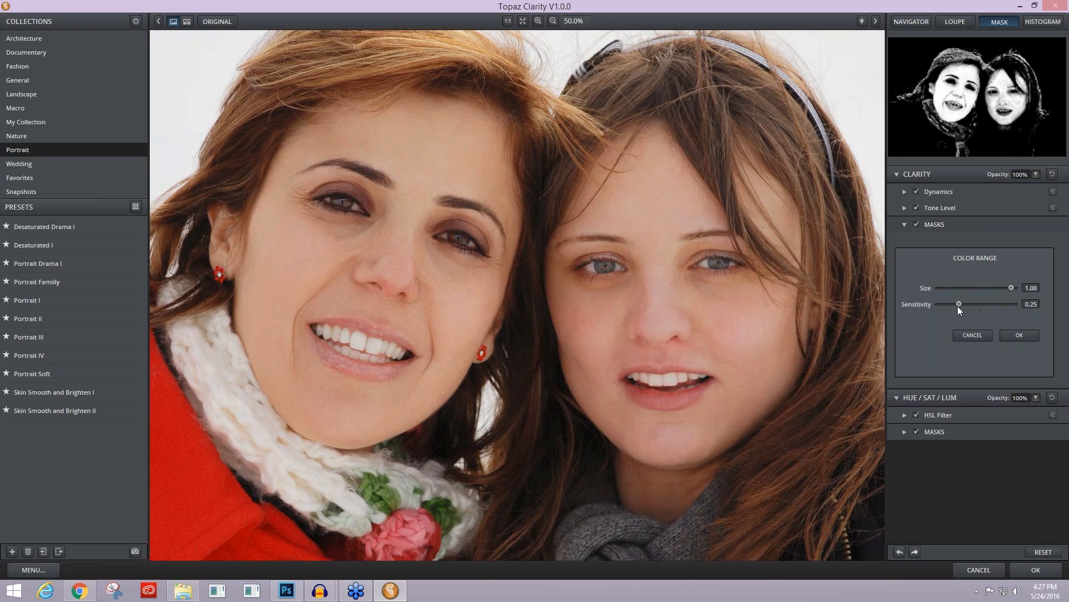
pyautogui.moveTo(958, 305); pyautogui.dragTo(927, 305)
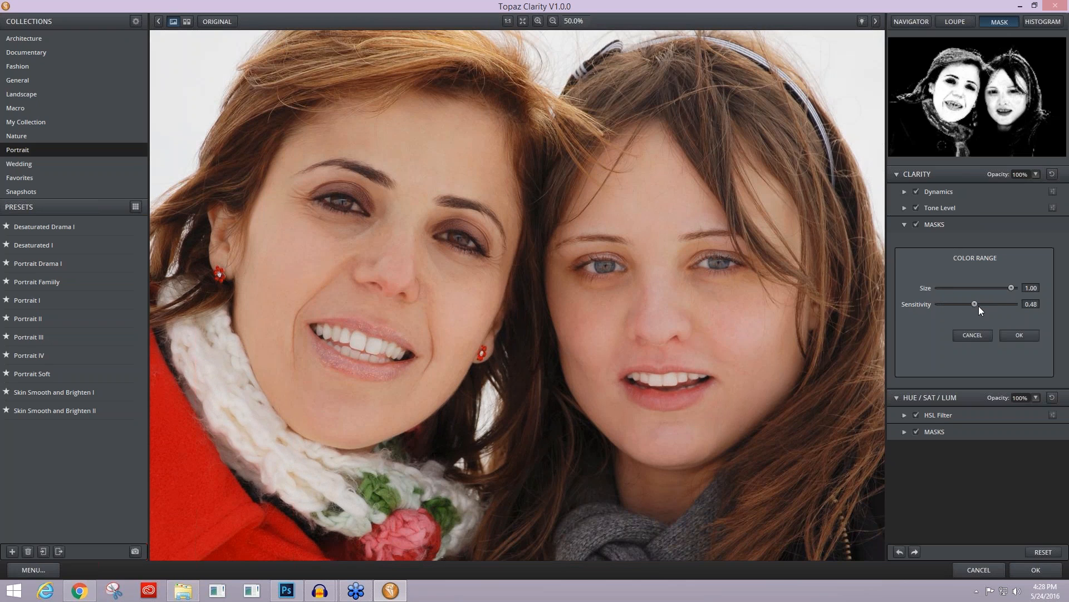
pyautogui.moveTo(1003, 304); pyautogui.dragTo(1028, 304)
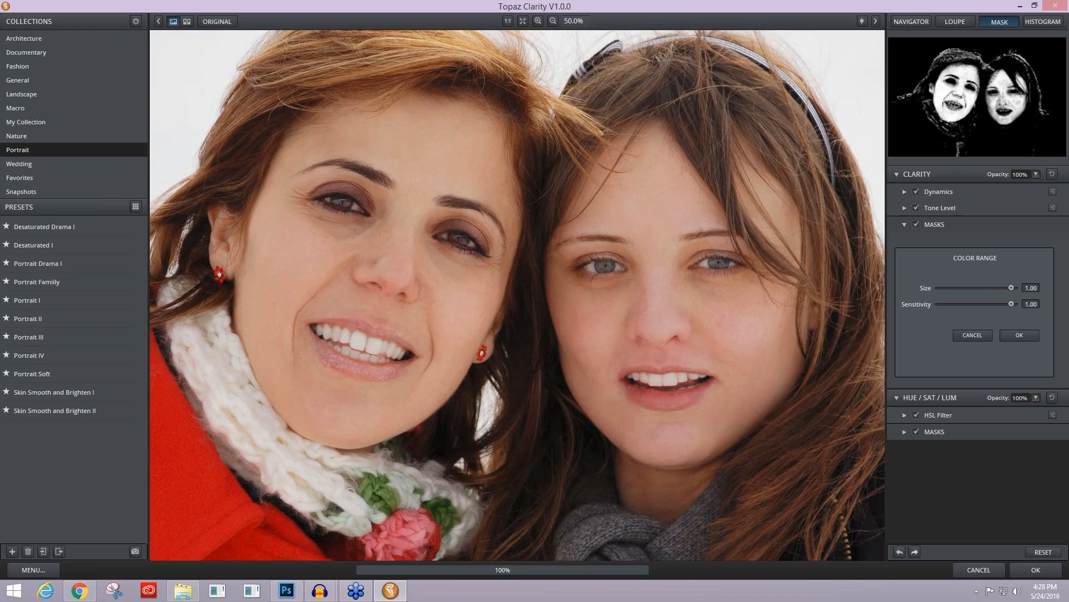
pyautogui.click(305, 272)
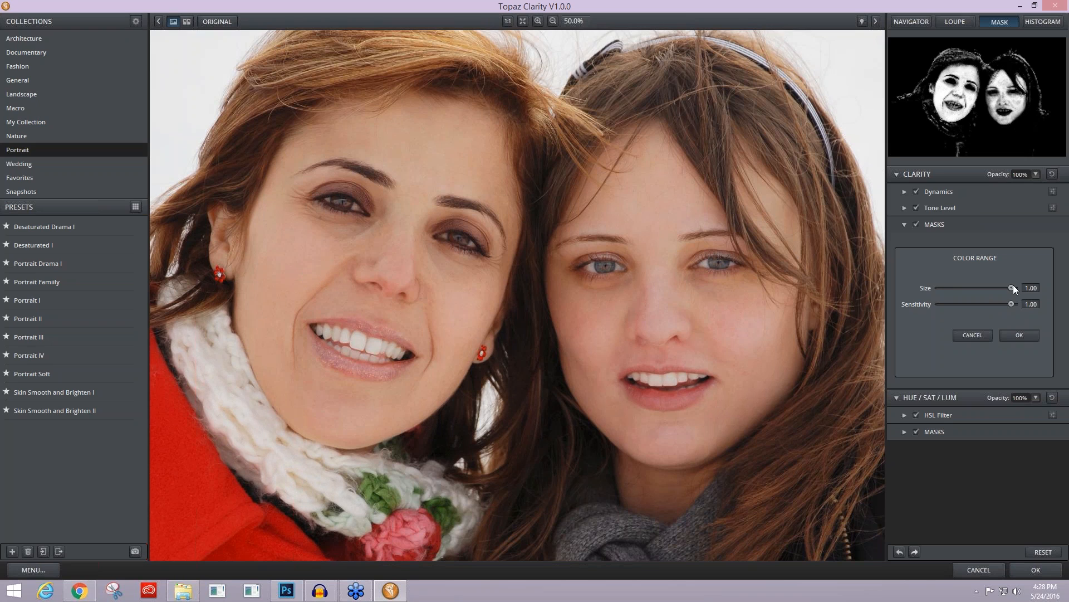
pyautogui.click(1021, 336)
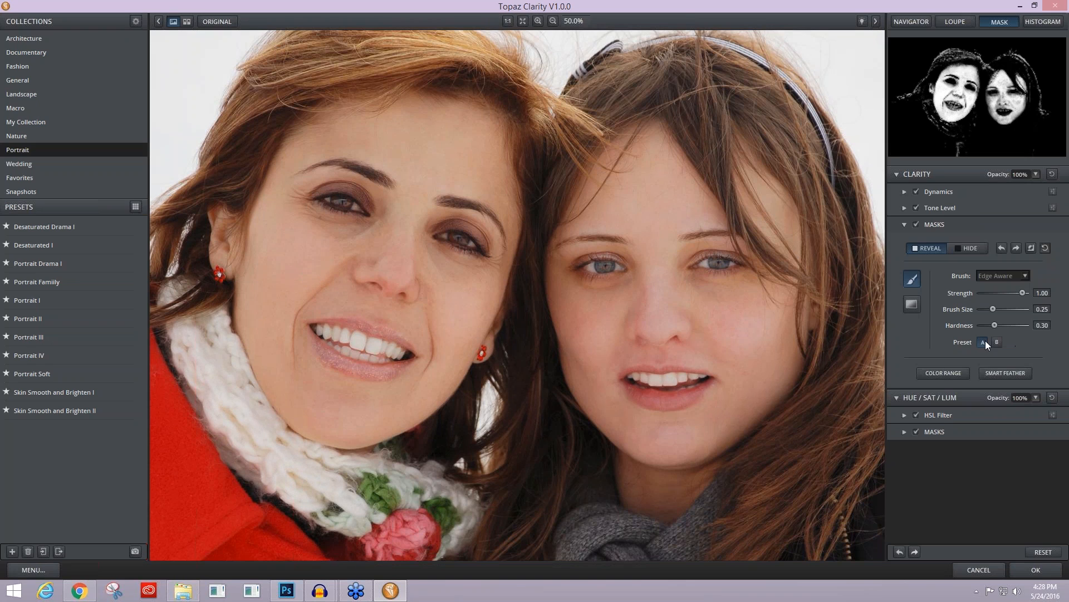
# Step: Add a second Color Range selection to the mask, sampled from the skin of the dark-coated woman's face
pyautogui.click(942, 373)
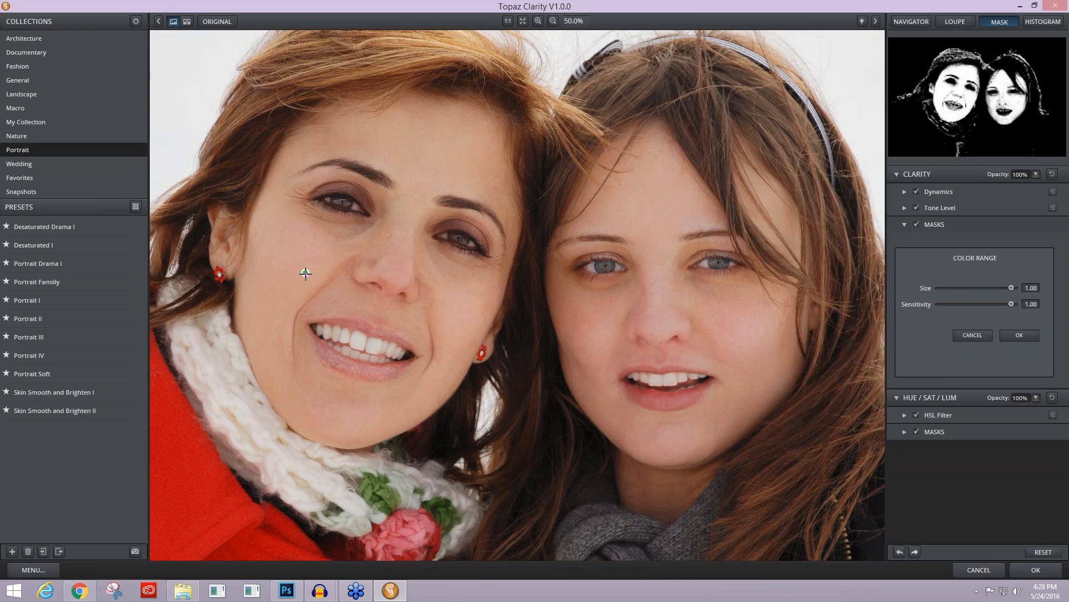
pyautogui.click(594, 348)
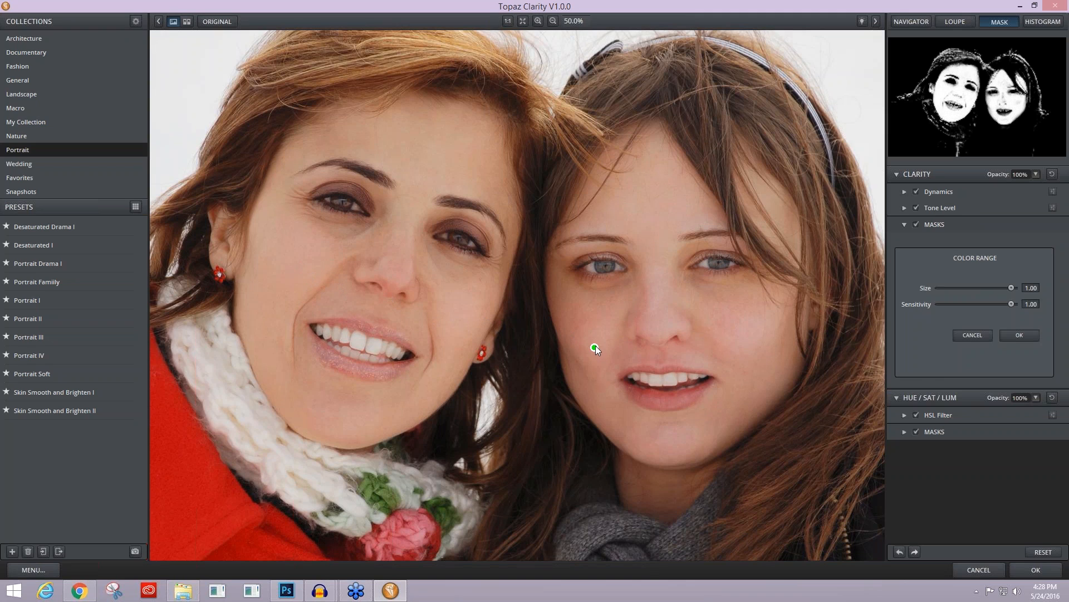
pyautogui.click(662, 321)
pyautogui.click(1020, 334)
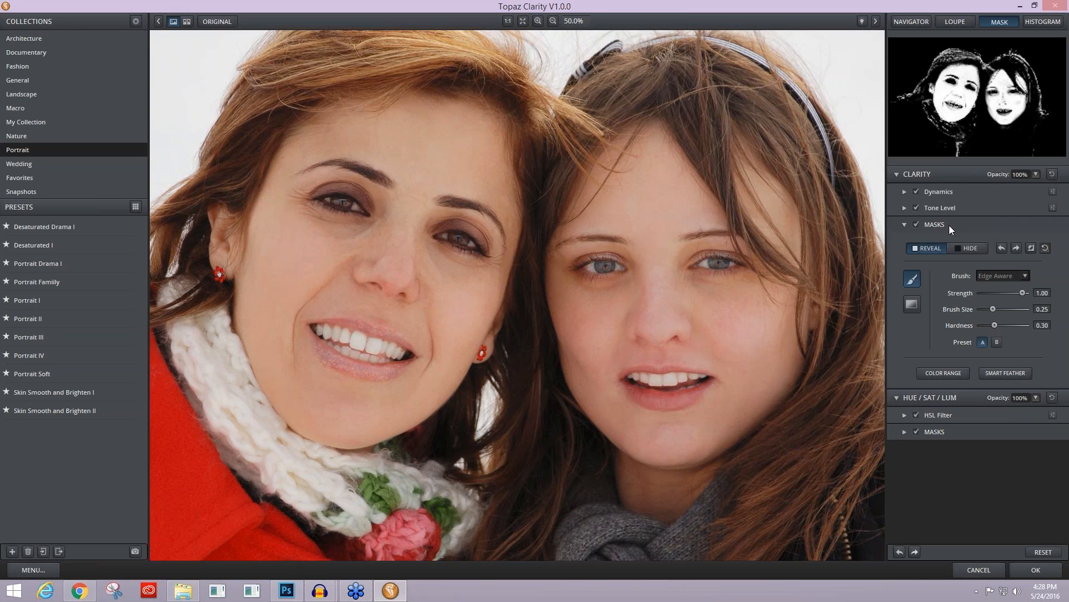
# Step: Paint the effect out of the red-coated woman's hair and scarf with a Normal Hide brush, size 0.10 and hardness 0.71
pyautogui.click(969, 248)
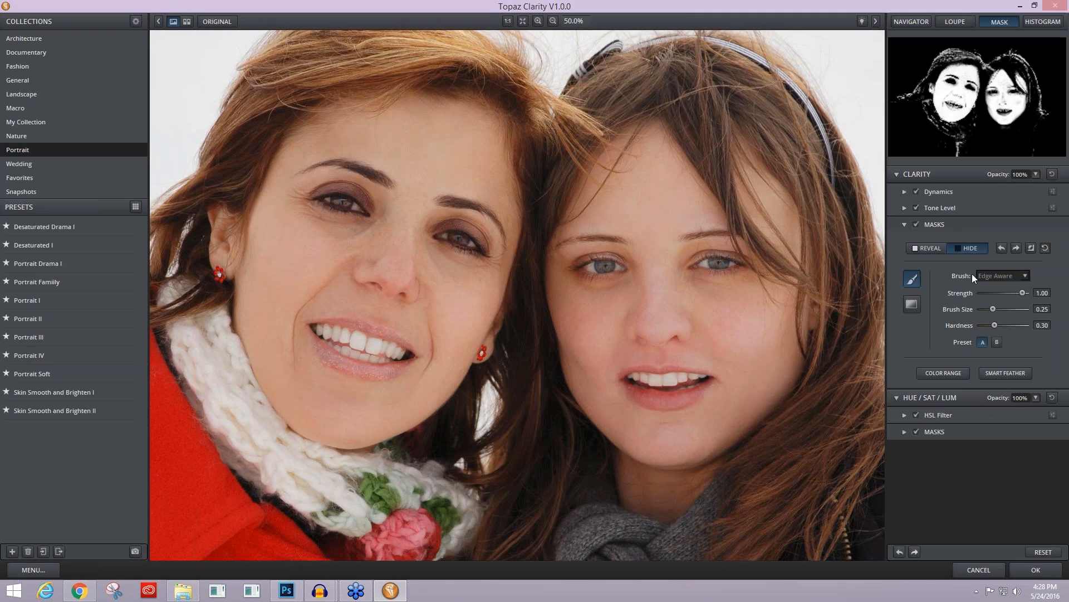
pyautogui.click(1026, 277)
pyautogui.moveTo(993, 309); pyautogui.dragTo(1011, 325)
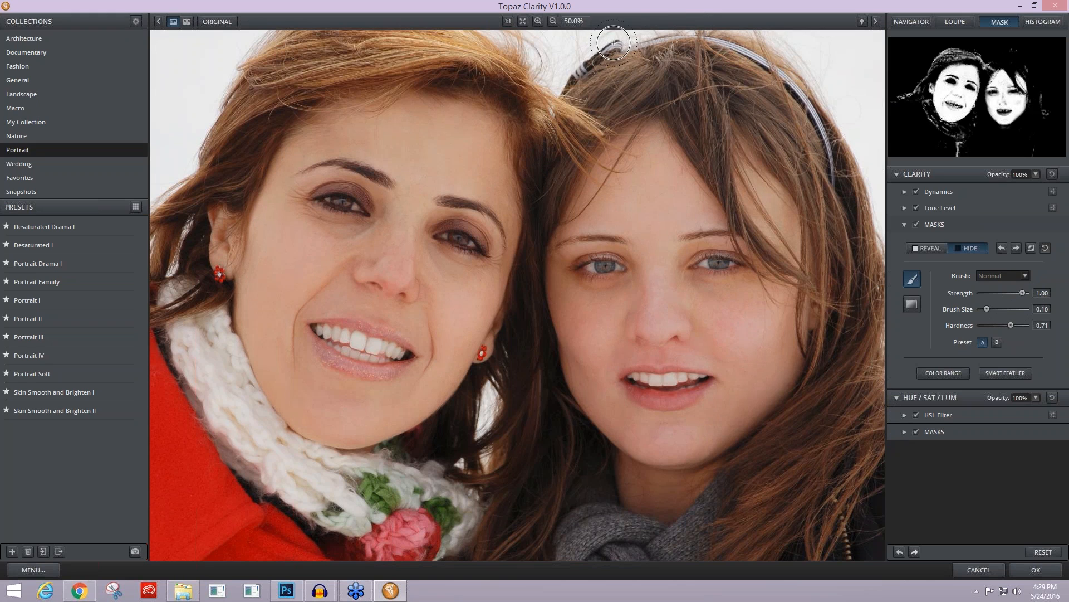
pyautogui.moveTo(499, 69)
pyautogui.mouseDown()
pyautogui.moveTo(403, 36)
pyautogui.moveTo(191, 96)
pyautogui.mouseUp()
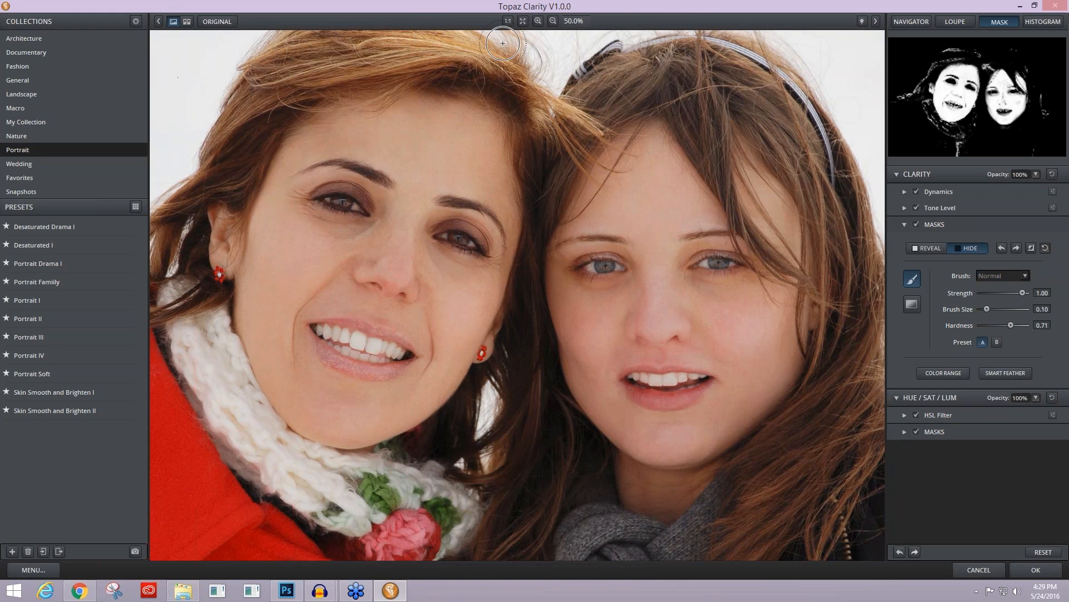
pyautogui.moveTo(207, 108)
pyautogui.mouseDown()
pyautogui.moveTo(220, 103)
pyautogui.moveTo(213, 143)
pyautogui.moveTo(227, 148)
pyautogui.moveTo(194, 219)
pyautogui.moveTo(160, 240)
pyautogui.moveTo(139, 290)
pyautogui.mouseUp()
pyautogui.moveTo(197, 332)
pyautogui.mouseDown()
pyautogui.moveTo(231, 416)
pyautogui.moveTo(220, 373)
pyautogui.moveTo(225, 428)
pyautogui.moveTo(309, 530)
pyautogui.moveTo(415, 548)
pyautogui.moveTo(425, 534)
pyautogui.moveTo(311, 532)
pyautogui.moveTo(396, 568)
pyautogui.moveTo(382, 567)
pyautogui.mouseUp()
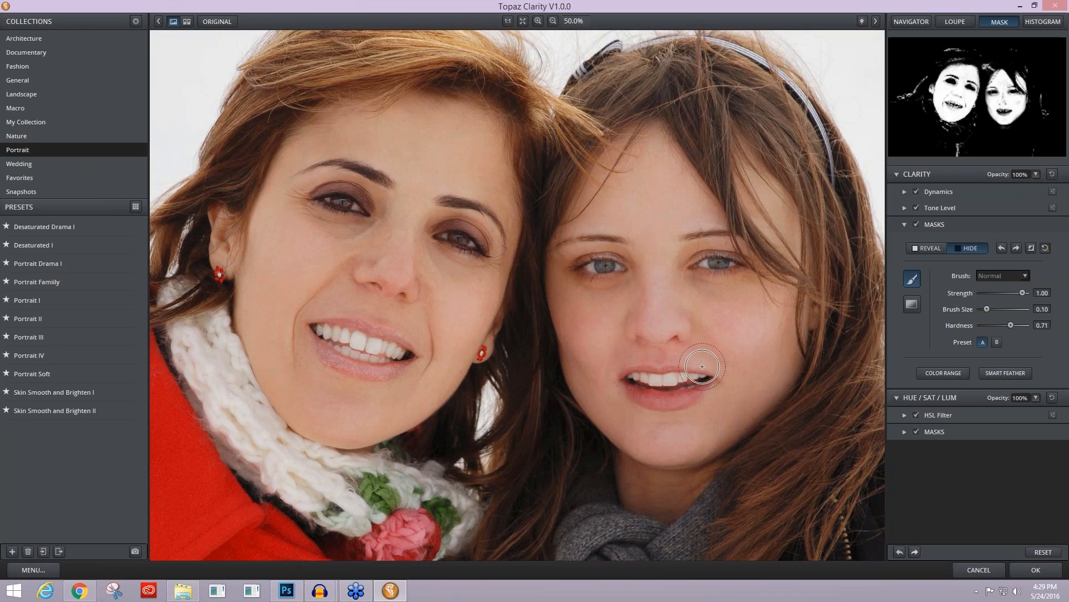
# Step: Slightly raise the saturation of the Orange tones in the HSL Filter
pyautogui.click(897, 174)
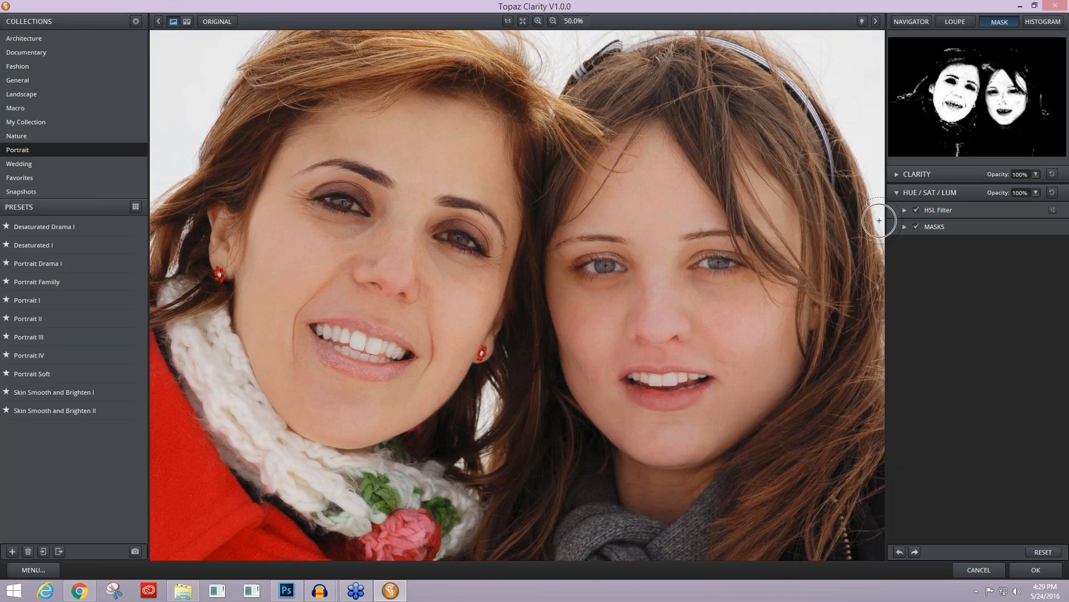
pyautogui.click(904, 210)
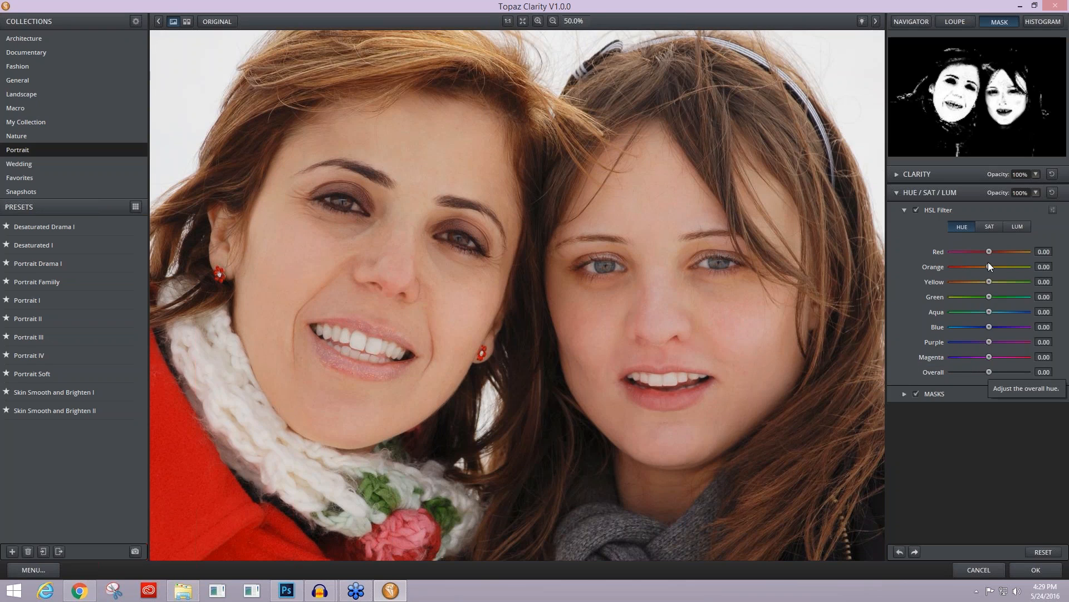
pyautogui.click(991, 228)
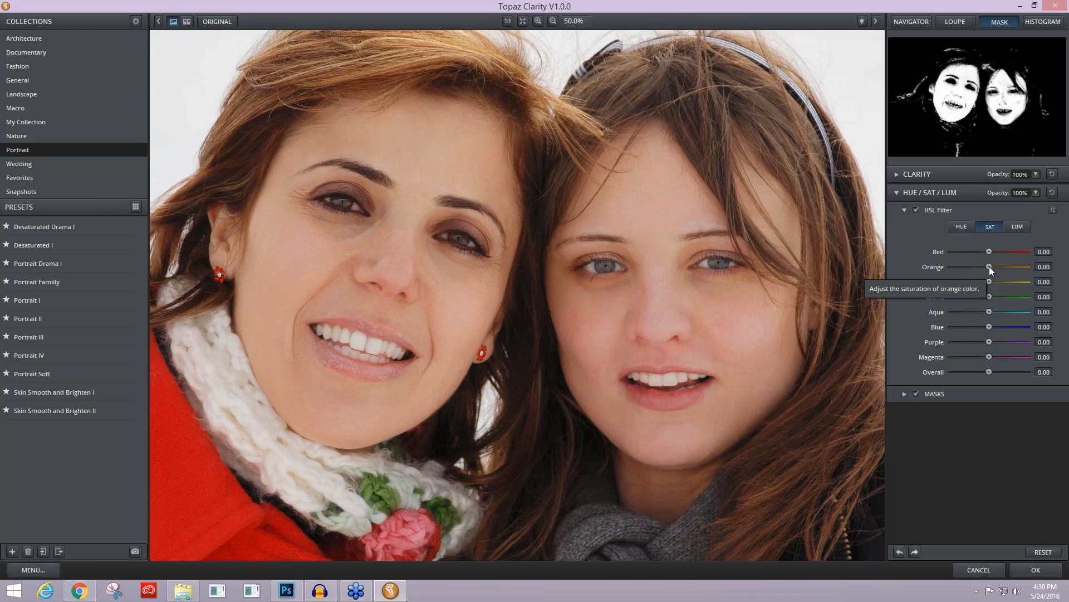
pyautogui.moveTo(989, 269); pyautogui.dragTo(991, 270)
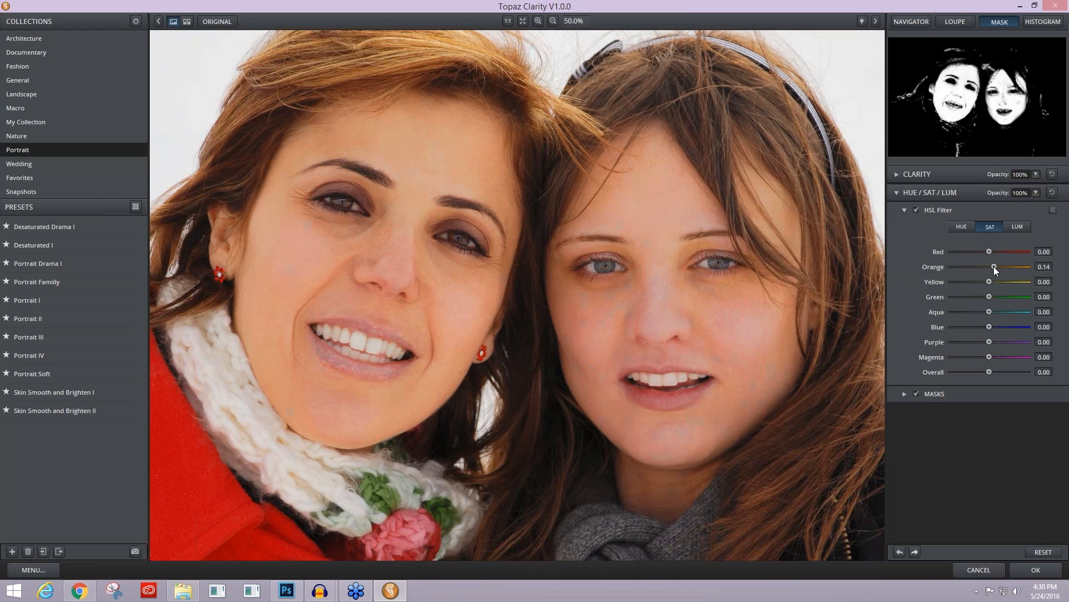
pyautogui.moveTo(990, 267); pyautogui.dragTo(991, 267)
# Step: Set the HSL luminance of Orange to 0.05 and of Red to 0.03
pyautogui.click(1014, 226)
pyautogui.moveTo(988, 266); pyautogui.dragTo(992, 267)
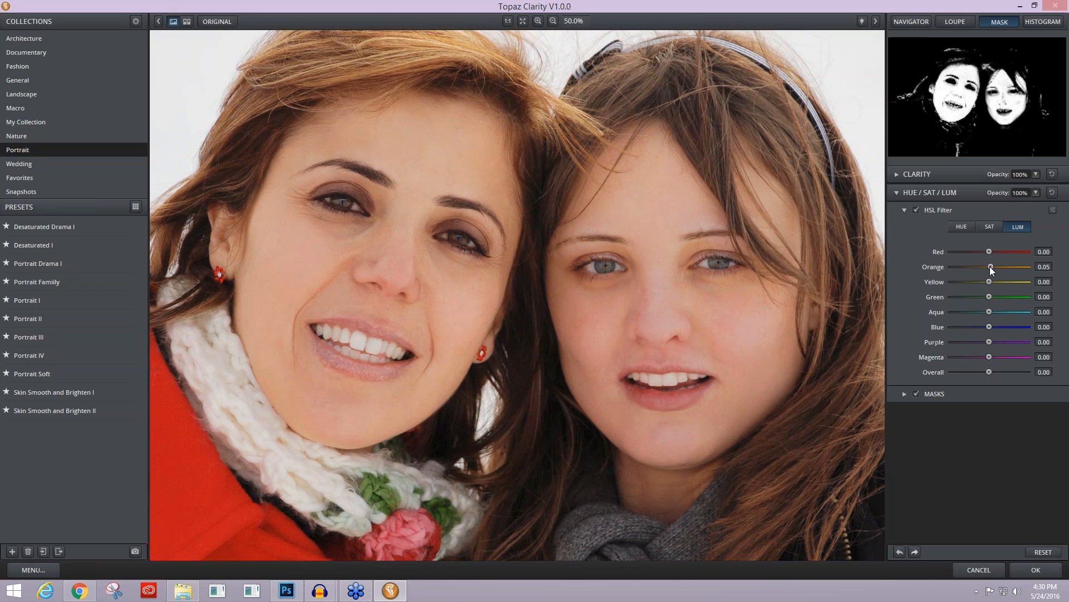
pyautogui.moveTo(991, 267); pyautogui.dragTo(992, 267)
pyautogui.click(991, 251)
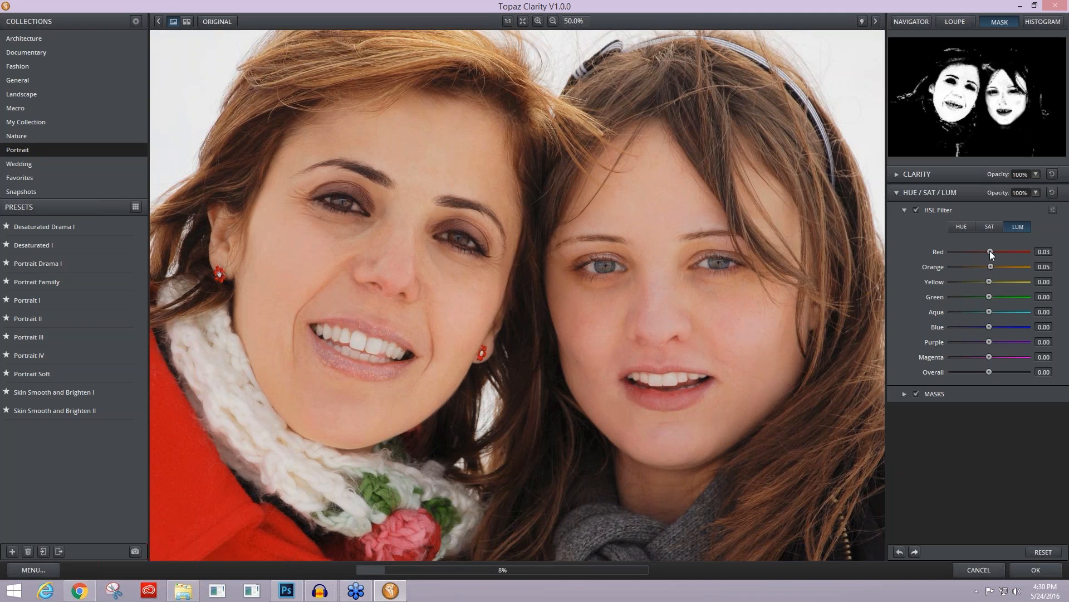
pyautogui.moveTo(990, 252); pyautogui.dragTo(991, 252)
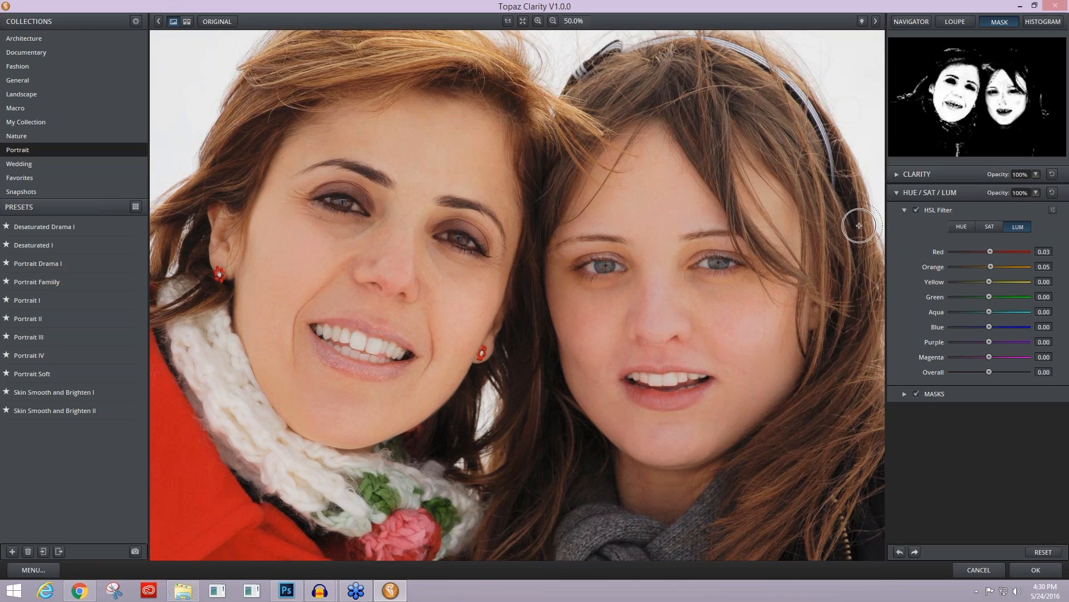
# Step: Compare the portrait with and without the HSL Filter adjustment
pyautogui.click(916, 210)
pyautogui.click(916, 211)
pyautogui.click(904, 210)
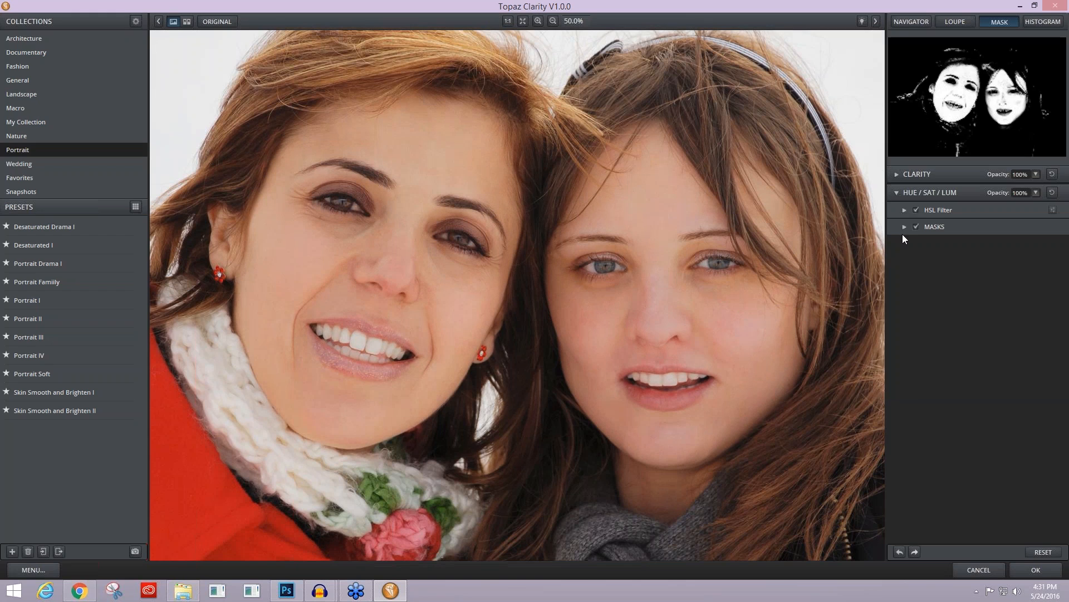
# Step: Invert the Hue/Sat/Lum mask and reveal skin with a Color Range selection of size 1.00, sampled from the dark-coated woman's cheek
pyautogui.click(904, 226)
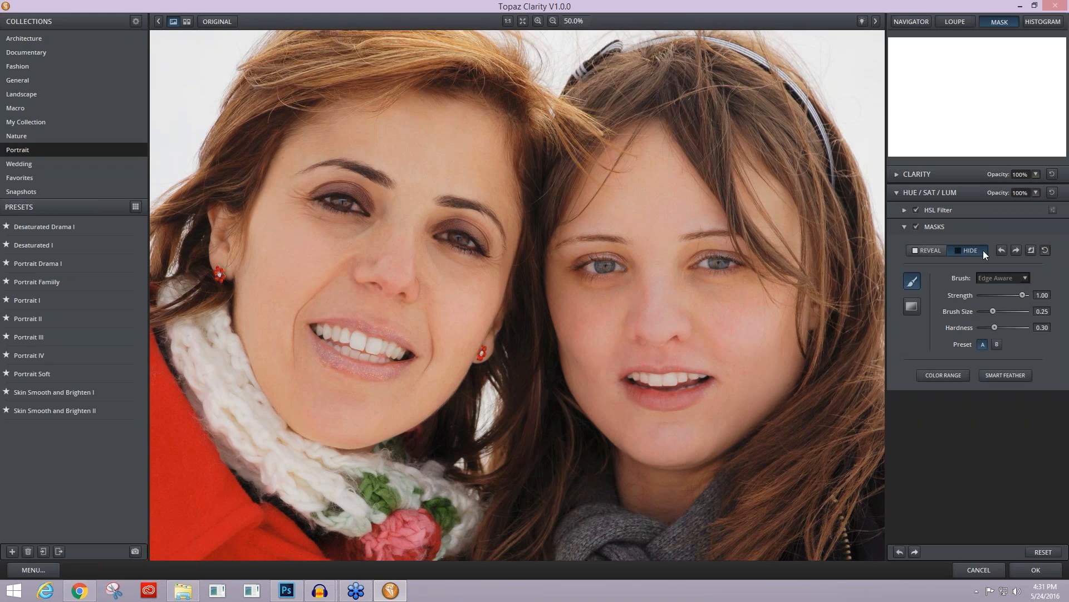
pyautogui.click(1031, 250)
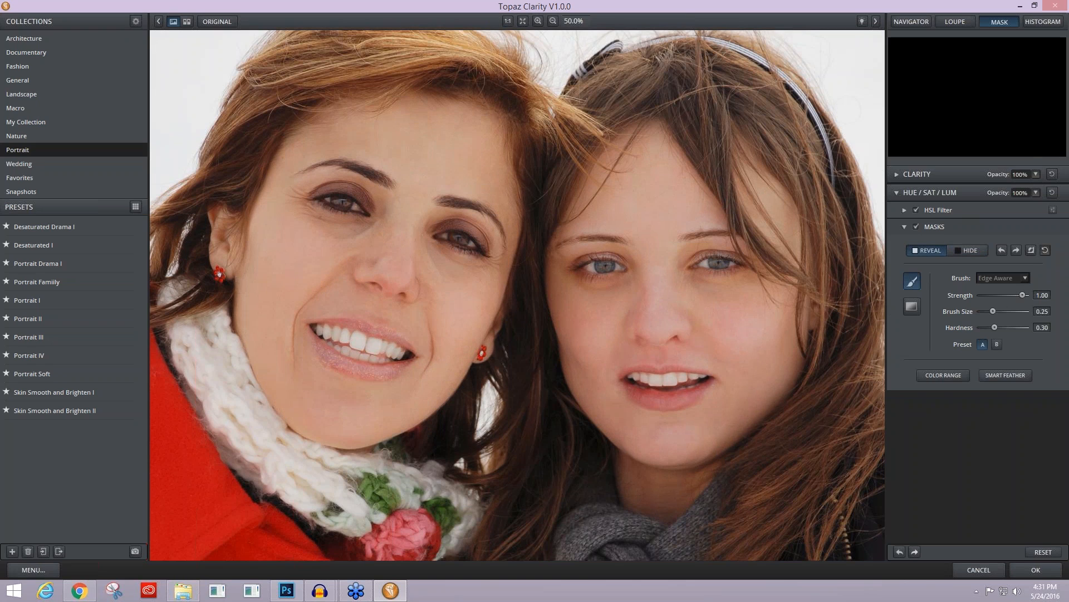
pyautogui.click(589, 335)
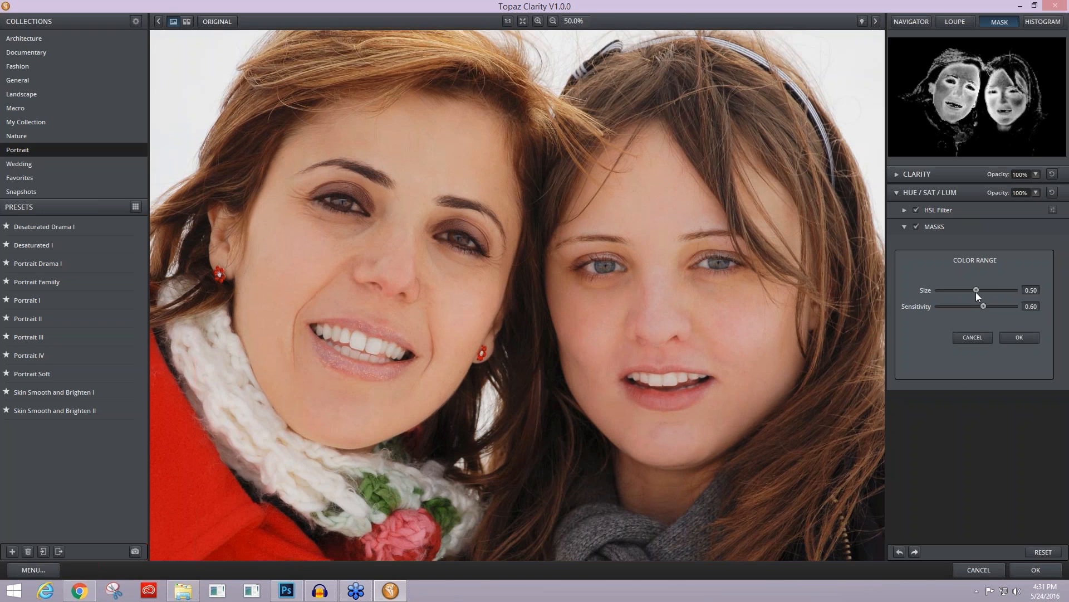
pyautogui.moveTo(974, 288); pyautogui.dragTo(1036, 289)
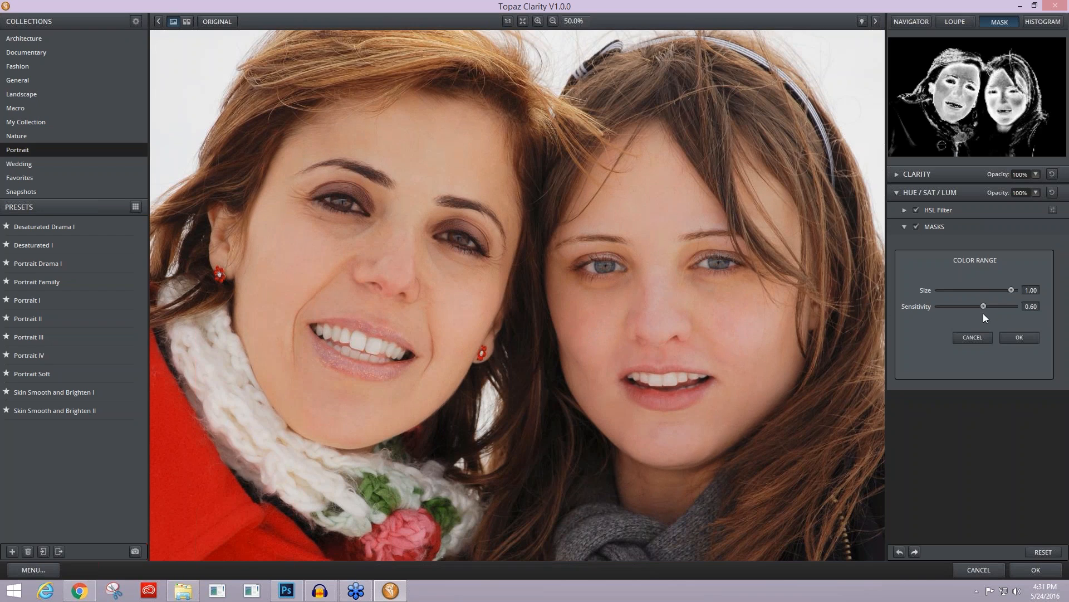
pyautogui.click(1018, 337)
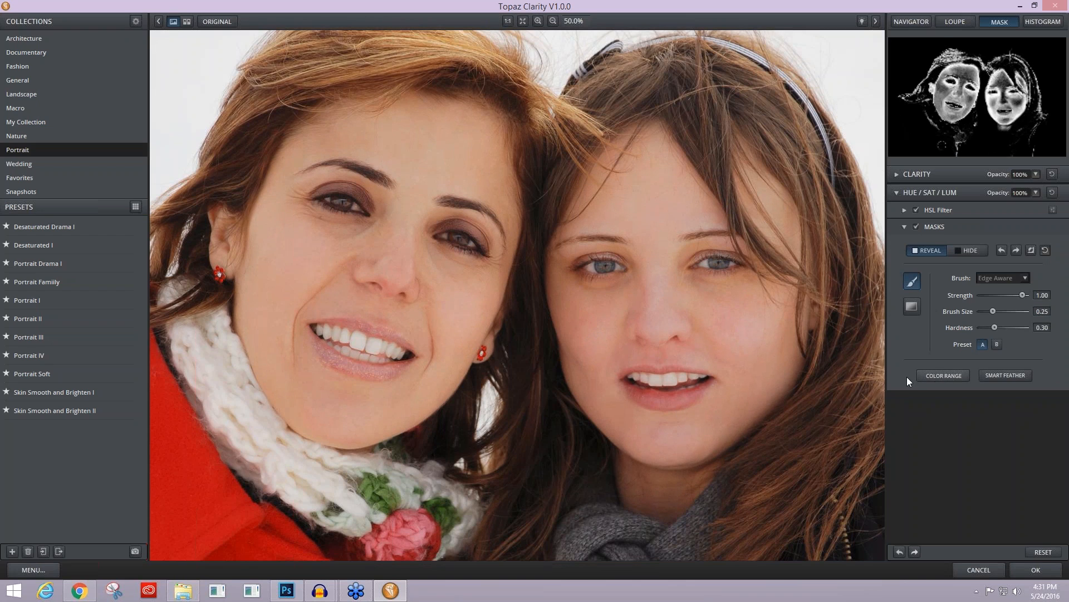
# Step: Add another Color Range selection to the mask from the red-coated woman's cheek, with size and sensitivity at 1.00
pyautogui.click(929, 376)
pyautogui.click(289, 261)
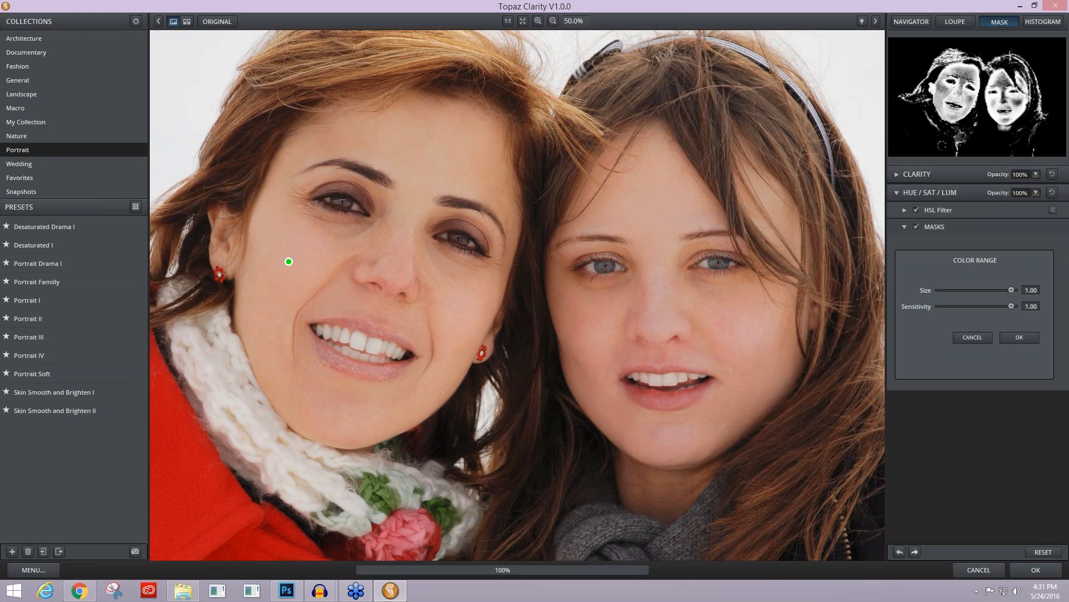
pyautogui.click(1012, 335)
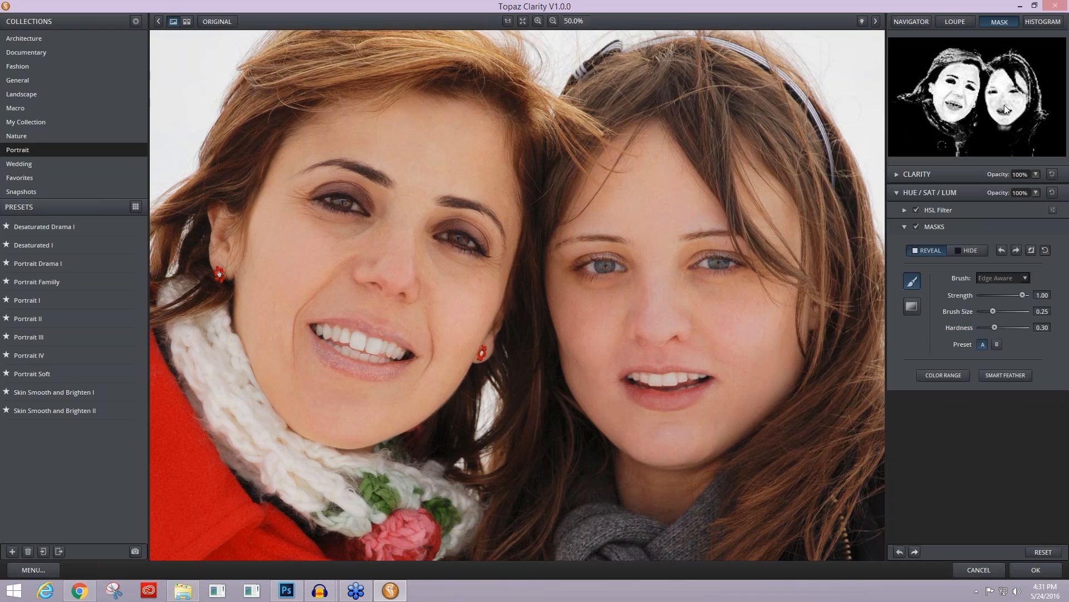
# Step: Paint the color adjustment out of the women's hair and scarf with a Normal Hide brush, size 0.14 and hardness 0.66
pyautogui.click(968, 250)
pyautogui.click(1025, 278)
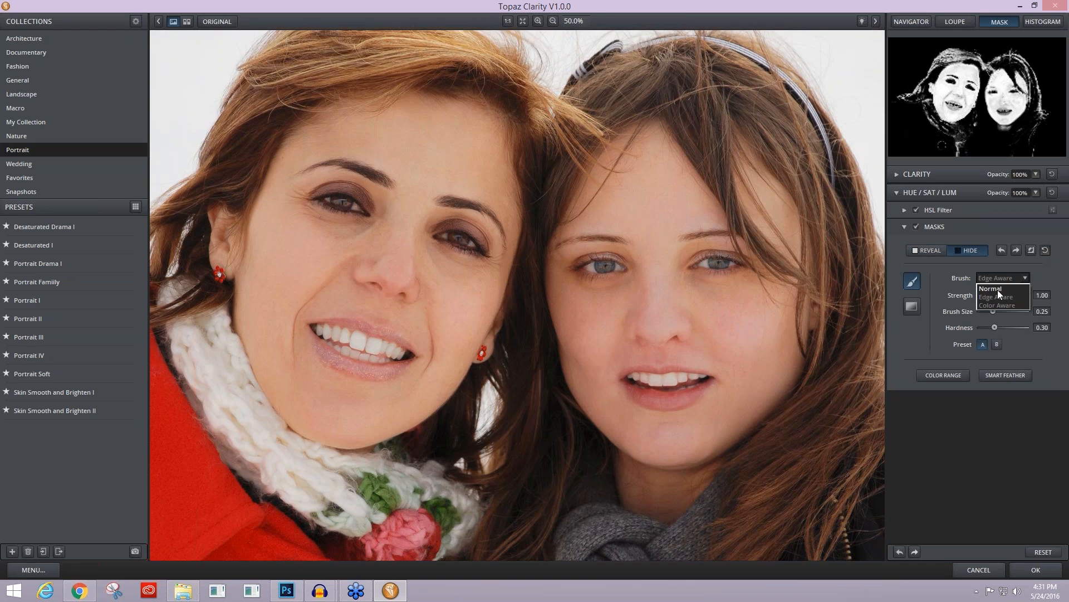
pyautogui.moveTo(993, 311); pyautogui.dragTo(1009, 328)
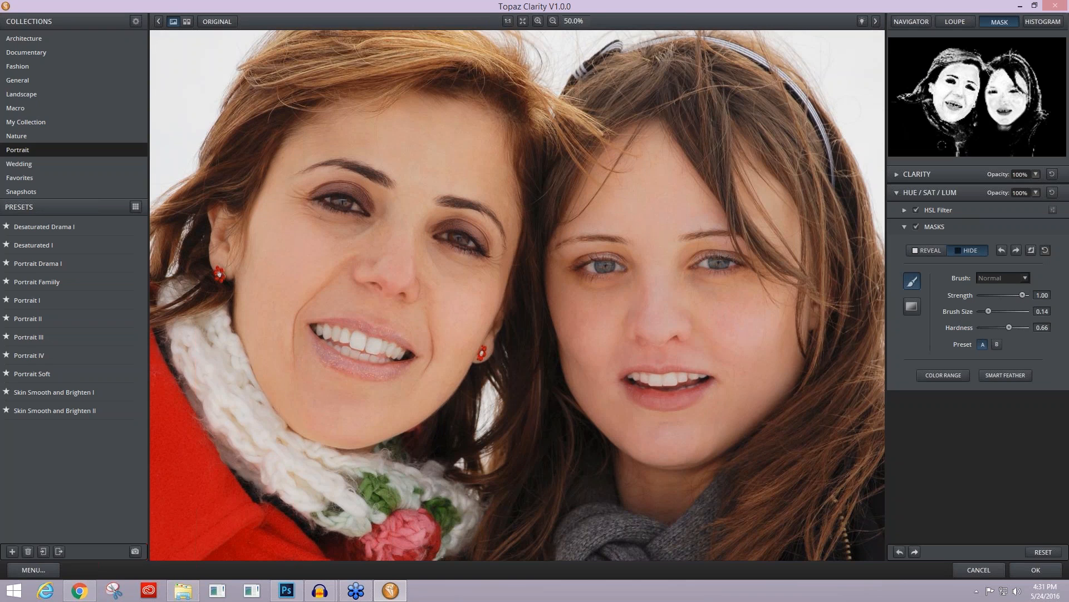
pyautogui.click(553, 21)
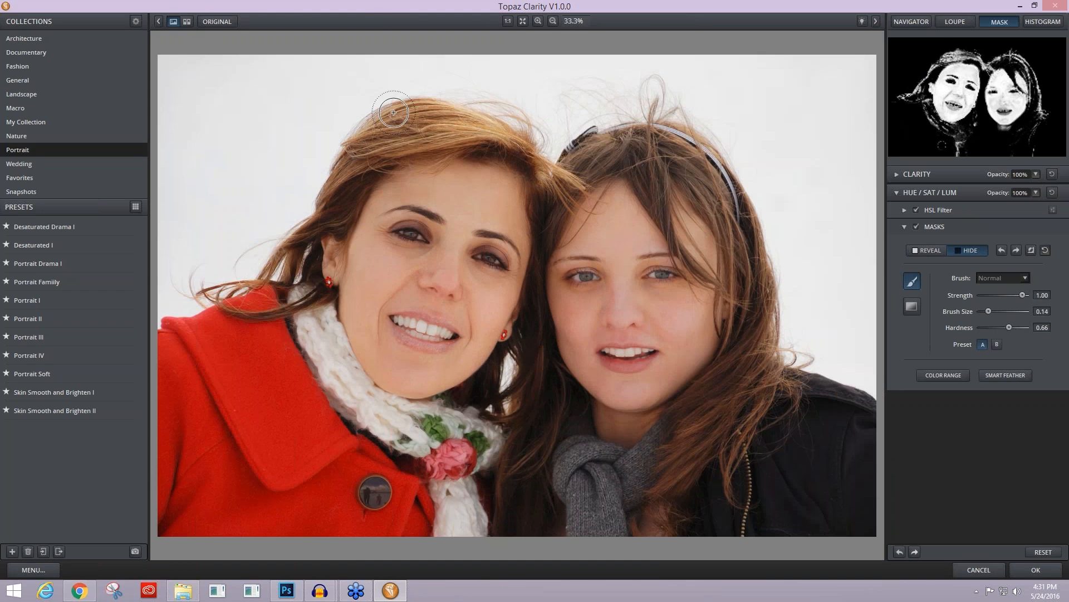
pyautogui.moveTo(394, 113); pyautogui.dragTo(457, 112)
pyautogui.moveTo(387, 134); pyautogui.dragTo(530, 126)
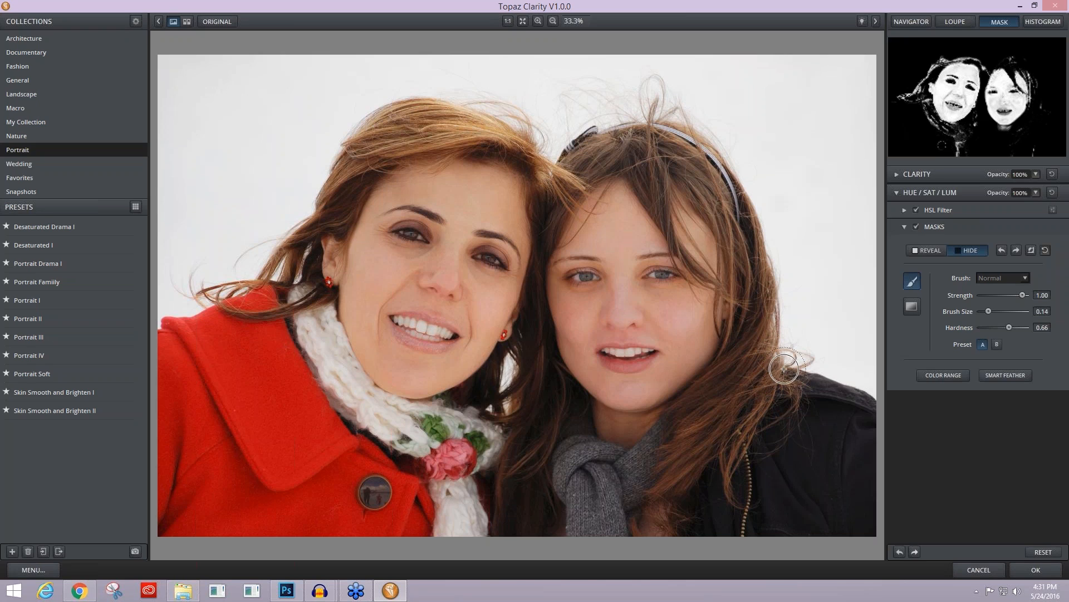
pyautogui.moveTo(559, 425); pyautogui.dragTo(518, 426)
pyautogui.moveTo(506, 463)
pyautogui.mouseDown()
pyautogui.moveTo(489, 445)
pyautogui.moveTo(438, 460)
pyautogui.moveTo(440, 512)
pyautogui.moveTo(446, 484)
pyautogui.moveTo(463, 492)
pyautogui.moveTo(447, 473)
pyautogui.mouseUp()
pyautogui.moveTo(333, 387); pyautogui.dragTo(273, 274)
pyautogui.moveTo(390, 110); pyautogui.dragTo(387, 100)
pyautogui.moveTo(452, 71); pyautogui.dragTo(403, 102)
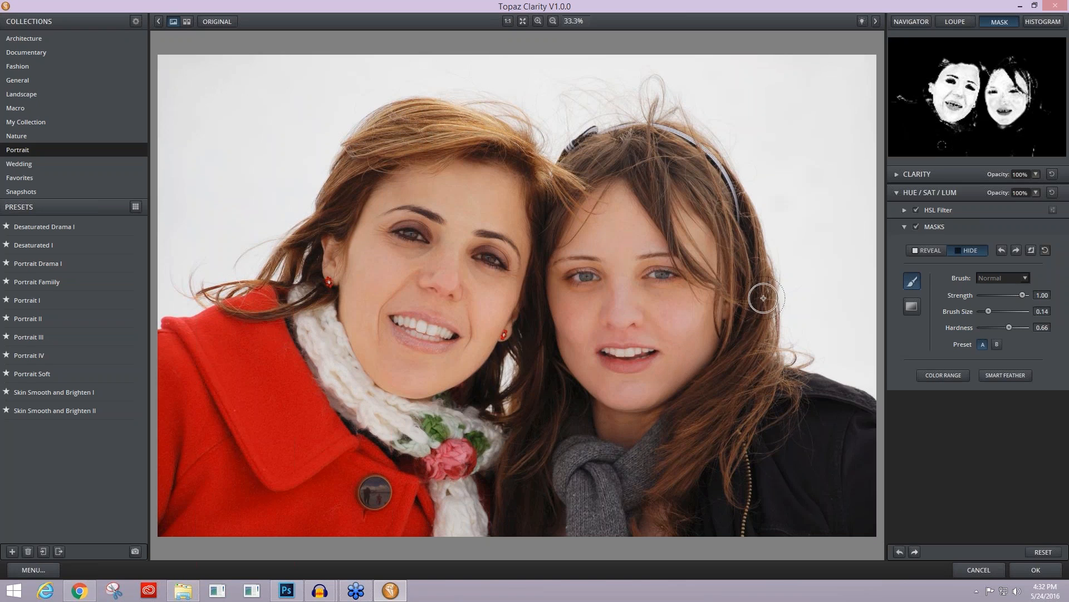
# Step: Compare the result with the original and apply the Topaz Clarity adjustments to the Photoshop layer
pyautogui.press('space')
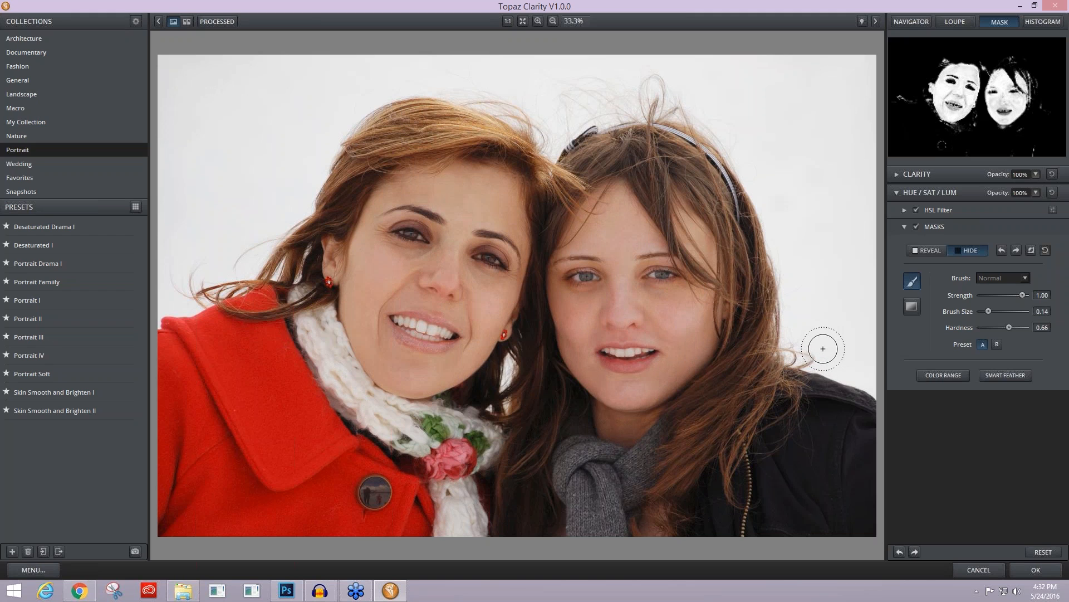
pyautogui.press('space')
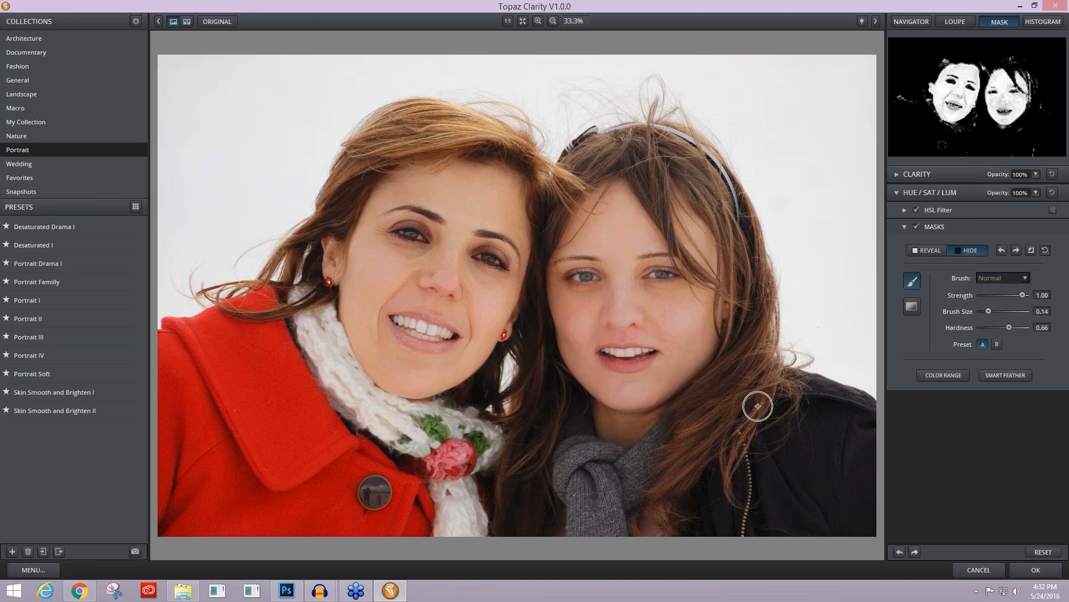
pyautogui.click(1036, 568)
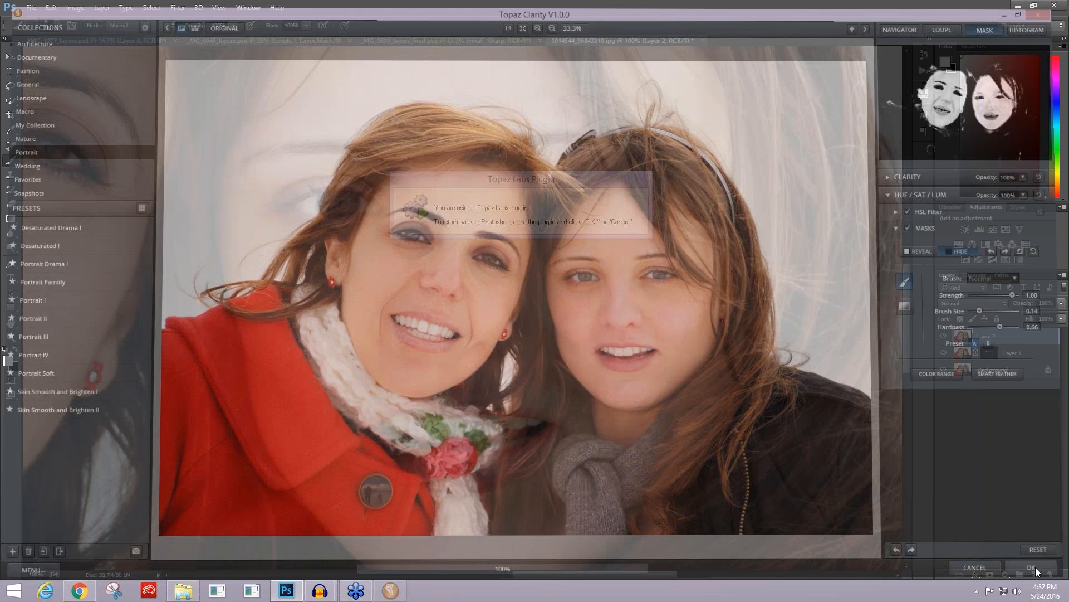
# Step: Stamp all visible layers into a new merged layer above Layer 2
pyautogui.hotkey('ctrl', '-')
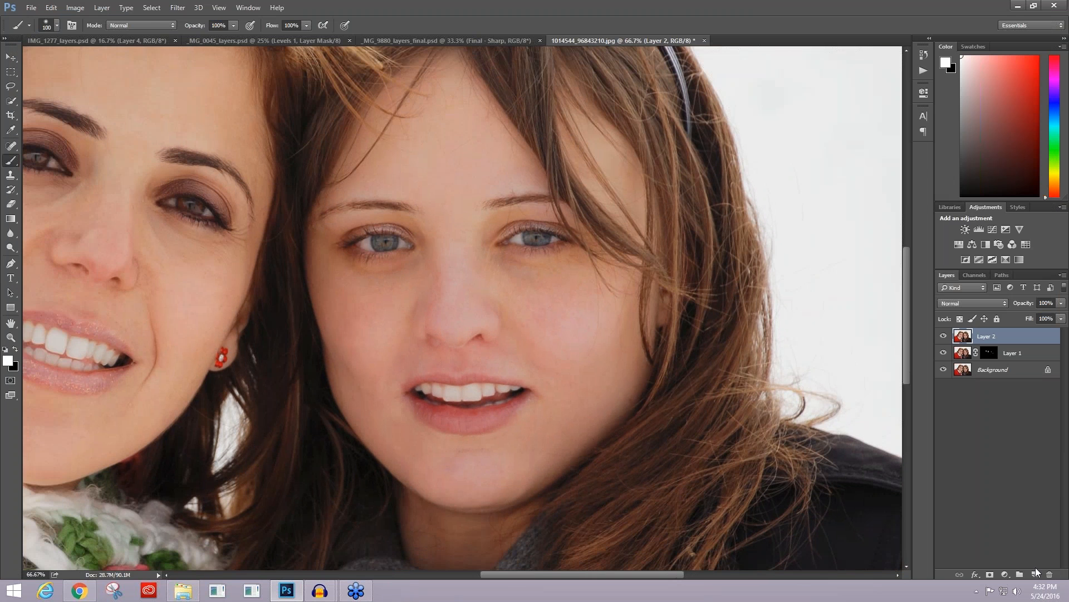
pyautogui.hotkey('ctrl', '-')
pyautogui.hotkey('ctrl', '-')
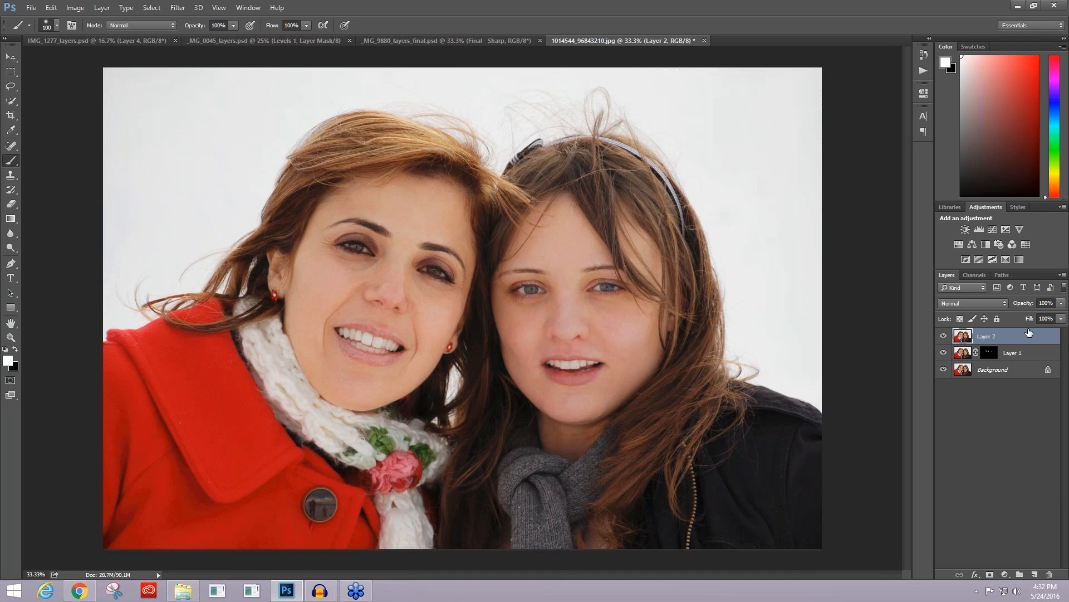
pyautogui.click(1061, 302)
pyautogui.click(1001, 335)
pyautogui.hotkey('ctrl', 'shift', 'alt', 'e')
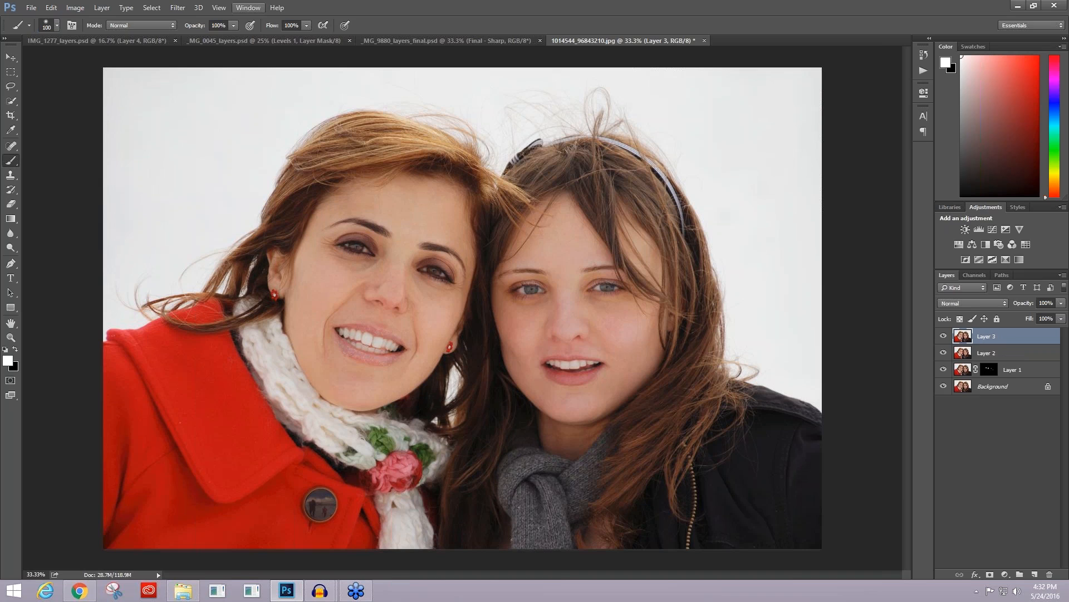
# Step: Launch the Topaz ReStyle filter on the merged layer
pyautogui.click(178, 8)
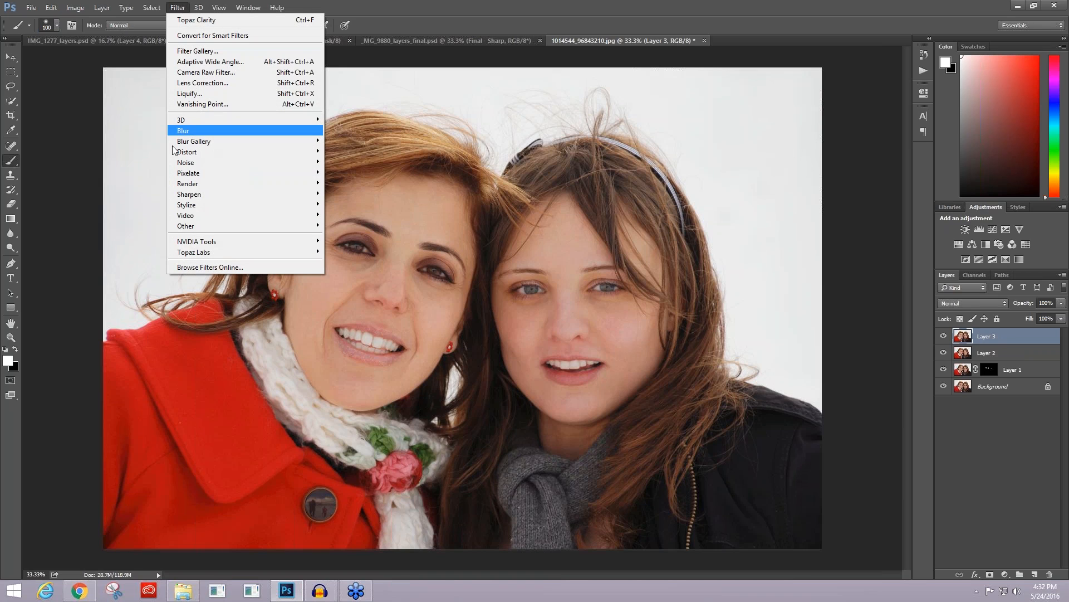
pyautogui.moveTo(202, 256)
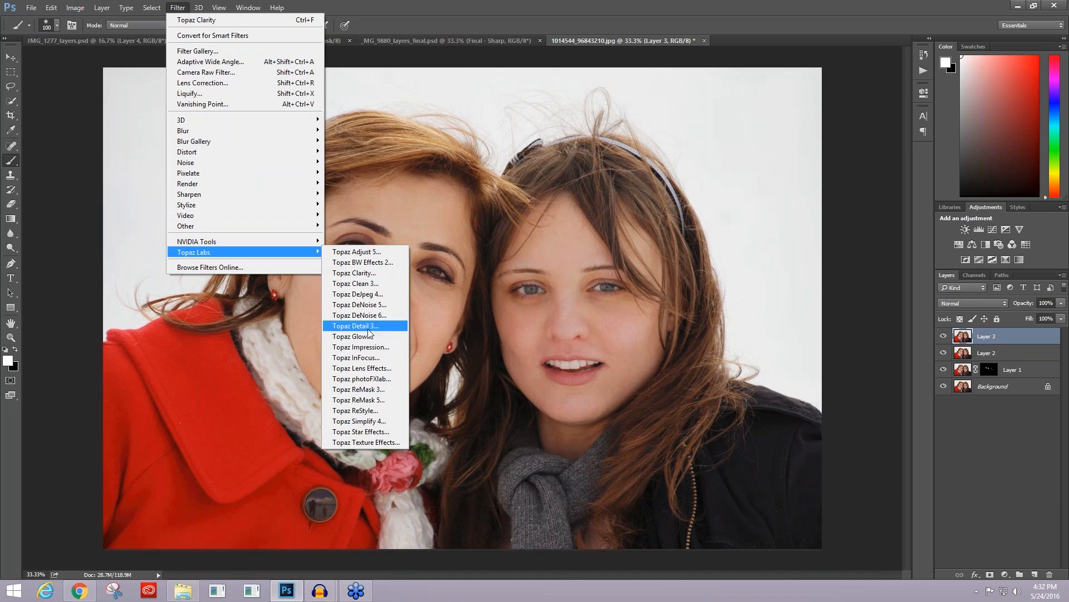
pyautogui.click(367, 412)
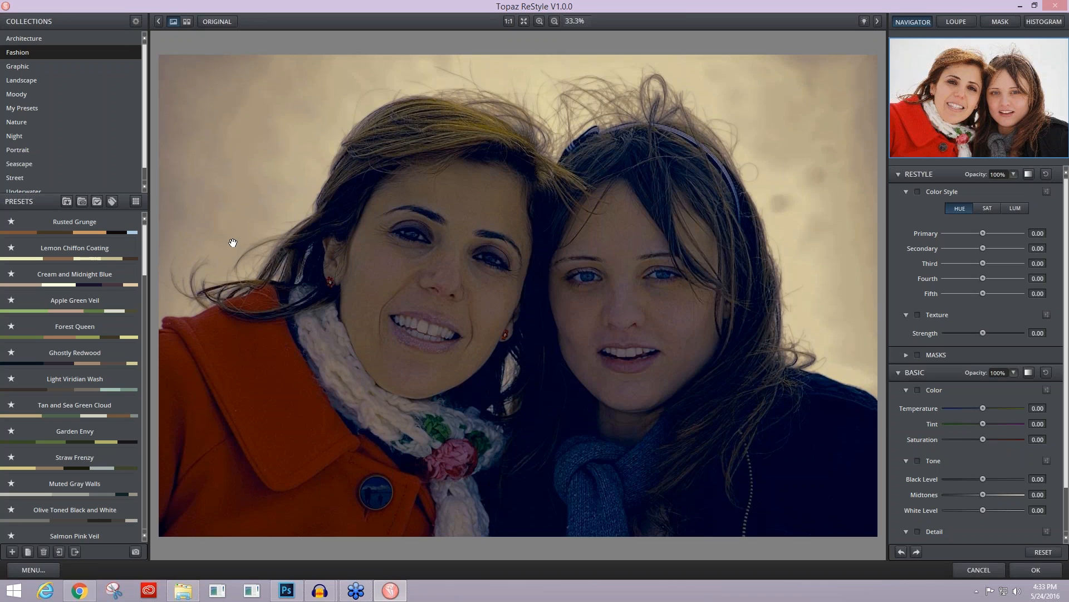
# Step: Browse the Fashion collection's preset previews in the grid view and return to the single-image view
pyautogui.click(135, 201)
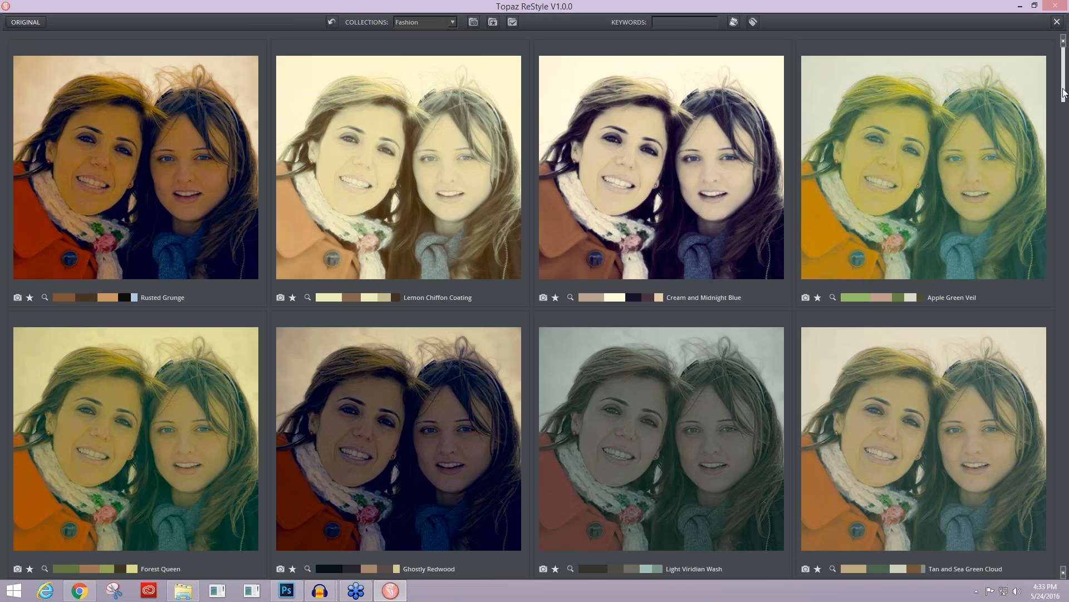
pyautogui.moveTo(1064, 93); pyautogui.dragTo(1064, 105)
pyautogui.scroll(-8, 998, 177)
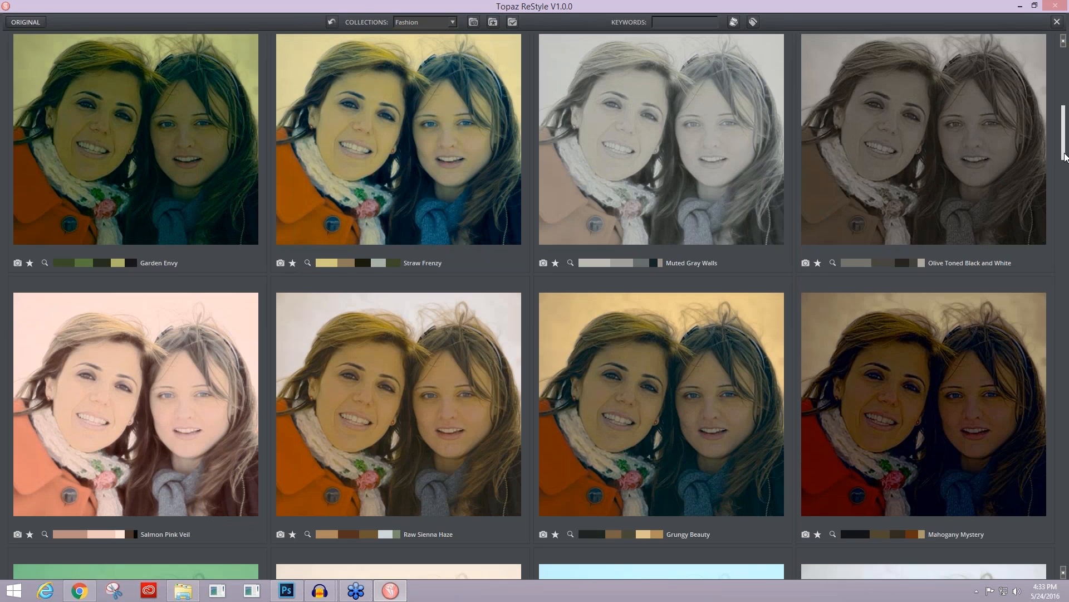
pyautogui.moveTo(1065, 157); pyautogui.dragTo(1066, 206)
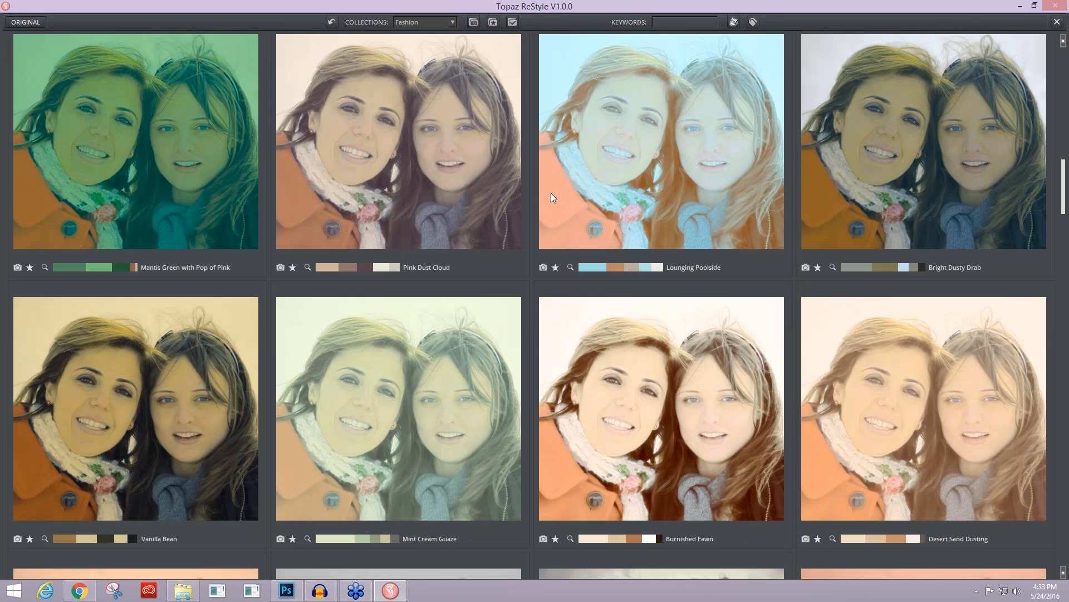
pyautogui.click(1057, 23)
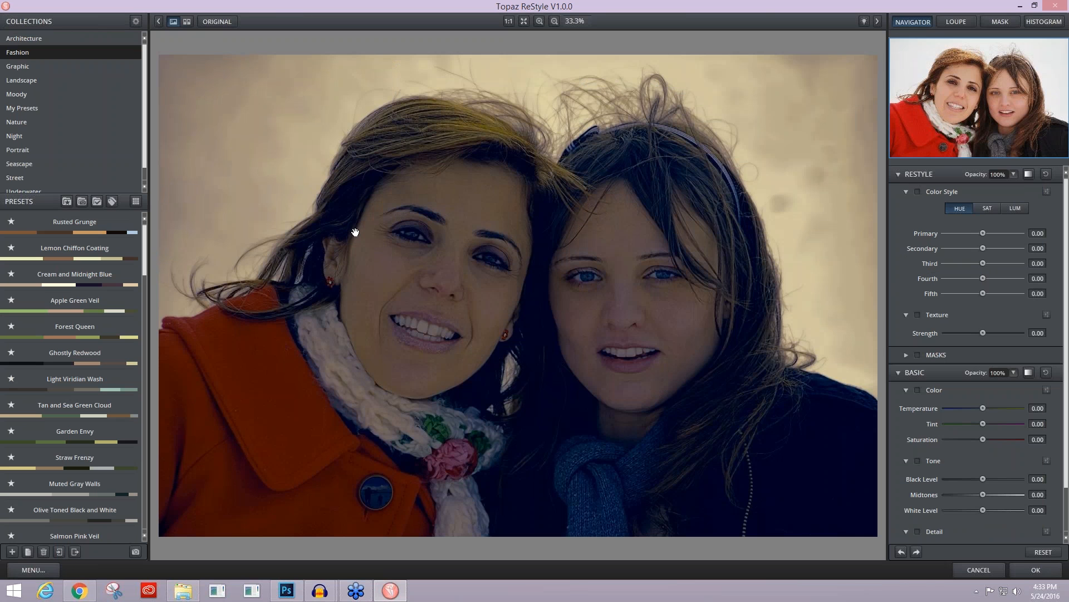
# Step: Set the ReStyle effect's blending mode to Screen and its opacity to 84%
pyautogui.click(1028, 175)
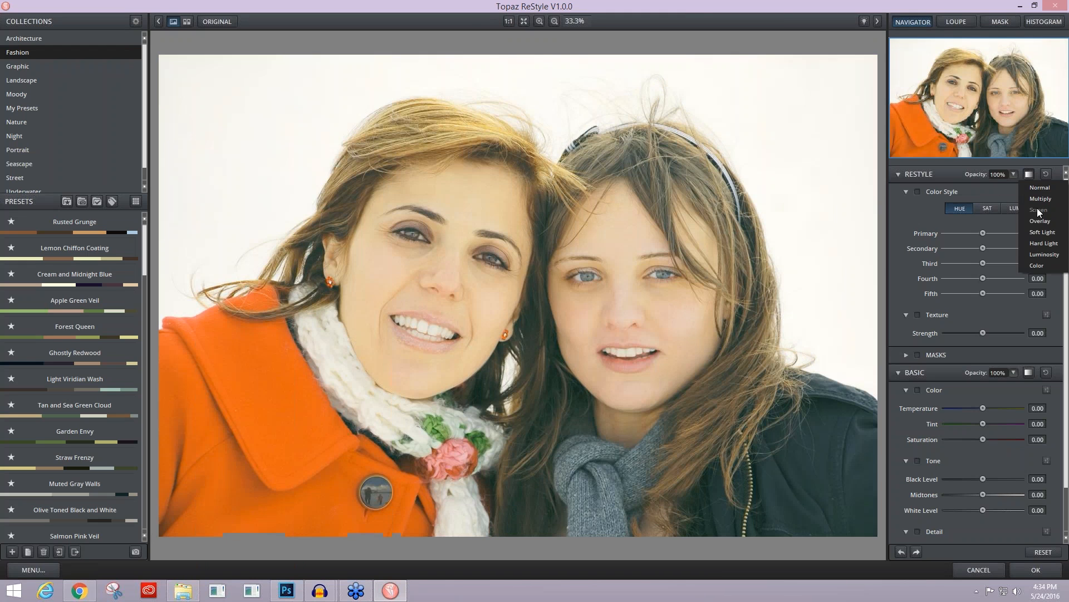
pyautogui.click(1037, 209)
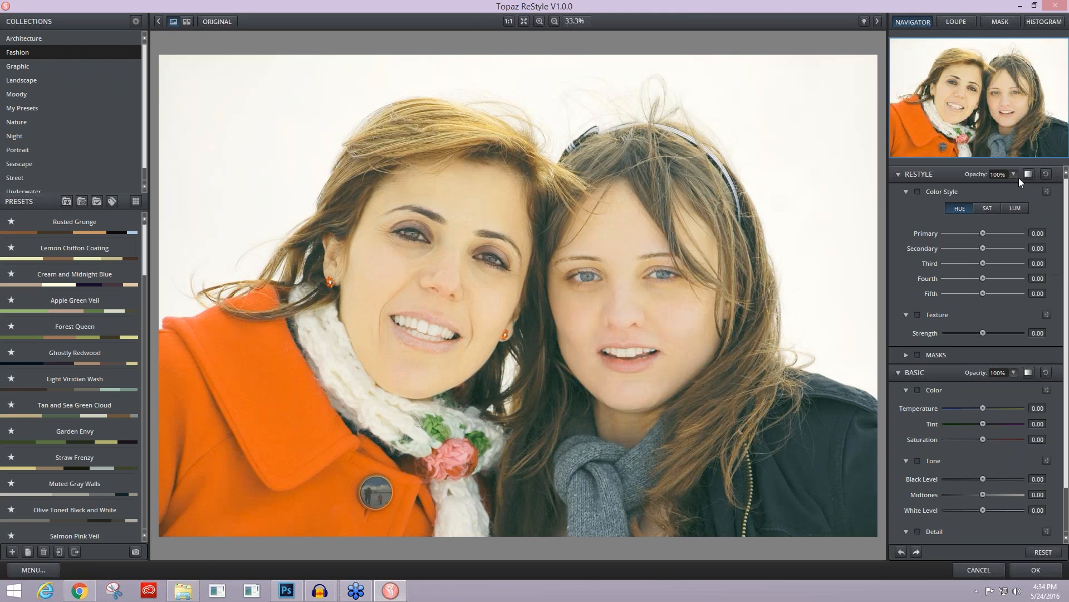
pyautogui.click(1014, 173)
pyautogui.moveTo(1022, 178); pyautogui.dragTo(1021, 185)
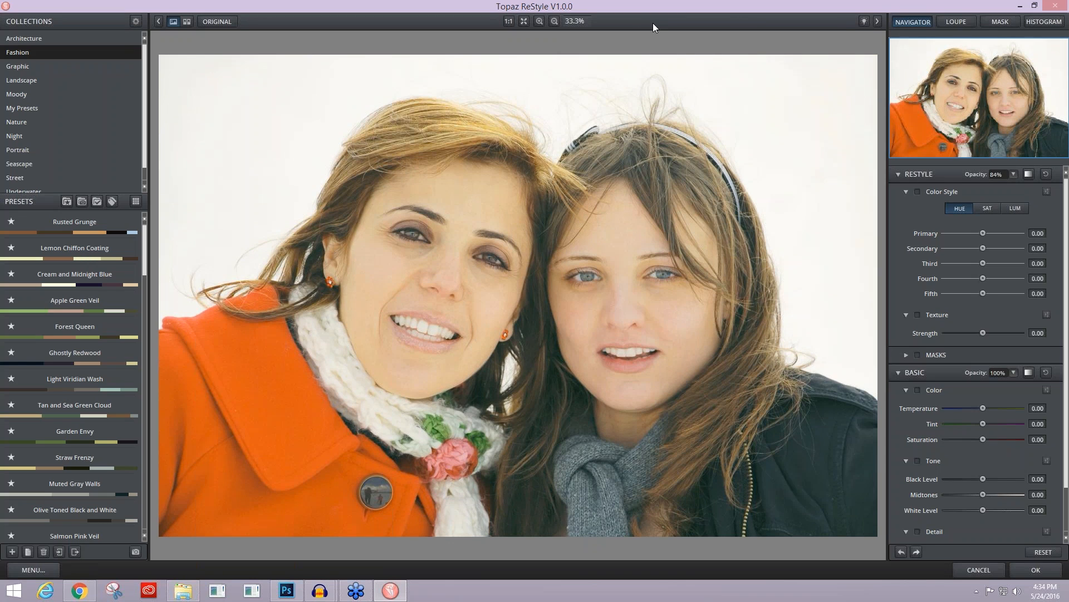
# Step: Browse the Portrait collection's preset previews in the grid view and compare them with the original image
pyautogui.click(22, 150)
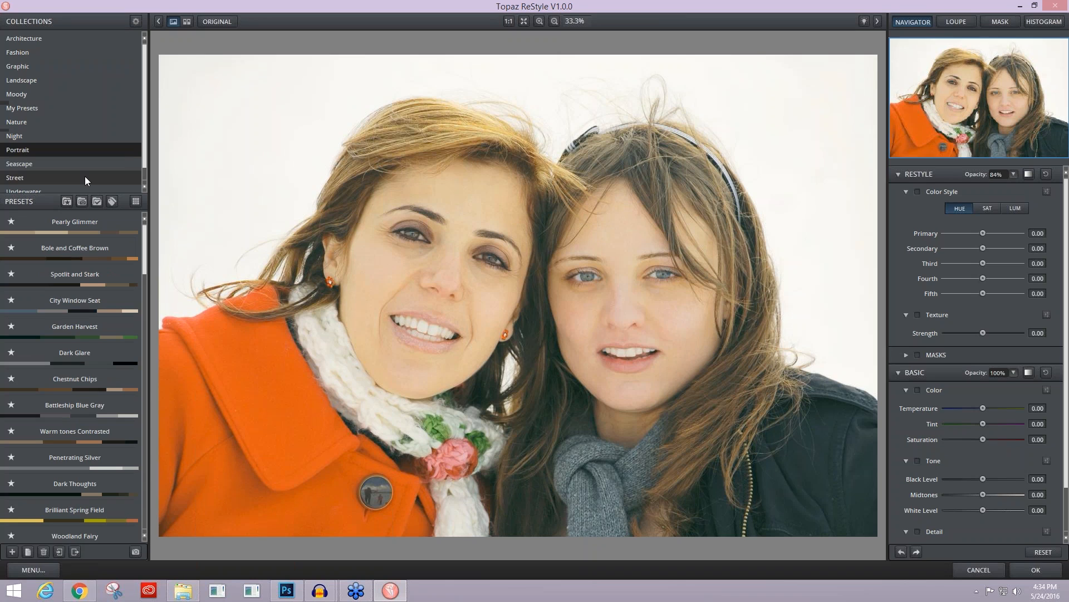
pyautogui.click(135, 201)
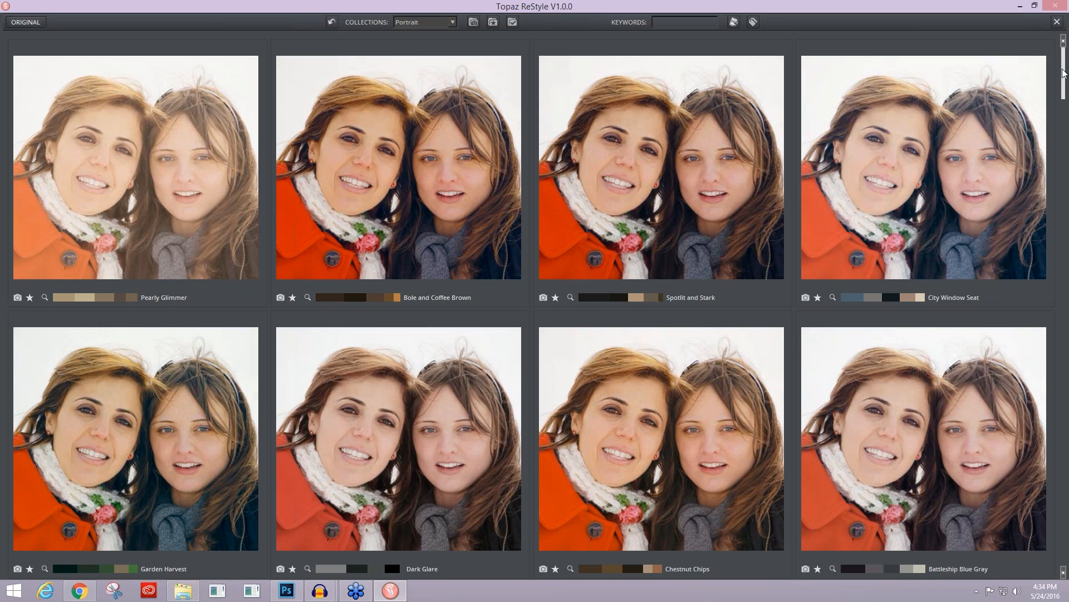
pyautogui.moveTo(1064, 74); pyautogui.dragTo(1065, 214)
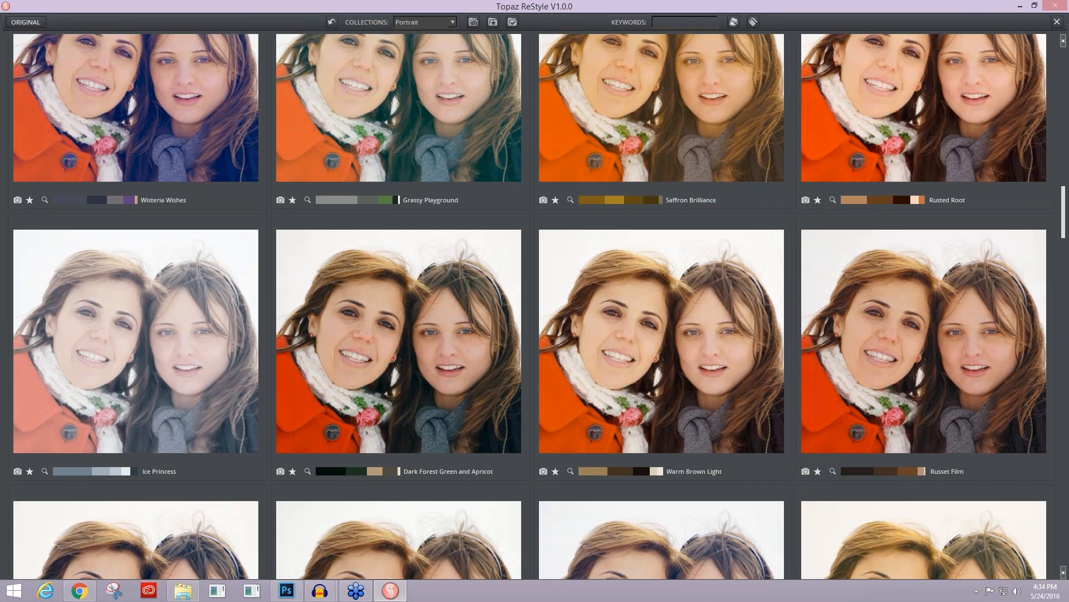
pyautogui.moveTo(1065, 213); pyautogui.dragTo(1064, 418)
pyautogui.scroll(-5, 481, 312)
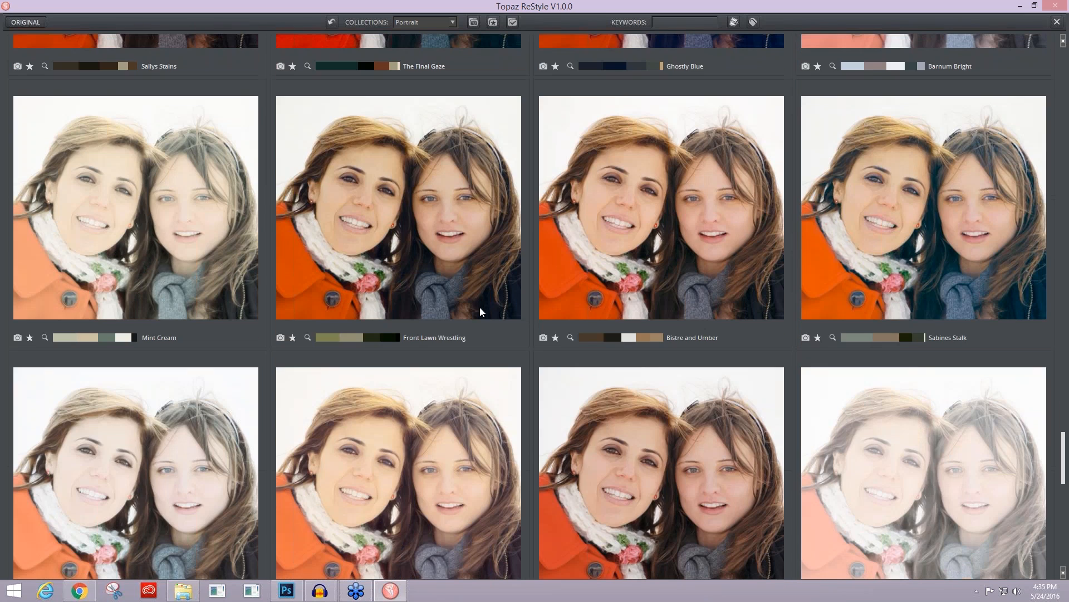
pyautogui.click(21, 22)
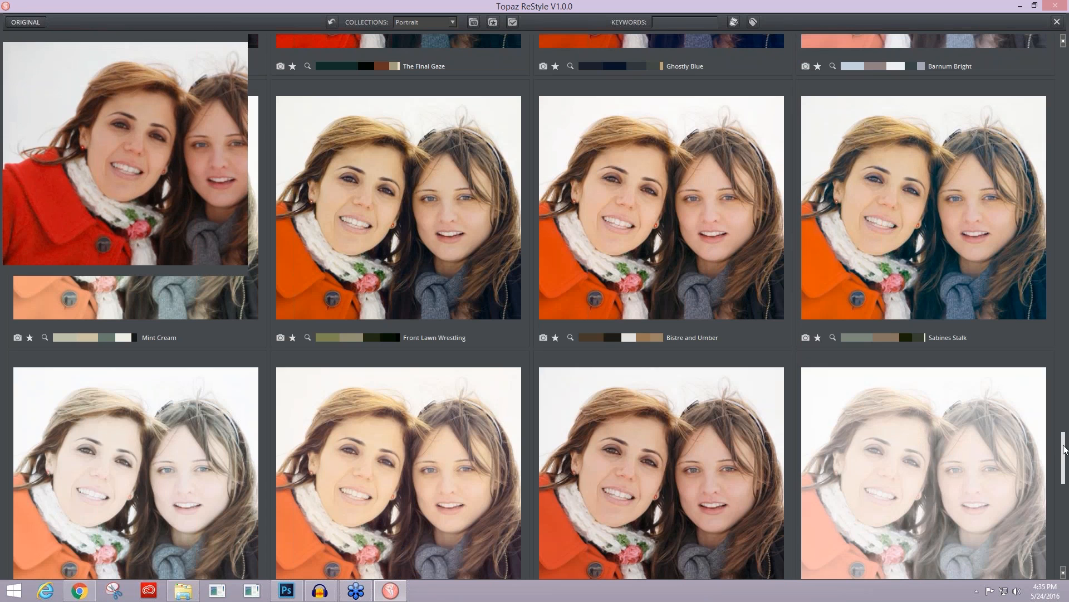
pyautogui.moveTo(1064, 450); pyautogui.dragTo(1064, 534)
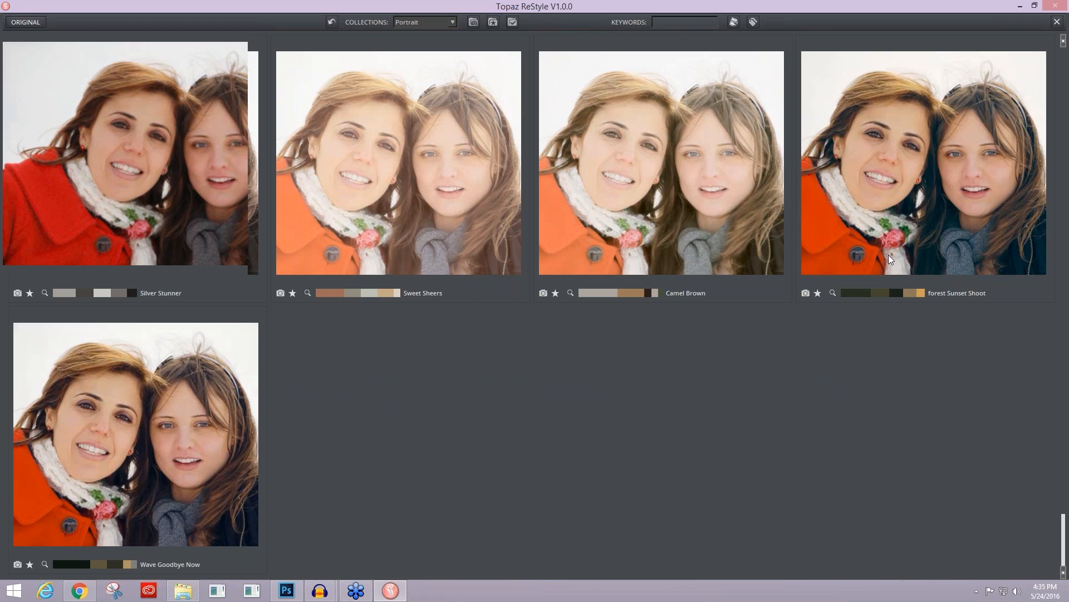
# Step: Find presets similar to forest Sunset Shoot and choose the Swamp and Swirl preset from the matches
pyautogui.click(832, 292)
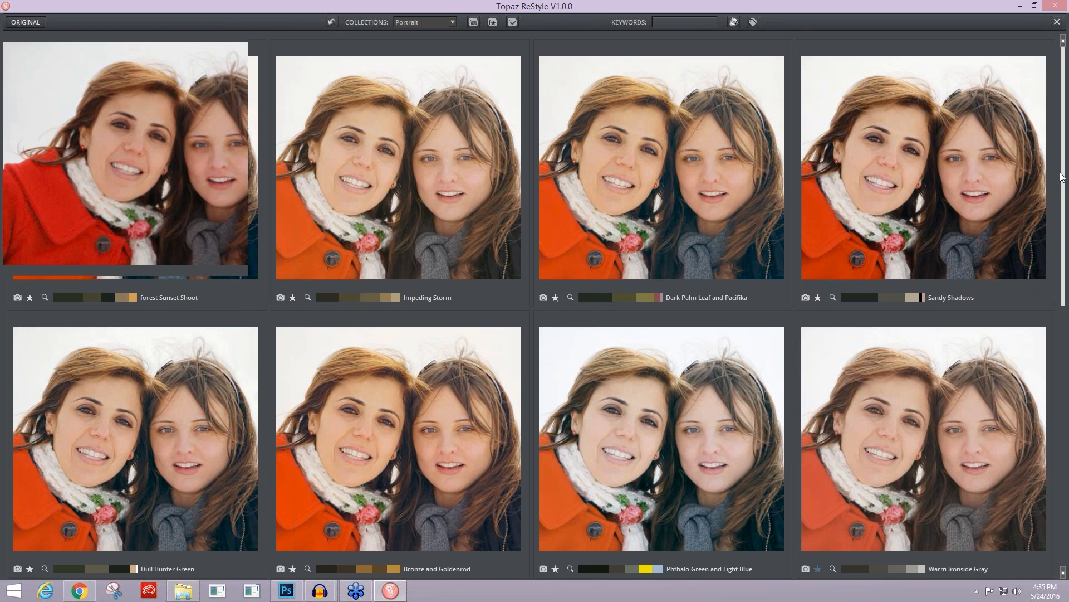
pyautogui.moveTo(1064, 177); pyautogui.dragTo(1061, 452)
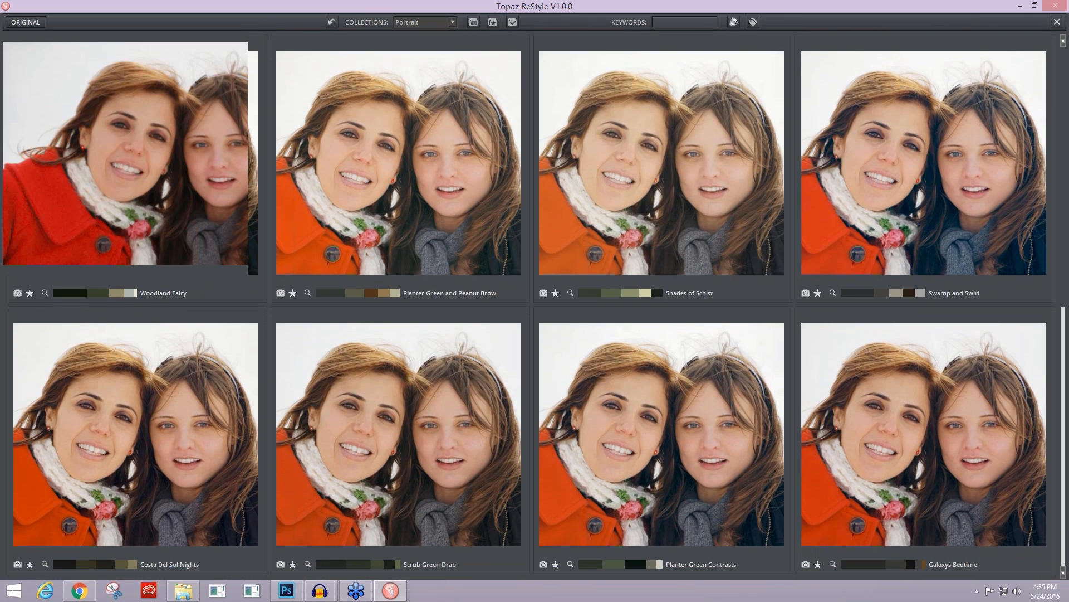
pyautogui.click(911, 186)
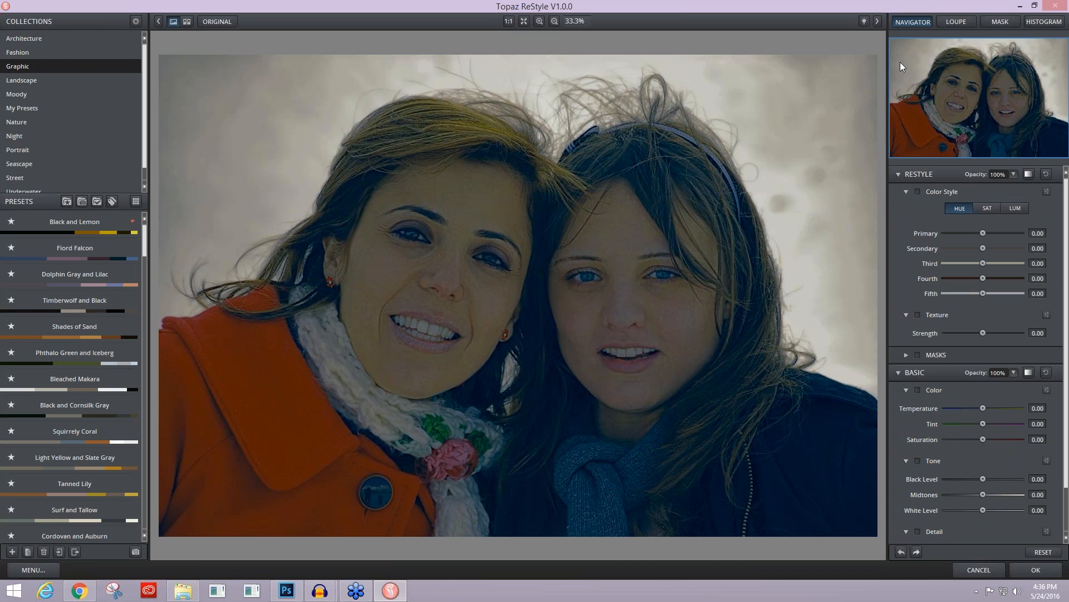
# Step: Set the ReStyle effect's blending mode to Screen and its opacity to 80%
pyautogui.click(1028, 174)
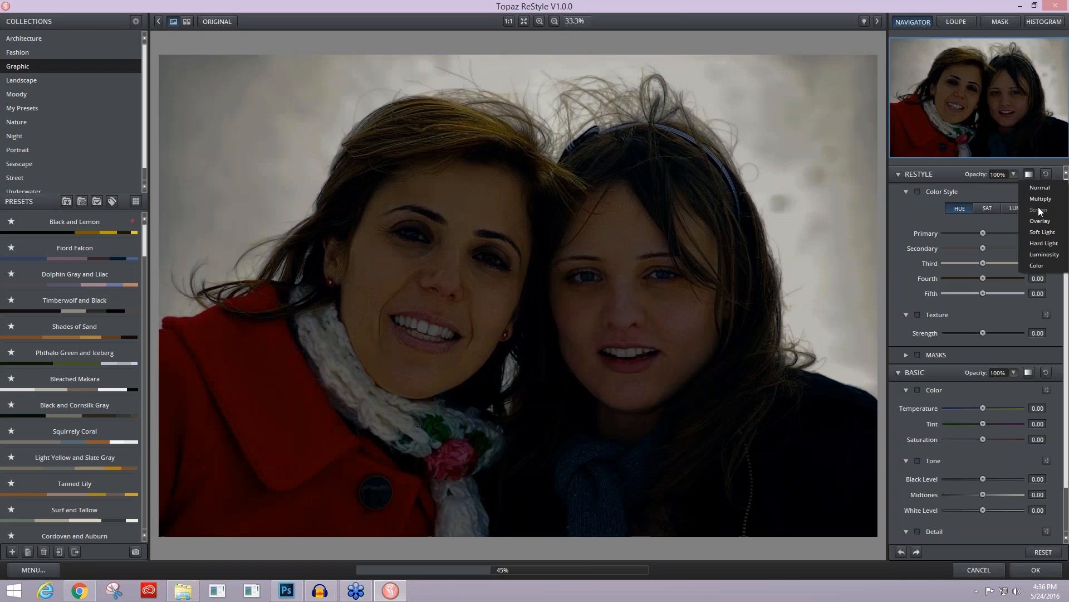
pyautogui.click(1038, 208)
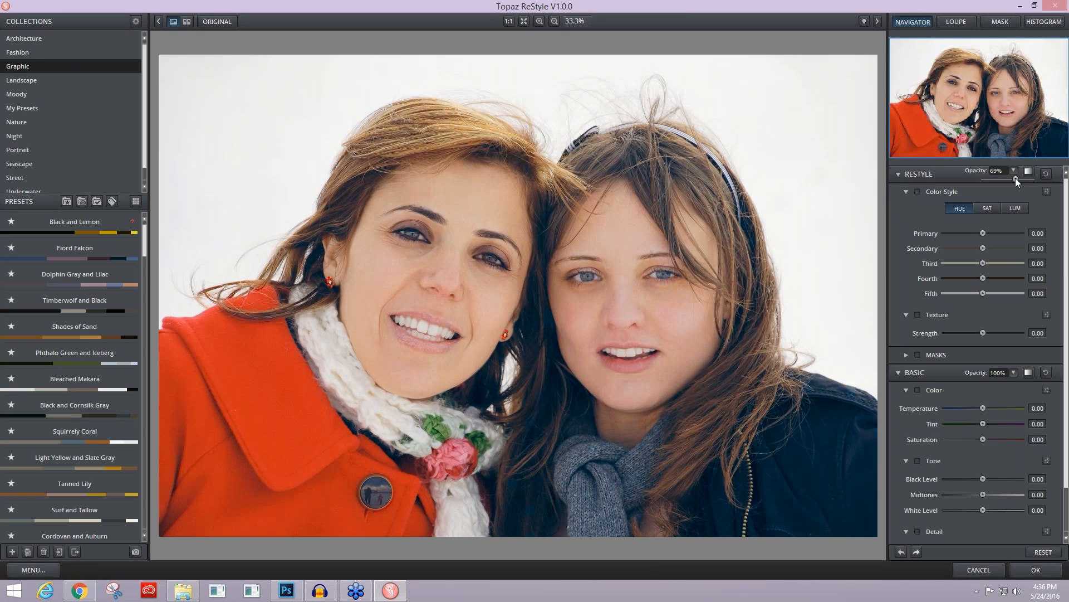
pyautogui.moveTo(1015, 178); pyautogui.dragTo(1018, 179)
pyautogui.moveTo(1067, 327)
pyautogui.mouseDown()
pyautogui.moveTo(1066, 361)
pyautogui.moveTo(1068, 329)
pyautogui.mouseUp()
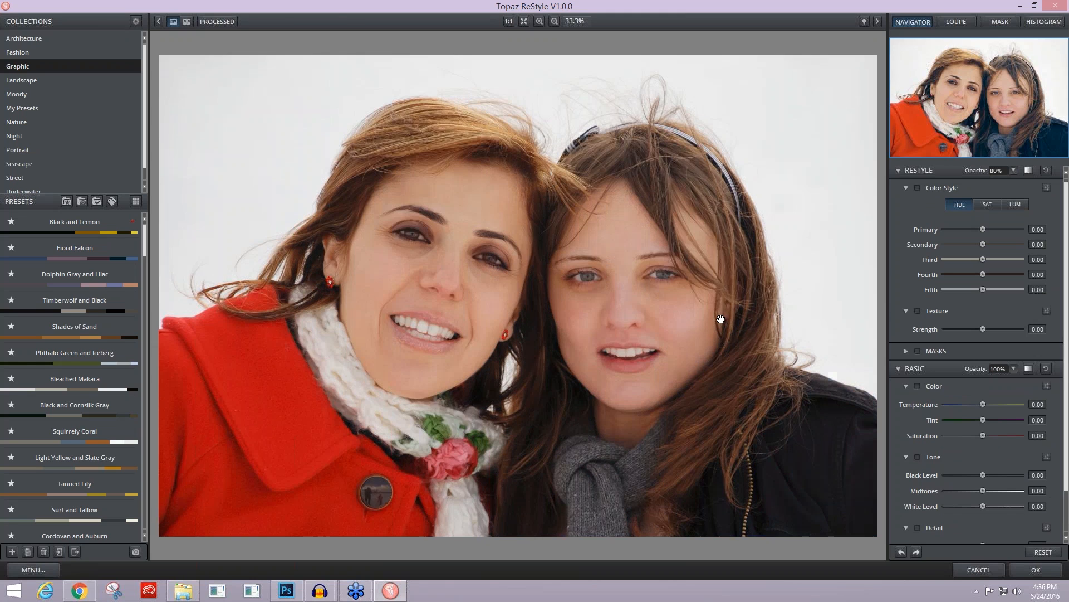
# Step: Compare the restyled portrait with the original image and apply the ReStyle filter to Layer 3
pyautogui.click(721, 319)
pyautogui.moveTo(721, 322); pyautogui.dragTo(682, 341)
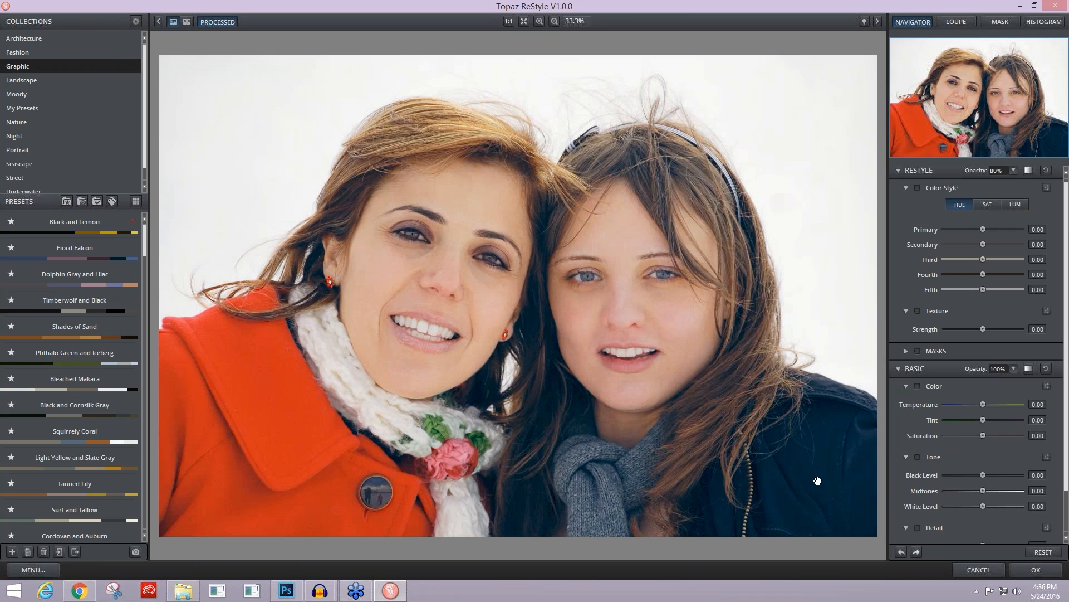
pyautogui.click(1022, 570)
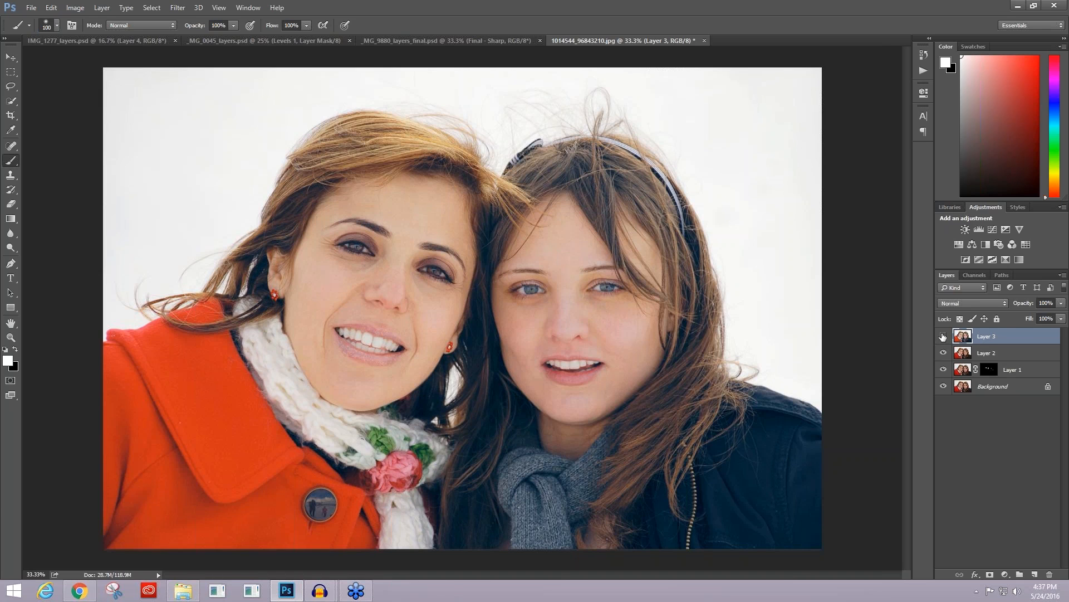
# Step: Hide Layer 1, Layer 2 and Layer 3 to examine the faces on the original Background layer up close
pyautogui.click(943, 337)
pyautogui.moveTo(943, 341); pyautogui.dragTo(944, 388)
pyautogui.click(944, 388)
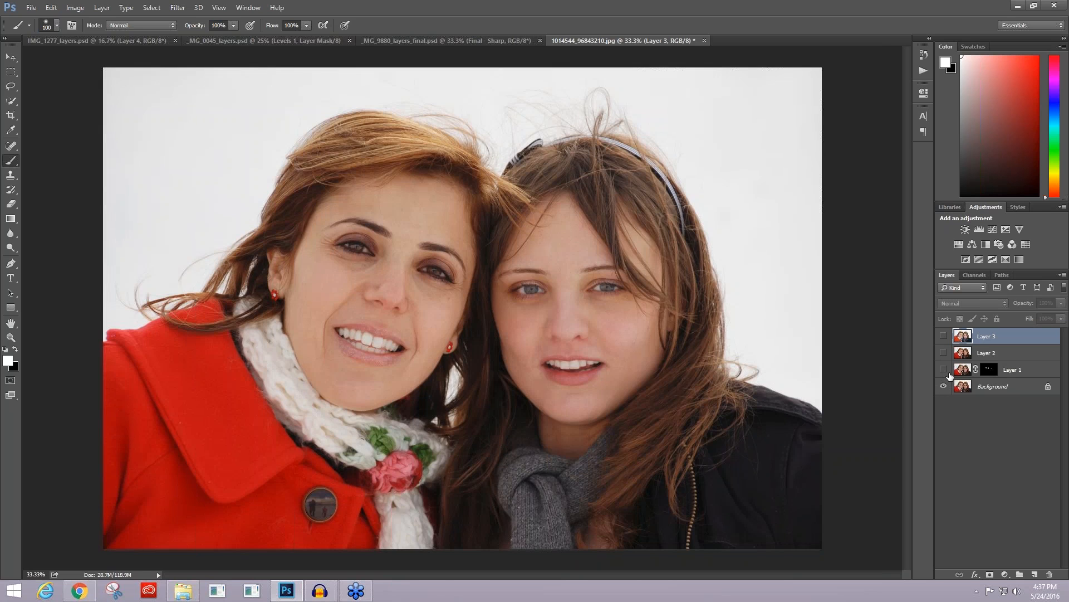
pyautogui.hotkey('ctrl', '+')
pyautogui.hotkey('ctrl', '+')
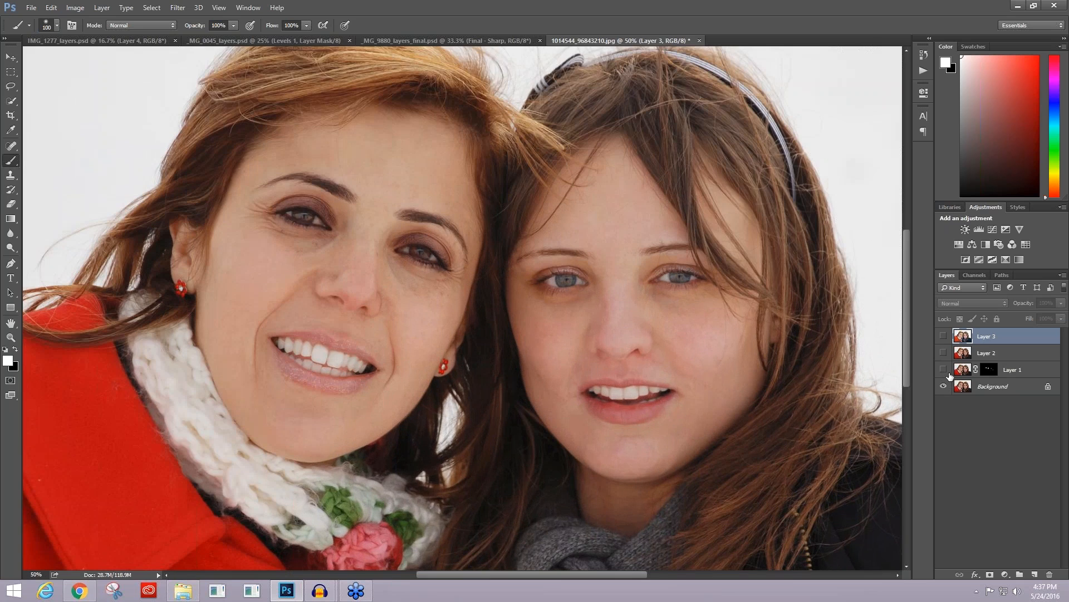
pyautogui.hotkey('ctrl', '+')
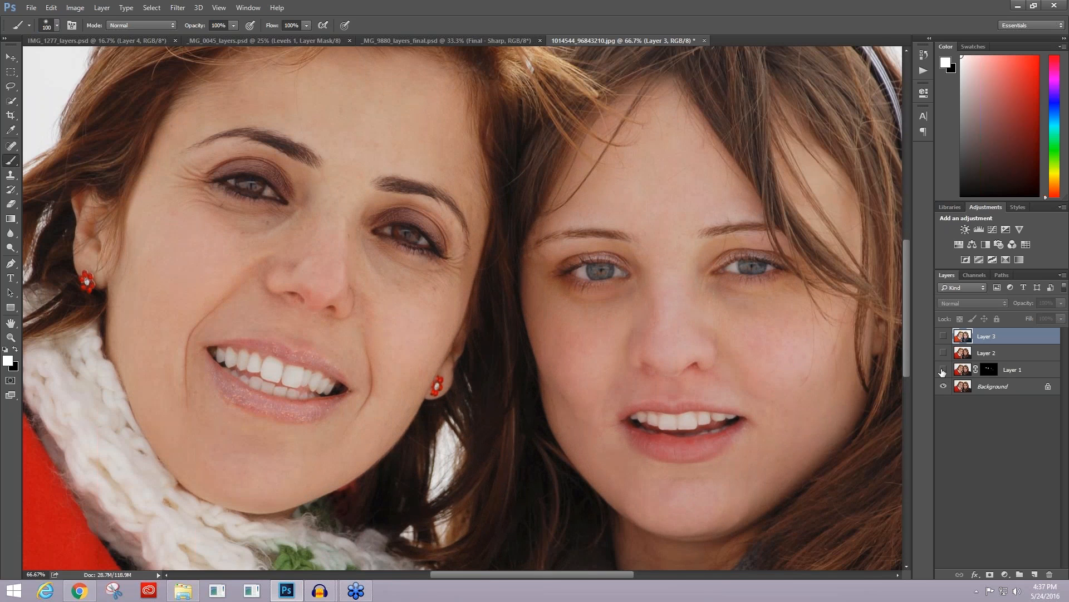
# Step: Show Layer 1, Layer 2 and Layer 3 again one by one to compare each retouching stage on the faces
pyautogui.click(942, 370)
pyautogui.click(942, 370)
pyautogui.click(943, 370)
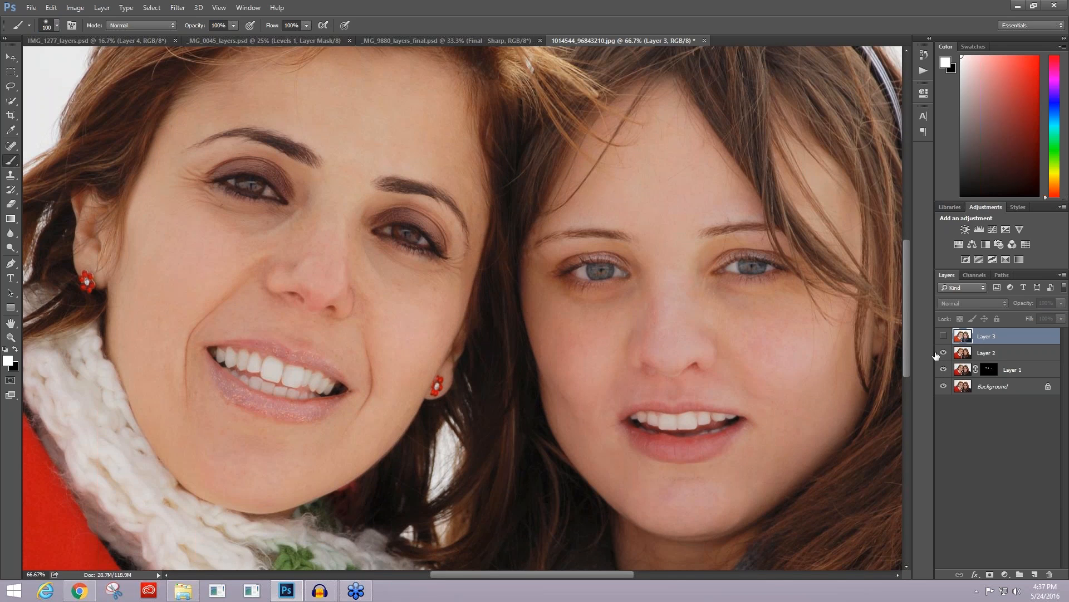
pyautogui.click(944, 336)
pyautogui.click(944, 336)
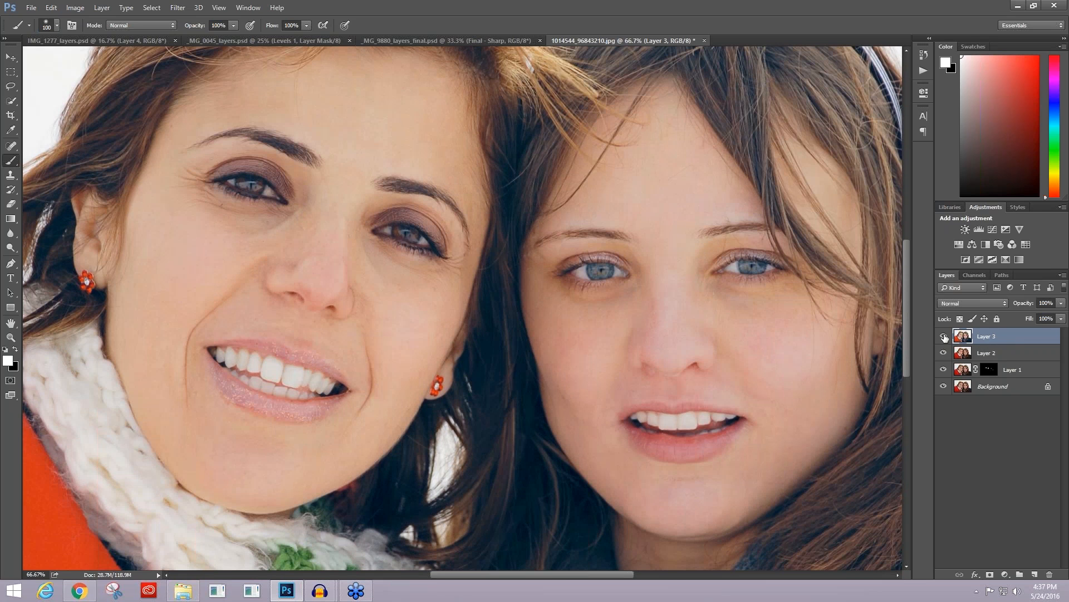
pyautogui.hotkey('ctrl', '-')
pyautogui.hotkey('ctrl', '-')
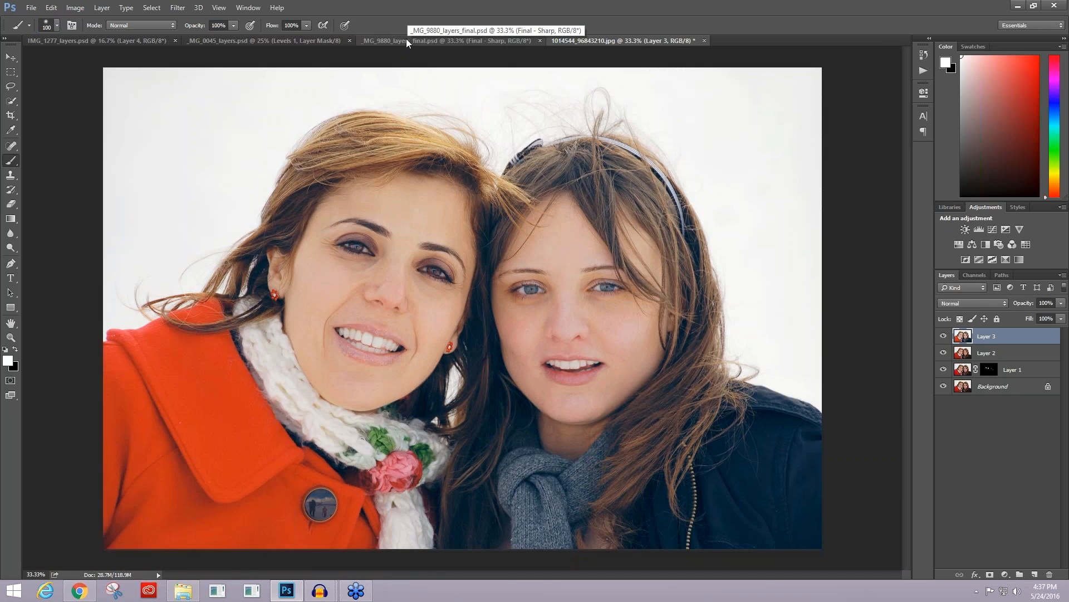
# Step: Switch to the _MG_0045_layers.psd document and bring up its raw source _MG_0045.CR2 in Camera Raw
pyautogui.click(222, 42)
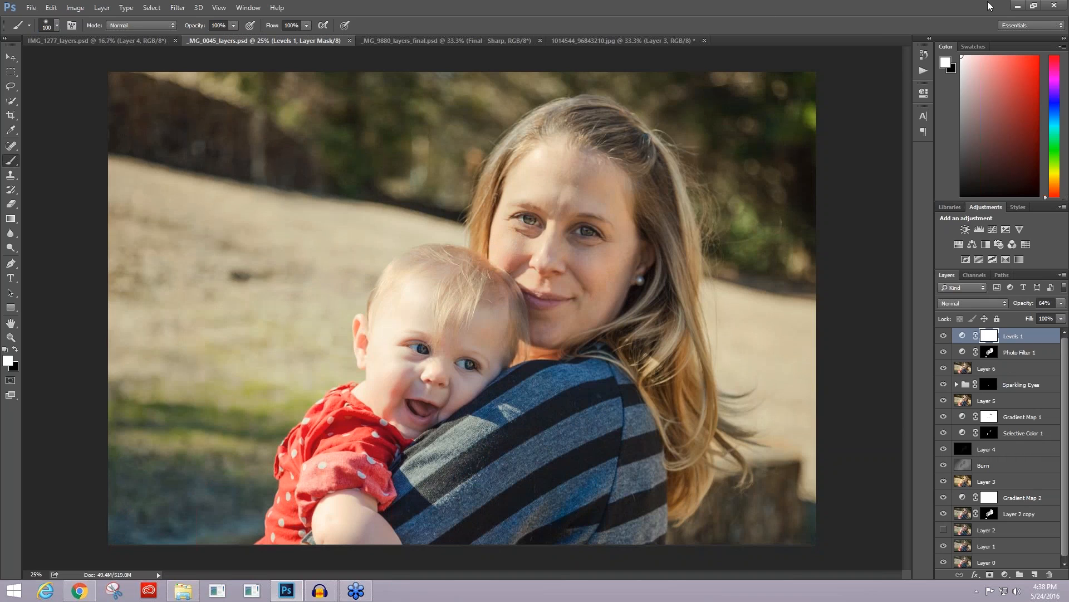
pyautogui.click(1018, 5)
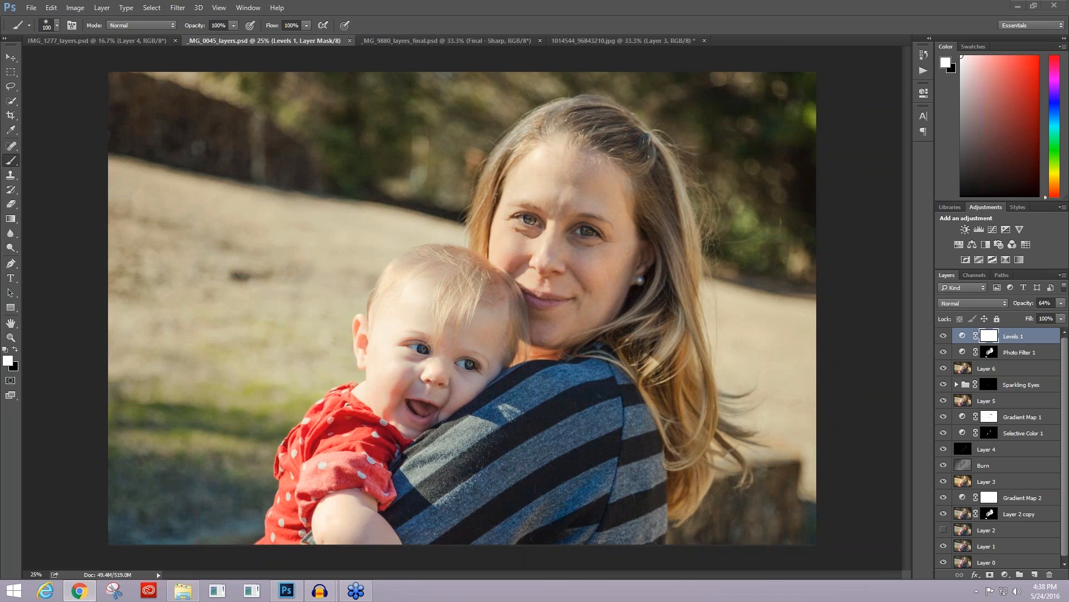
pyautogui.hotkey('alt', 'Tab')
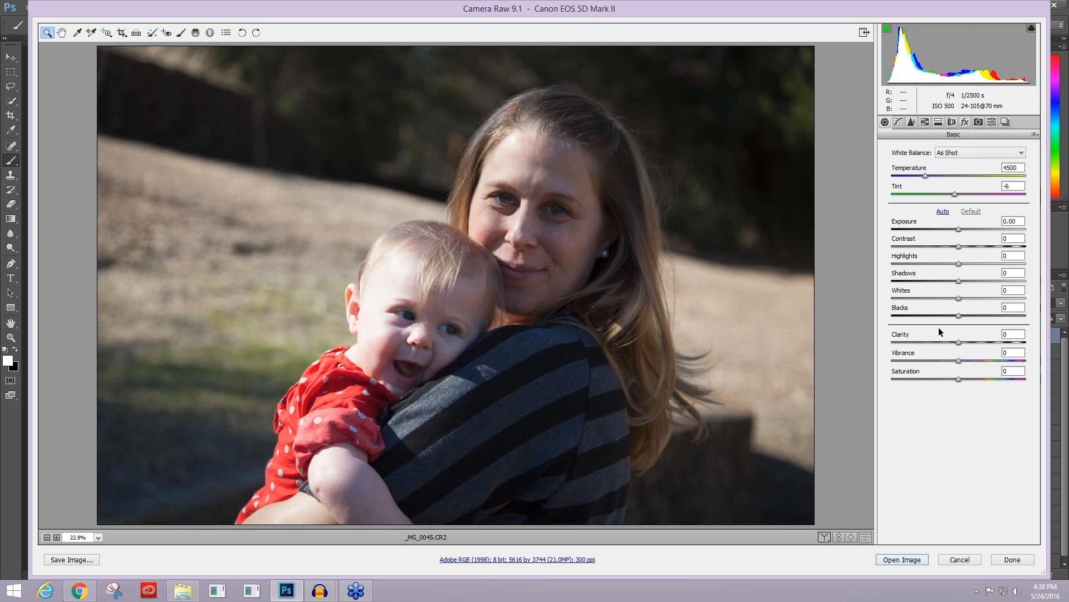
# Step: Warm the photo with a custom white balance of temperature 5400 and tint -4
pyautogui.click(965, 149)
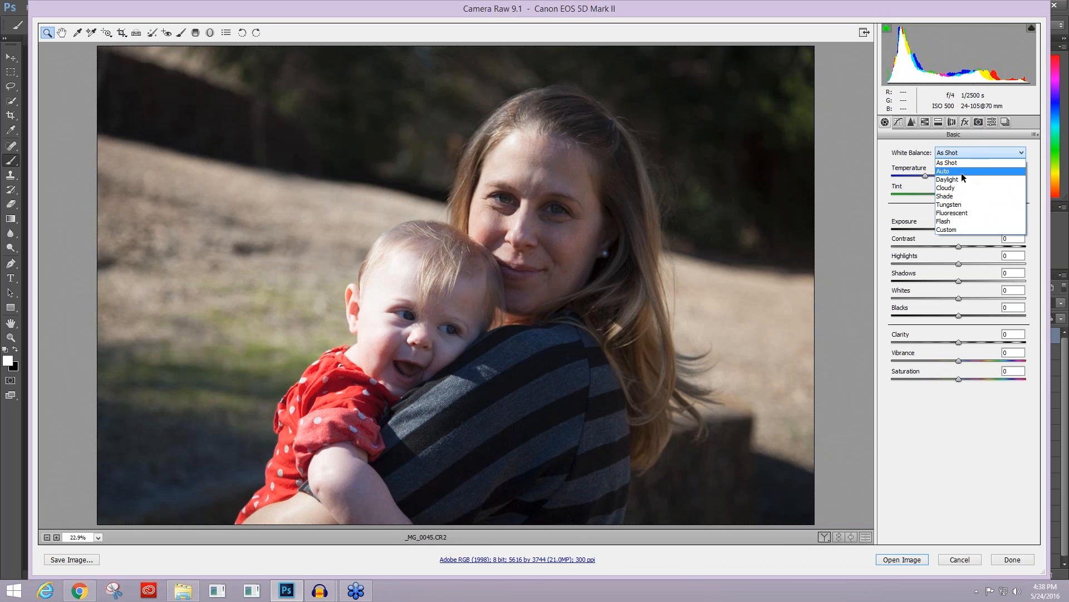
pyautogui.click(925, 160)
pyautogui.moveTo(925, 176); pyautogui.dragTo(938, 180)
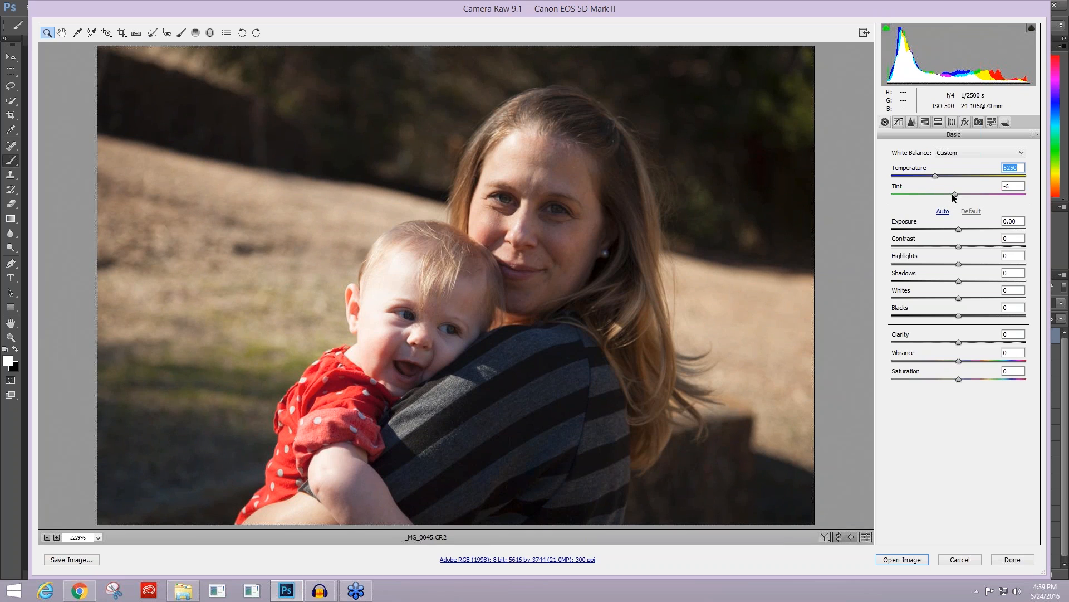
pyautogui.moveTo(954, 197)
pyautogui.mouseDown()
pyautogui.moveTo(946, 198)
pyautogui.moveTo(956, 200)
pyautogui.mouseUp()
pyautogui.click(936, 176)
pyautogui.moveTo(936, 175); pyautogui.dragTo(938, 176)
# Step: Raise the photo's exposure to +0.40 and lower its highlights to -20
pyautogui.click(963, 229)
pyautogui.moveTo(962, 230); pyautogui.dragTo(964, 230)
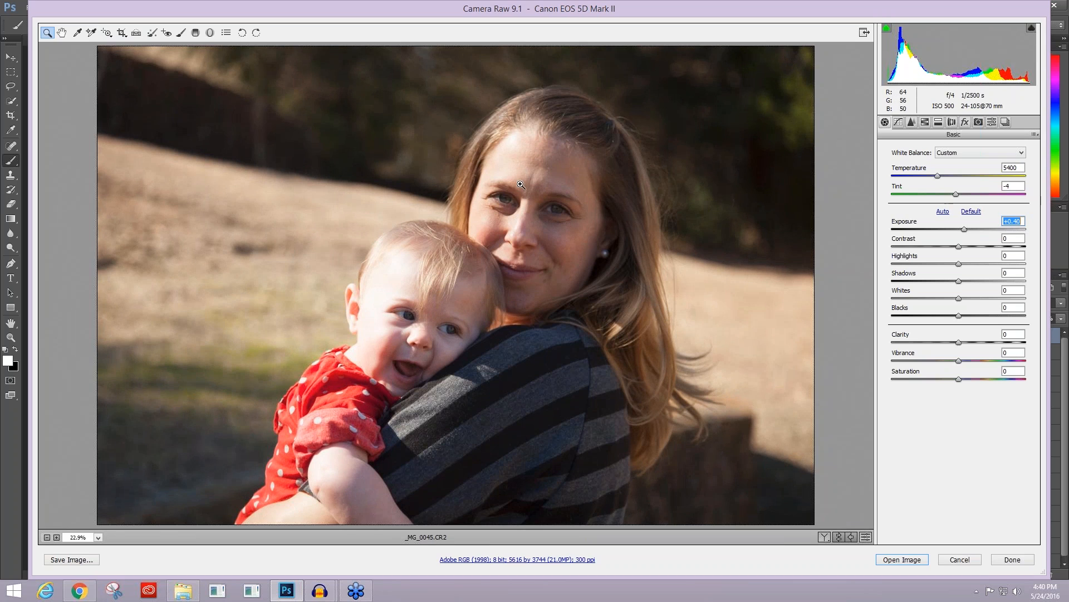
pyautogui.click(960, 264)
pyautogui.press('Down')
pyautogui.press('Down')
pyautogui.press('Down')
pyautogui.press('Down')
pyautogui.press('Down')
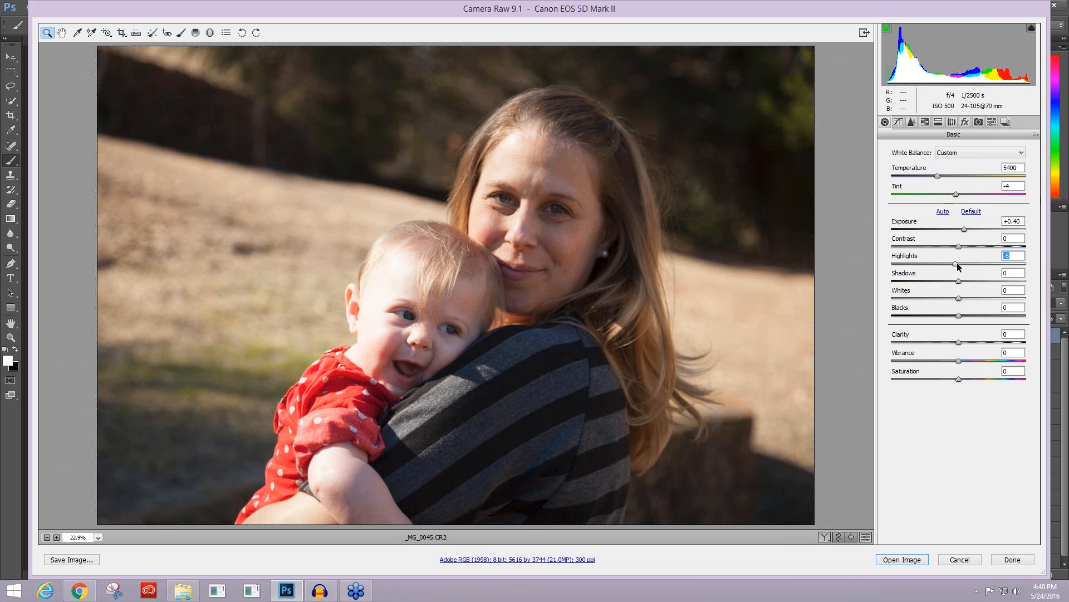
pyautogui.moveTo(953, 263); pyautogui.dragTo(947, 264)
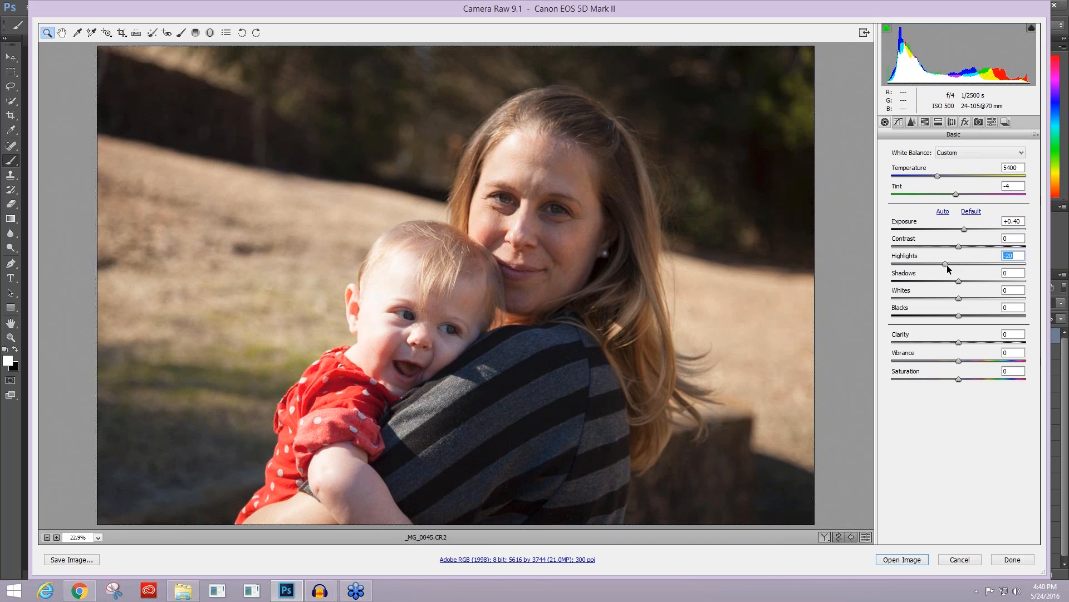
# Step: Lift the photo's shadows to +95 and reduce its whites to -74
pyautogui.moveTo(956, 280); pyautogui.dragTo(1014, 283)
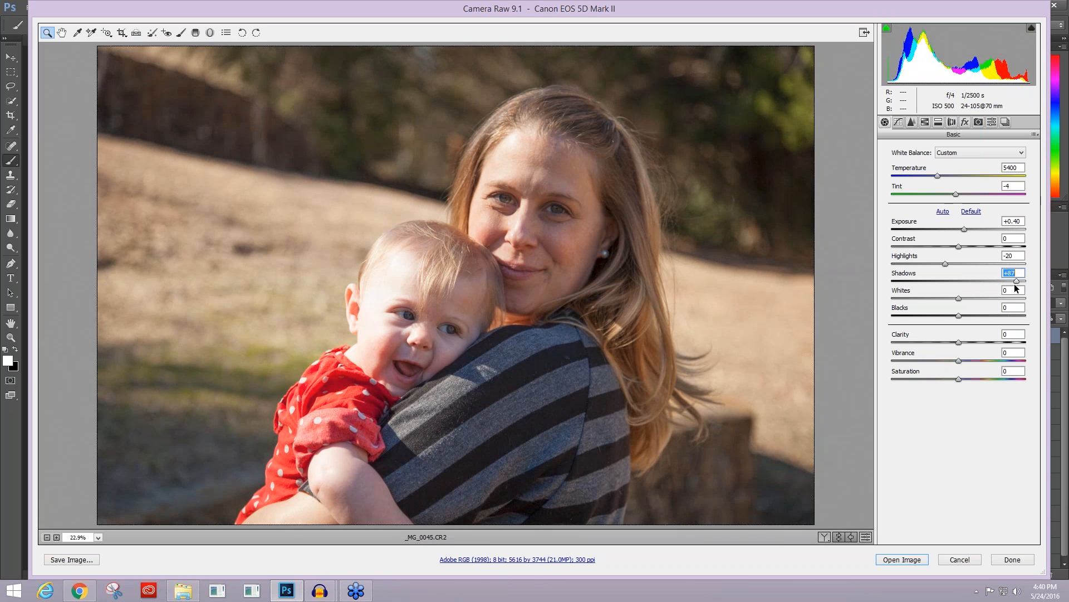
pyautogui.moveTo(1021, 286); pyautogui.dragTo(1028, 282)
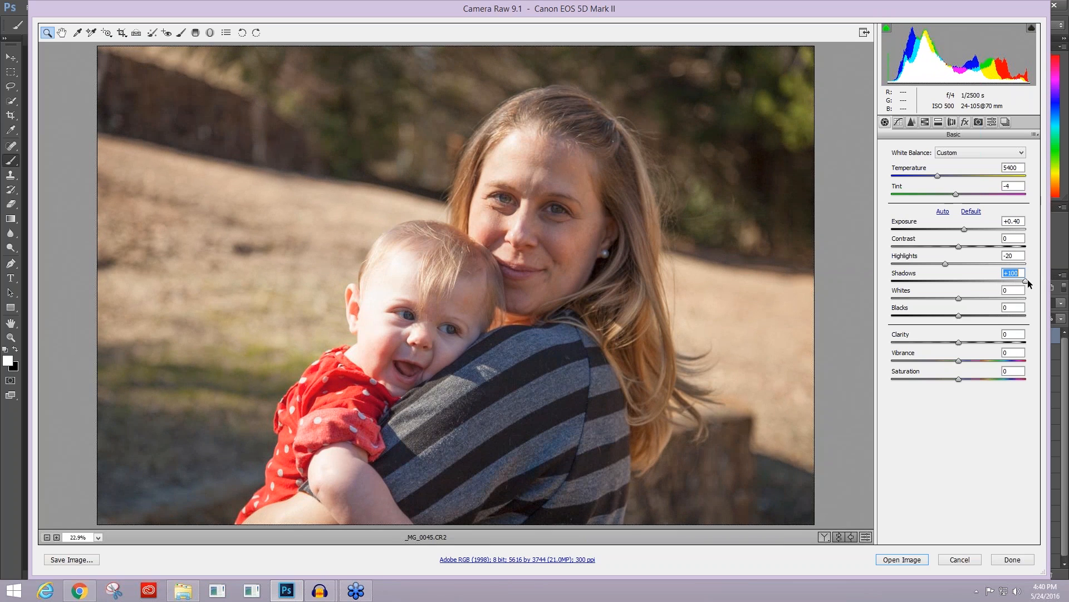
pyautogui.moveTo(1019, 279); pyautogui.dragTo(1021, 280)
pyautogui.press('Tab')
pyautogui.moveTo(948, 295); pyautogui.dragTo(918, 288)
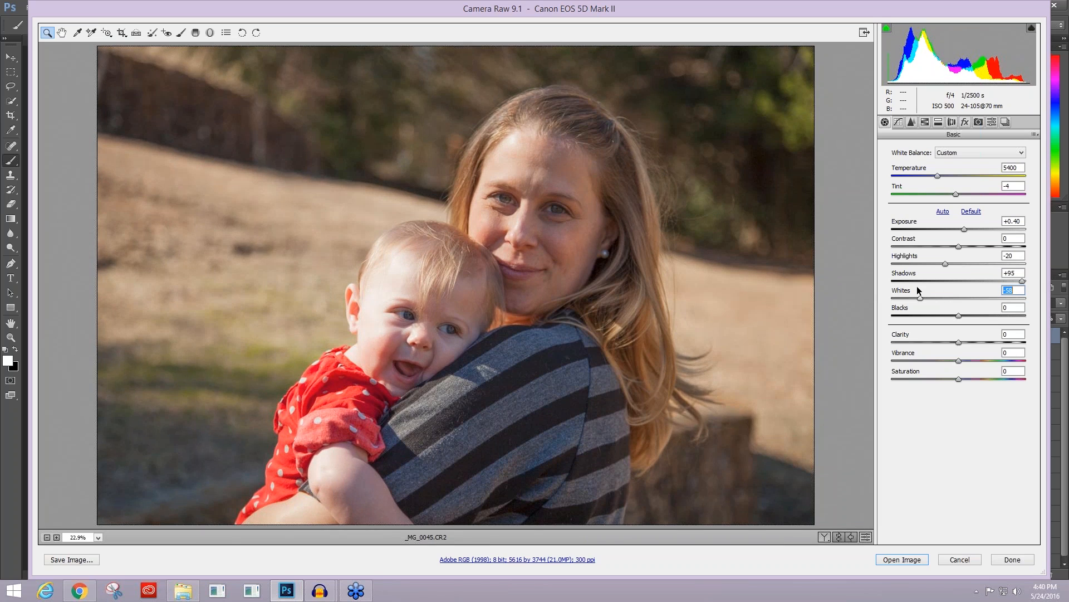
pyautogui.moveTo(920, 290); pyautogui.dragTo(908, 303)
# Step: Set the photo's blacks to +11 and boost its vibrance to +19
pyautogui.press('Tab')
pyautogui.moveTo(961, 317); pyautogui.dragTo(966, 317)
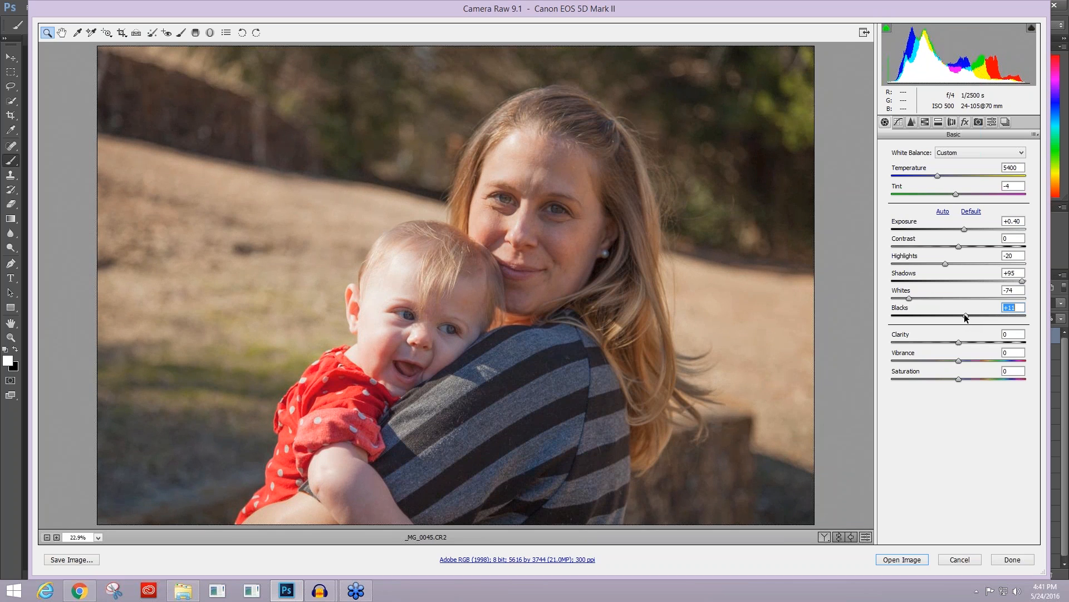
pyautogui.moveTo(967, 317); pyautogui.dragTo(967, 316)
pyautogui.click(959, 362)
pyautogui.moveTo(958, 362); pyautogui.dragTo(972, 362)
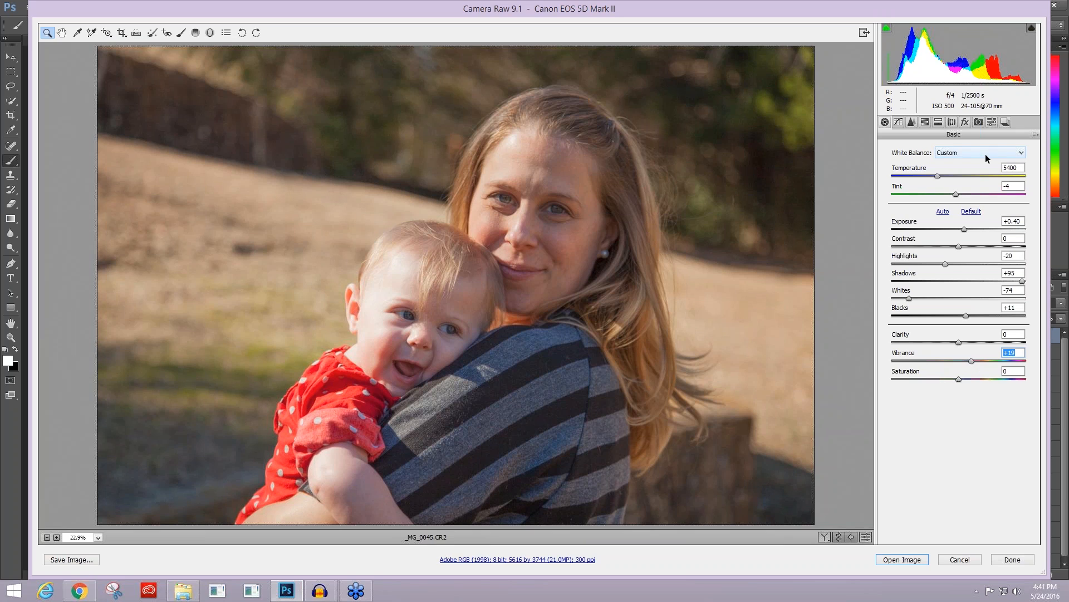
# Step: Reset color noise reduction to 0 and the sharpening to amount 0, radius 0.5 and detail 0
pyautogui.click(901, 125)
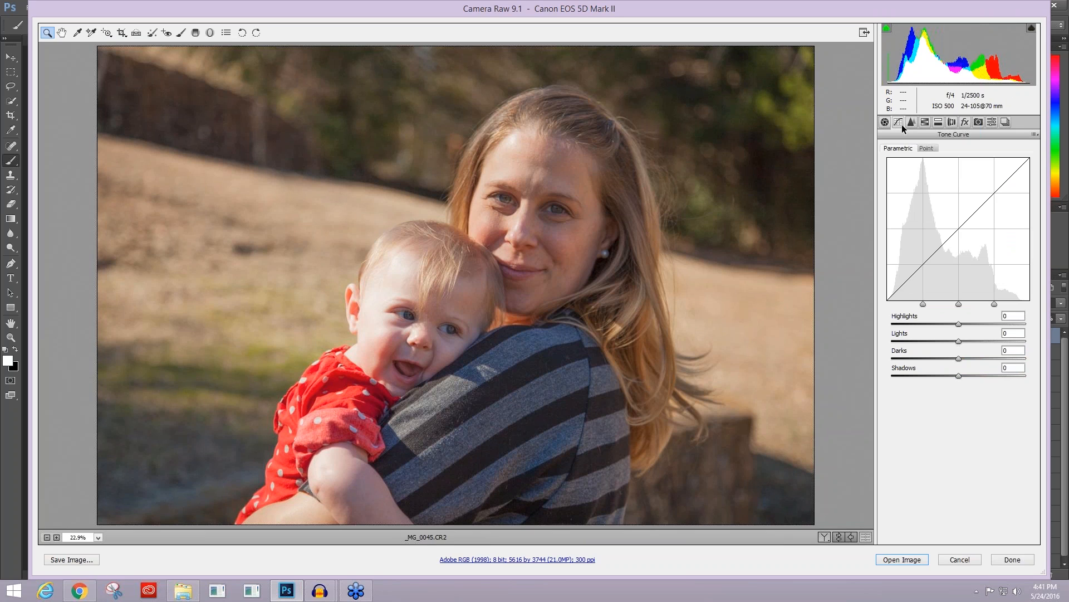
pyautogui.click(914, 121)
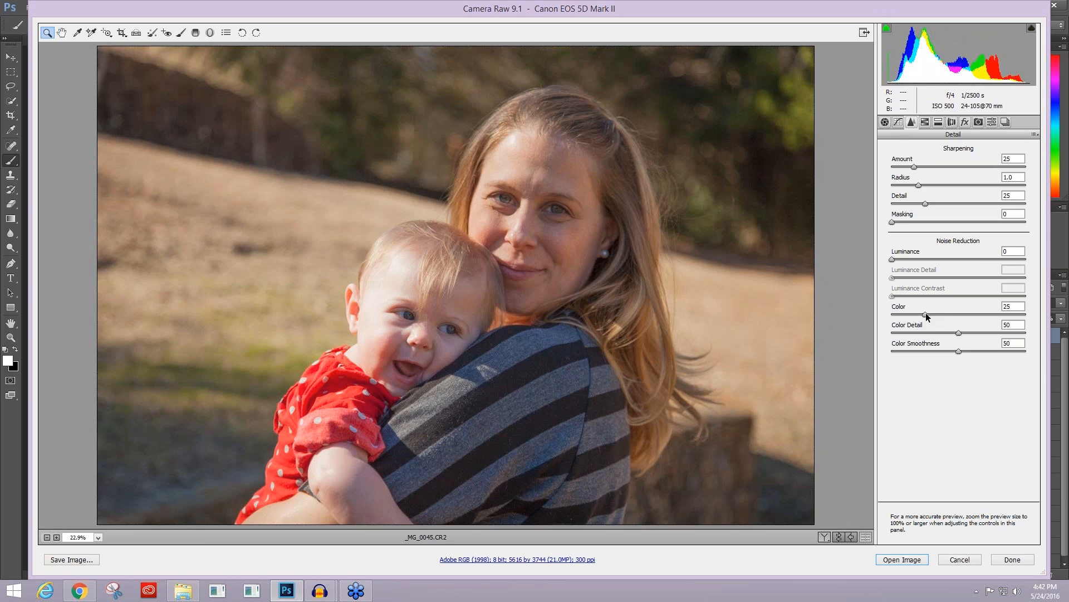
pyautogui.moveTo(926, 313); pyautogui.dragTo(876, 313)
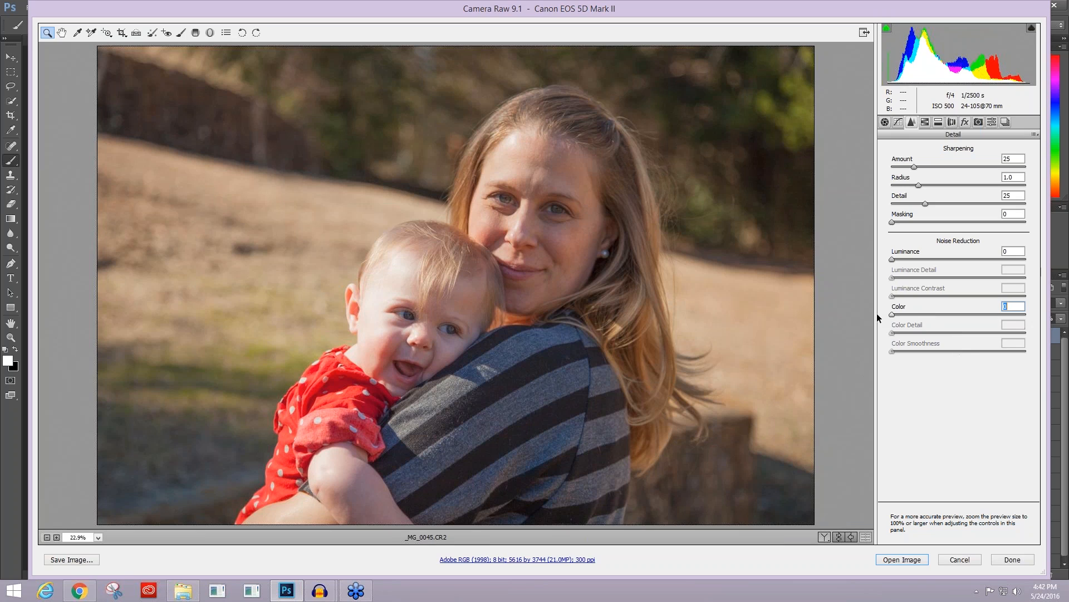
pyautogui.moveTo(915, 166); pyautogui.dragTo(891, 204)
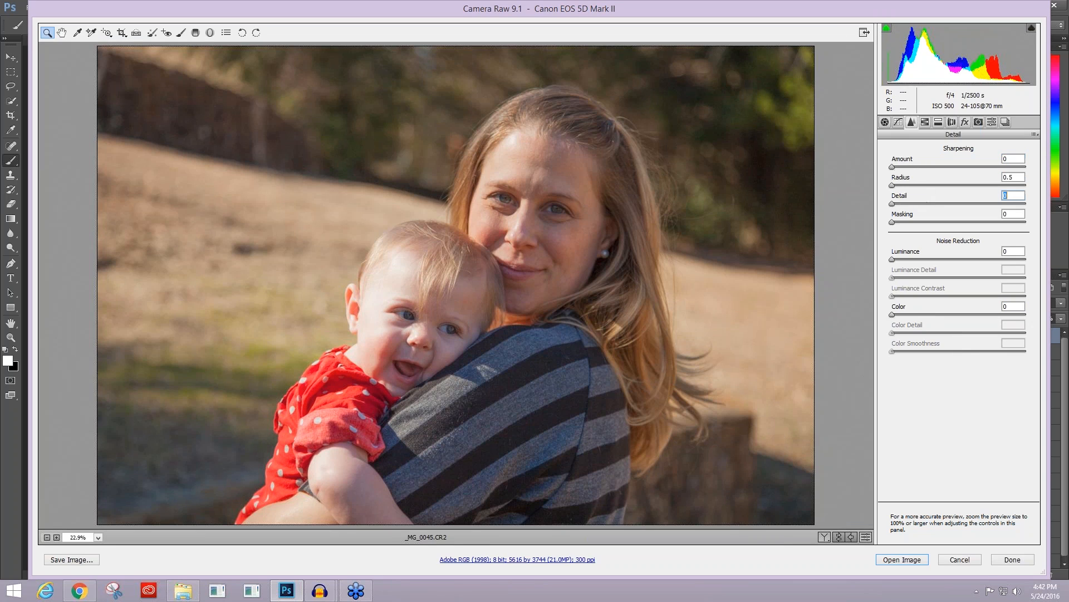
# Step: Set luminance noise reduction to 11 while checking the baby's hair and skin at 100%, including the grayscale preview
pyautogui.click(98, 538)
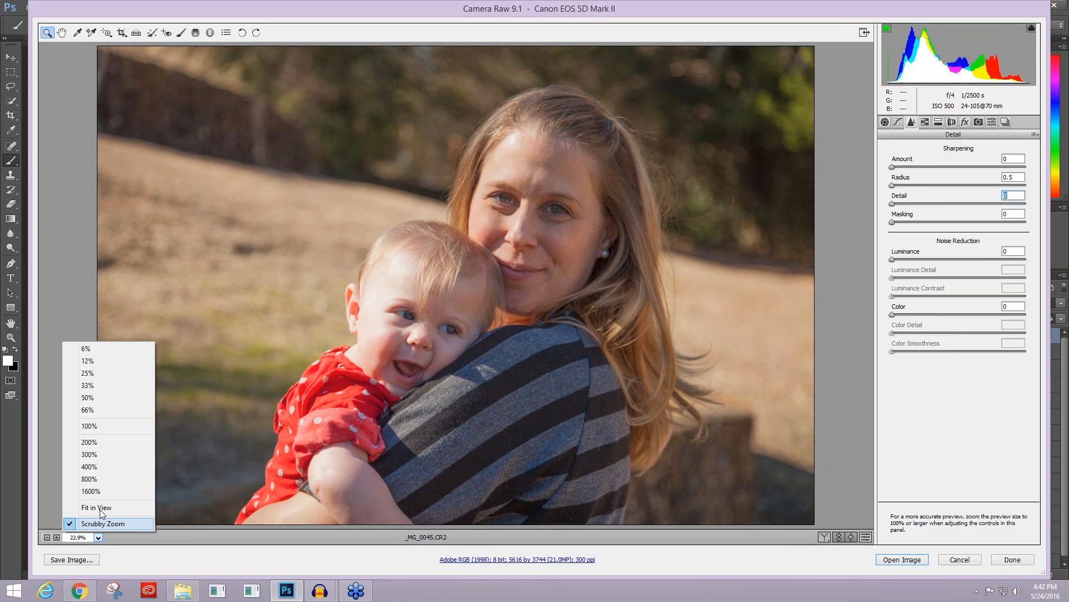
pyautogui.click(96, 426)
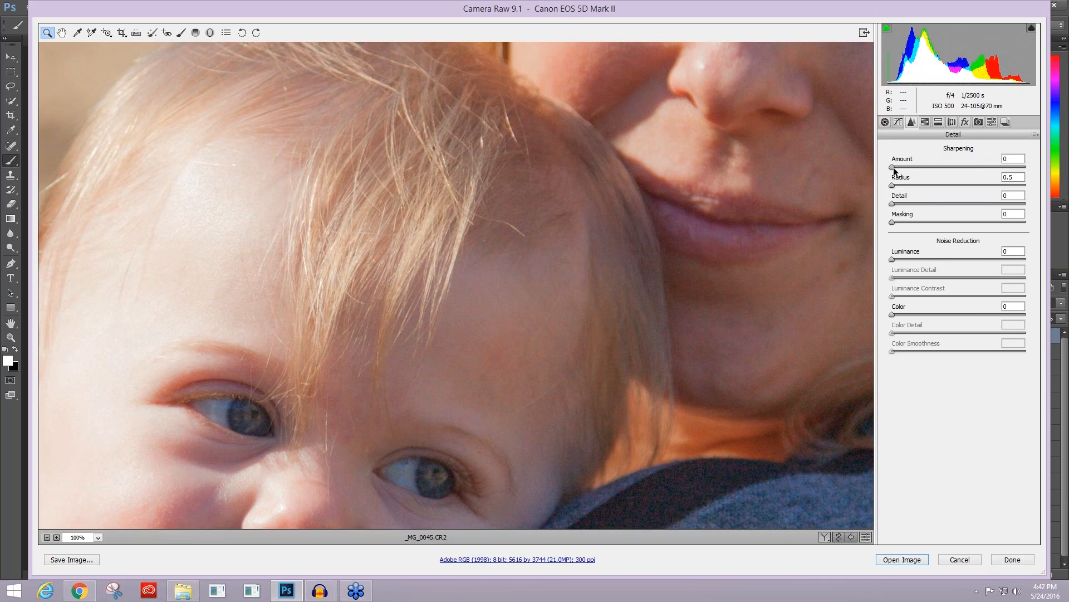
pyautogui.keyDown('alt'); pyautogui.click(893, 260); pyautogui.keyUp('alt')
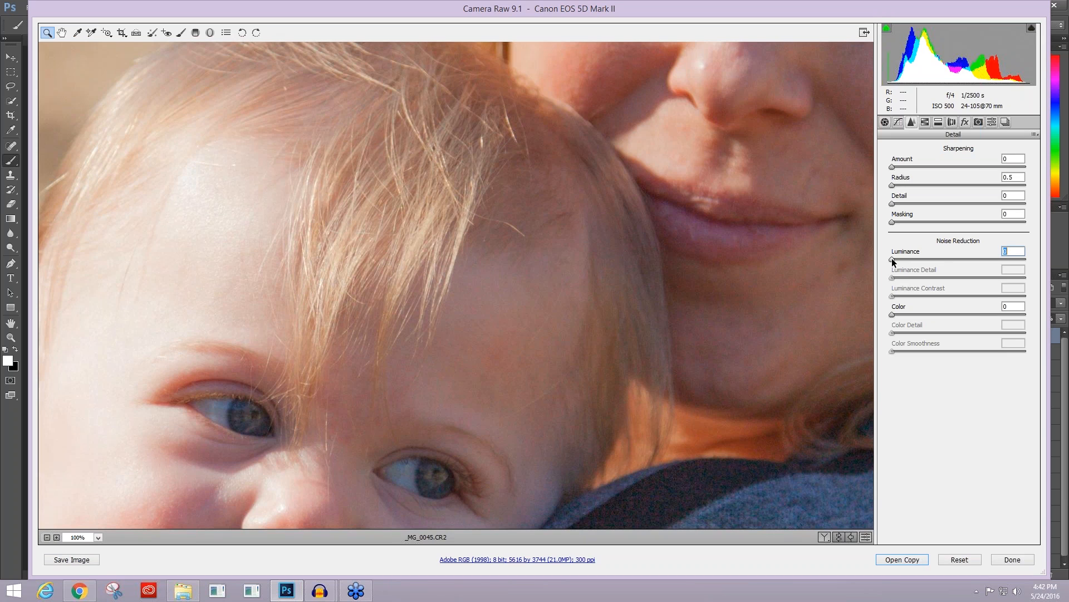
pyautogui.moveTo(892, 260); pyautogui.dragTo(907, 264)
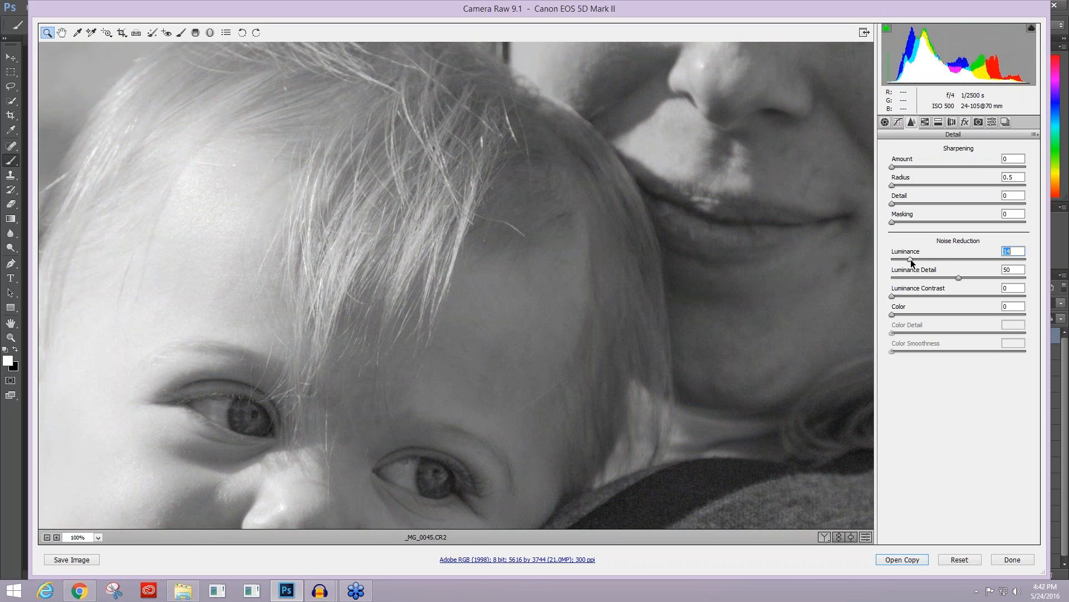
pyautogui.moveTo(911, 263); pyautogui.dragTo(915, 263)
pyautogui.moveTo(907, 259); pyautogui.dragTo(906, 259)
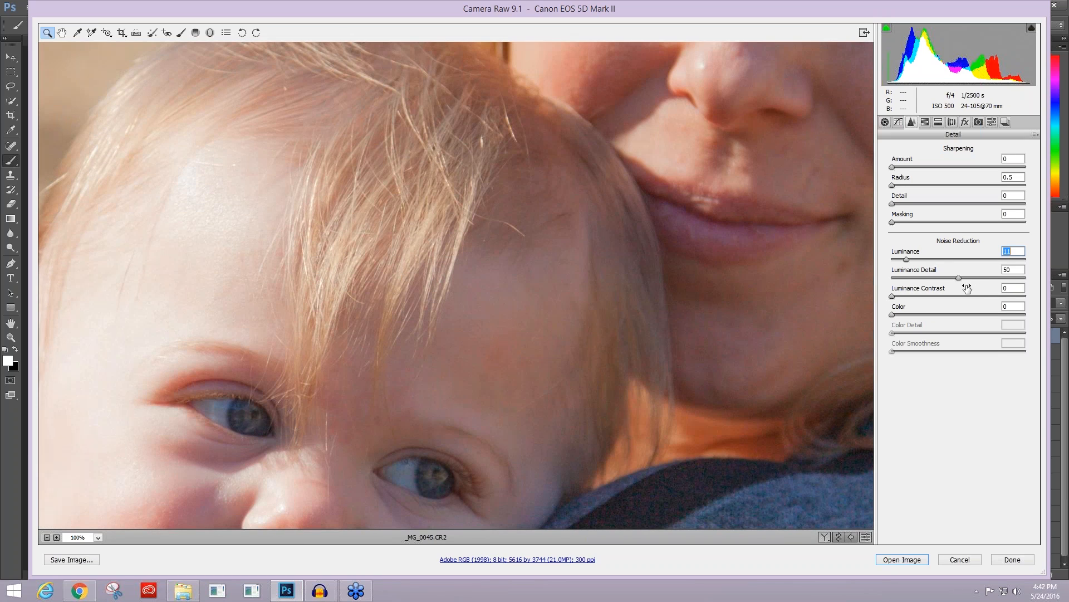
# Step: Set the noise reduction's luminance contrast to 39 and color to 40, judging the skin at 100%
pyautogui.moveTo(894, 297); pyautogui.dragTo(893, 297)
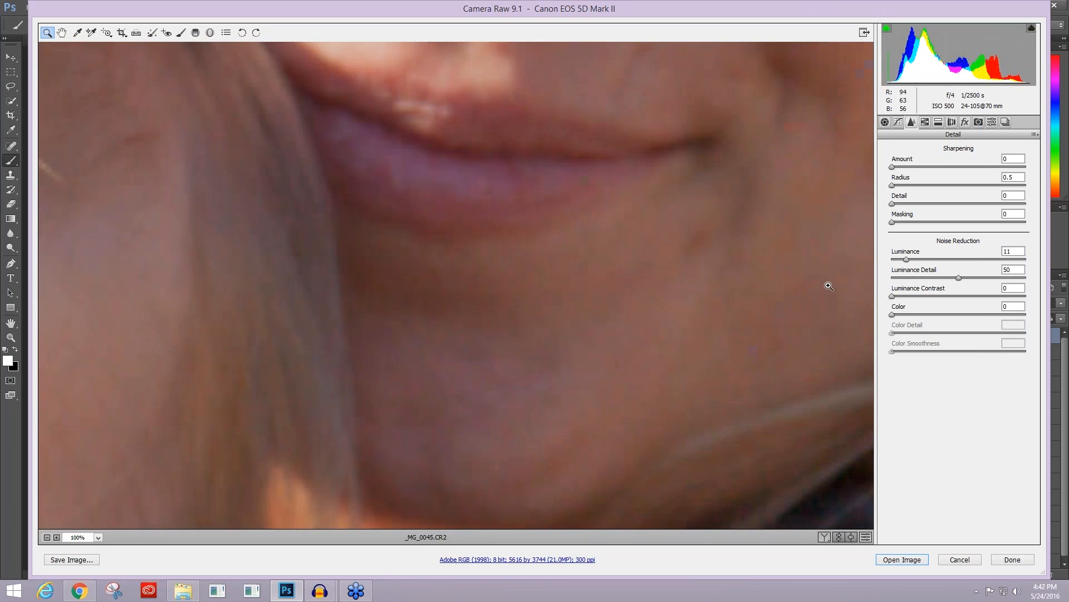
pyautogui.click(98, 537)
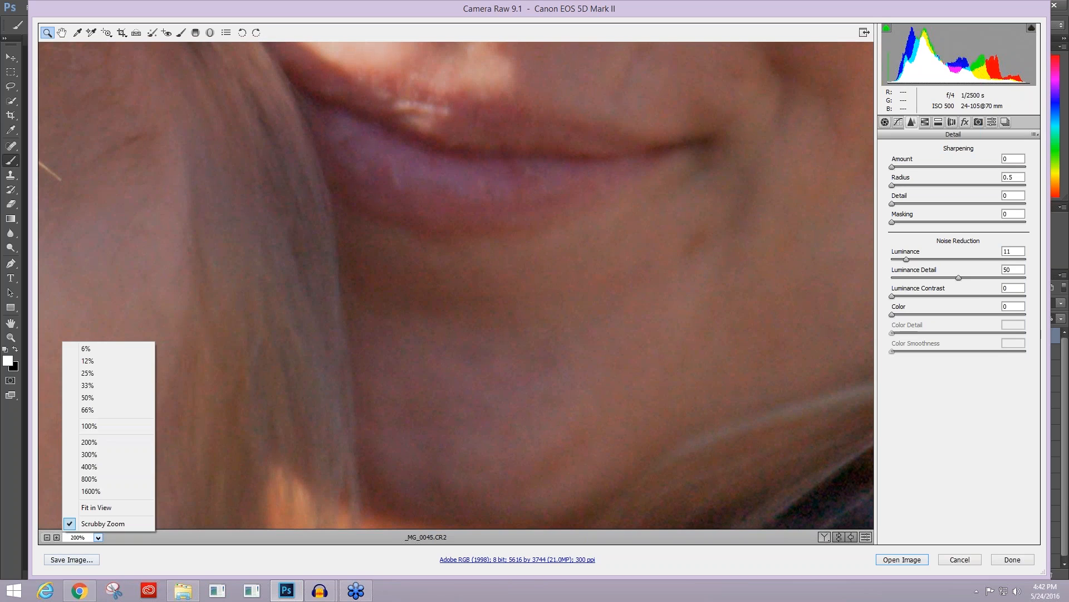
pyautogui.click(105, 426)
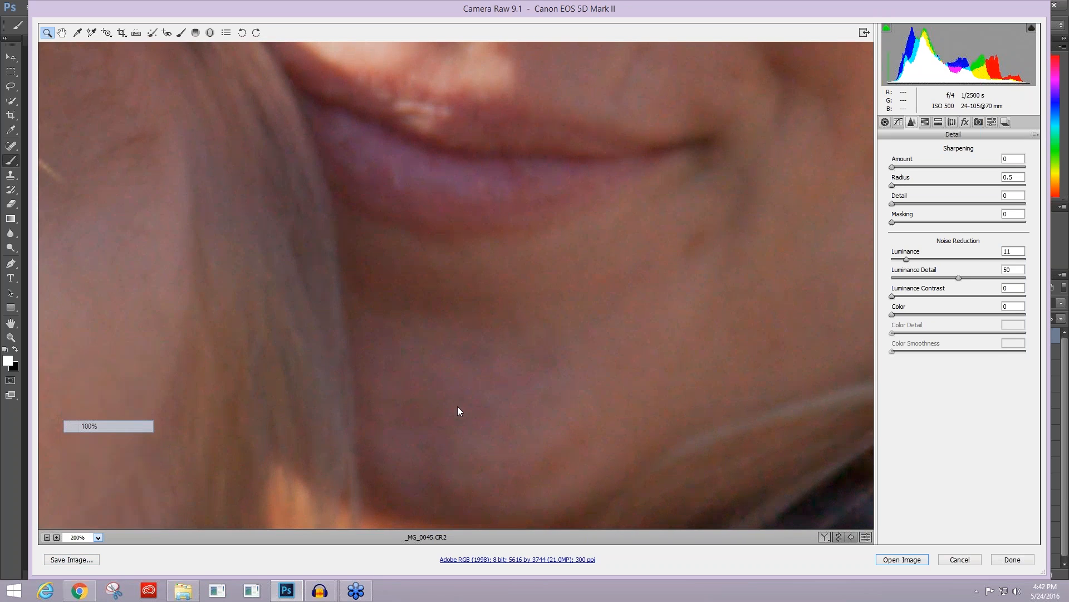
pyautogui.moveTo(892, 296); pyautogui.dragTo(943, 301)
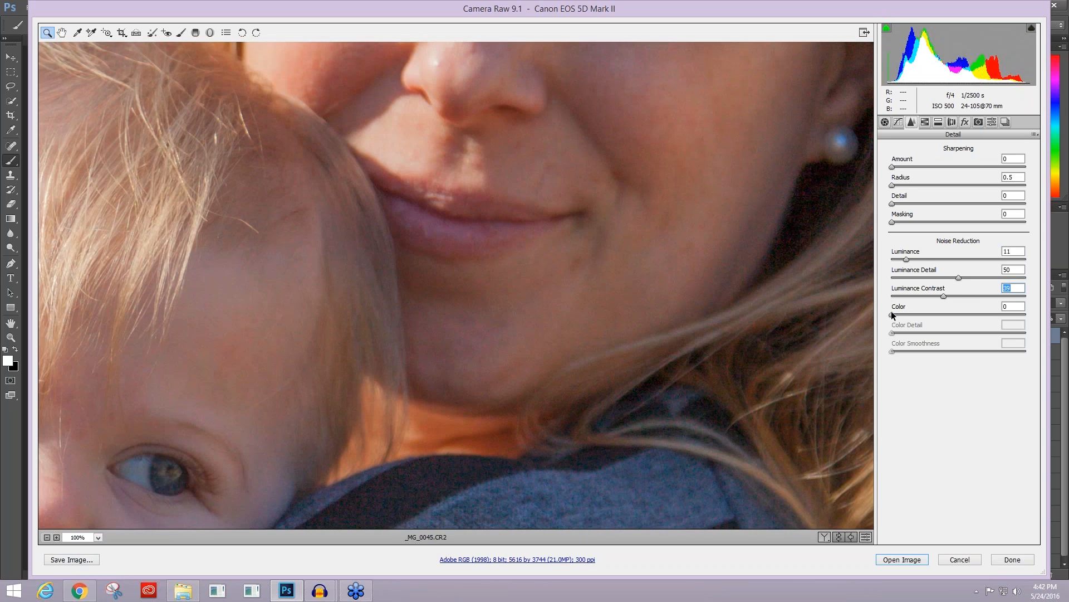
pyautogui.moveTo(893, 316); pyautogui.dragTo(917, 315)
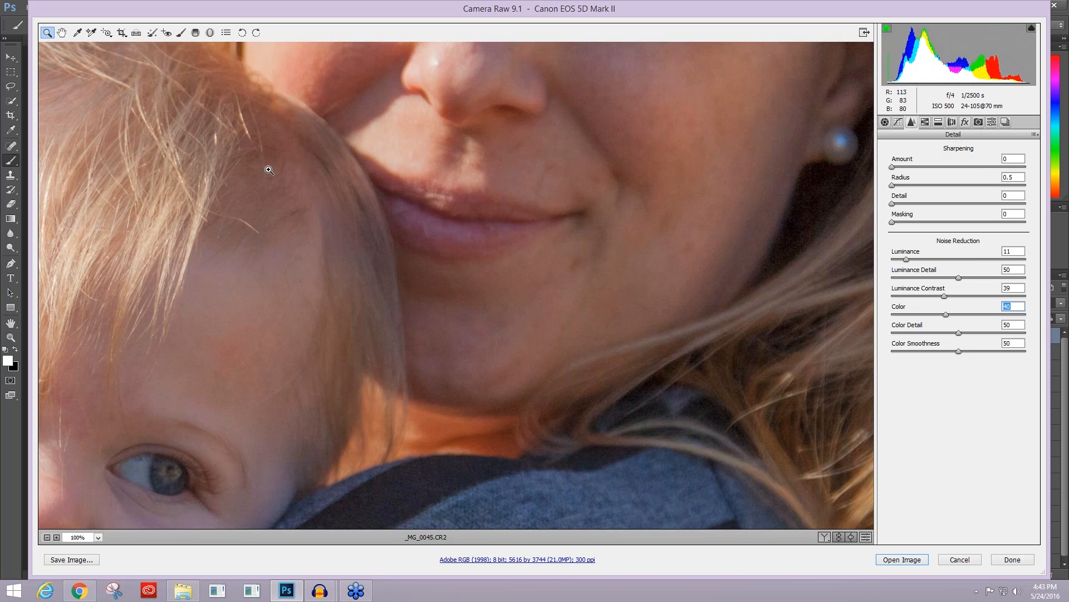
# Step: Inspect the faces and set the sharpening amount to 30, radius to 1.0 and detail to 30
pyautogui.moveTo(357, 154); pyautogui.dragTo(427, 488)
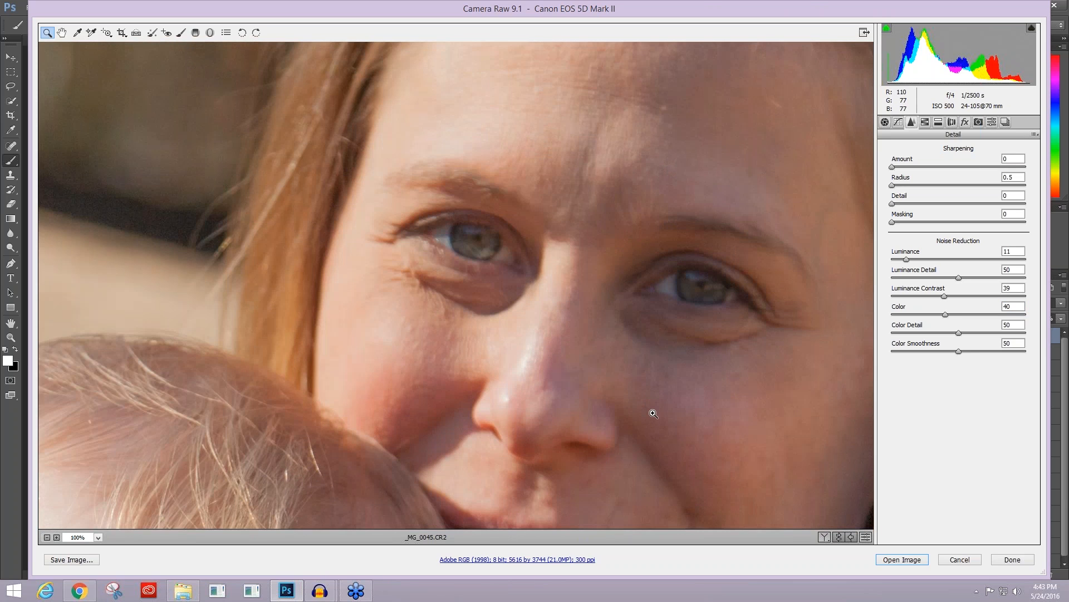
pyautogui.hotkey('ctrl', '-')
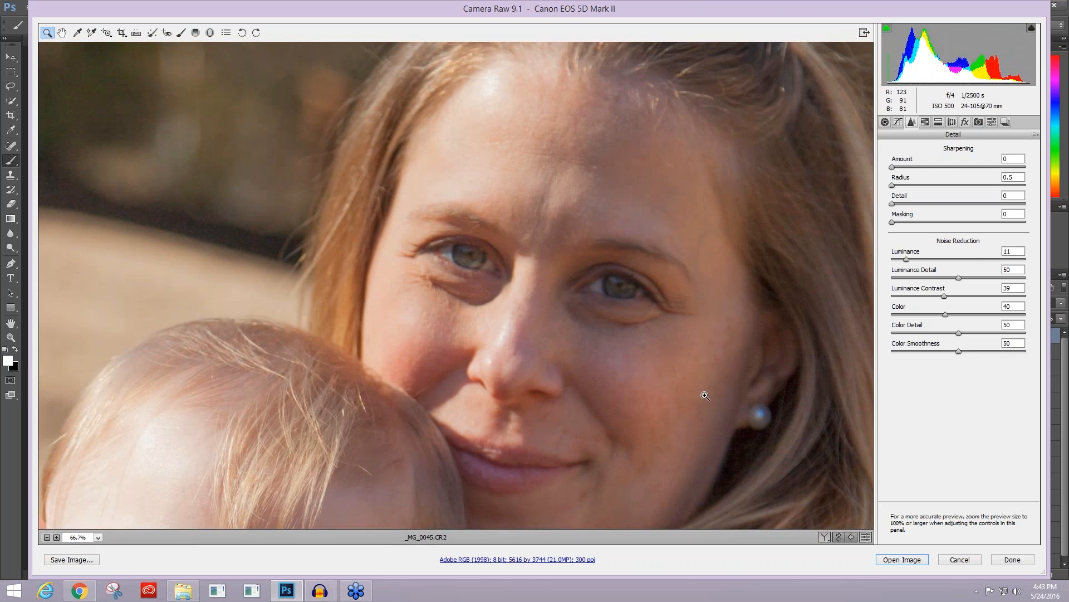
pyautogui.moveTo(709, 383); pyautogui.dragTo(680, 372)
pyautogui.moveTo(428, 298); pyautogui.dragTo(645, 280)
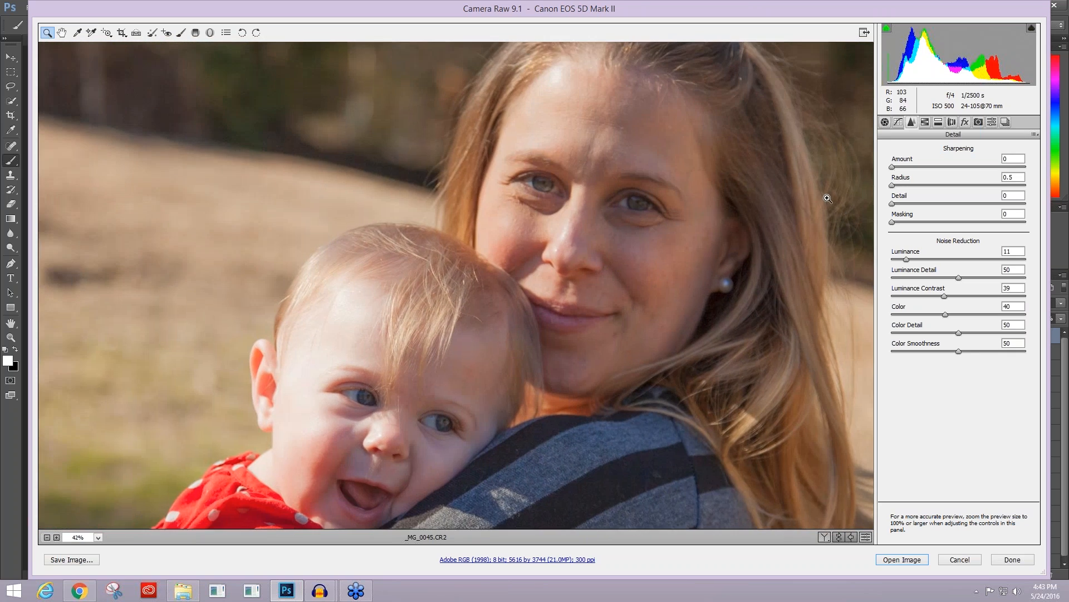
pyautogui.moveTo(892, 168); pyautogui.dragTo(906, 170)
pyautogui.moveTo(892, 186); pyautogui.dragTo(907, 187)
pyautogui.click(892, 204)
pyautogui.moveTo(894, 205); pyautogui.dragTo(930, 204)
# Step: Limit the sharpening to edges with masking at 82, using the black-and-white mask preview on the mother's face
pyautogui.click(605, 139)
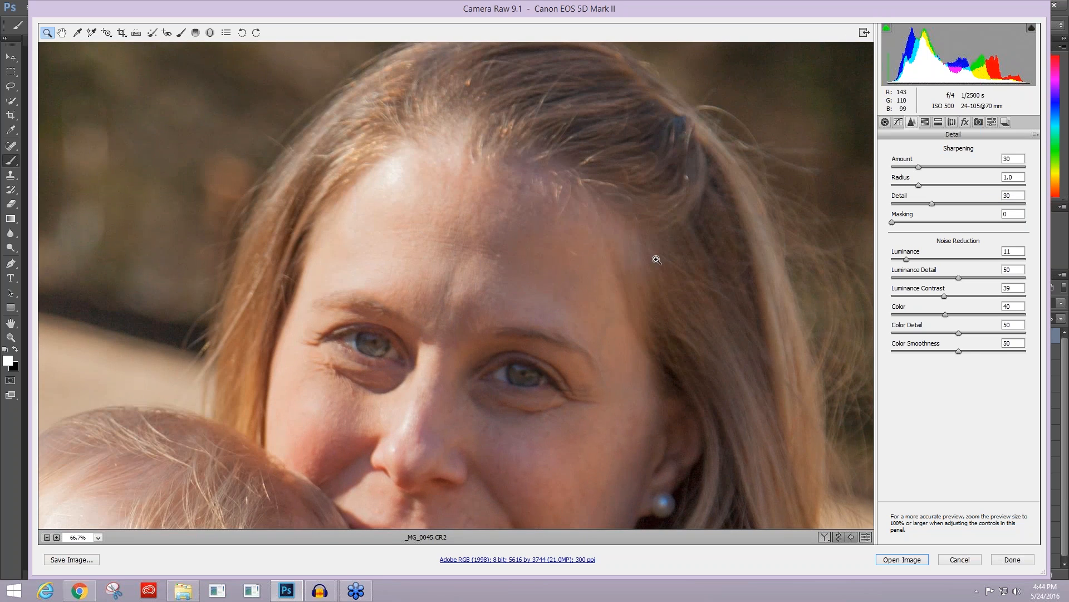
pyautogui.keyDown('alt'); pyautogui.click(891, 223); pyautogui.keyUp('alt')
pyautogui.moveTo(894, 221); pyautogui.dragTo(1017, 227)
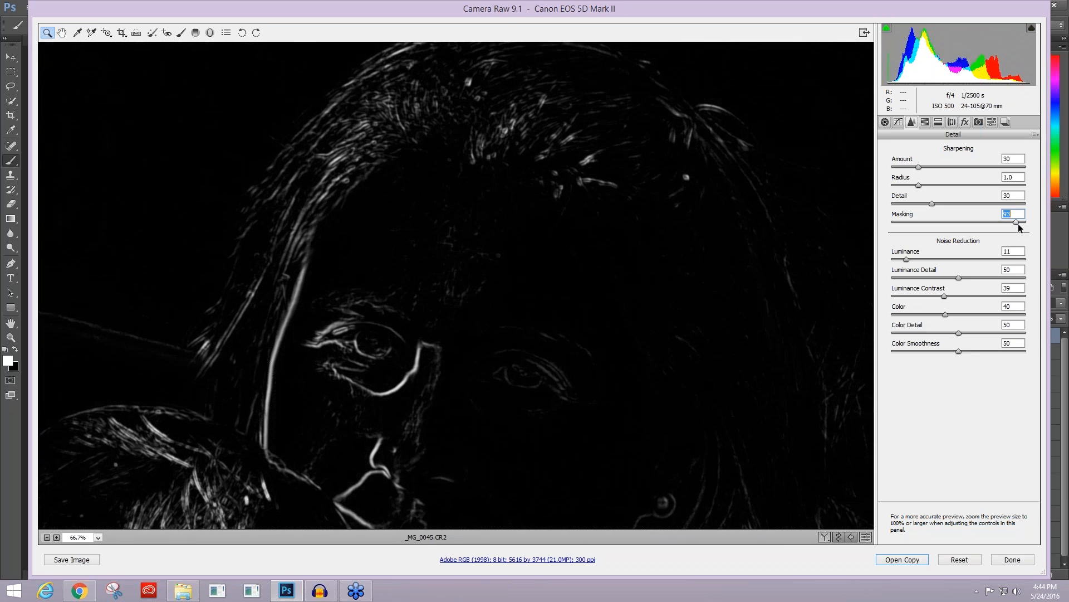
pyautogui.moveTo(1020, 223); pyautogui.dragTo(1000, 218)
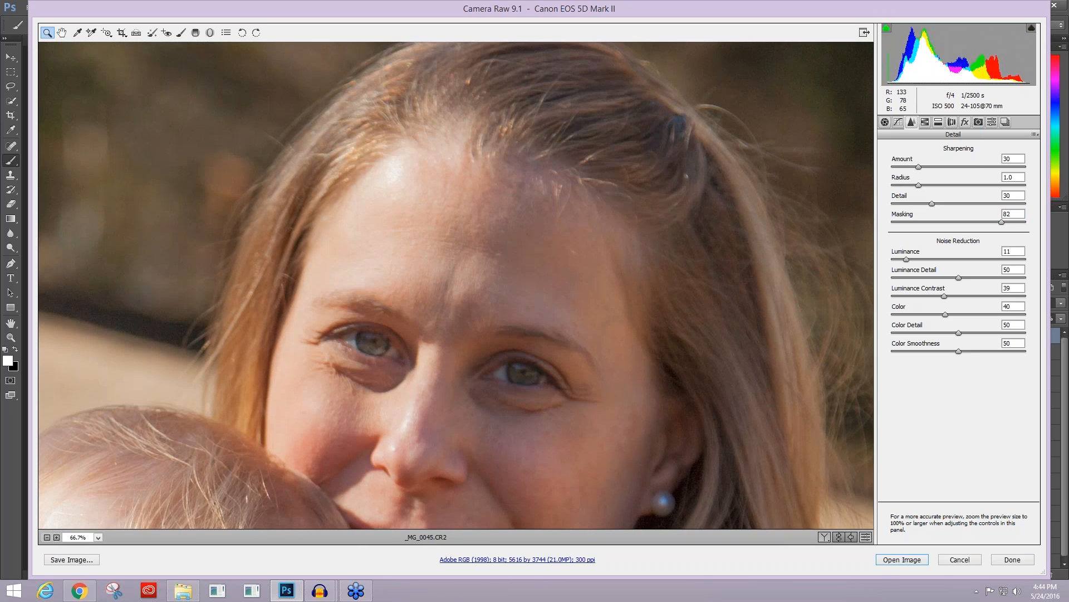
# Step: Readjust the sharpening masking while previewing its mask on the baby's face
pyautogui.moveTo(405, 498); pyautogui.dragTo(739, 122)
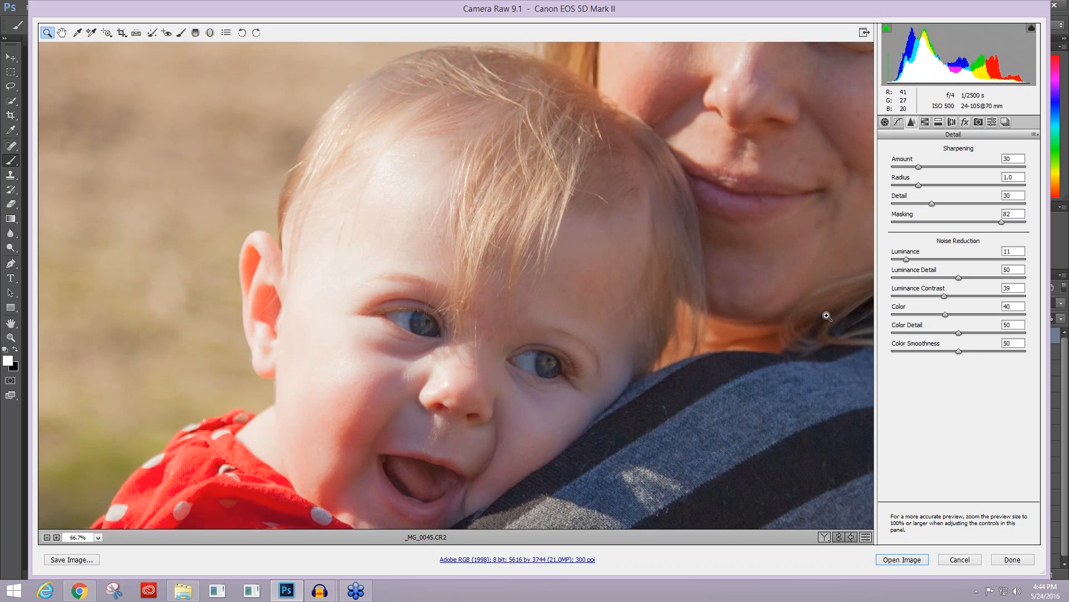
pyautogui.press('alt')
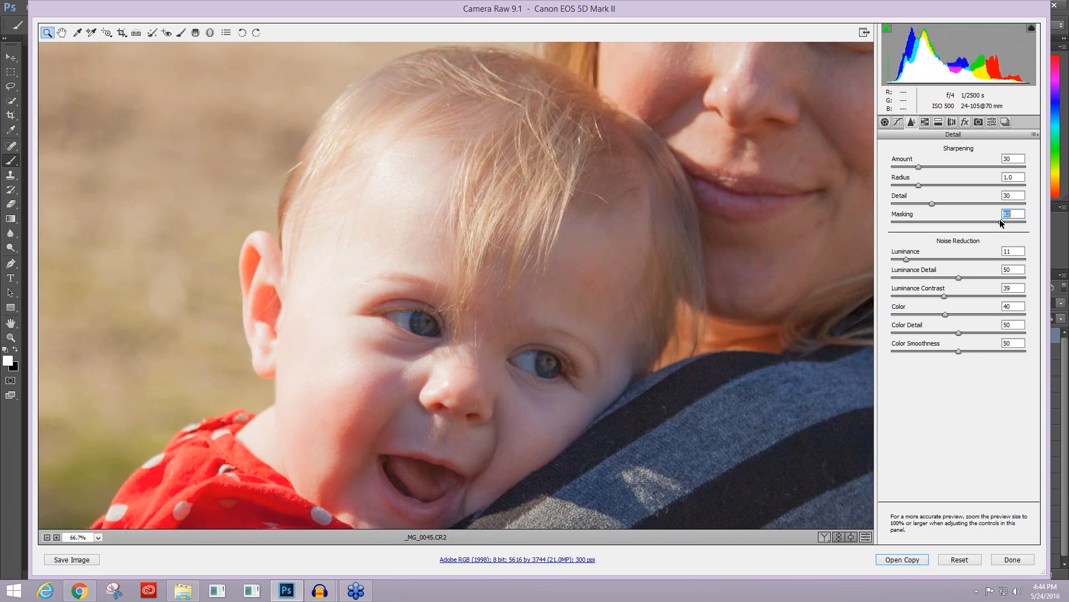
pyautogui.moveTo(995, 221); pyautogui.dragTo(1017, 222)
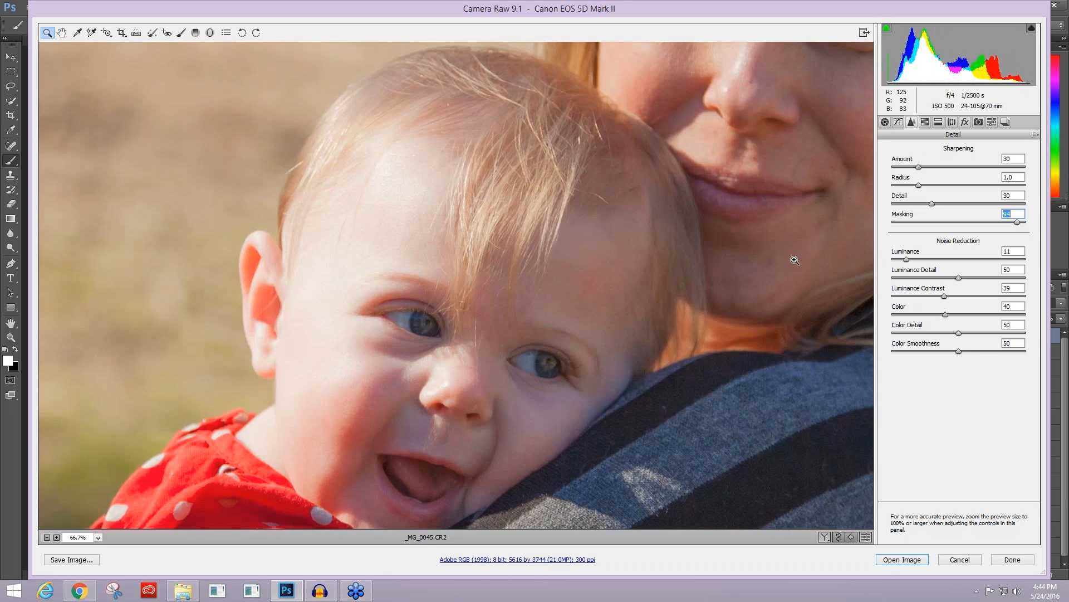
# Step: Pass over the HSL and split toning settings and enable the lens profile corrections for the Canon EF 24-105mm lens
pyautogui.click(924, 123)
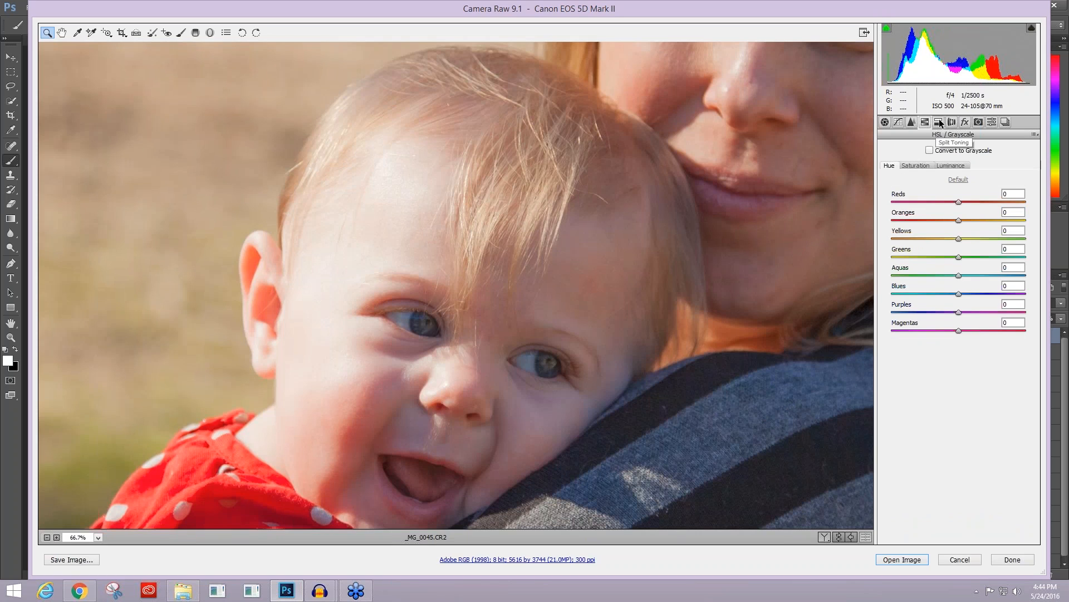
pyautogui.click(939, 123)
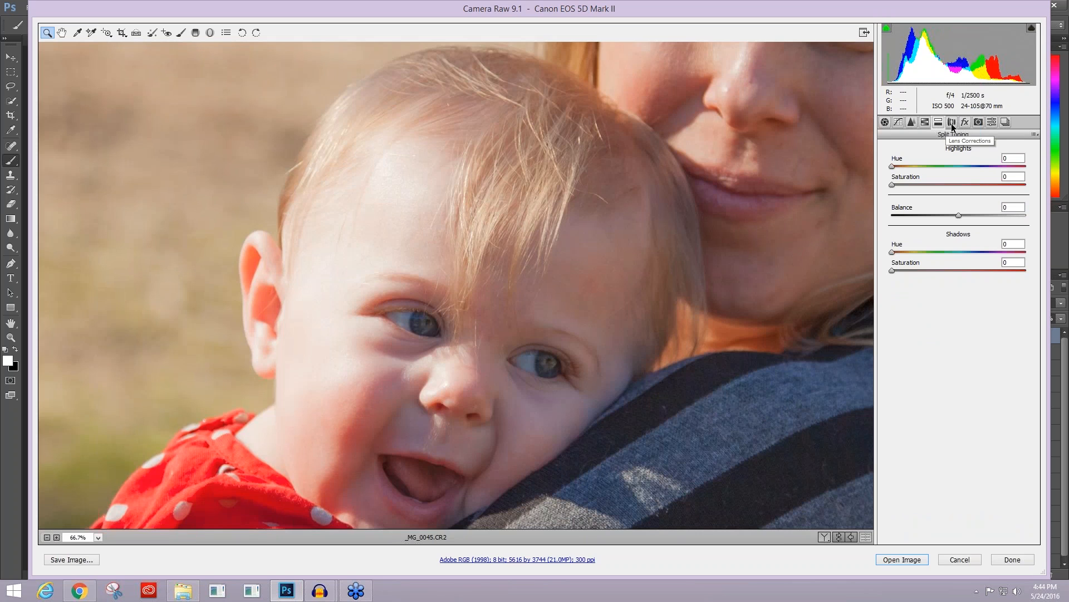
pyautogui.click(952, 123)
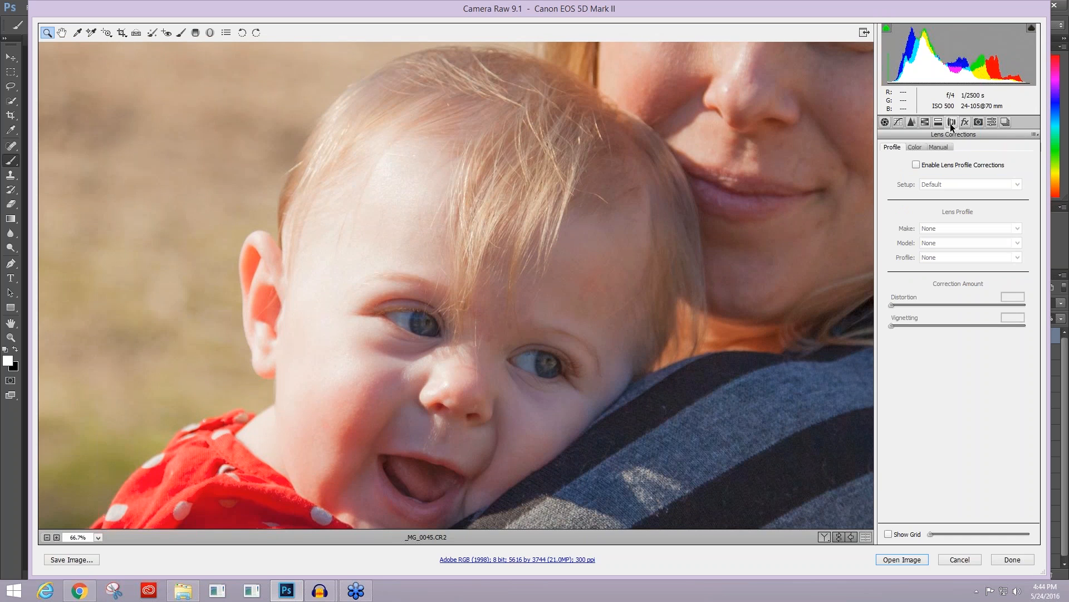
pyautogui.click(916, 164)
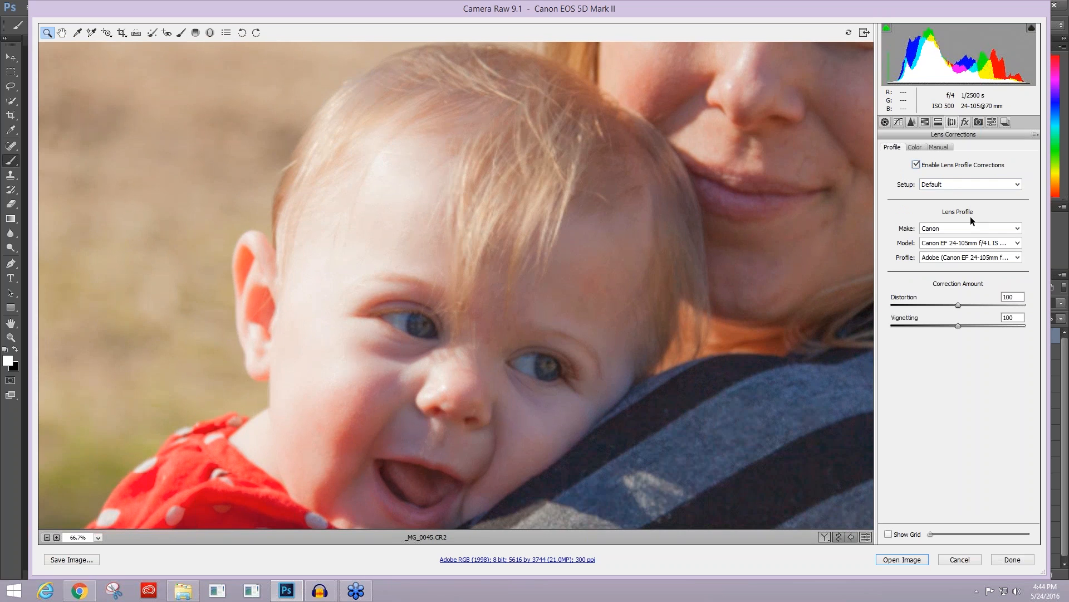
# Step: Set the lens profile's distortion correction to 73 and lower its vignetting correction to roughly half, judging the whole photo
pyautogui.hotkey('ctrl', '-')
pyautogui.hotkey('ctrl', '-')
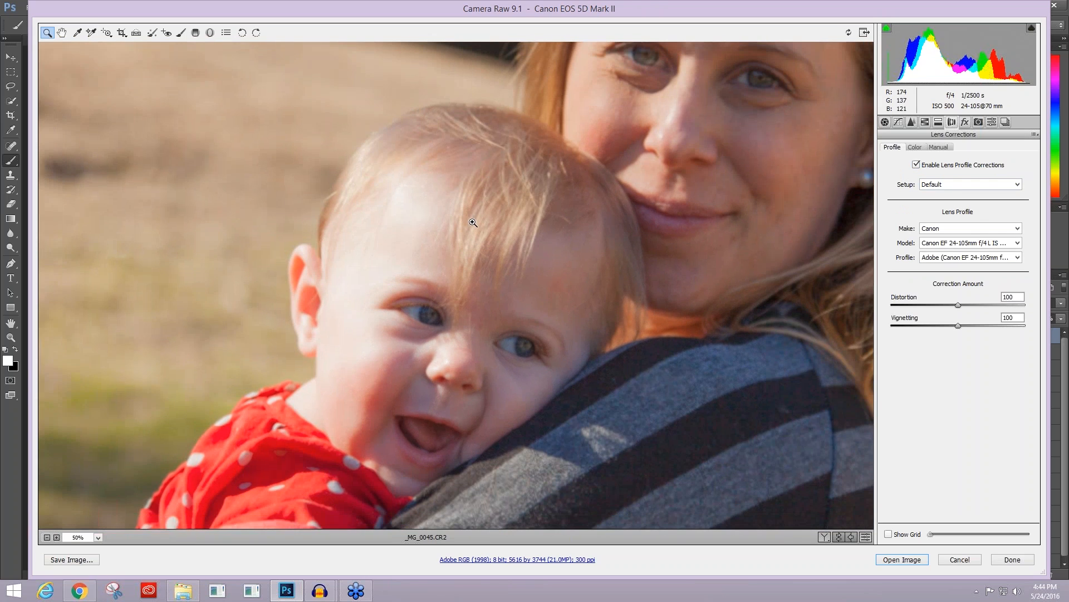
pyautogui.hotkey('ctrl', '-')
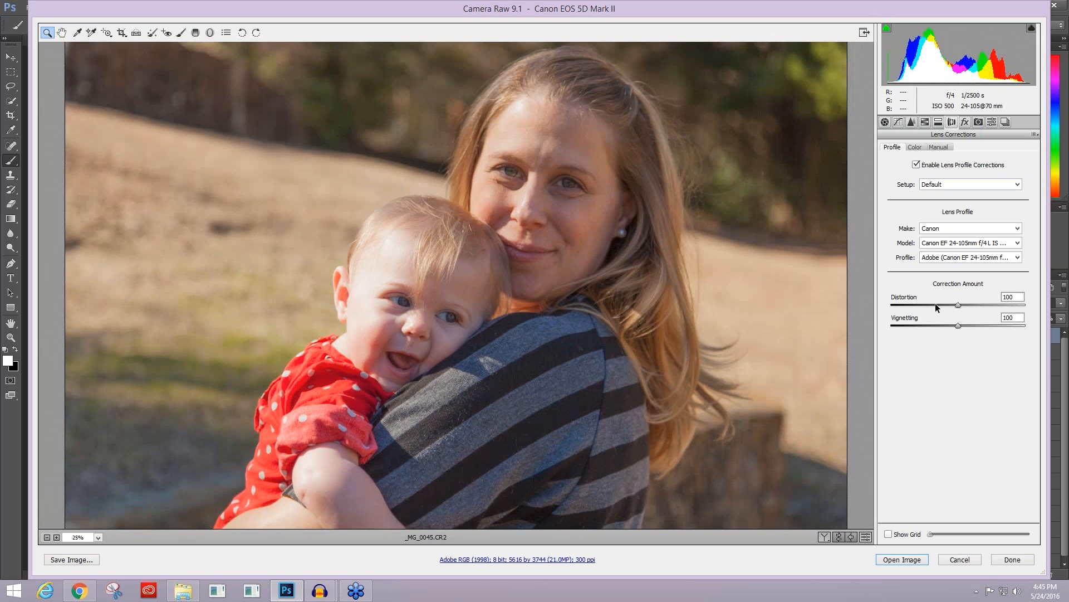
pyautogui.click(935, 305)
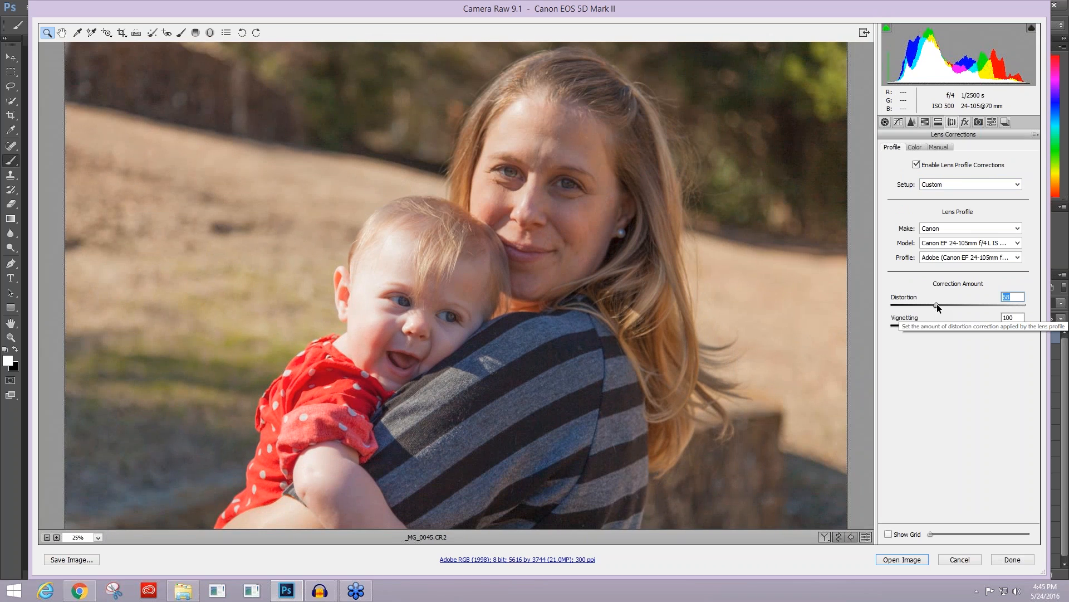
pyautogui.click(939, 305)
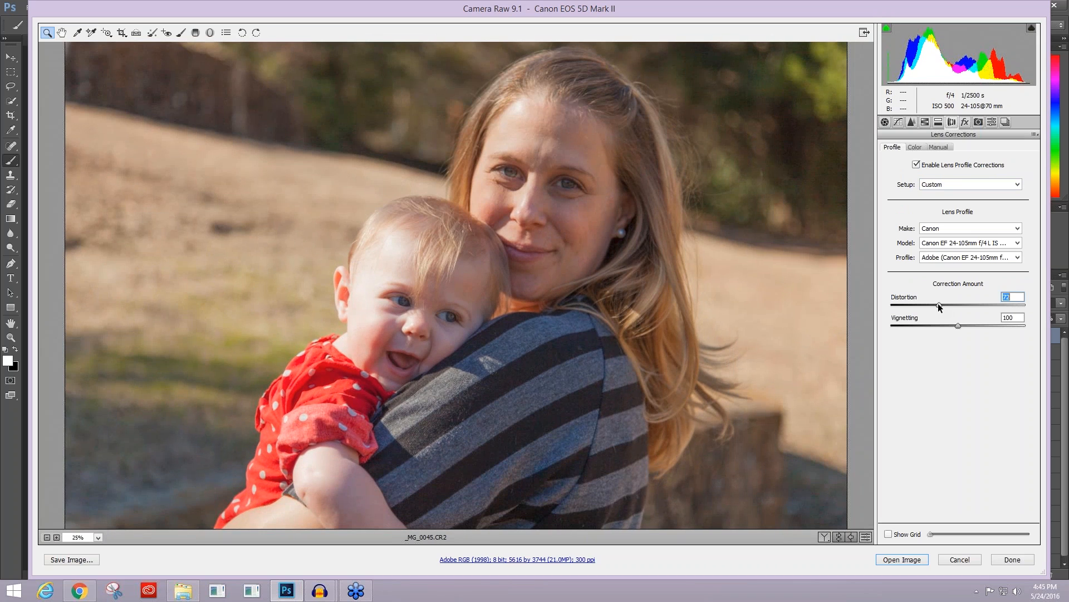
pyautogui.moveTo(941, 327); pyautogui.dragTo(925, 325)
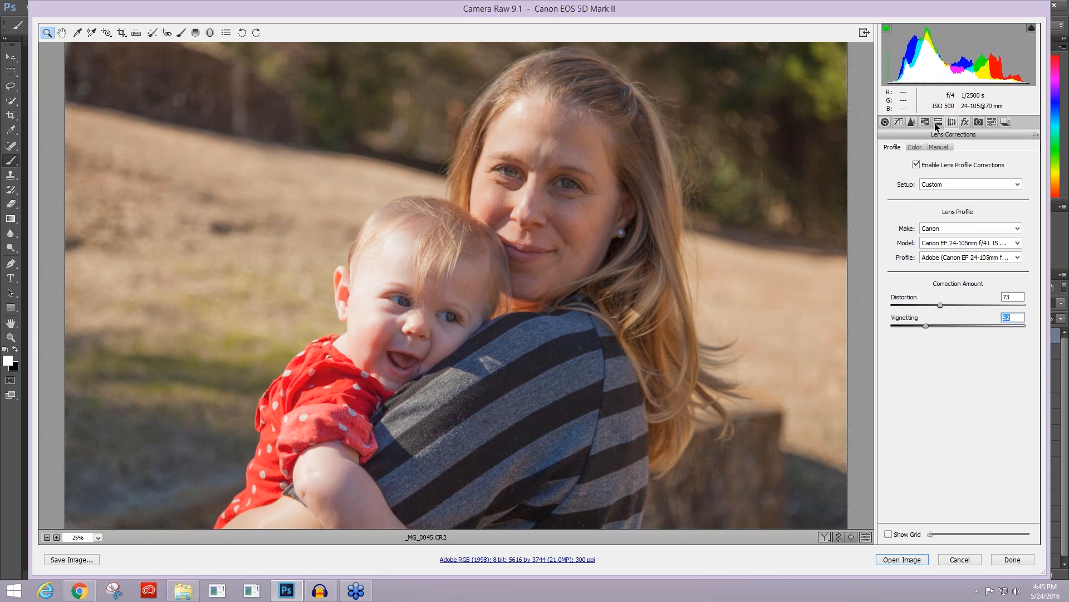
# Step: Save all current Camera Raw settings as a new preset named Outside Shoot
pyautogui.click(991, 123)
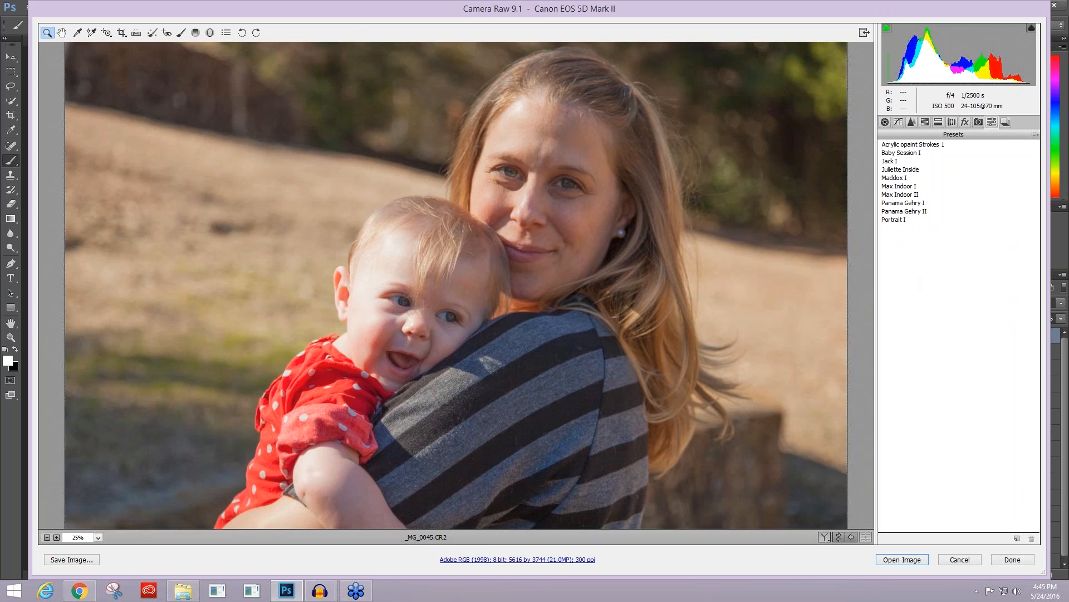
pyautogui.click(1016, 538)
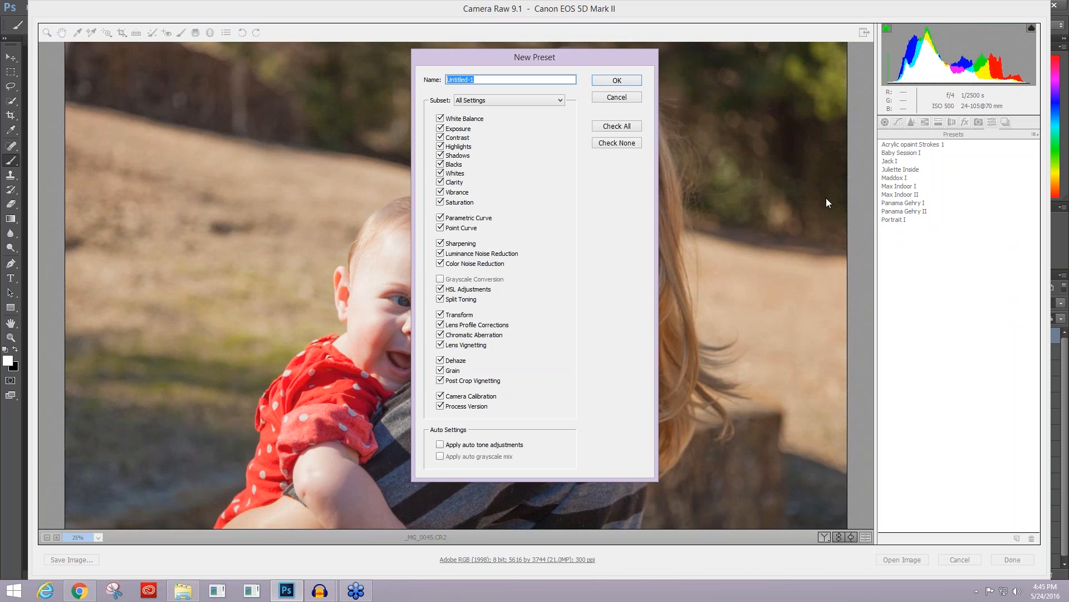
pyautogui.write('Outside Shoot')
pyautogui.click(628, 79)
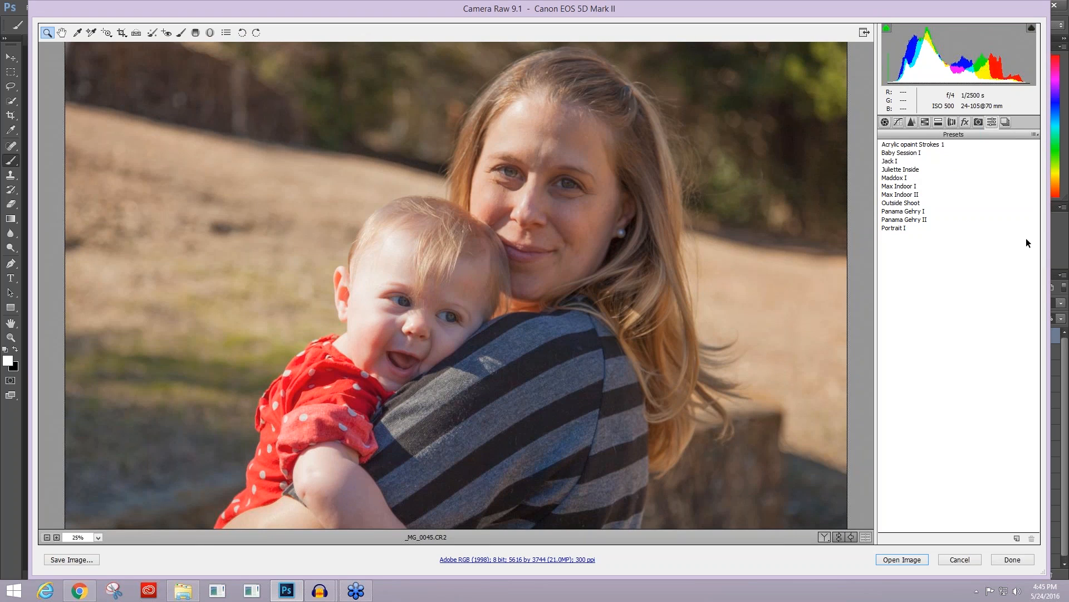
# Step: Open the processed raw photo in Photoshop and duplicate its Background layer
pyautogui.click(902, 559)
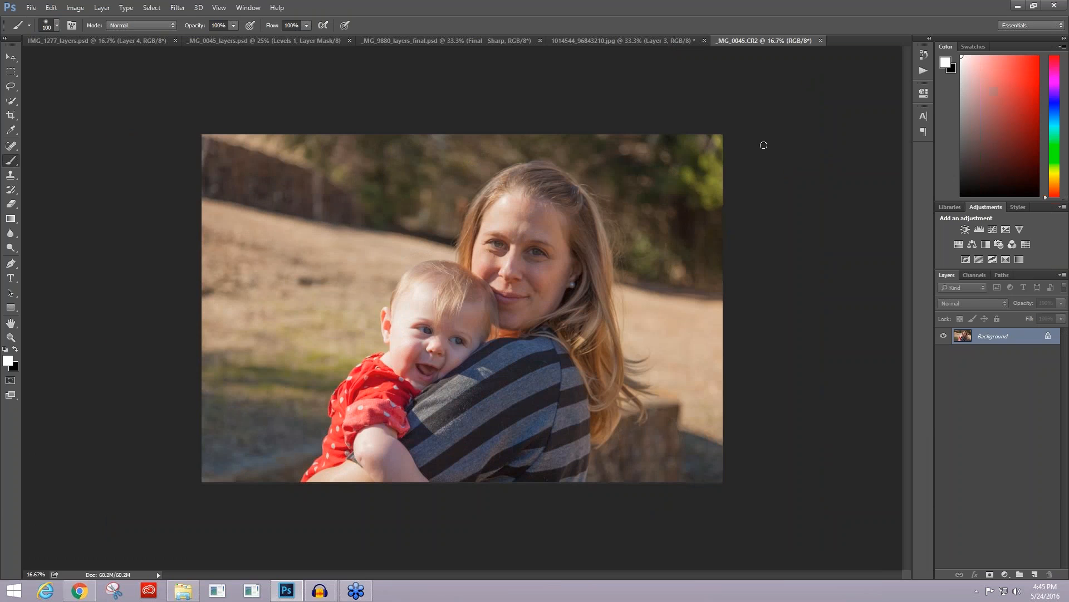
pyautogui.hotkey('ctrl', '+')
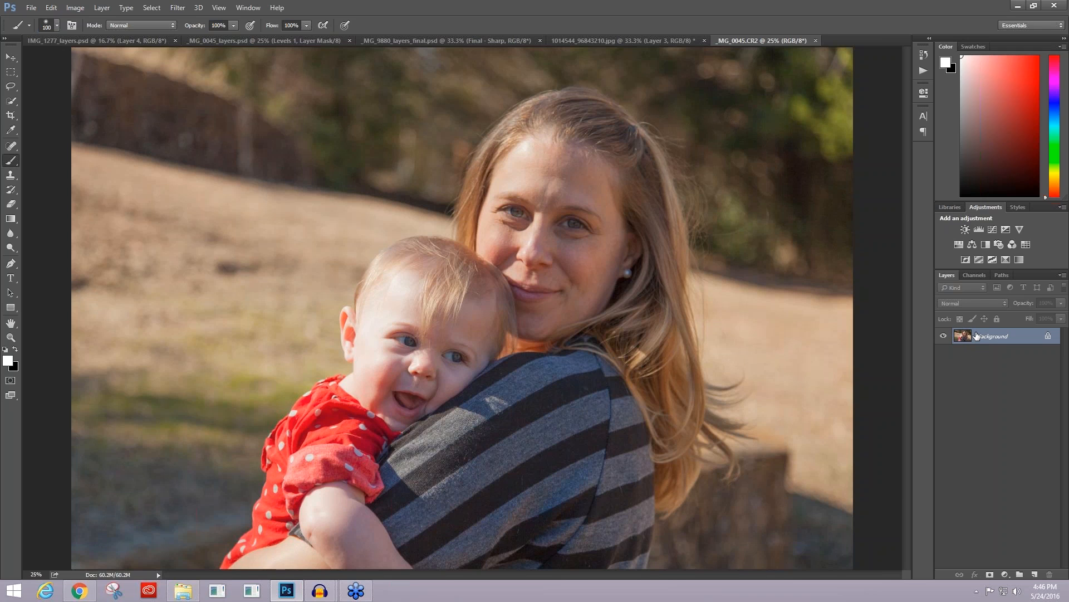
pyautogui.hotkey('ctrl', 'j')
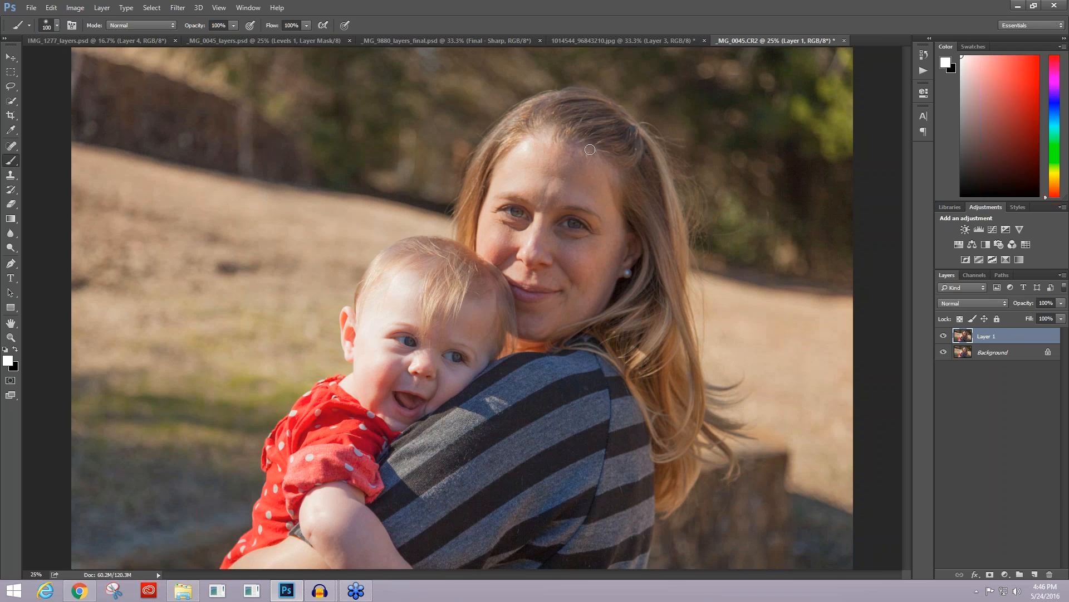
# Step: Start the Topaz Clean 3 filter on the duplicate layer, reset its settings and preview the mother's face
pyautogui.click(178, 7)
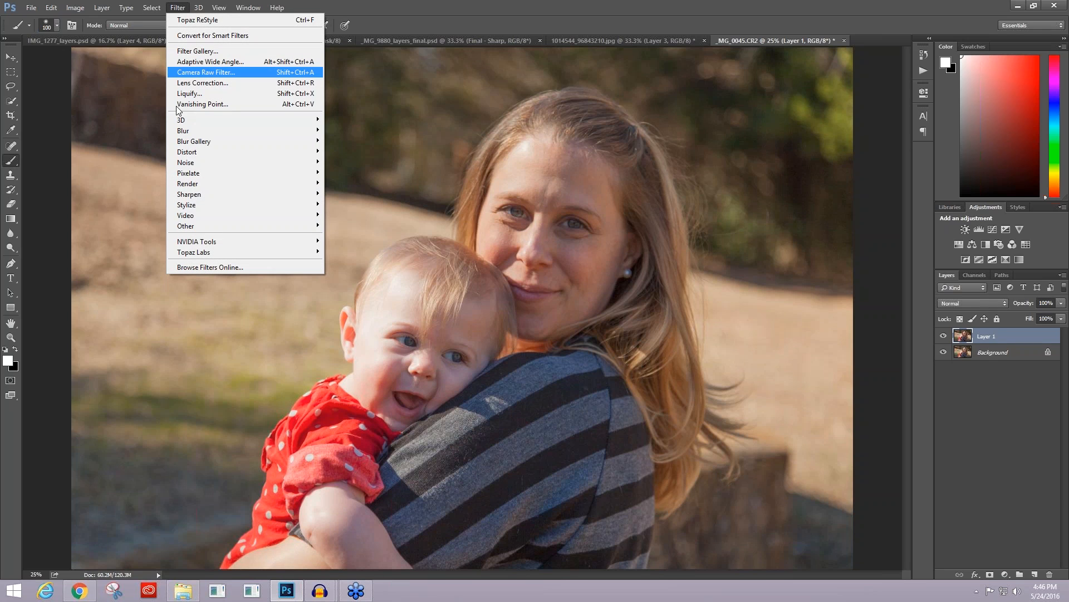
pyautogui.moveTo(207, 253)
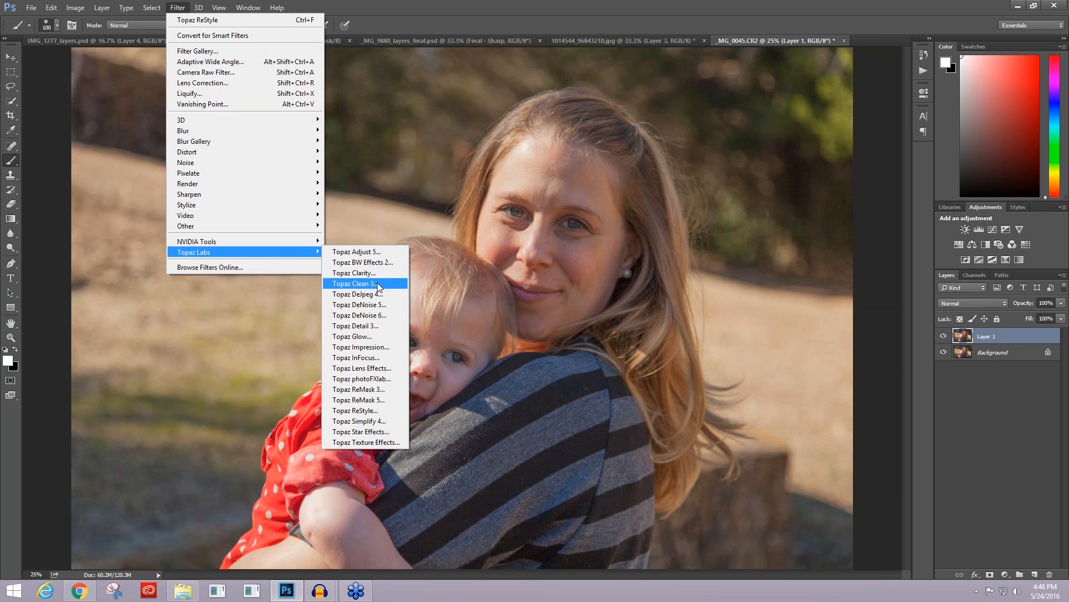
pyautogui.click(357, 283)
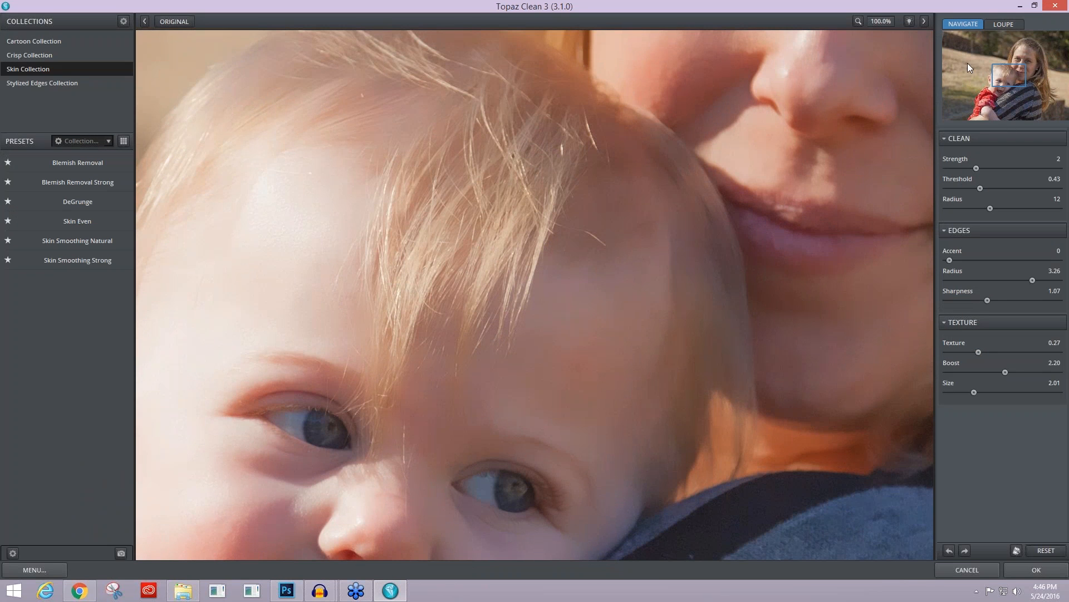
pyautogui.moveTo(1007, 75); pyautogui.dragTo(1024, 54)
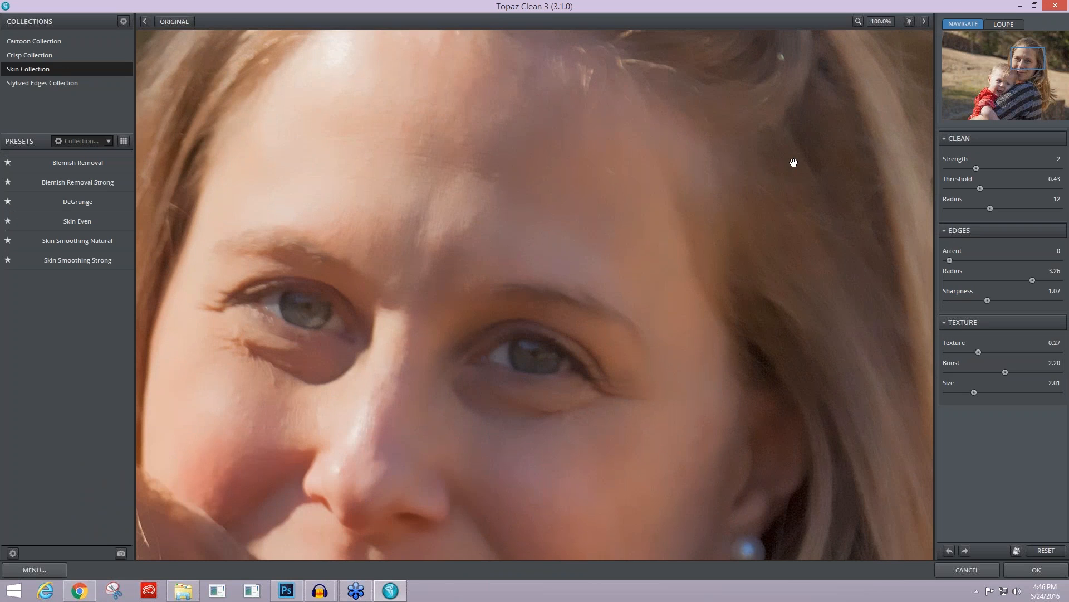
pyautogui.click(1045, 551)
pyautogui.moveTo(1036, 58); pyautogui.dragTo(1039, 69)
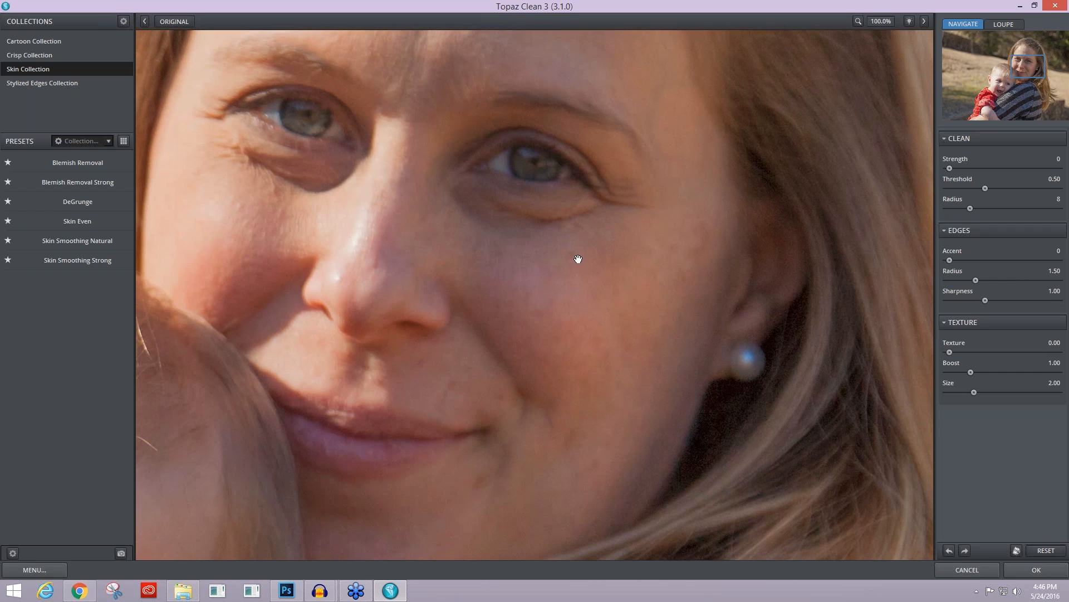
# Step: Smooth the skin with the Skin Even preset, slightly raising strength and lowering threshold, boost and texture, and apply the filter
pyautogui.click(90, 219)
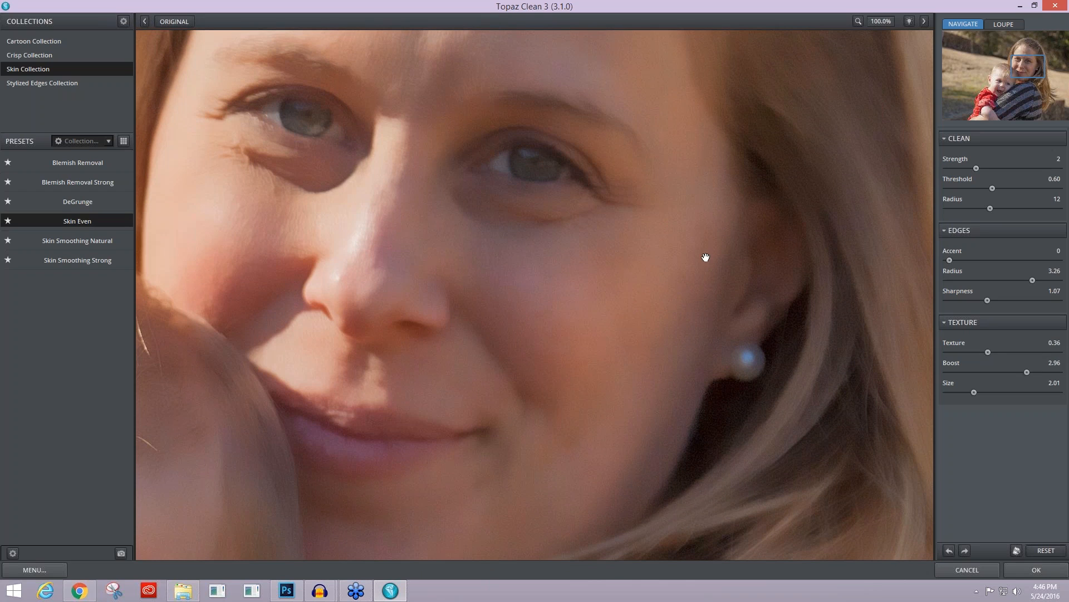
pyautogui.click(970, 169)
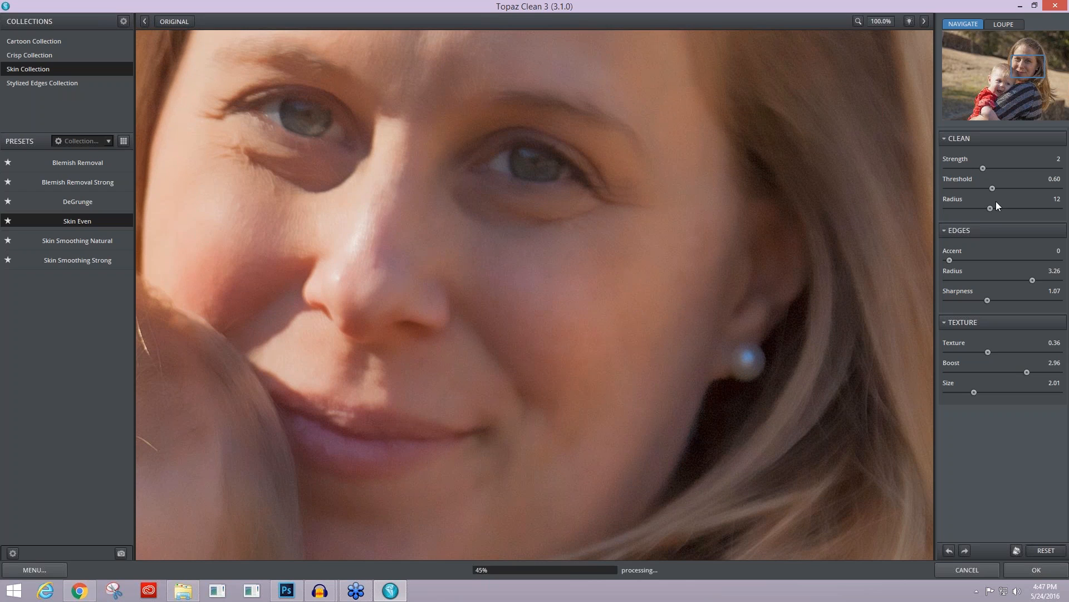
pyautogui.moveTo(992, 189); pyautogui.dragTo(979, 189)
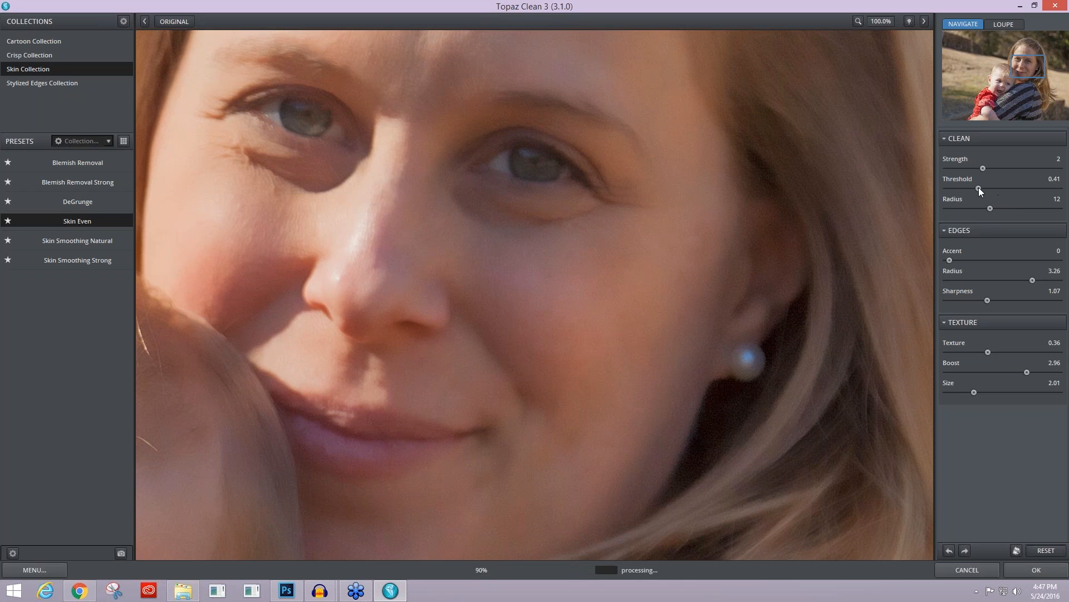
pyautogui.moveTo(978, 187); pyautogui.dragTo(977, 186)
pyautogui.click(1001, 373)
pyautogui.moveTo(1001, 373); pyautogui.dragTo(982, 353)
pyautogui.click(1031, 565)
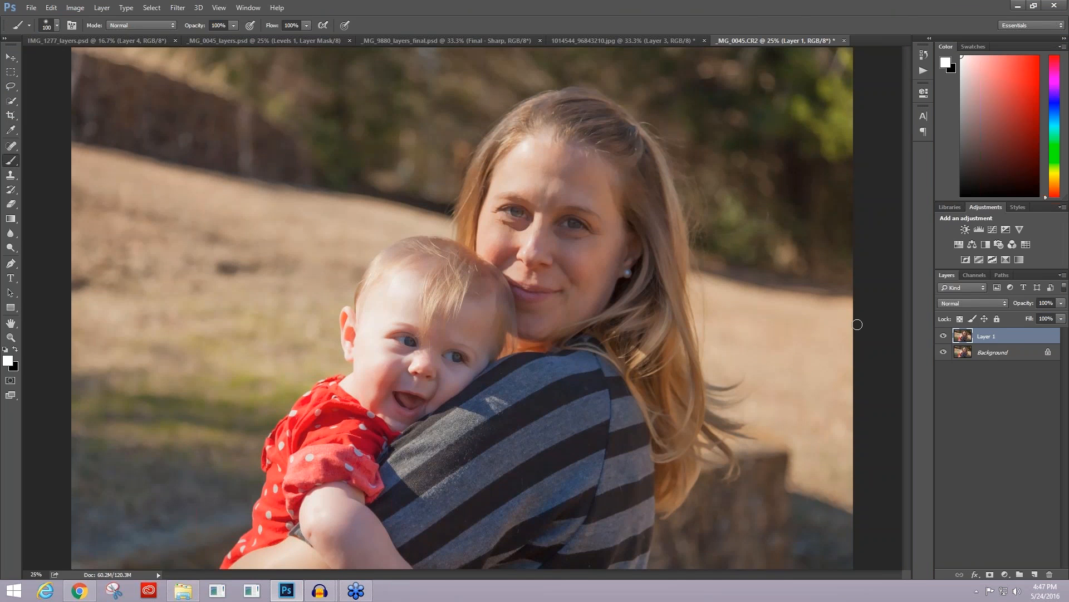
# Step: Add a layer mask to the smoothed layer and invert it to black, hiding the filter effect
pyautogui.hotkey('ctrl', '+')
pyautogui.hotkey('ctrl', '+')
pyautogui.hotkey('ctrl', '+')
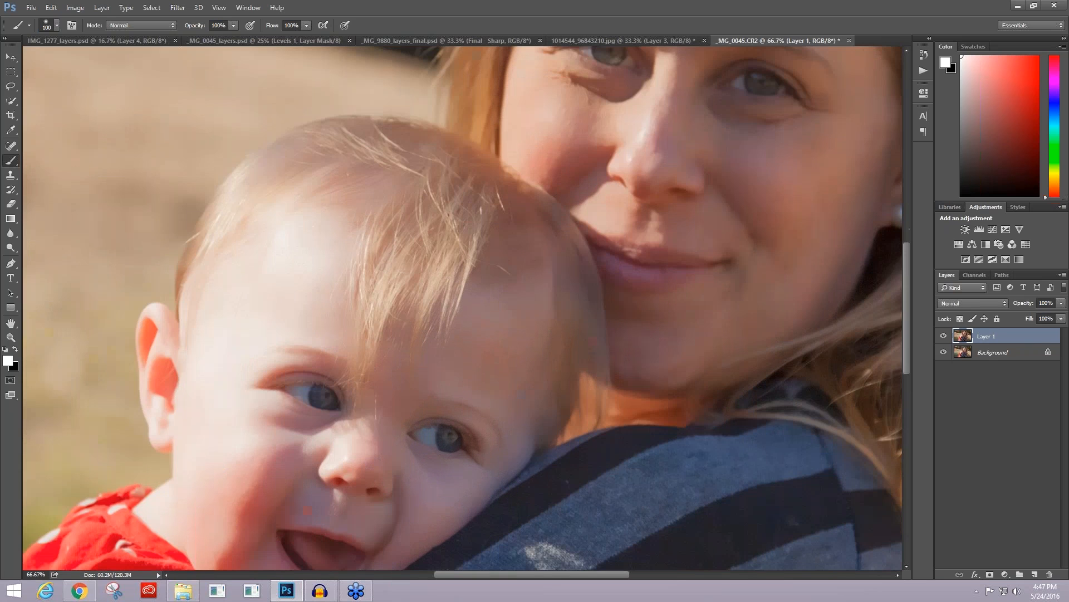
pyautogui.moveTo(904, 276); pyautogui.dragTo(906, 243)
pyautogui.moveTo(575, 576); pyautogui.dragTo(605, 576)
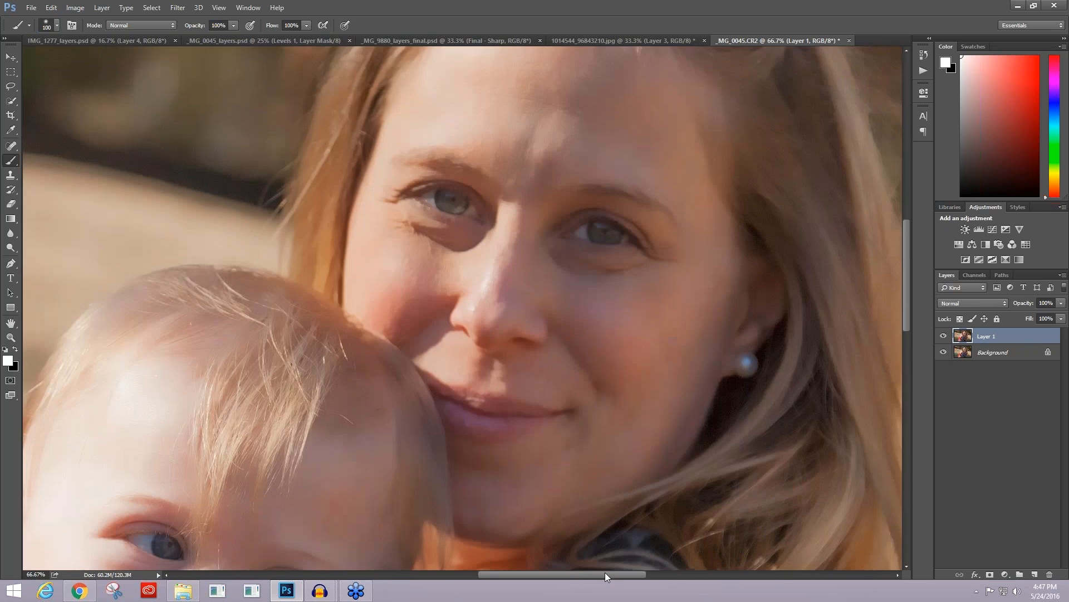
pyautogui.click(991, 574)
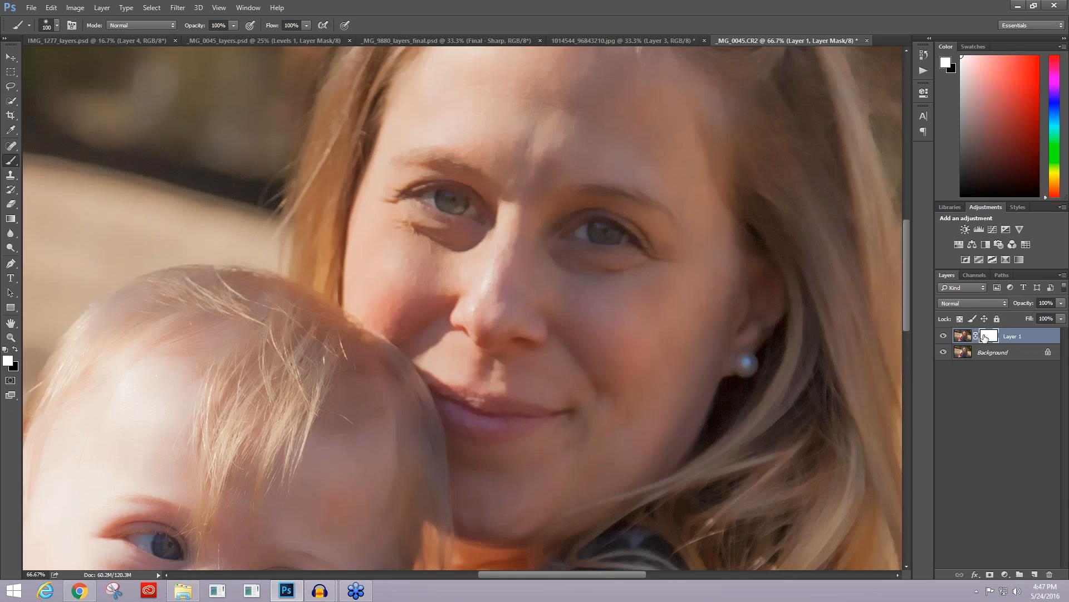
pyautogui.doubleClick(989, 336)
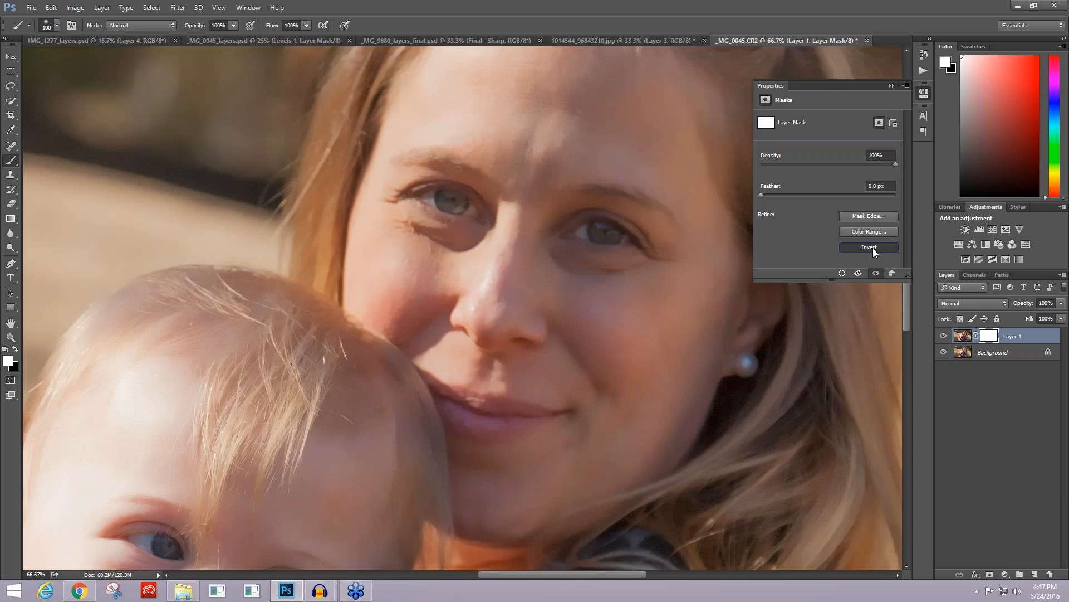
pyautogui.click(874, 248)
pyautogui.click(922, 91)
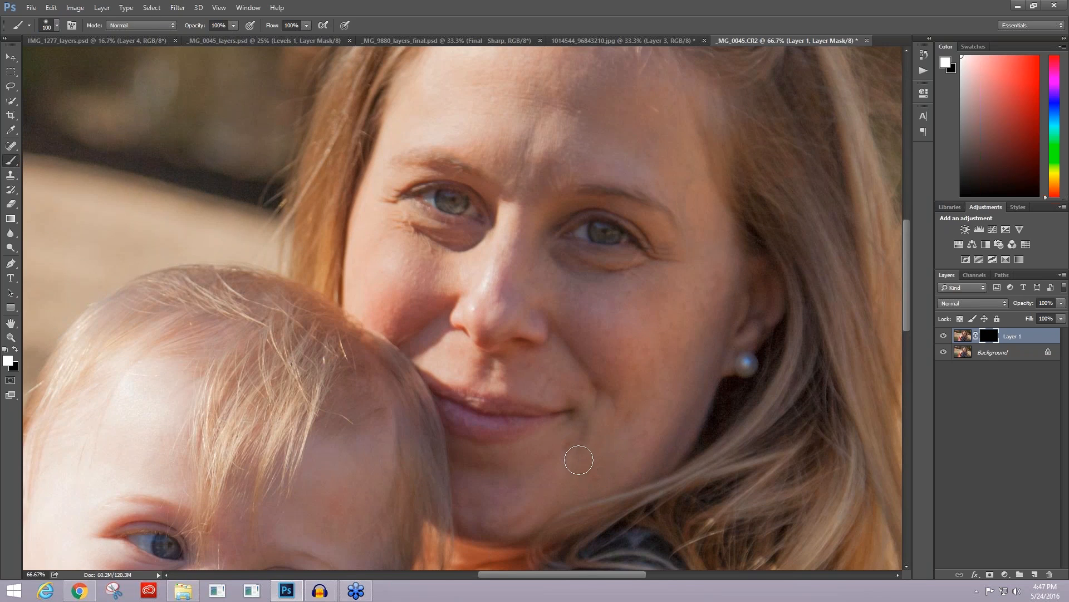
# Step: Paint white on the mask over the mother's lower face with a size 70 brush, and over her forehead at 55% opacity
pyautogui.press('[')
pyautogui.press('[')
pyautogui.press(']')
pyautogui.press(']')
pyautogui.press(']')
pyautogui.moveTo(615, 489)
pyautogui.mouseDown()
pyautogui.moveTo(634, 444)
pyautogui.moveTo(627, 417)
pyautogui.moveTo(637, 477)
pyautogui.moveTo(635, 370)
pyautogui.moveTo(563, 390)
pyautogui.moveTo(546, 383)
pyautogui.mouseUp()
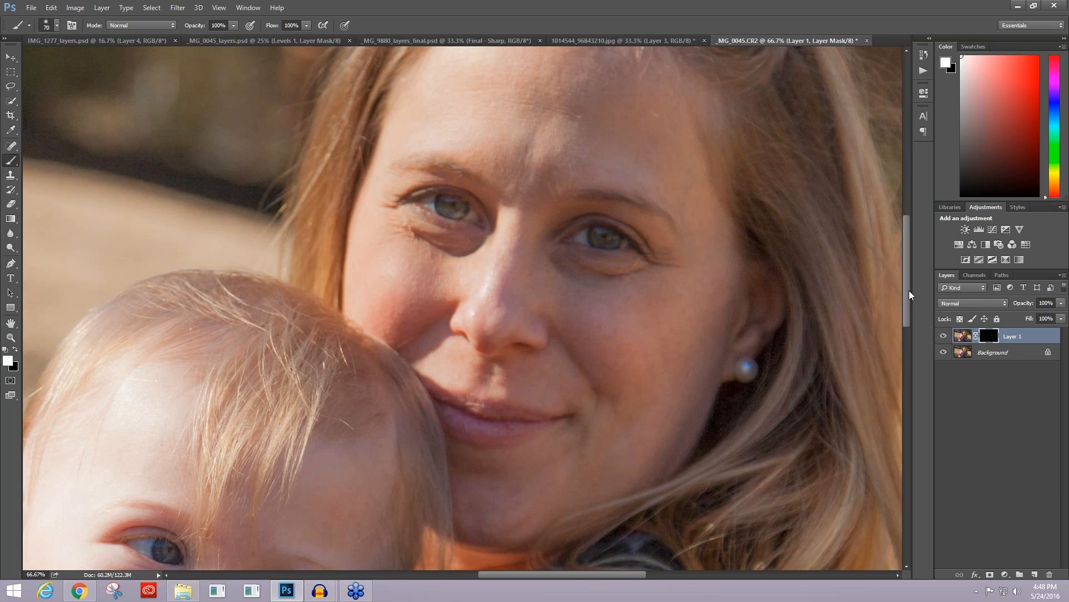
pyautogui.scroll(3, 909, 289)
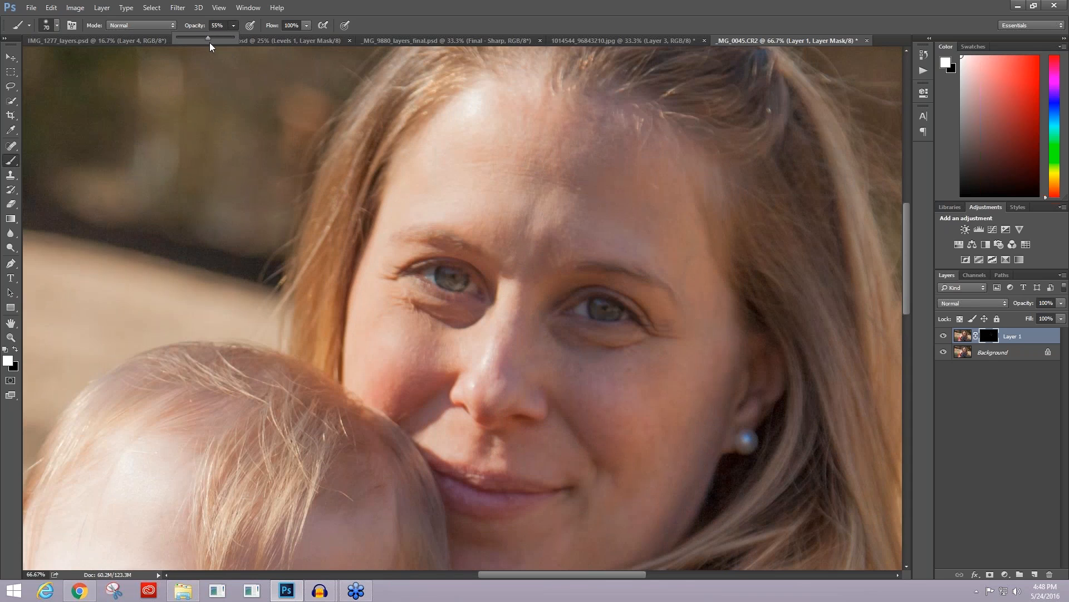
pyautogui.click(537, 174)
# Step: Paint white on the mask over the baby's face at 65% opacity, using a size 200 brush and a size 80 brush for tighter areas
pyautogui.moveTo(905, 291); pyautogui.dragTo(902, 364)
pyautogui.moveTo(509, 574); pyautogui.dragTo(480, 573)
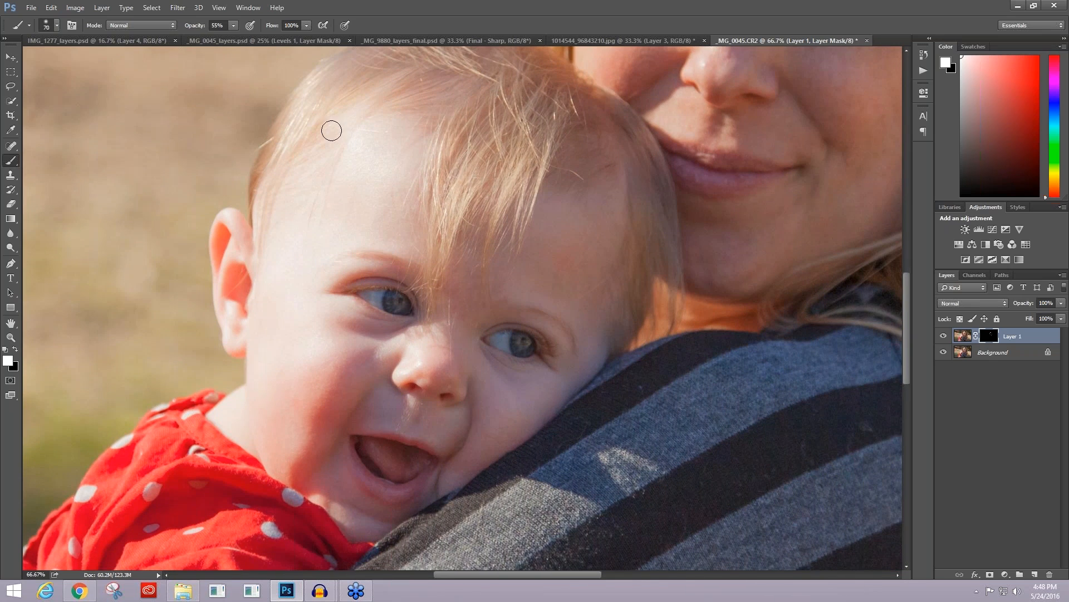
pyautogui.moveTo(233, 37); pyautogui.dragTo(266, 35)
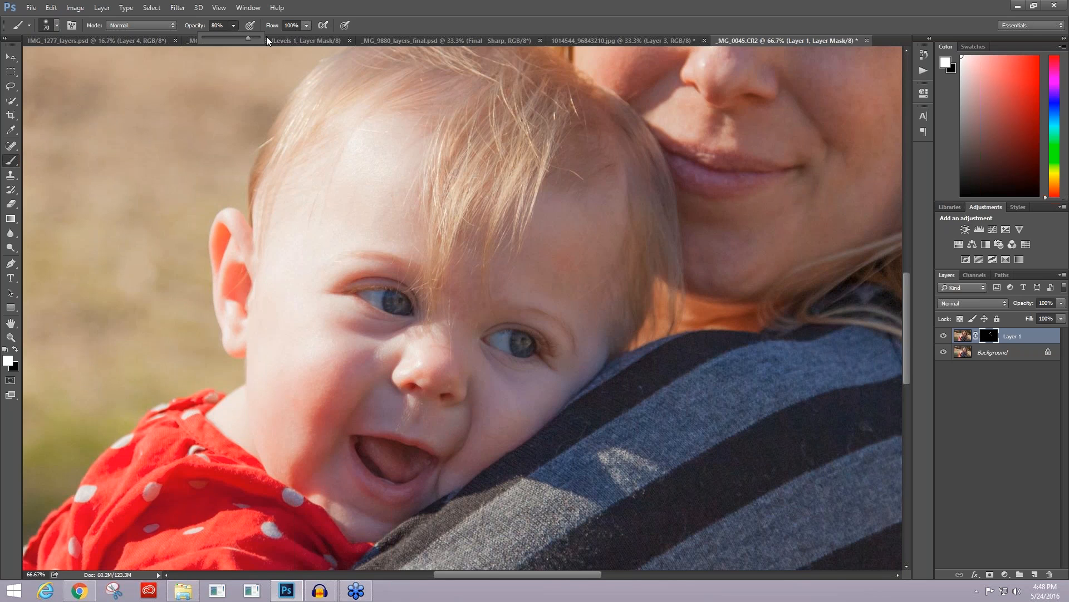
pyautogui.press(']')
pyautogui.press(']')
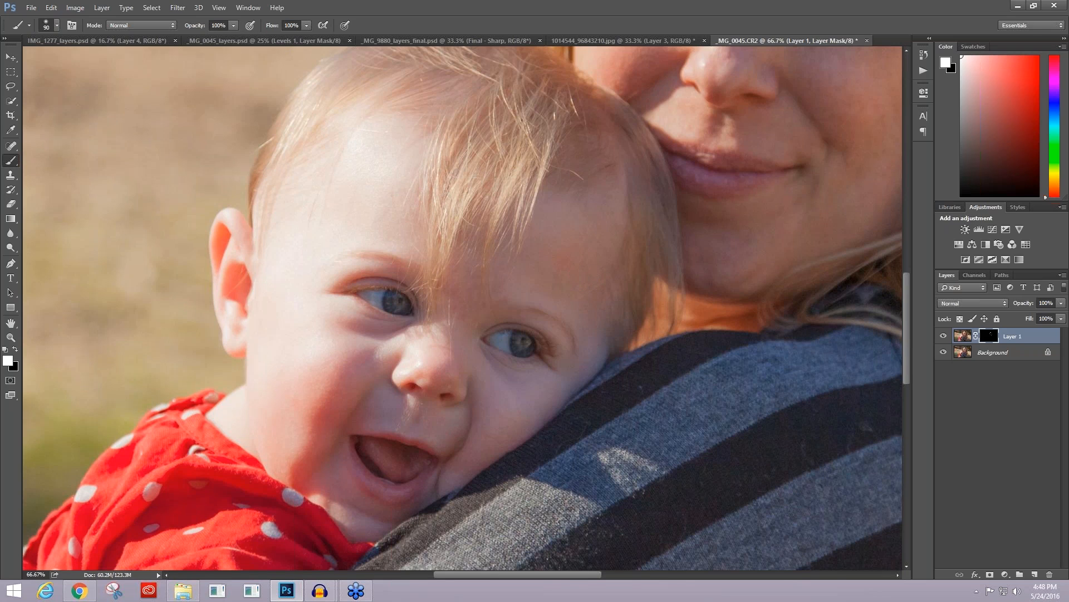
pyautogui.press(']')
pyautogui.click(234, 25)
pyautogui.click(214, 37)
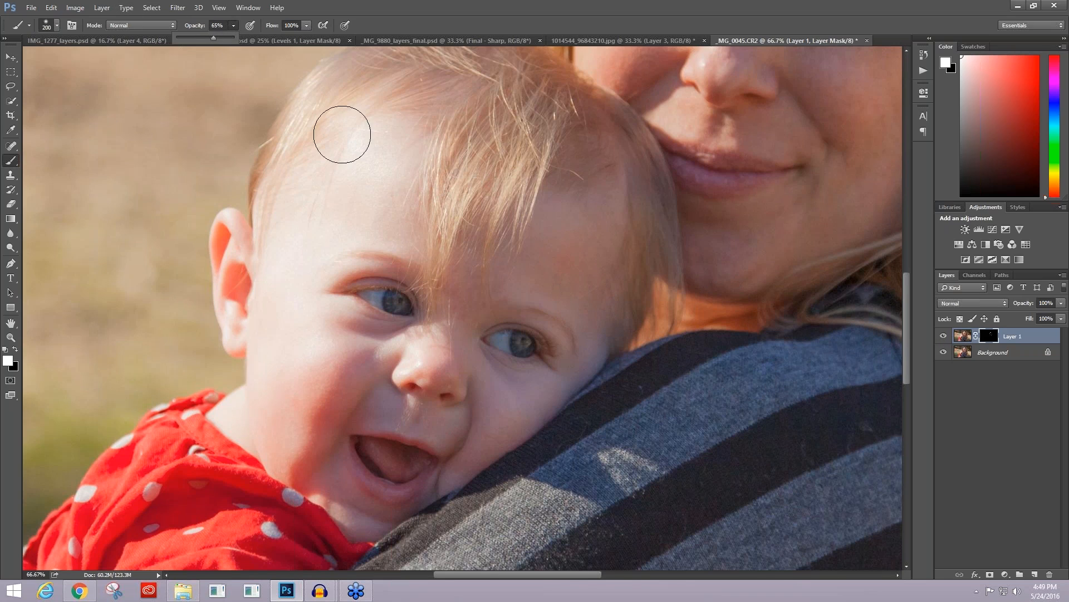
pyautogui.click(601, 303)
pyautogui.press('[')
pyautogui.press('[')
pyautogui.press('[')
pyautogui.press('[')
pyautogui.press('[')
pyautogui.press('[')
pyautogui.moveTo(567, 260); pyautogui.dragTo(577, 252)
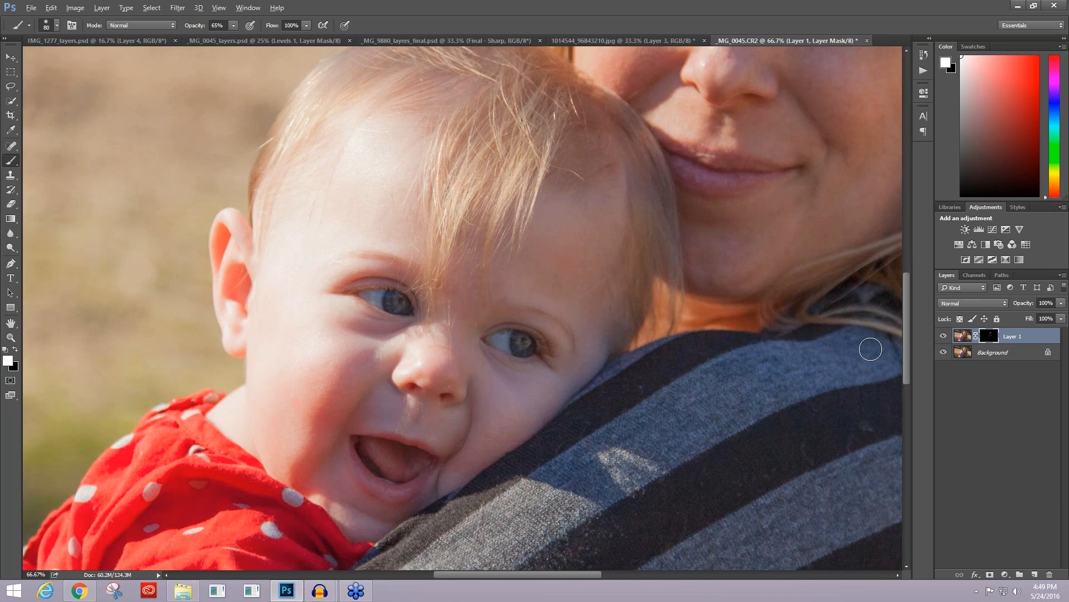
# Step: Stamp all visible layers into a new top layer and start the Topaz Clarity filter on it
pyautogui.hotkey('ctrl', 'shift', 'alt', 'e')
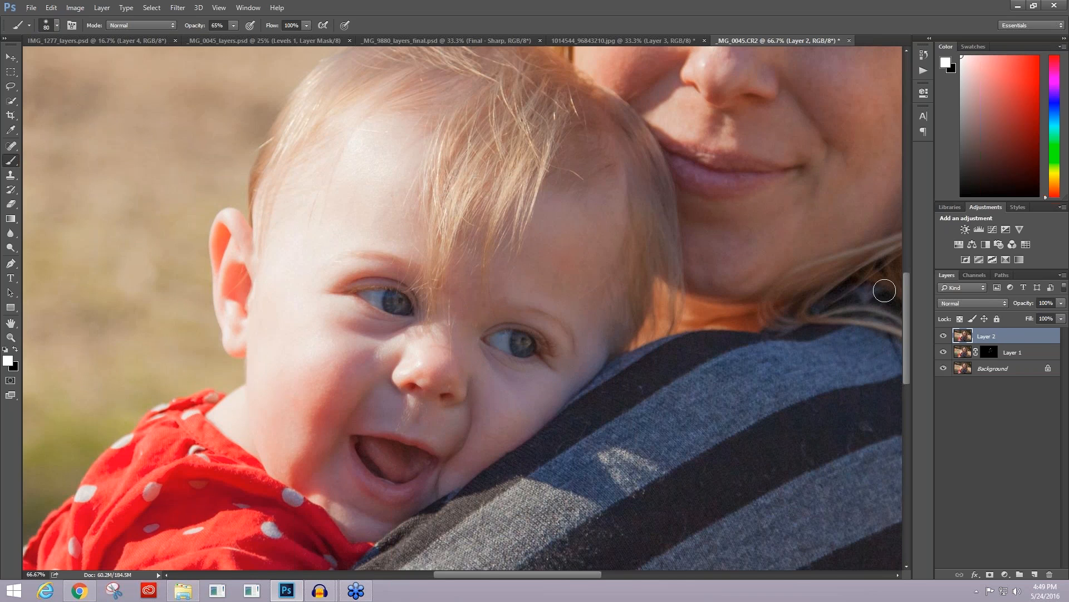
pyautogui.click(179, 7)
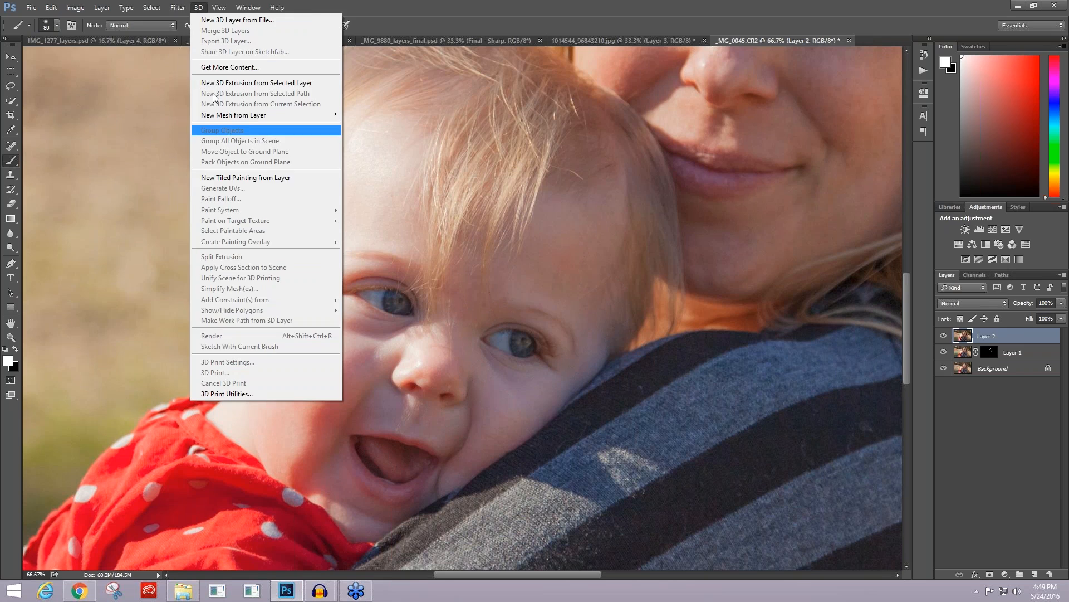
pyautogui.moveTo(224, 256)
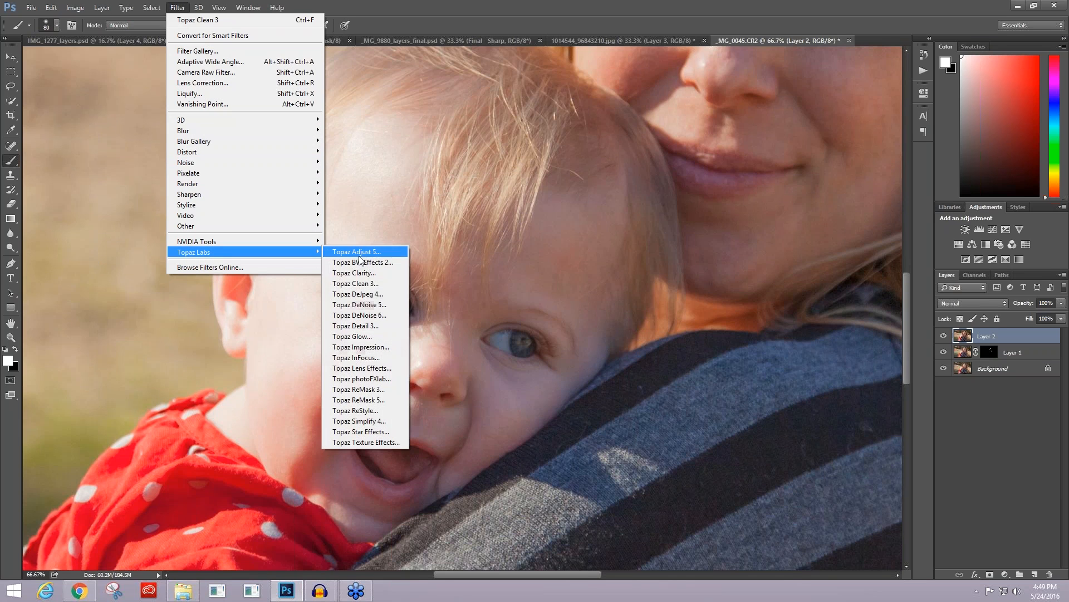
pyautogui.click(386, 281)
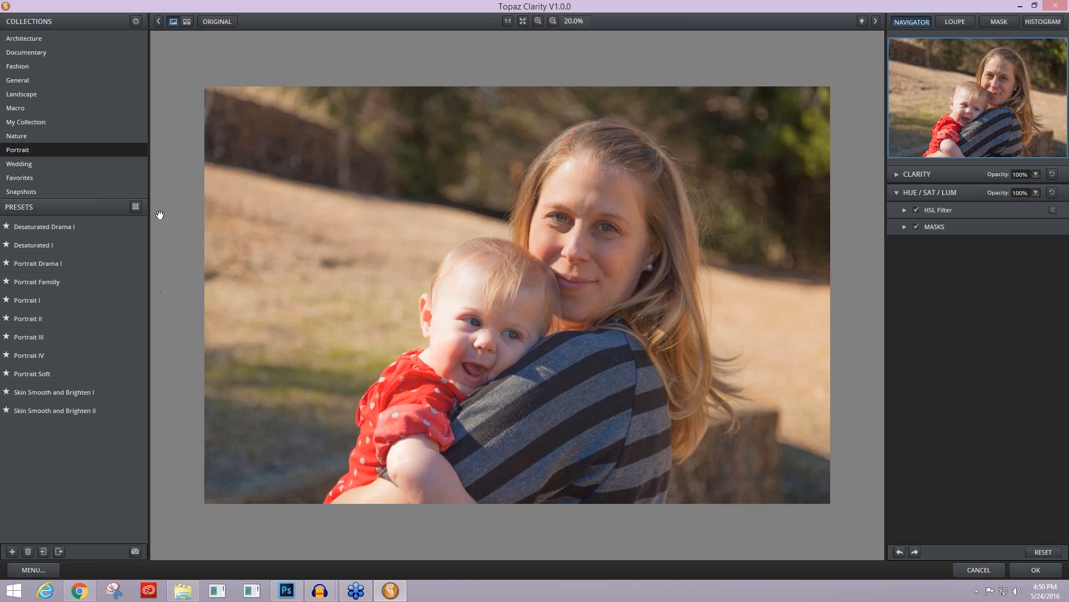
# Step: Reset the Clarity filter's settings and set Micro Contrast to -0.22, checking the mother's face against the original
pyautogui.scroll(1, 580, 262)
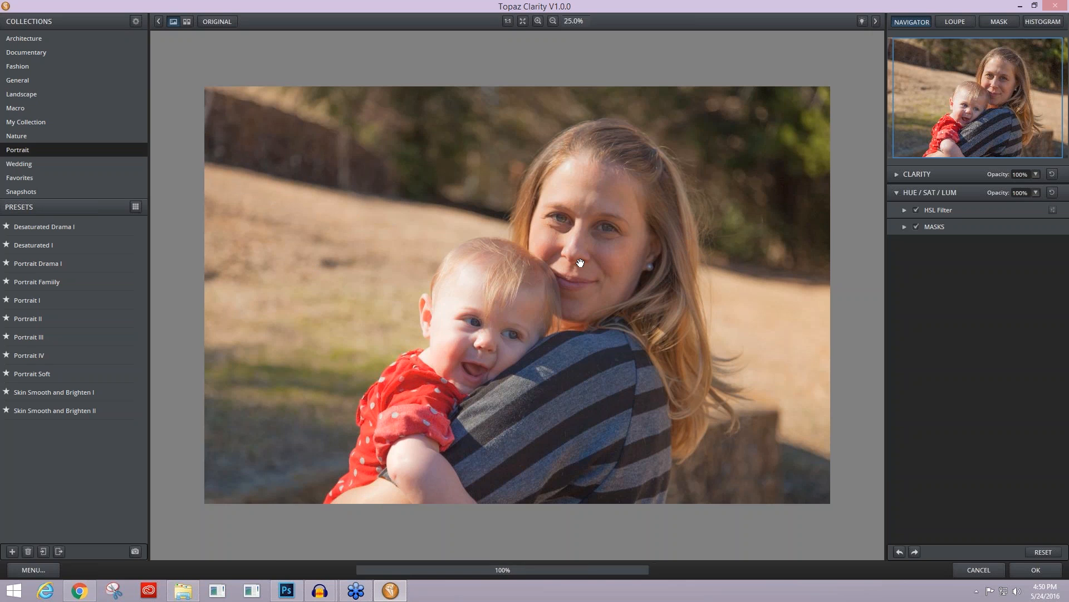
pyautogui.scroll(1, 580, 262)
pyautogui.scroll(1, 581, 263)
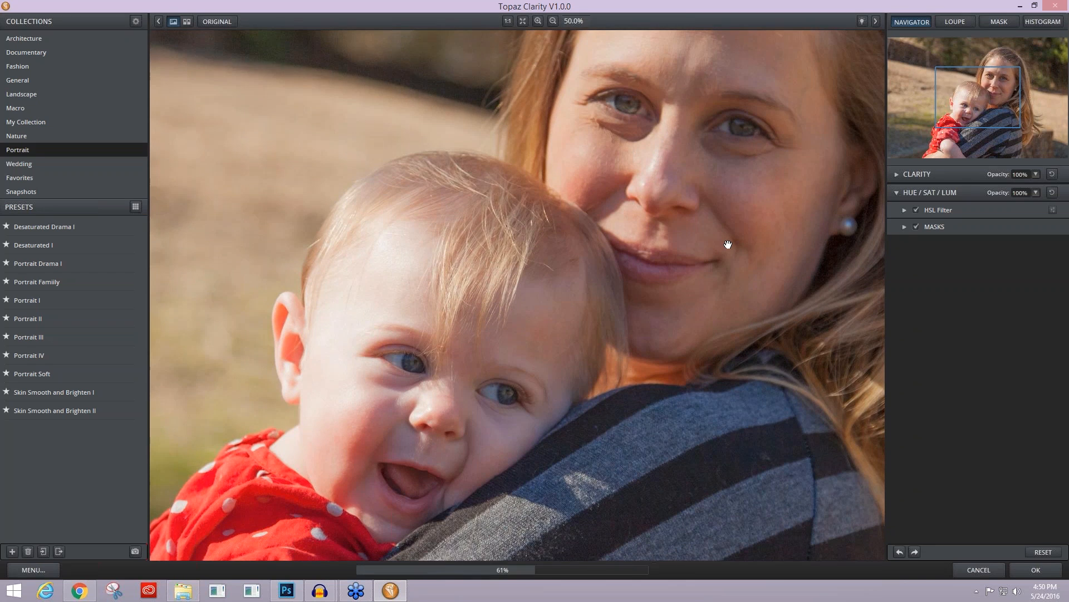
pyautogui.click(1042, 552)
pyautogui.moveTo(980, 101)
pyautogui.mouseDown()
pyautogui.moveTo(987, 85)
pyautogui.moveTo(992, 93)
pyautogui.mouseUp()
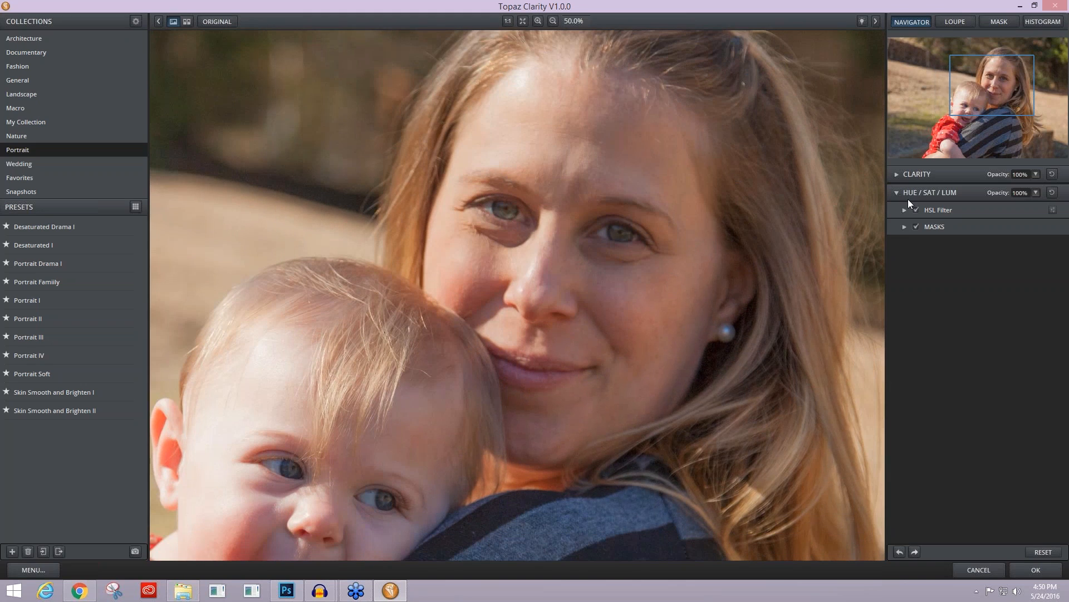
pyautogui.click(897, 174)
pyautogui.moveTo(990, 212); pyautogui.dragTo(982, 212)
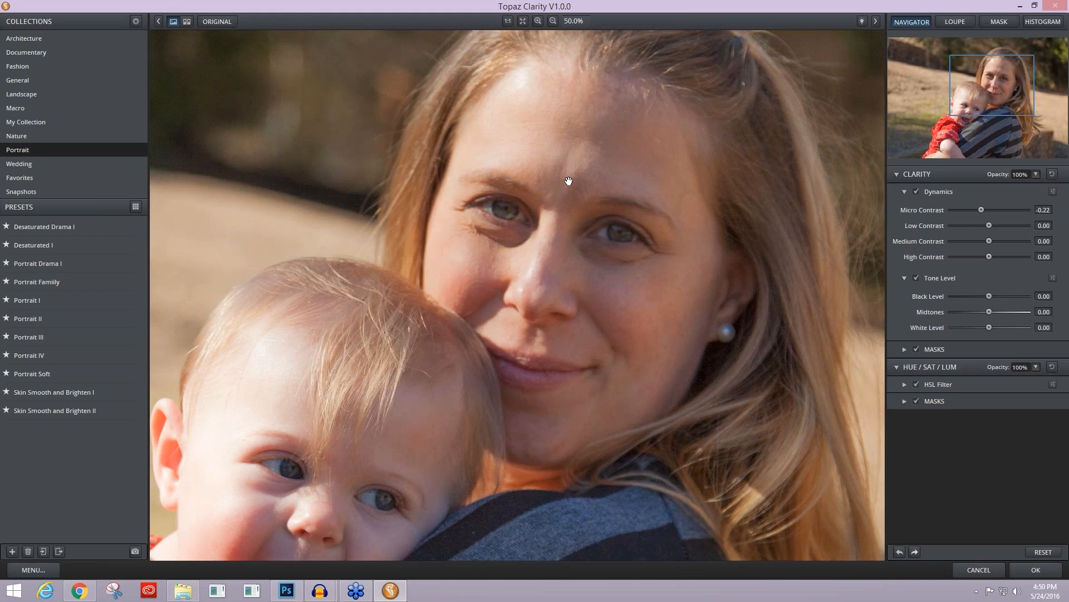
pyautogui.press('space')
# Step: Set Low Contrast to -0.06, Medium Contrast to -0.16 and High Contrast to -0.05
pyautogui.moveTo(989, 225); pyautogui.dragTo(987, 242)
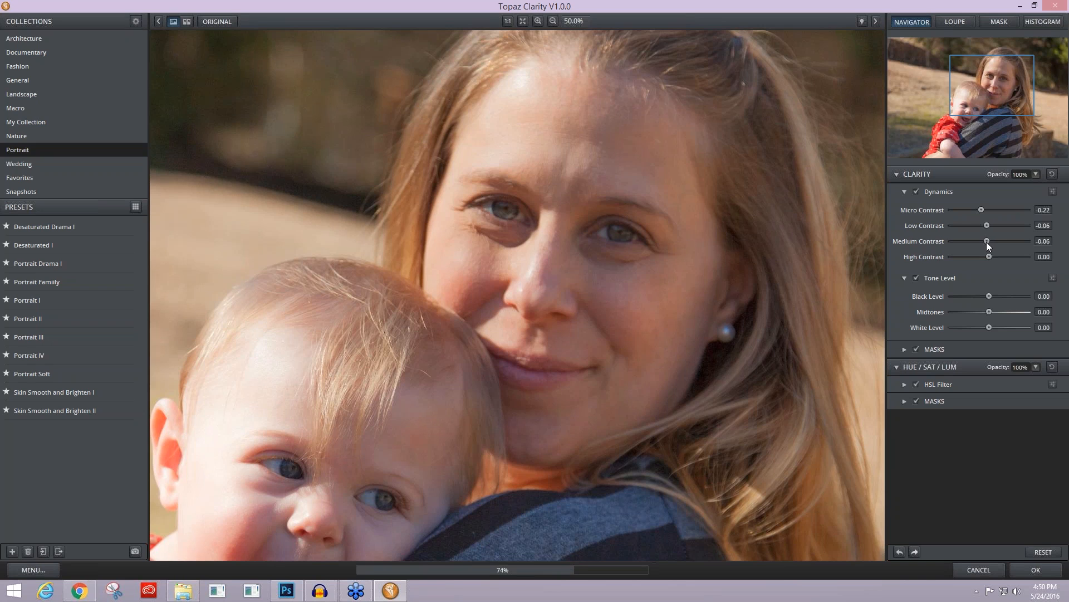
pyautogui.moveTo(987, 240); pyautogui.dragTo(982, 241)
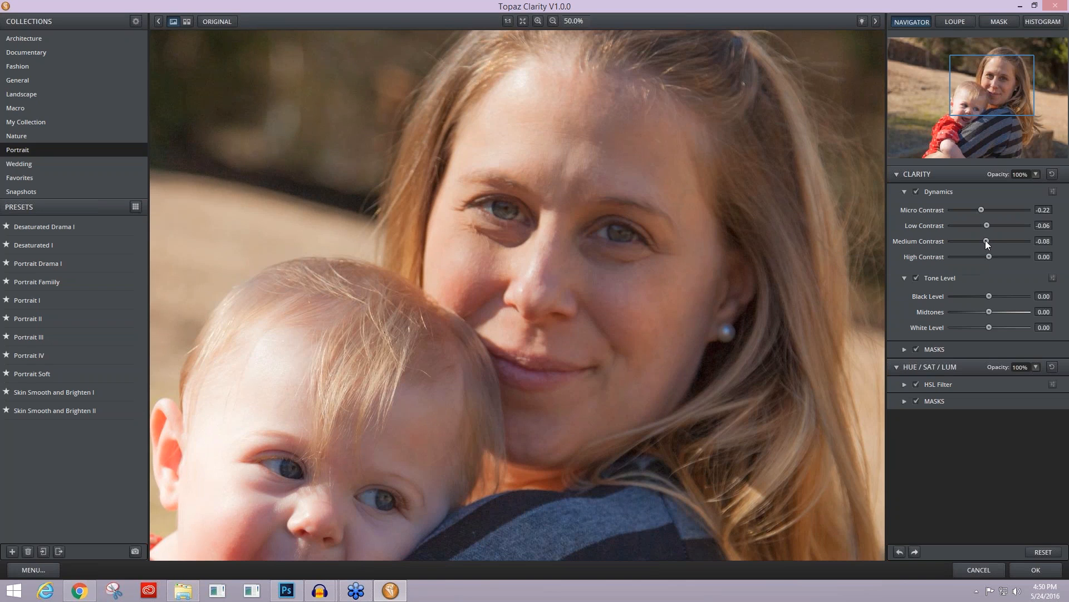
pyautogui.moveTo(982, 240)
pyautogui.mouseDown()
pyautogui.moveTo(1000, 241)
pyautogui.moveTo(984, 237)
pyautogui.mouseUp()
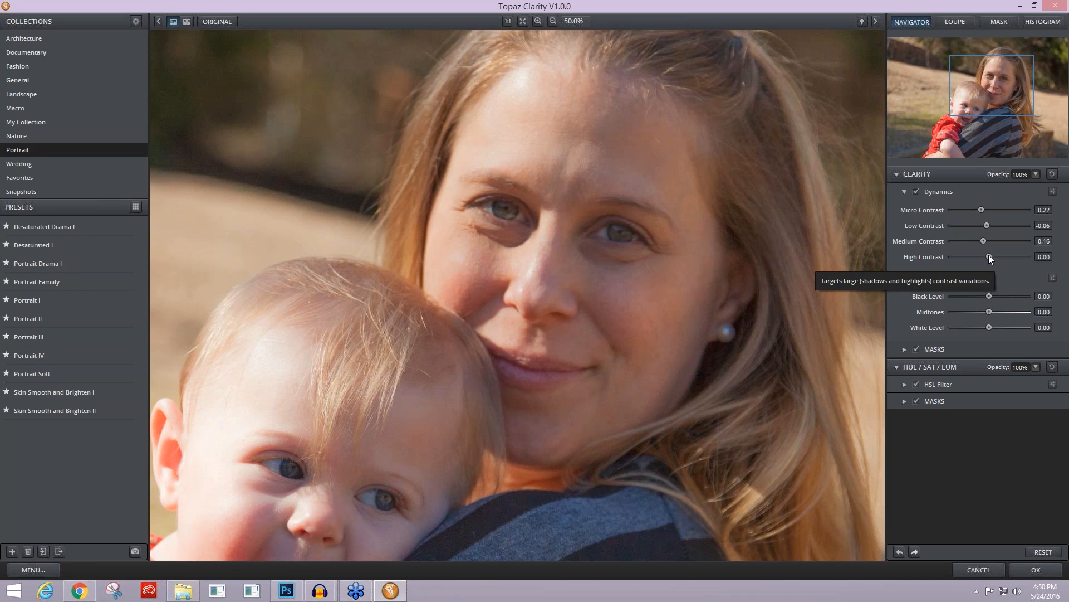
pyautogui.moveTo(989, 255); pyautogui.dragTo(992, 255)
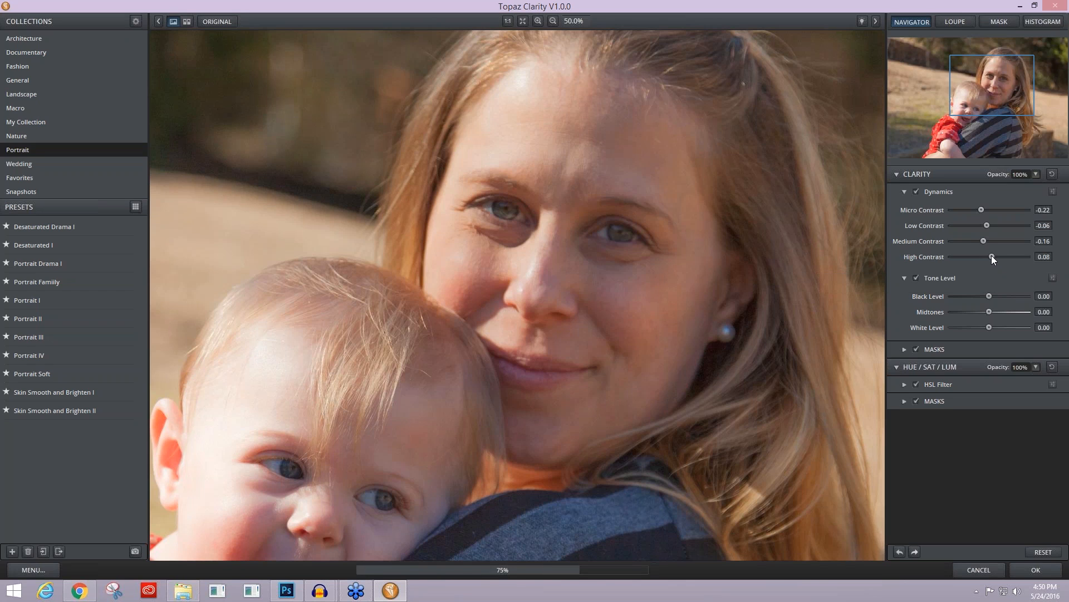
pyautogui.moveTo(992, 255); pyautogui.dragTo(987, 257)
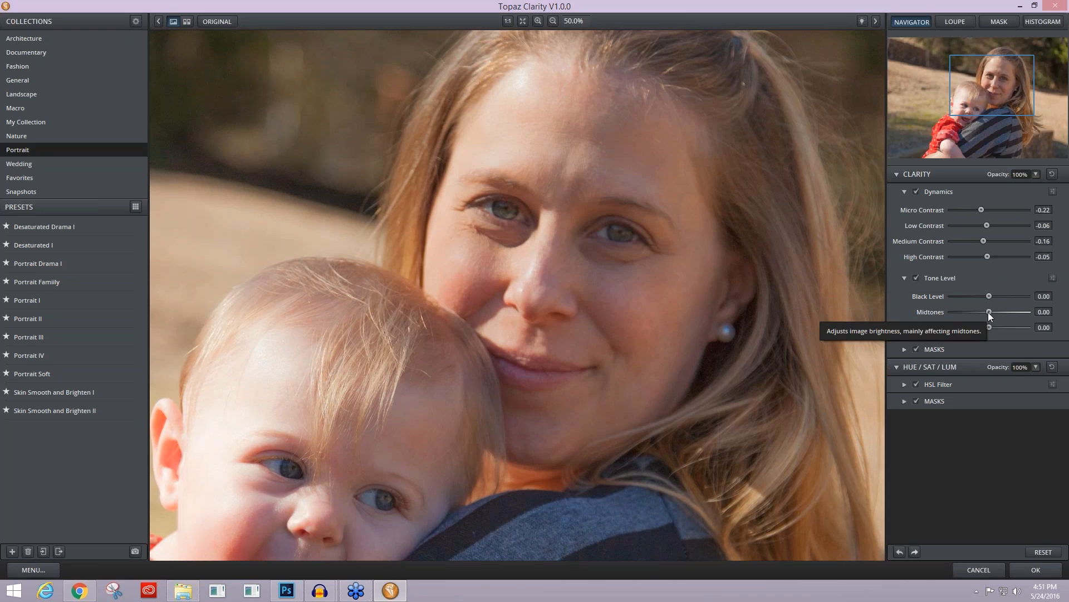
# Step: Set the tone levels to Black Level -0.02, Midtones 0.05 and White Level -0.05, and compare with the original
pyautogui.moveTo(988, 312); pyautogui.dragTo(990, 311)
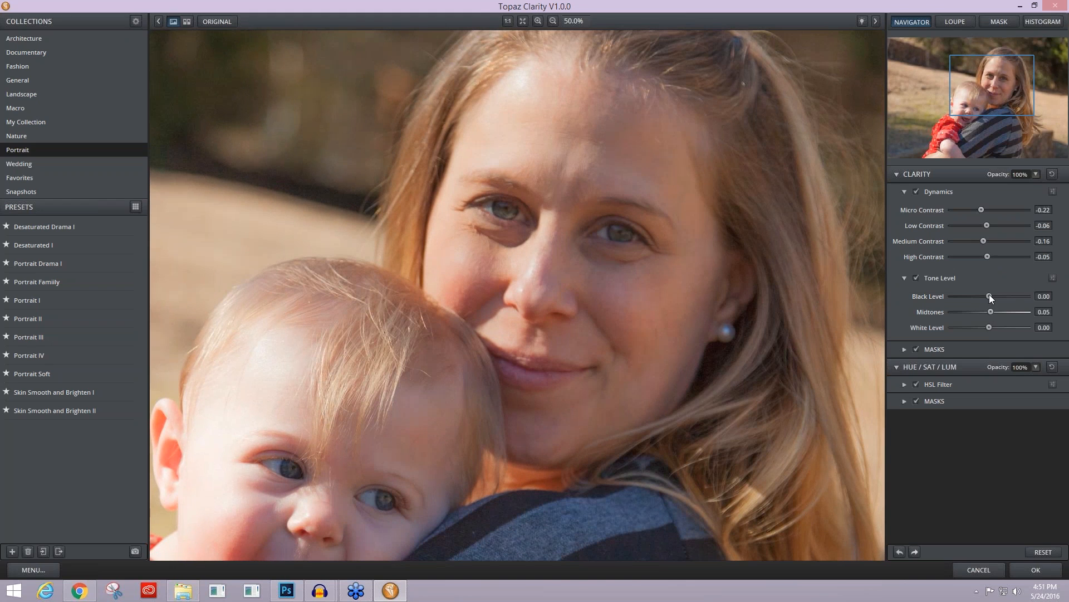
pyautogui.moveTo(988, 293); pyautogui.dragTo(987, 293)
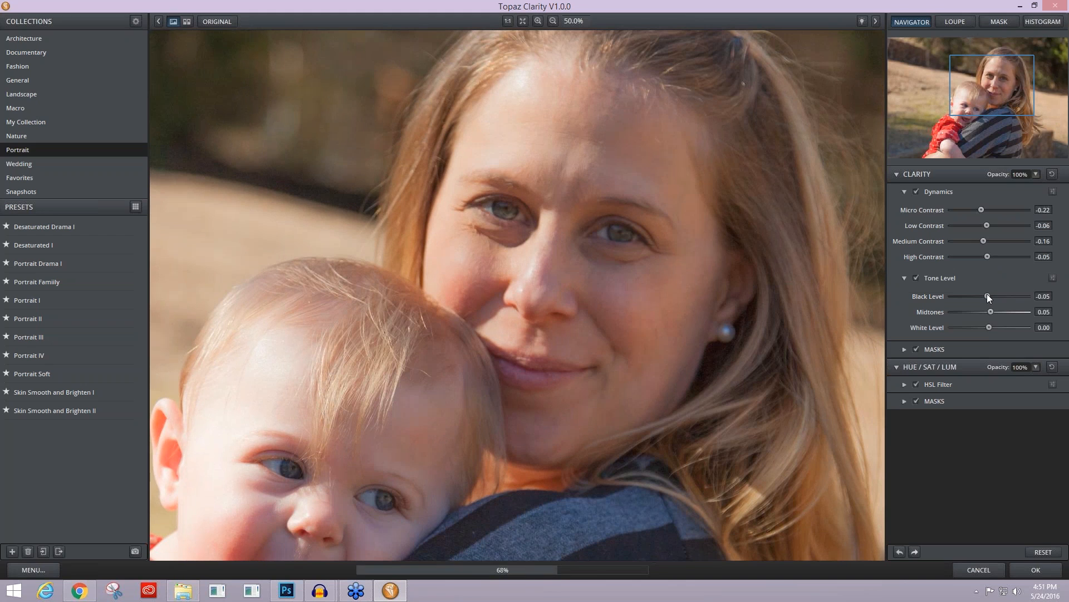
pyautogui.moveTo(988, 293); pyautogui.dragTo(988, 293)
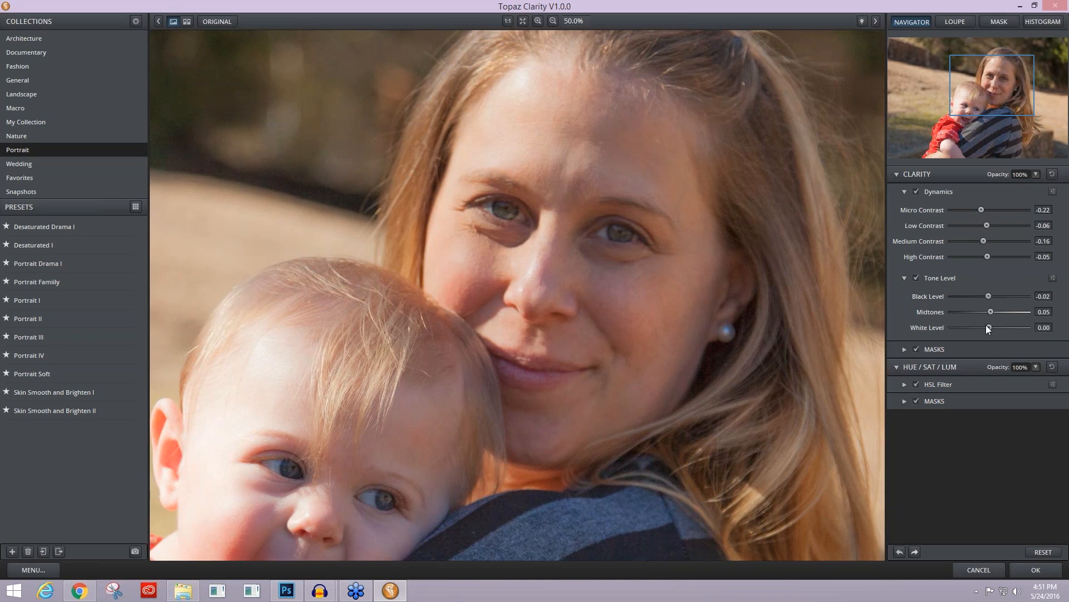
pyautogui.moveTo(988, 326); pyautogui.dragTo(987, 327)
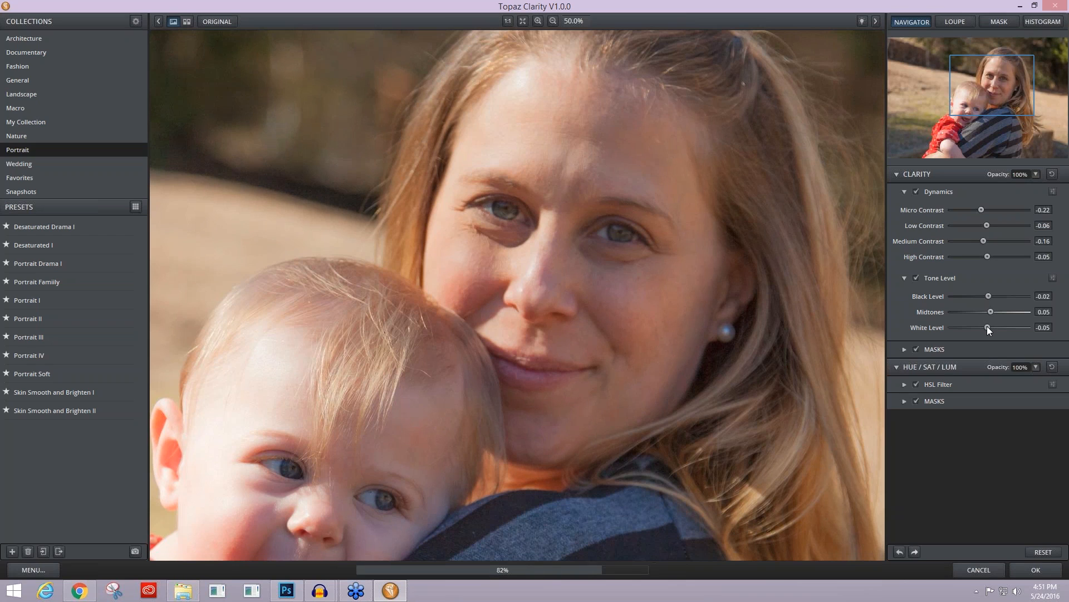
pyautogui.moveTo(735, 332); pyautogui.dragTo(736, 332)
pyautogui.moveTo(636, 338); pyautogui.dragTo(635, 255)
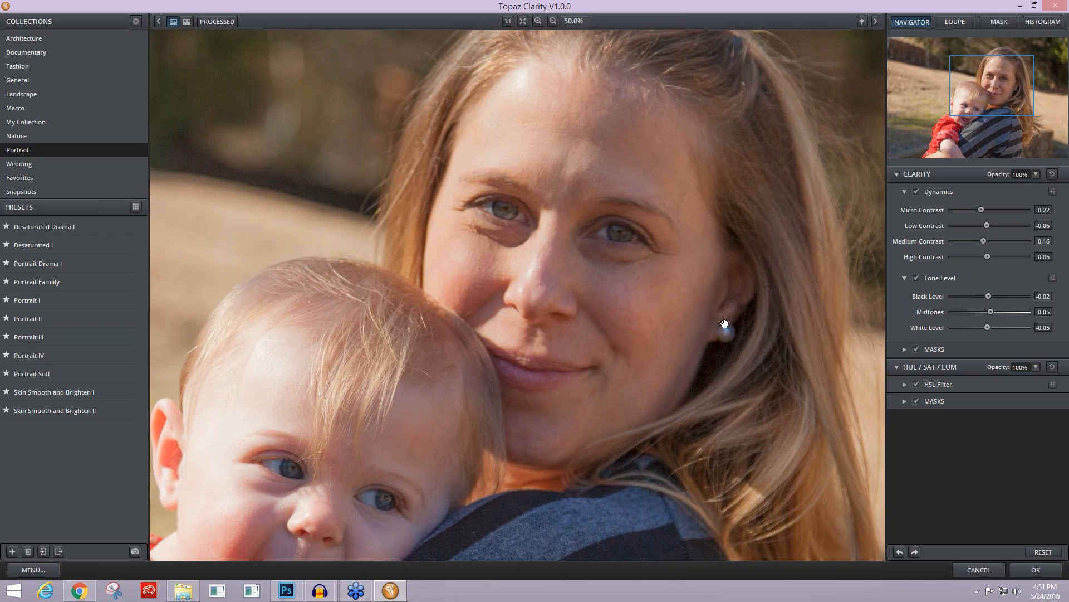
pyautogui.moveTo(773, 370); pyautogui.dragTo(878, 339)
# Step: Invert the Clarity mask to black and switch it to Reveal mode
pyautogui.click(905, 350)
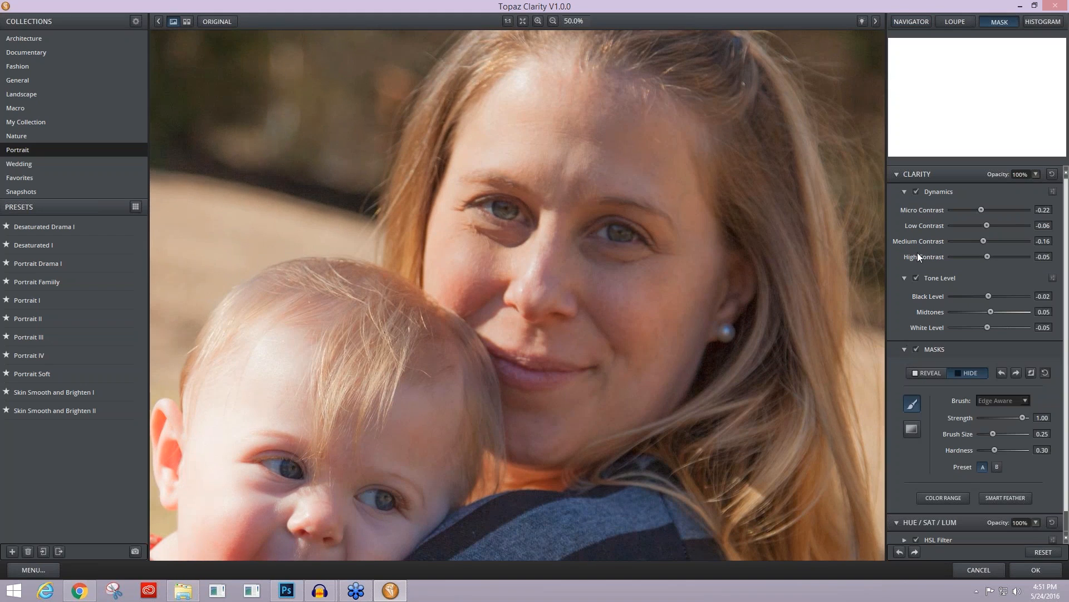
pyautogui.click(902, 191)
pyautogui.click(904, 207)
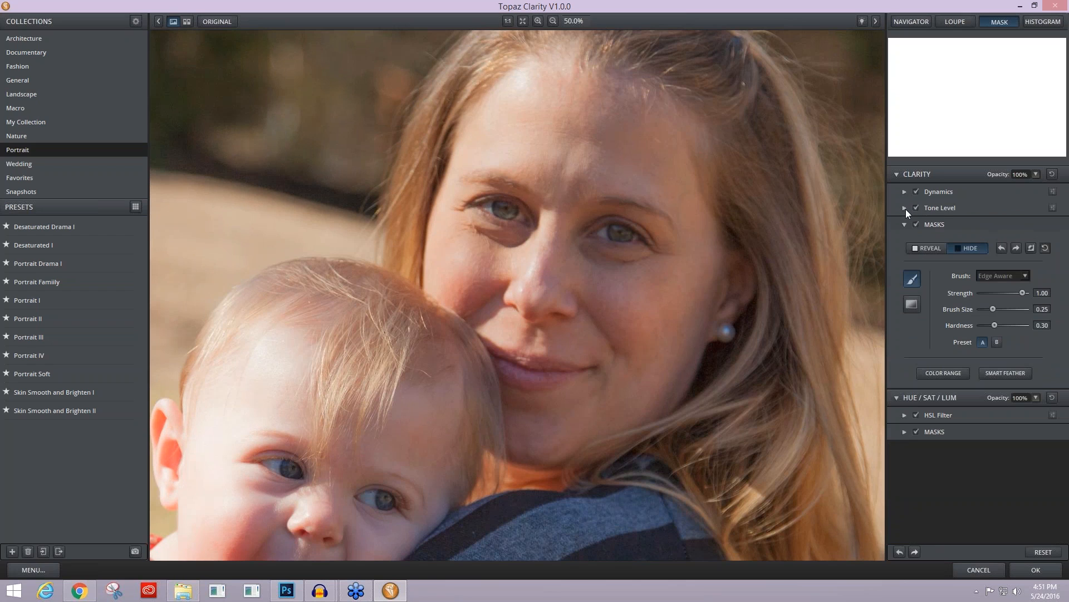
pyautogui.click(1031, 248)
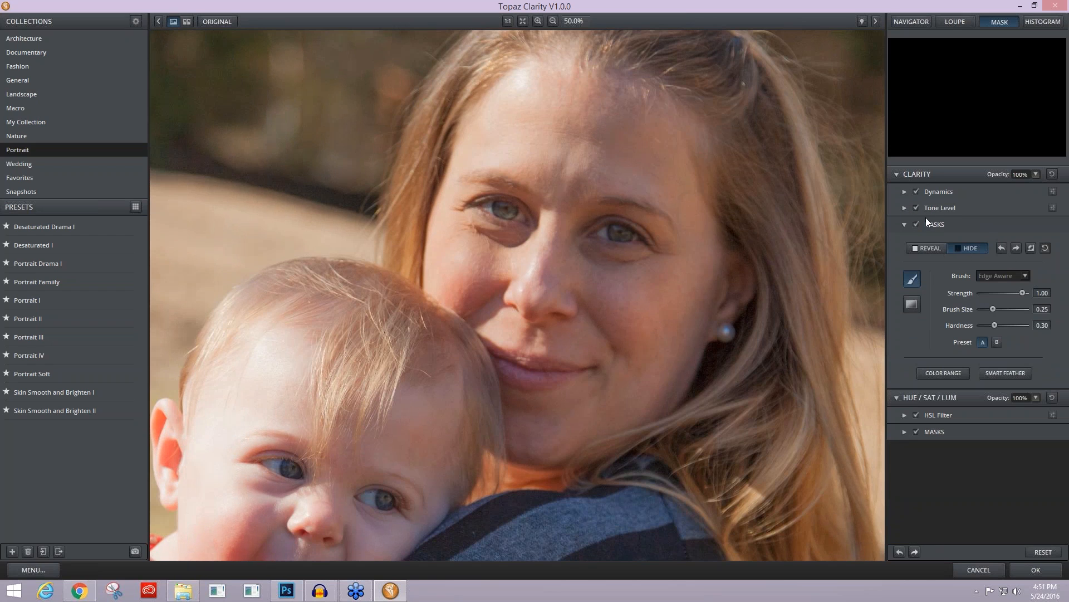
pyautogui.click(934, 247)
# Step: Reveal the mother's bright forehead skin tone with a Color Range mask selection at size 0.02 and sensitivity 1.00
pyautogui.click(945, 374)
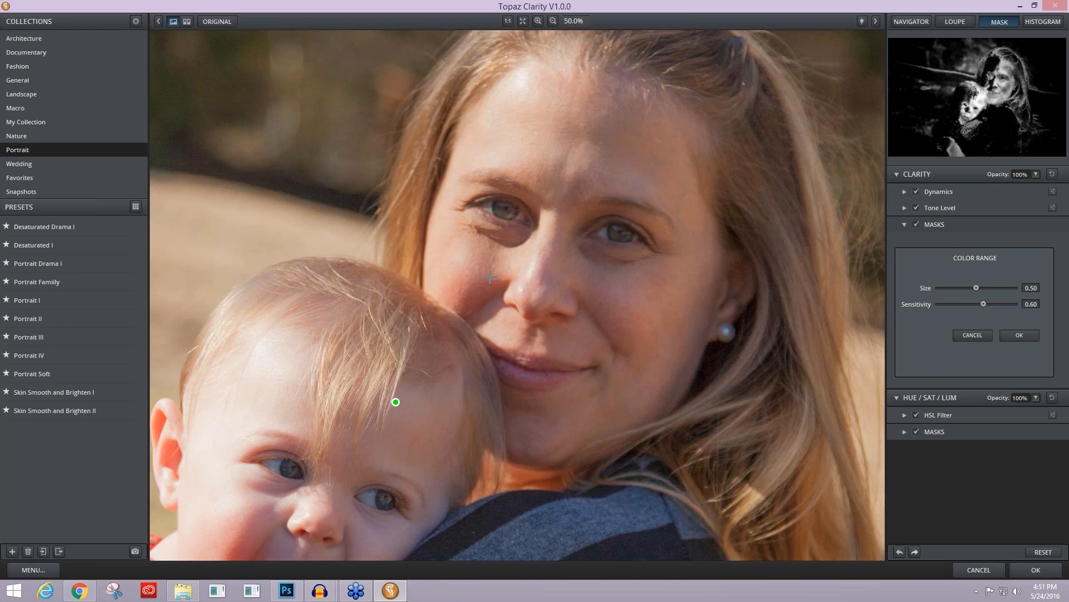
pyautogui.moveTo(396, 401); pyautogui.dragTo(539, 120)
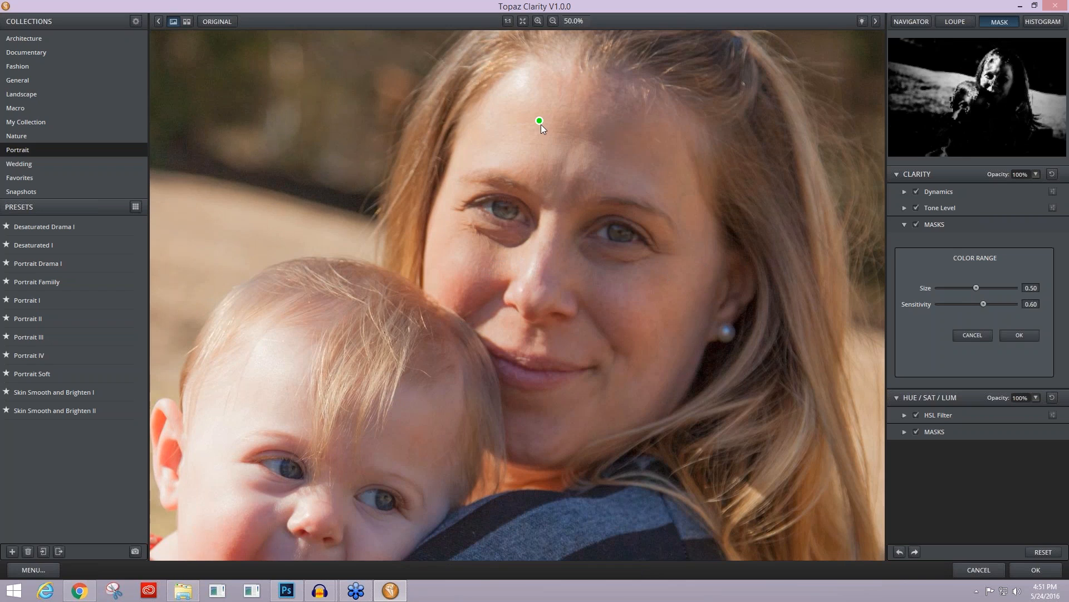
pyautogui.click(521, 144)
pyautogui.click(531, 131)
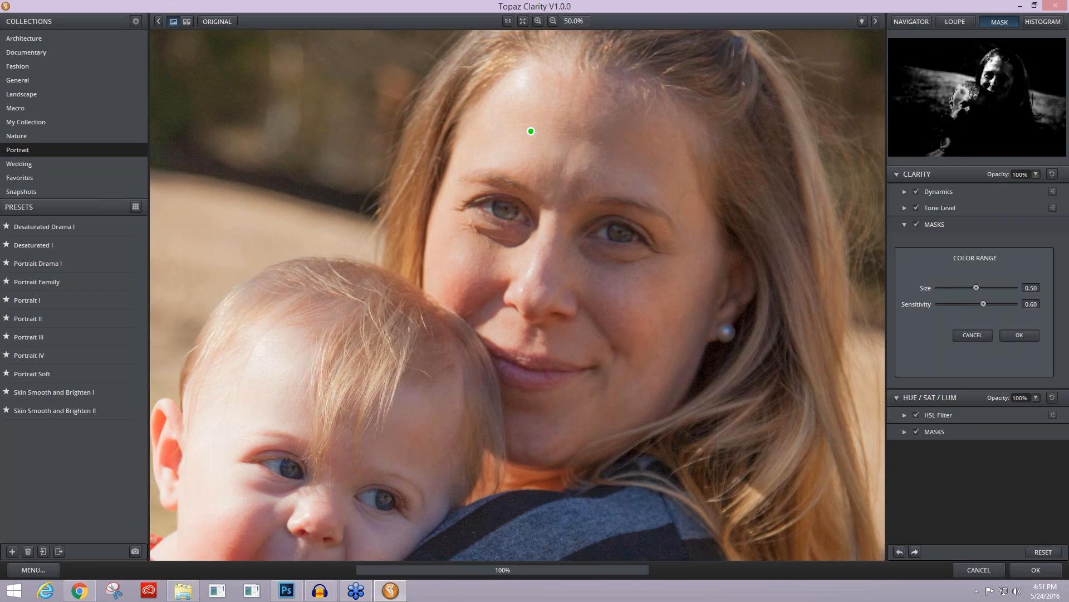
pyautogui.click(517, 136)
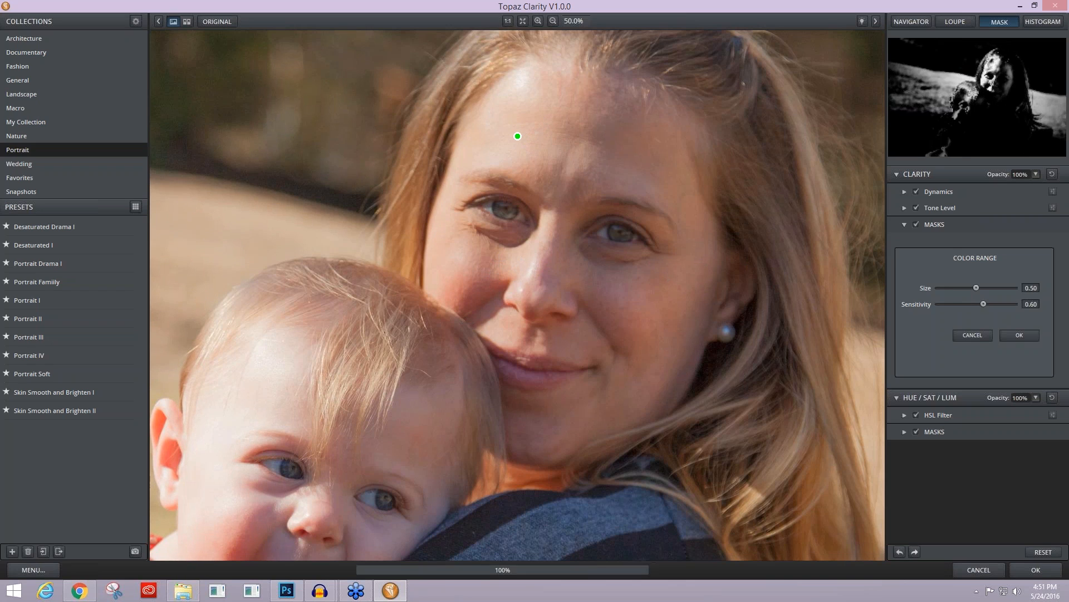
pyautogui.click(1016, 305)
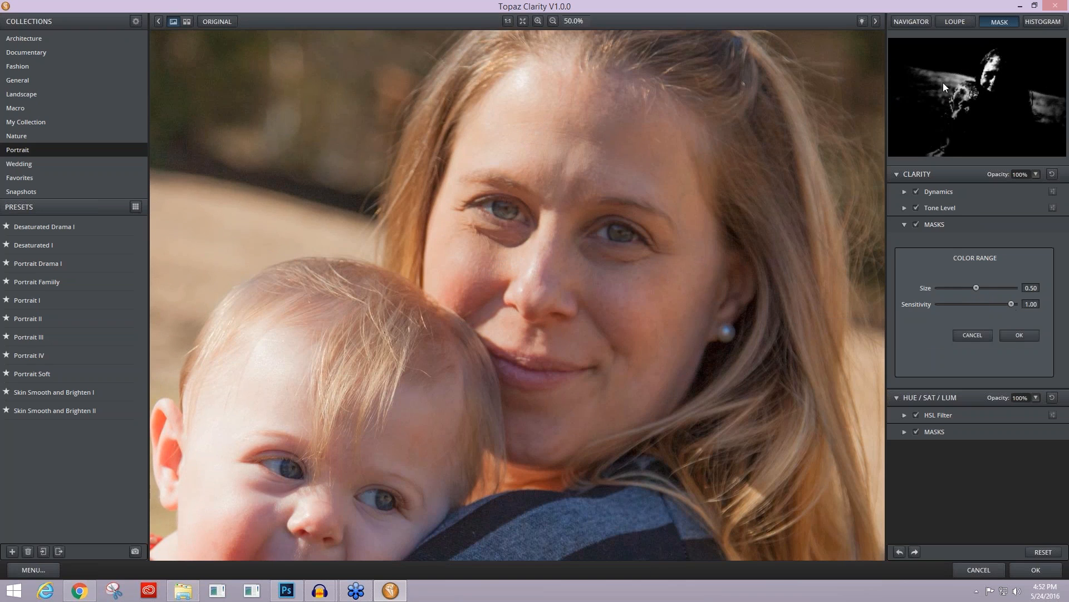
pyautogui.moveTo(977, 286); pyautogui.dragTo(941, 290)
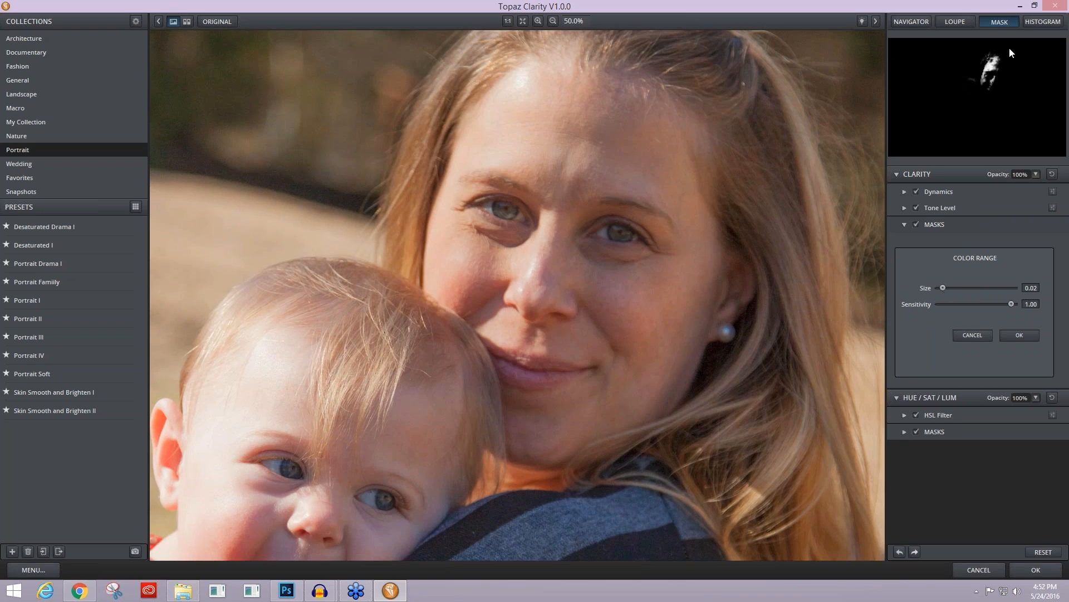
pyautogui.click(1017, 334)
# Step: Add the skin tone at the middle of the mother's forehead to the Color Range mask with size 0.05 and sensitivity 0.75
pyautogui.click(946, 371)
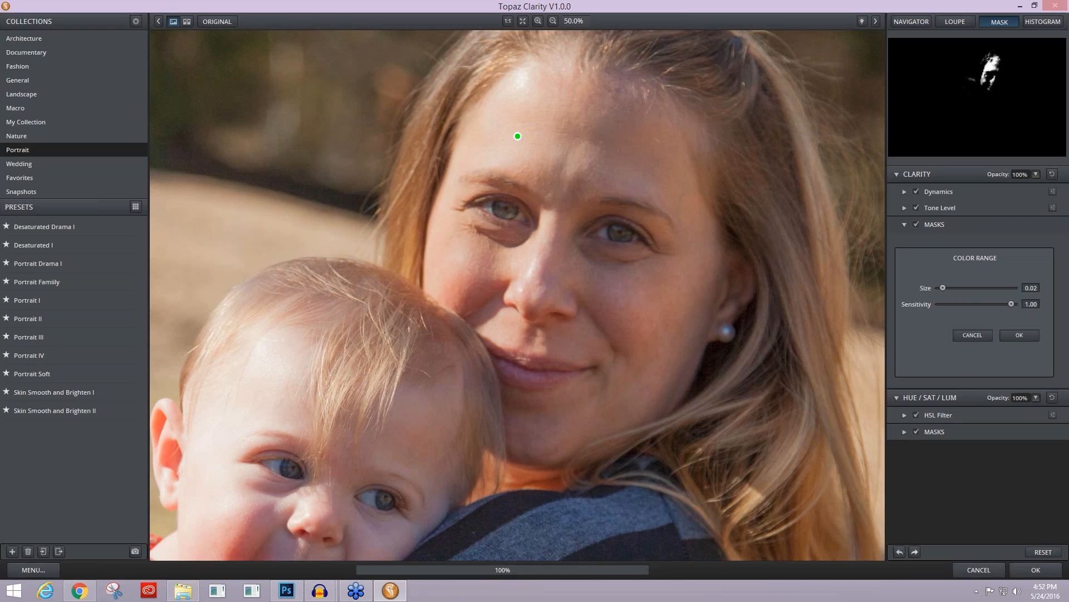
pyautogui.click(616, 151)
pyautogui.moveTo(616, 151); pyautogui.dragTo(576, 126)
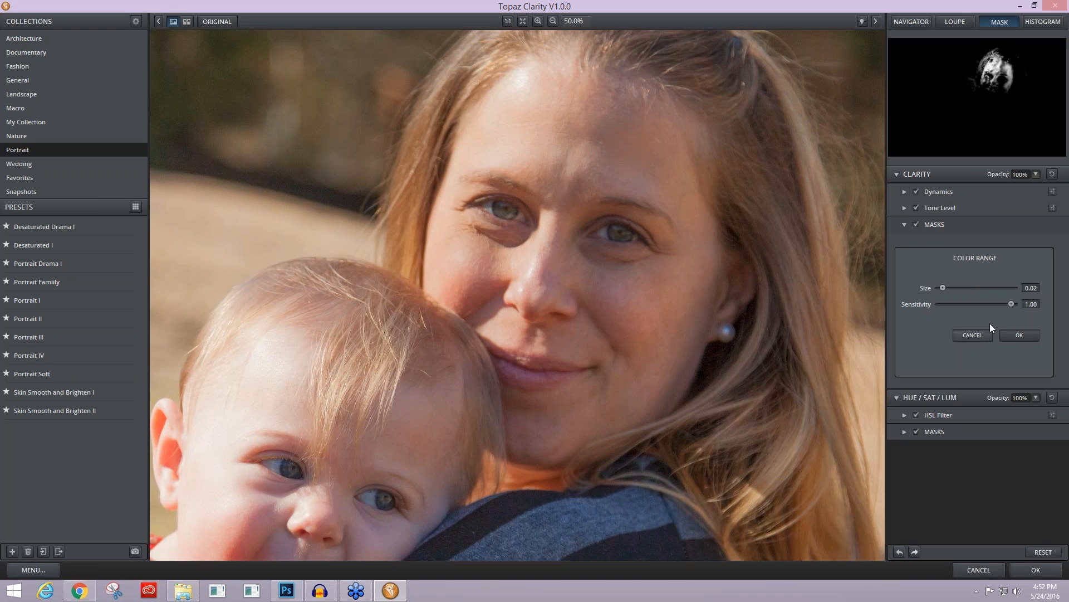
pyautogui.moveTo(948, 286); pyautogui.dragTo(944, 286)
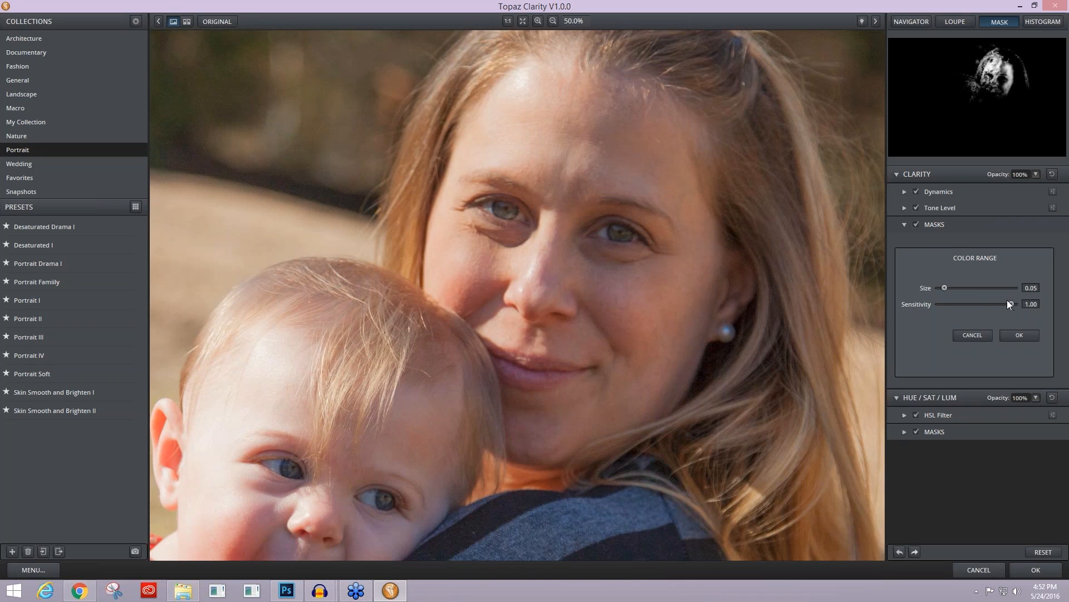
pyautogui.moveTo(1009, 304); pyautogui.dragTo(995, 304)
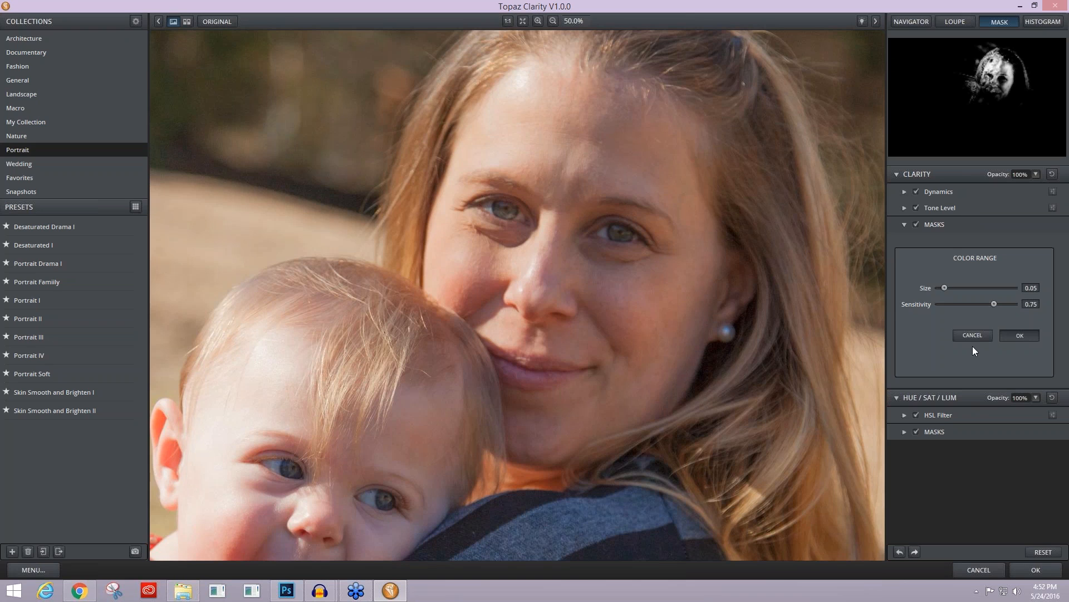
# Step: Add the shaded side of the mother's forehead to the Color Range mask with size 0.01 and sensitivity 0.89
pyautogui.moveTo(576, 126); pyautogui.dragTo(658, 166)
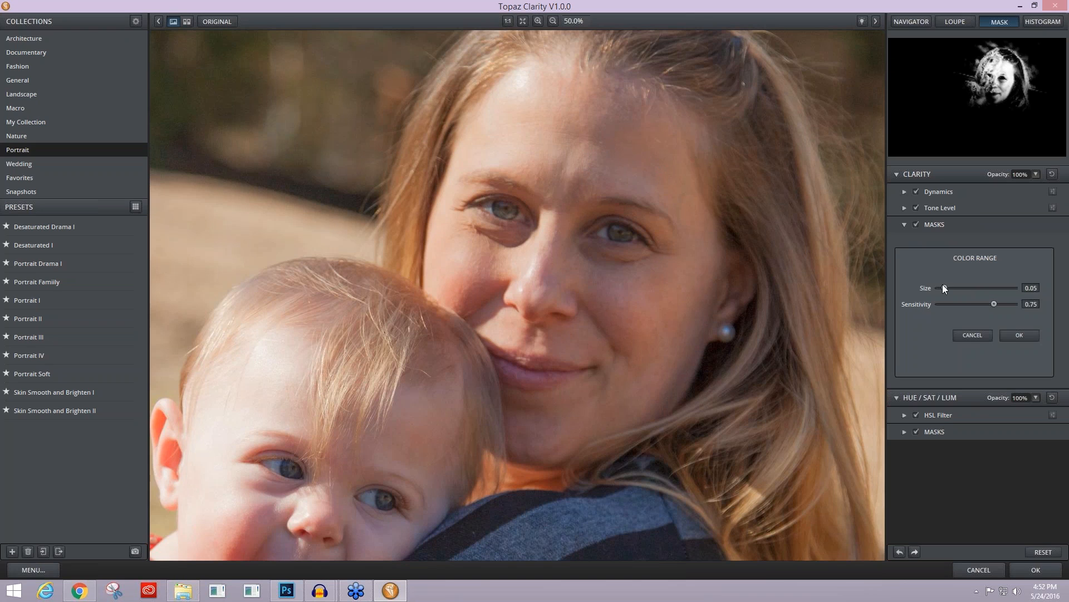
pyautogui.moveTo(943, 286); pyautogui.dragTo(1004, 304)
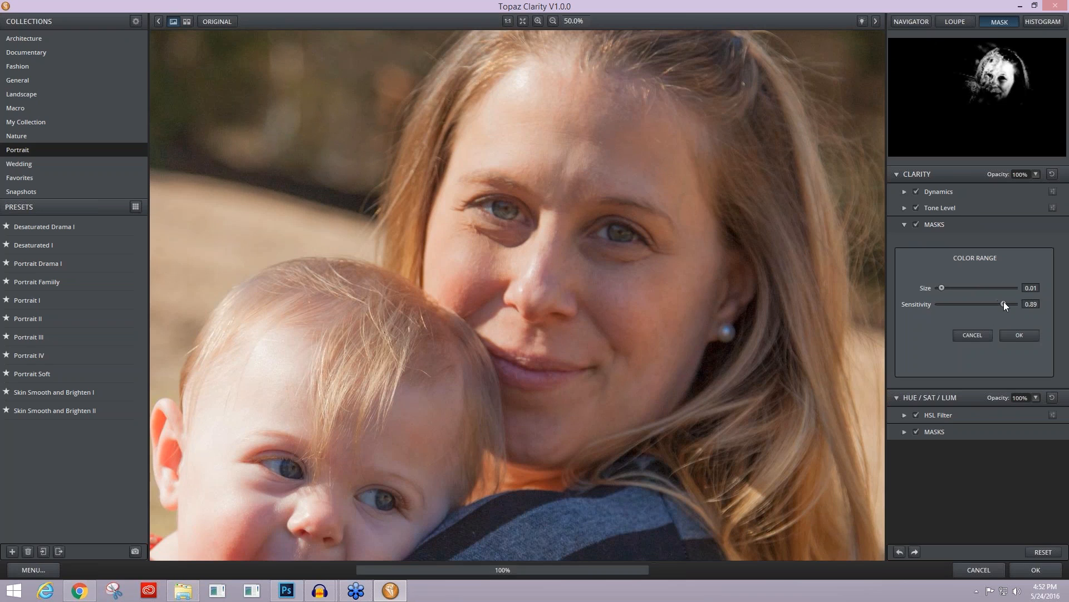
pyautogui.click(1007, 335)
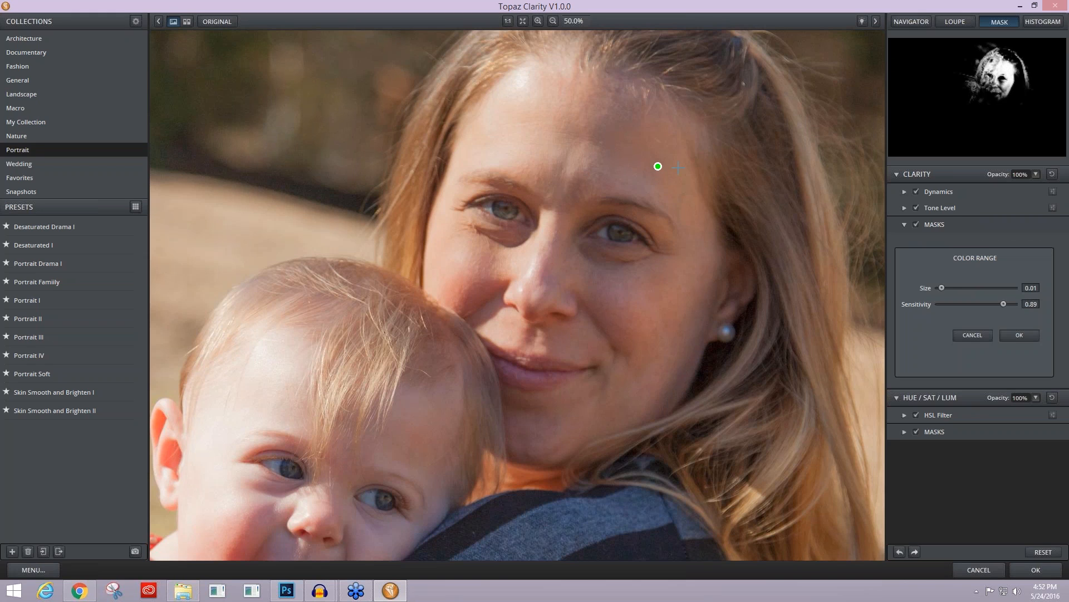
# Step: Add the mother's shaded cheek below the eye to the mask with Color Range size 0.04 and sensitivity 1.00
pyautogui.click(601, 262)
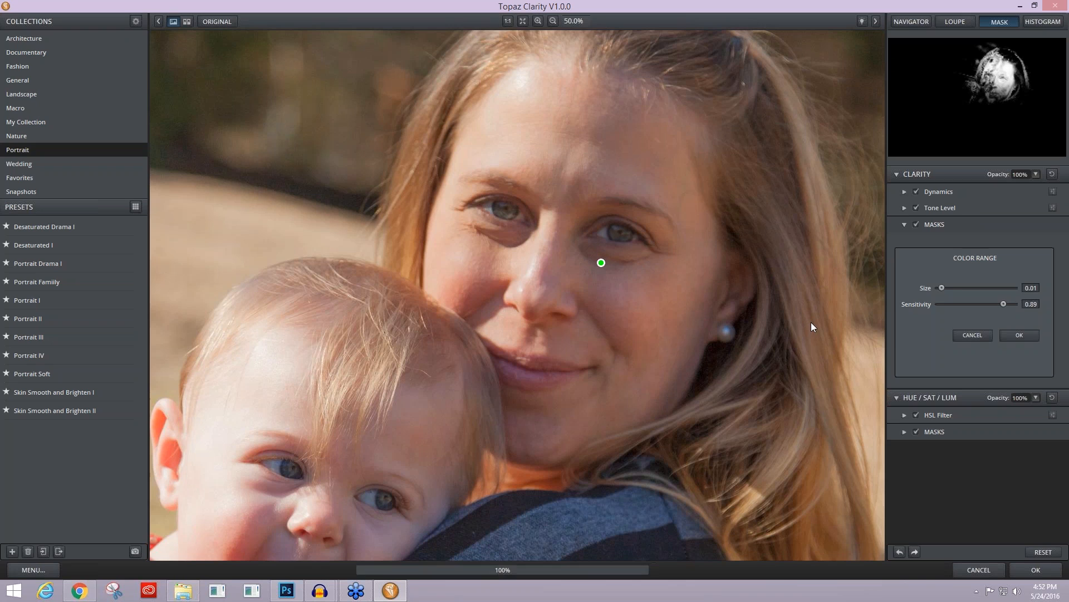
pyautogui.moveTo(957, 289); pyautogui.dragTo(943, 287)
pyautogui.moveTo(1008, 304); pyautogui.dragTo(1013, 304)
pyautogui.click(600, 284)
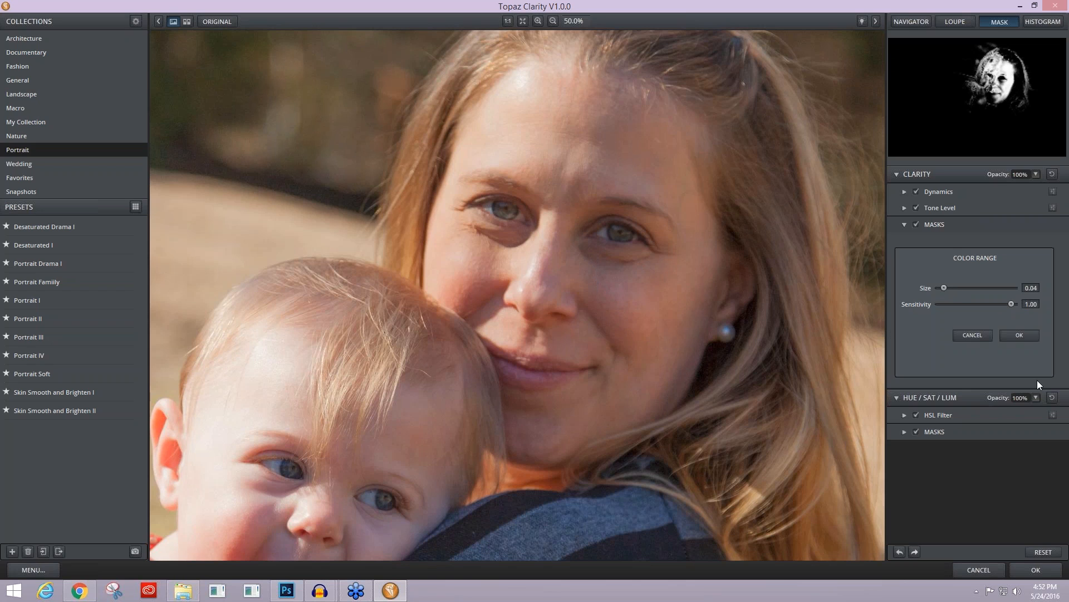
pyautogui.click(1024, 333)
# Step: Add the mother's chin skin tone to the mask with Color Range size 0.00 and sensitivity 1.00
pyautogui.click(940, 372)
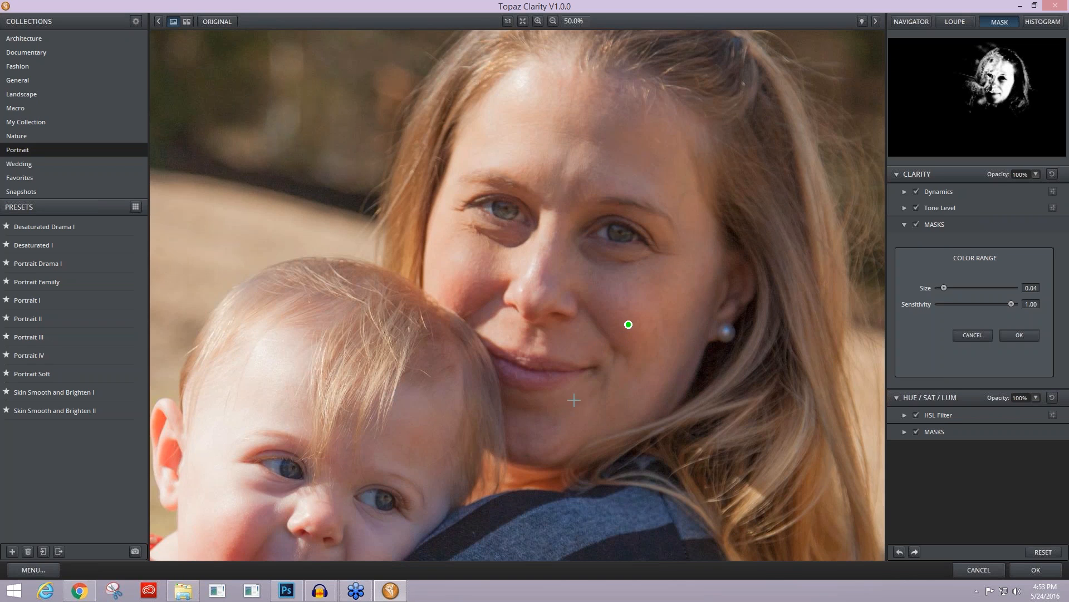
pyautogui.click(538, 421)
pyautogui.click(532, 426)
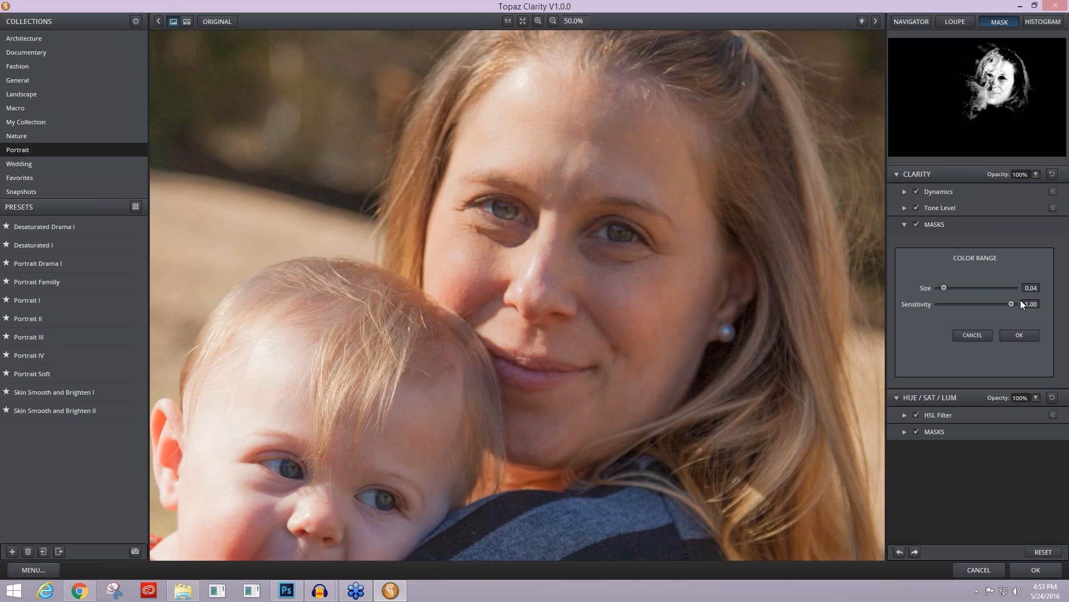
pyautogui.click(936, 286)
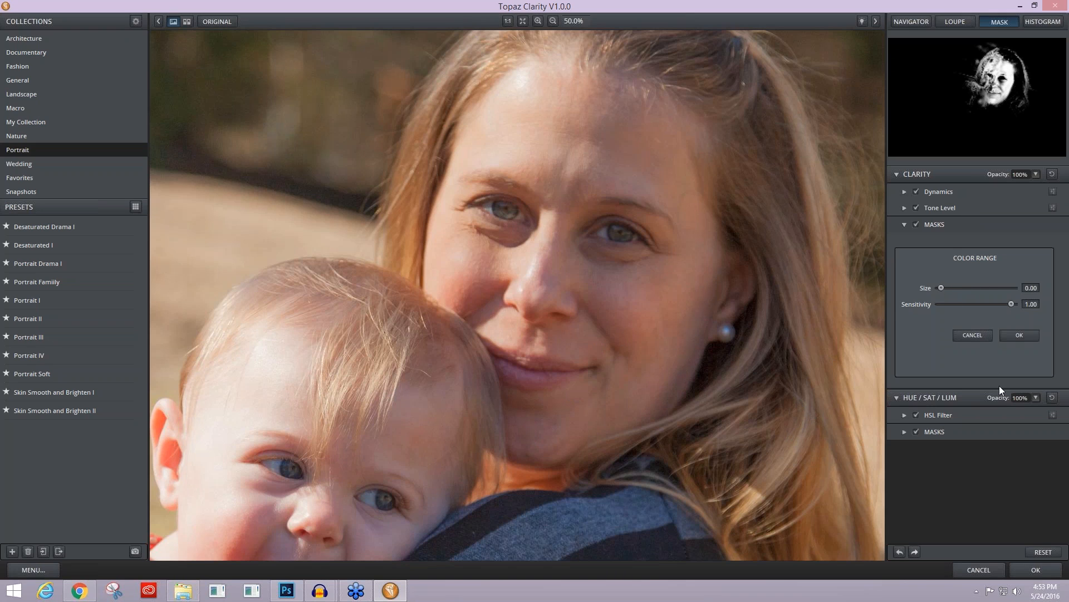
pyautogui.click(1010, 335)
# Step: Extend the Color Range mask to the baby's skin tone with size 0.09 and sensitivity 1.00
pyautogui.click(532, 426)
pyautogui.moveTo(456, 437); pyautogui.dragTo(272, 392)
pyautogui.moveTo(946, 287); pyautogui.dragTo(946, 286)
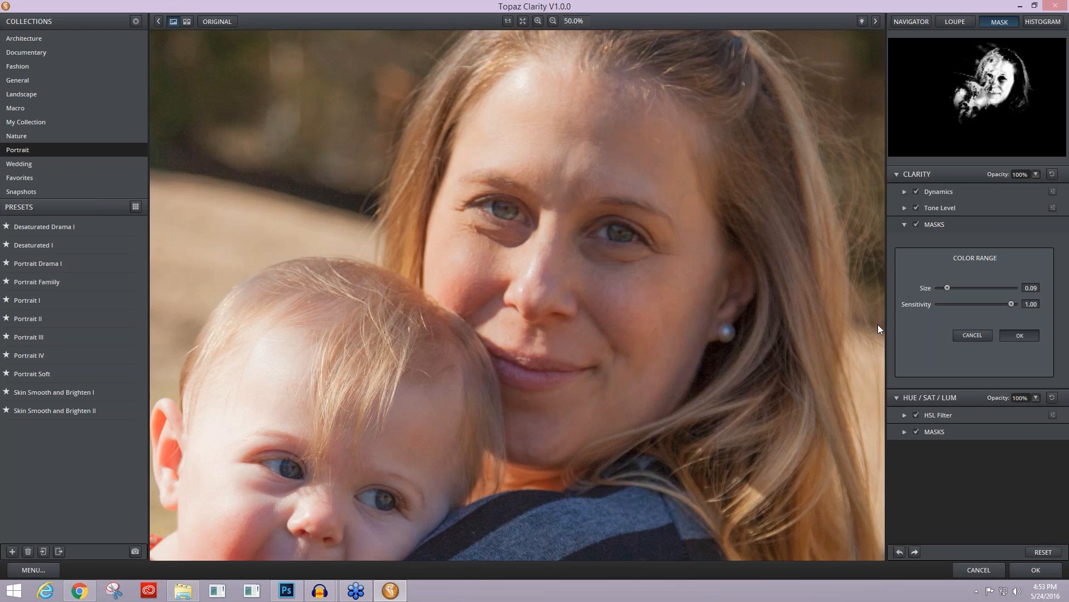
# Step: Sample the baby's nose for the Color Range mask with size 0.09 and sensitivity 0.45
pyautogui.click(322, 522)
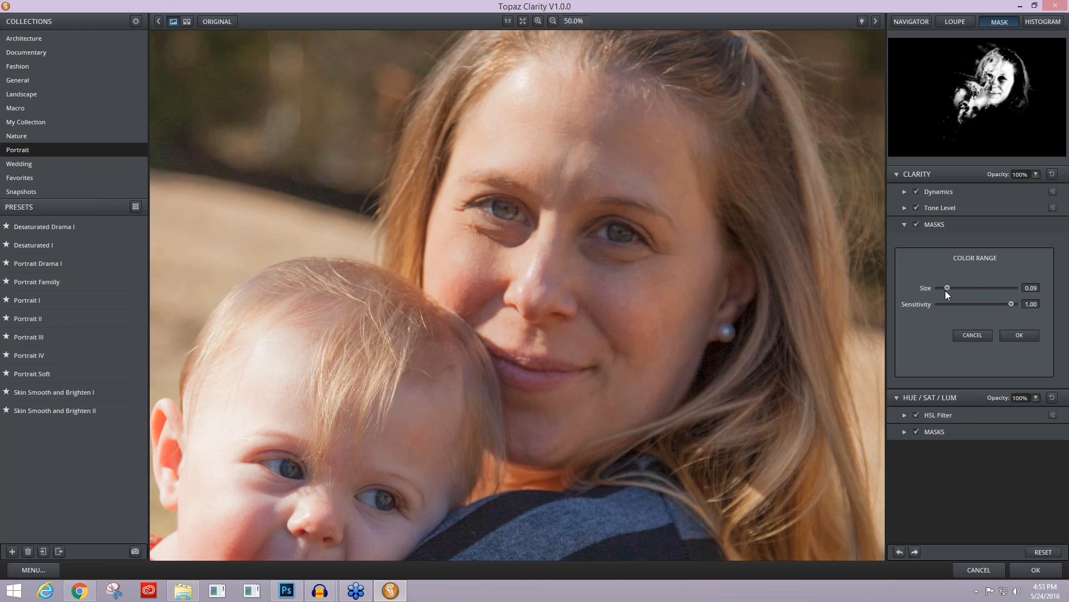
pyautogui.moveTo(1001, 306); pyautogui.dragTo(982, 305)
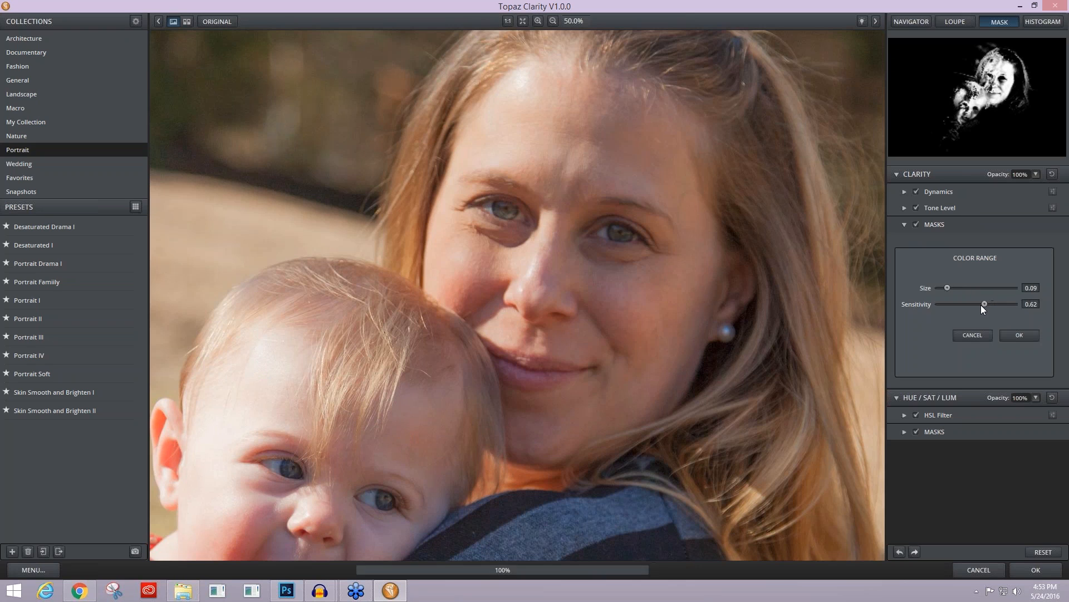
pyautogui.click(947, 287)
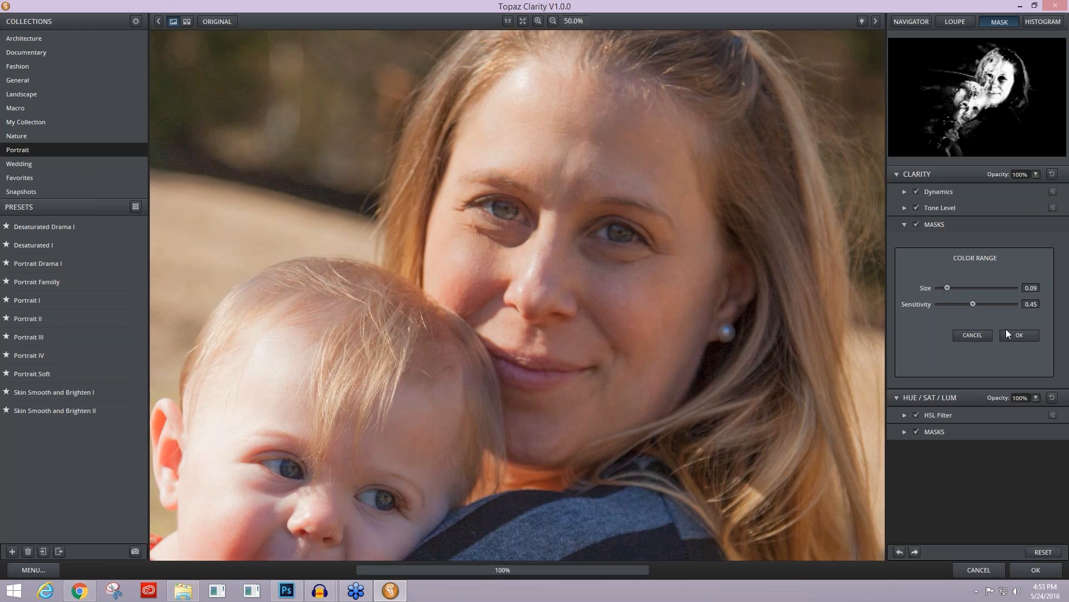
pyautogui.click(979, 336)
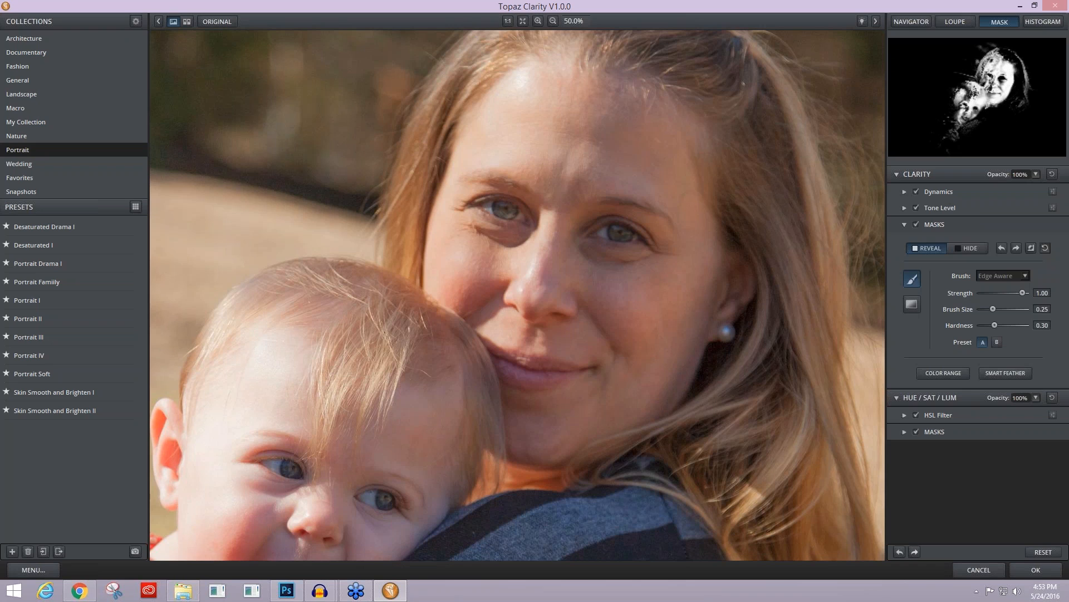
# Step: Add the baby's forehead skin tone to the mask with Color Range size 0.00 and sensitivity 0.29
pyautogui.click(943, 373)
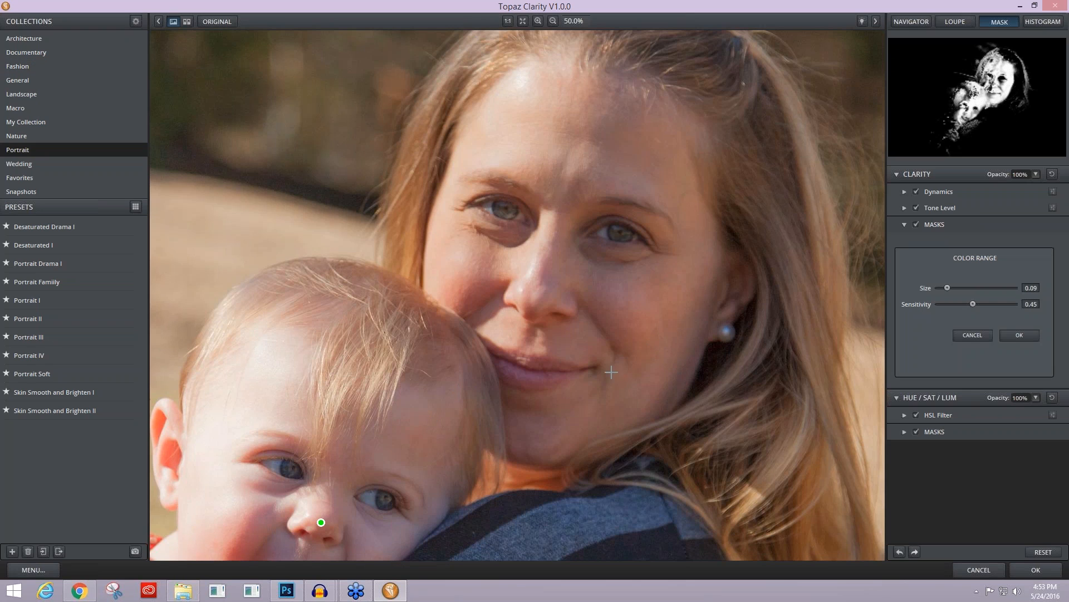
pyautogui.click(297, 412)
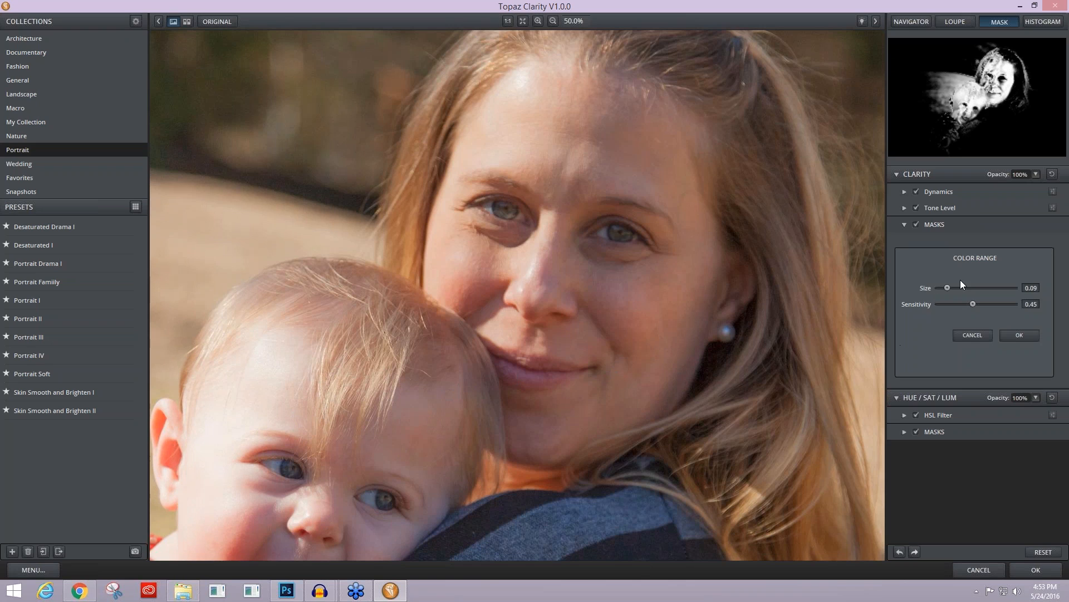
pyautogui.moveTo(947, 287)
pyautogui.mouseDown()
pyautogui.moveTo(931, 296)
pyautogui.moveTo(982, 303)
pyautogui.moveTo(960, 301)
pyautogui.mouseUp()
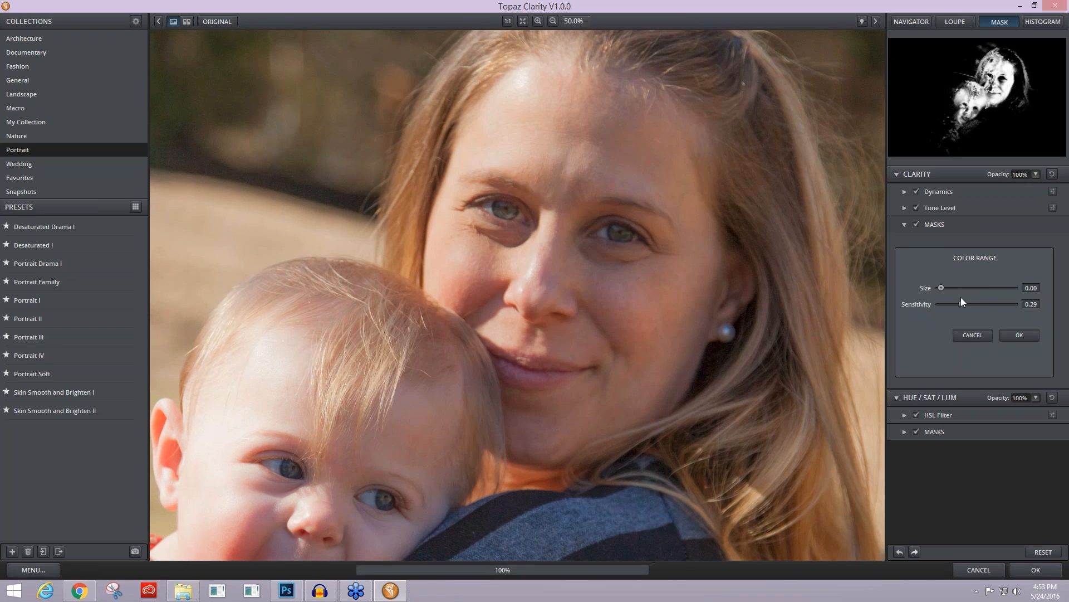
pyautogui.click(1021, 330)
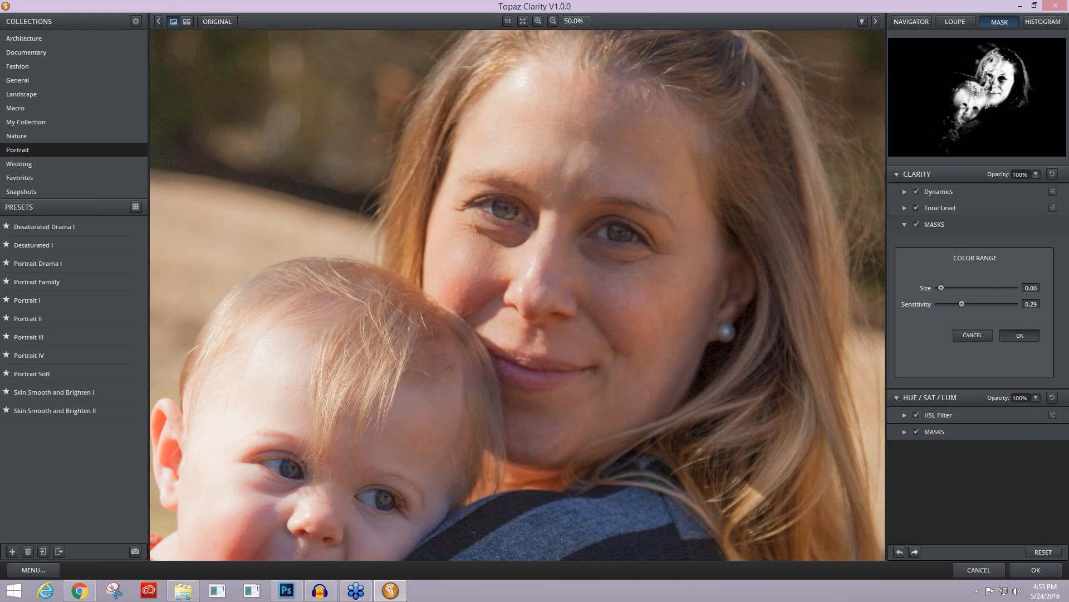
# Step: Try raising the Orange luminance to 0.05 in the HSL Filter, and reset it
pyautogui.click(904, 223)
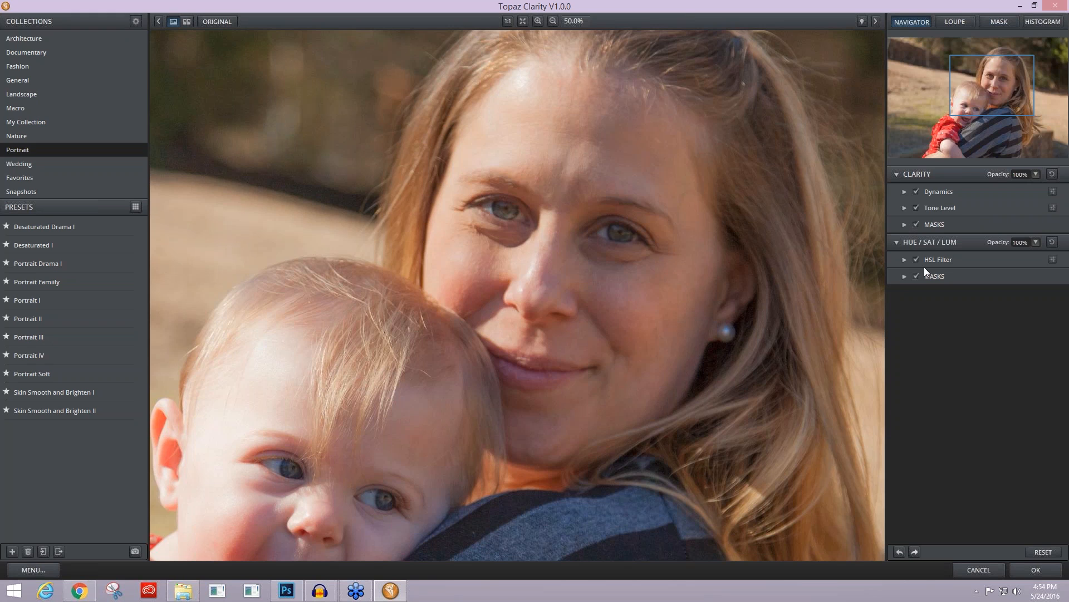
pyautogui.click(904, 259)
pyautogui.click(991, 276)
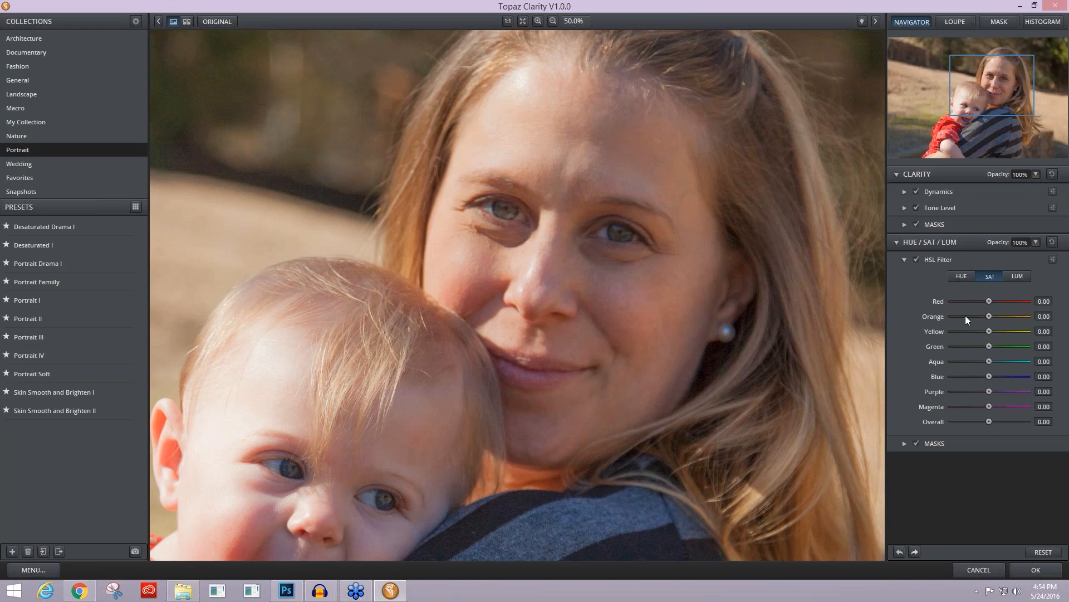
pyautogui.click(1022, 275)
pyautogui.moveTo(989, 314); pyautogui.dragTo(990, 315)
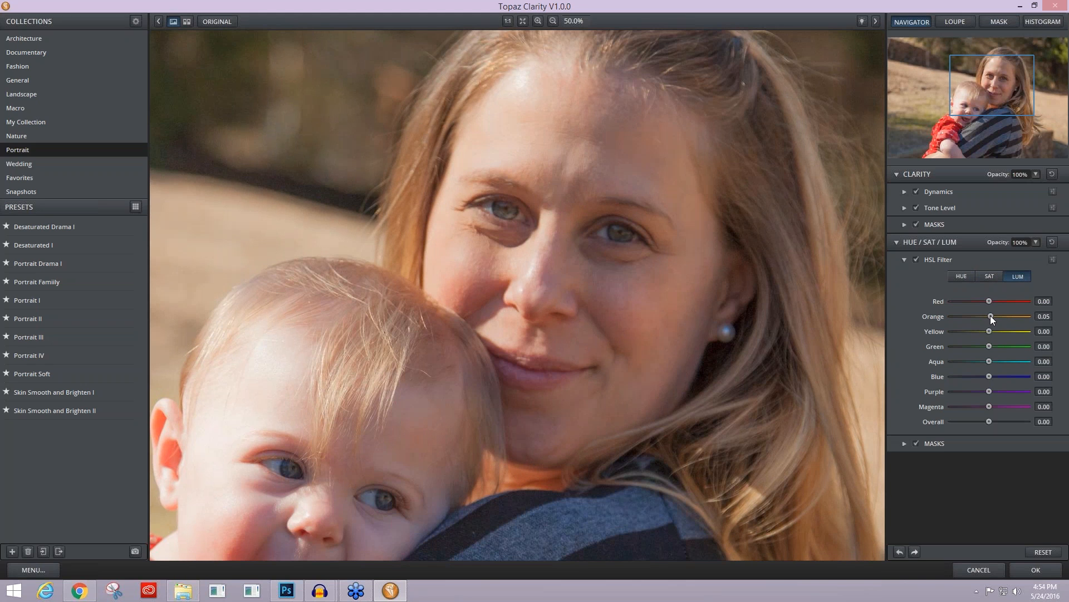
pyautogui.moveTo(990, 315); pyautogui.dragTo(990, 316)
pyautogui.doubleClick(937, 316)
# Step: Apply the masked Clarity adjustment to Layer 2 and view both faces at 33.3% zoom
pyautogui.click(1028, 569)
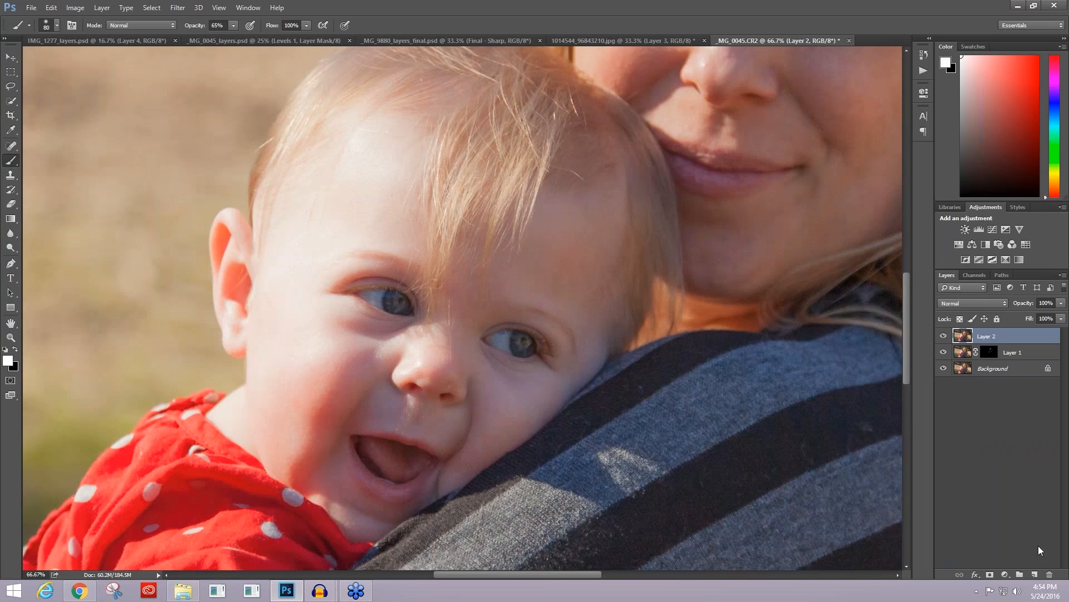
pyautogui.hotkey('ctrl', '-')
pyautogui.hotkey('ctrl', '-')
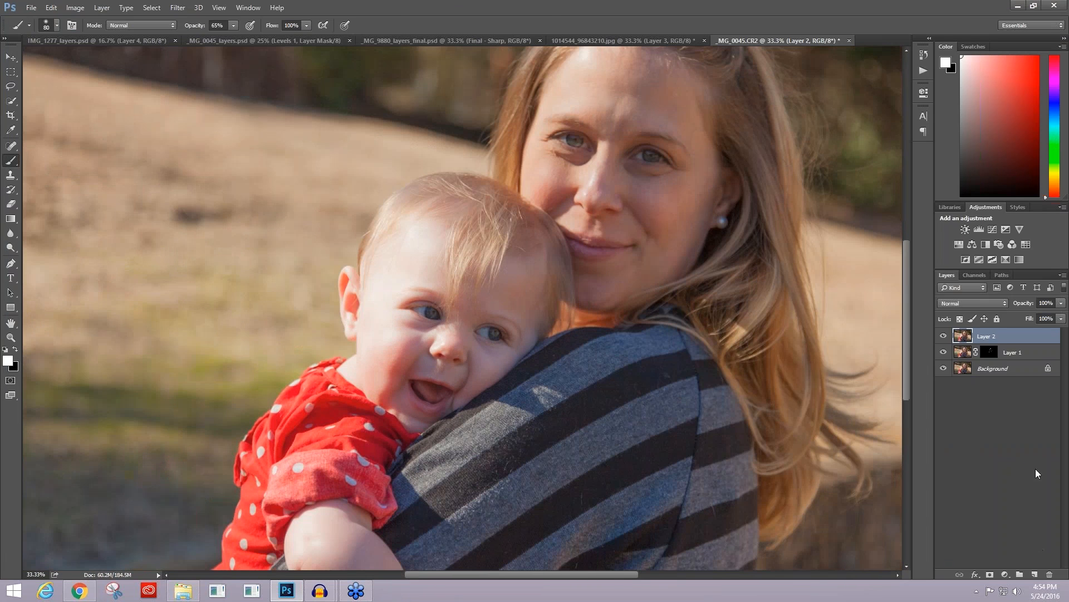
pyautogui.scroll(3, 700, 399)
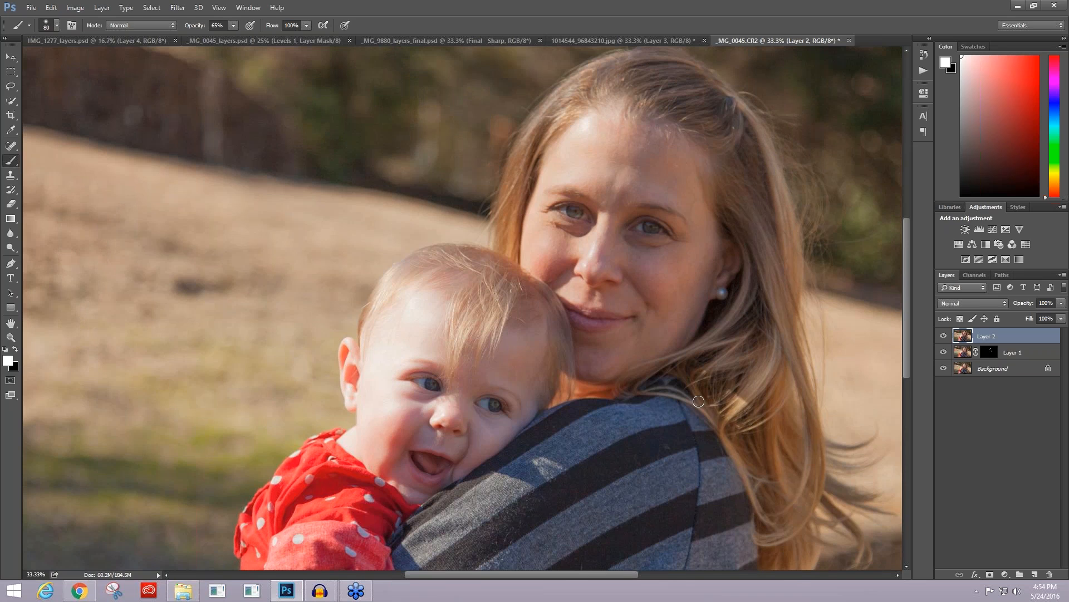
# Step: Duplicate Layer 2 and open the copy in Topaz Clarity
pyautogui.hotkey('ctrl', 'j')
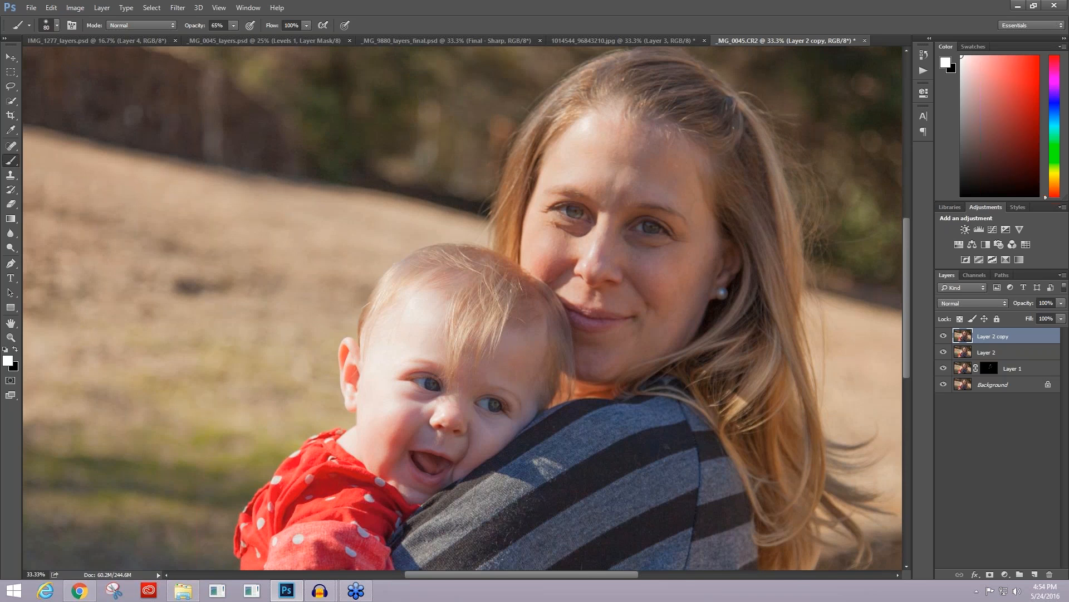
pyautogui.click(178, 7)
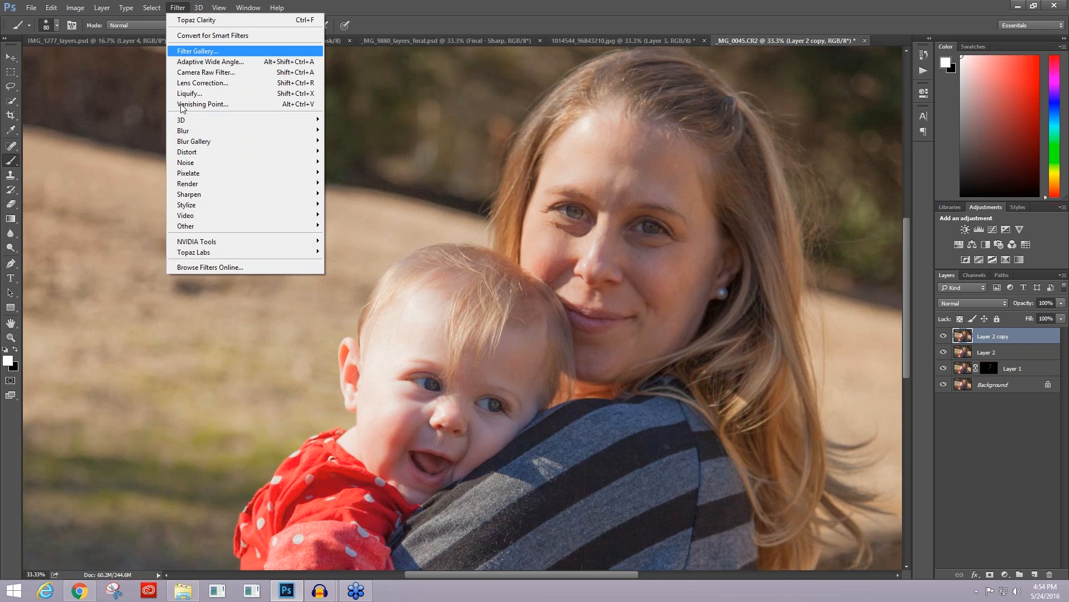
pyautogui.moveTo(201, 258)
pyautogui.click(359, 266)
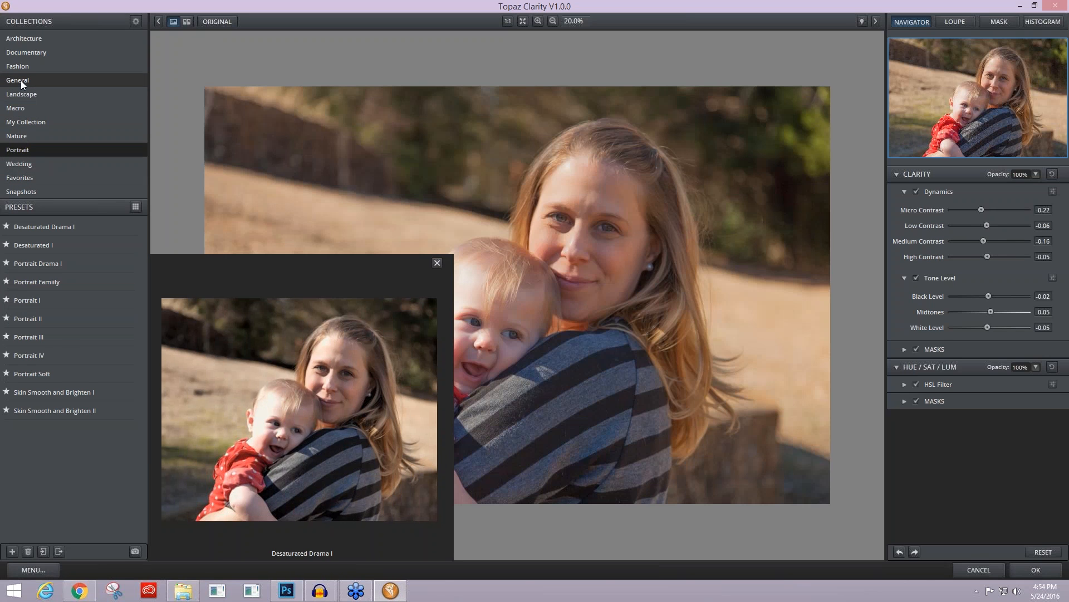
# Step: Try the Low Contrast and Color Pop I preset from the General collection, and switch to Low Contrast Boost I
pyautogui.click(22, 82)
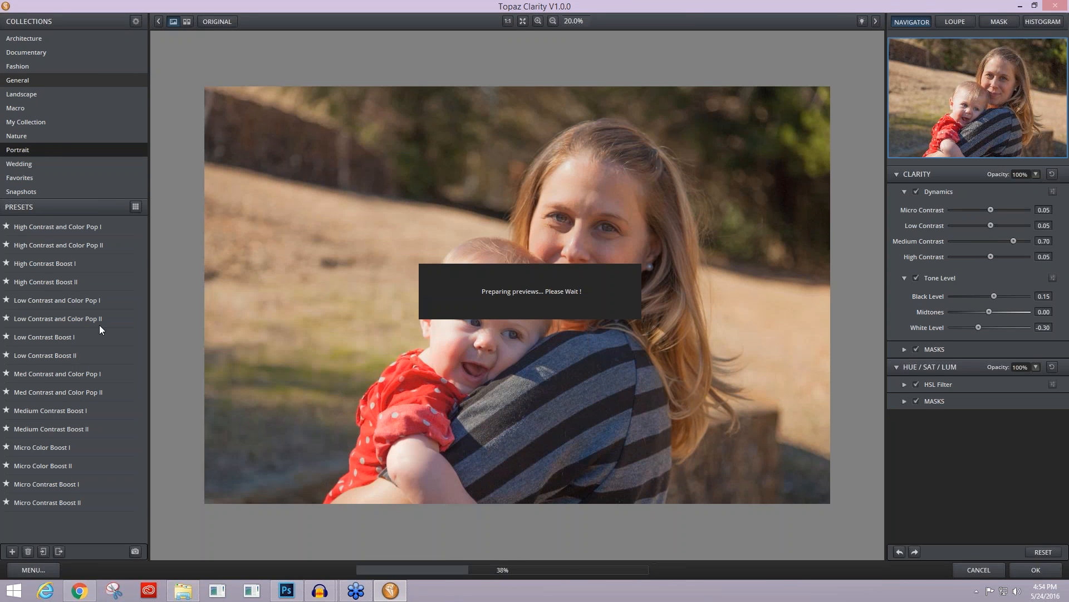
pyautogui.moveTo(52, 337)
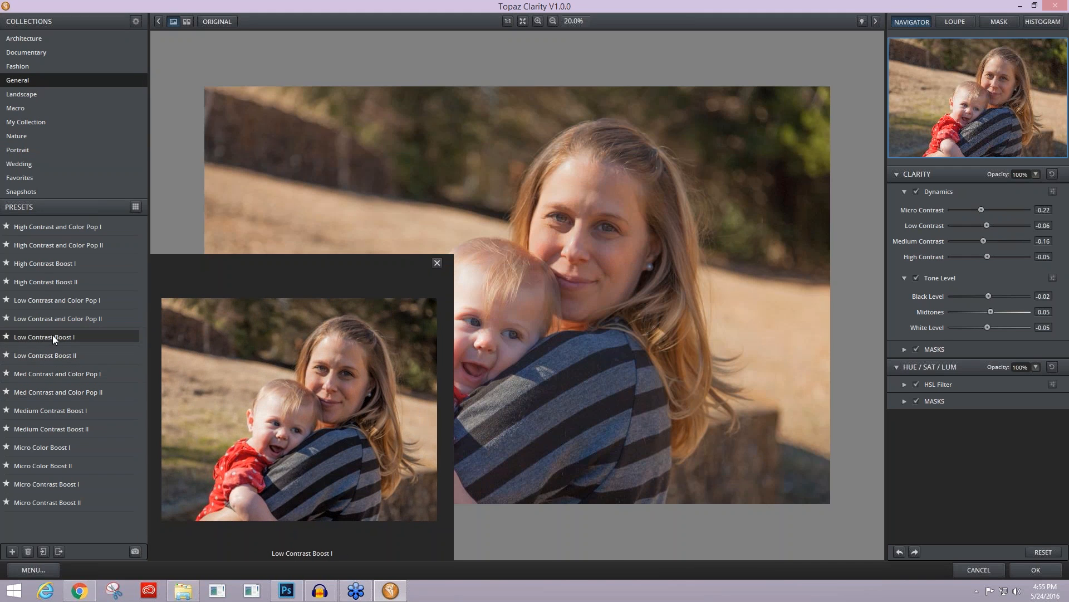
pyautogui.click(68, 297)
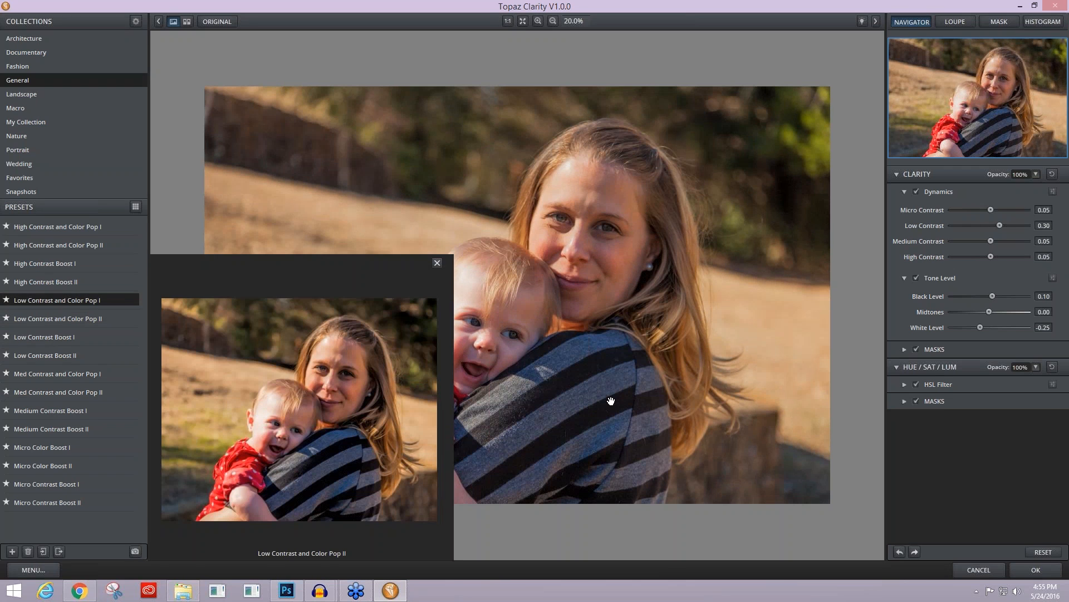
pyautogui.click(612, 401)
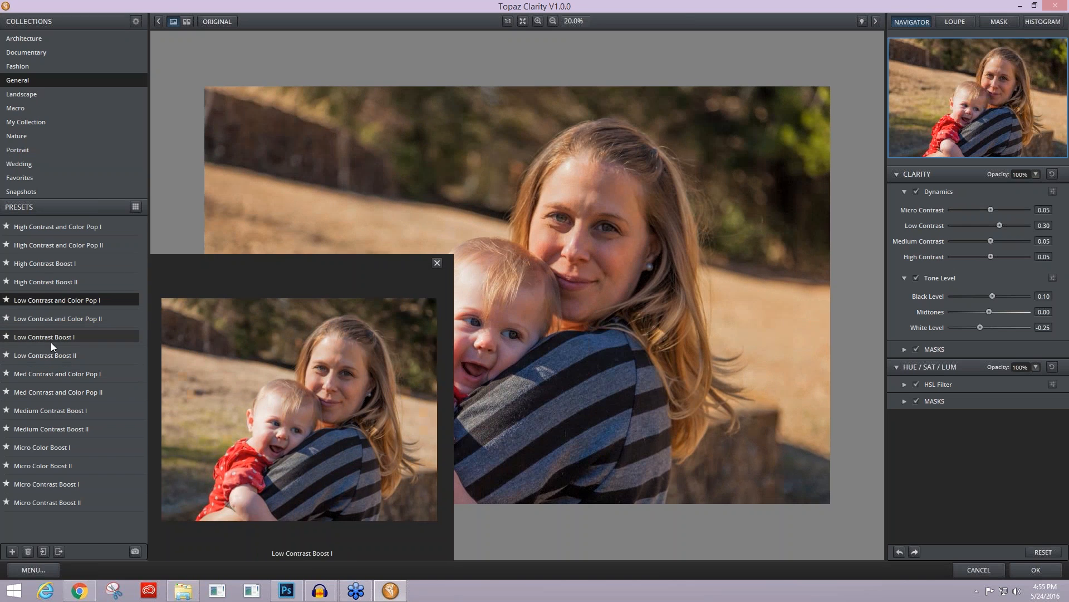
pyautogui.click(64, 335)
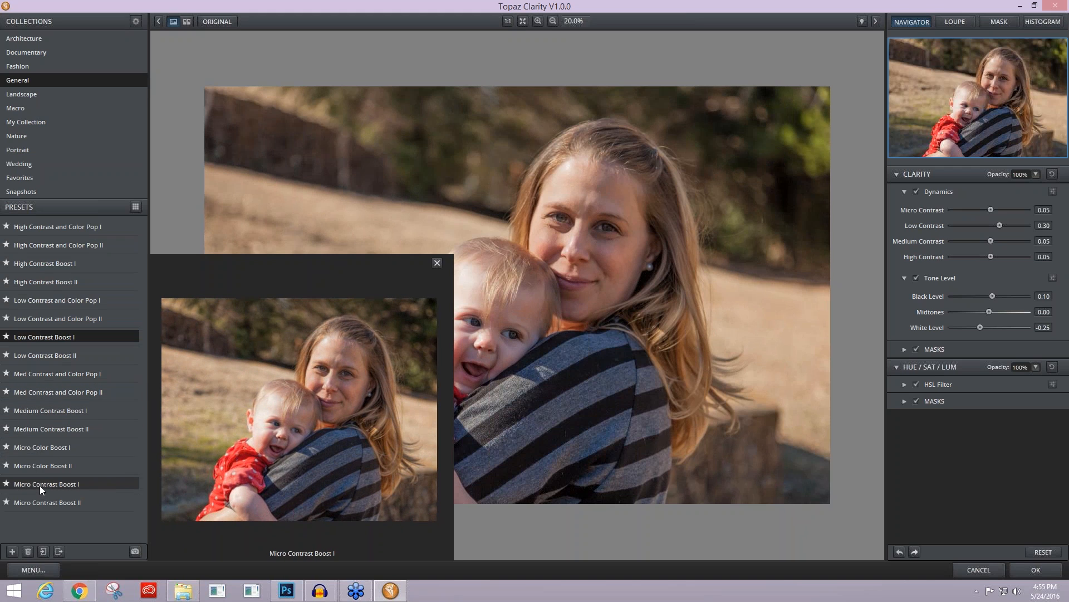
# Step: Try the Med Contrast and Color Pop I preset, and switch to Low Contrast and Color Pop I
pyautogui.click(77, 376)
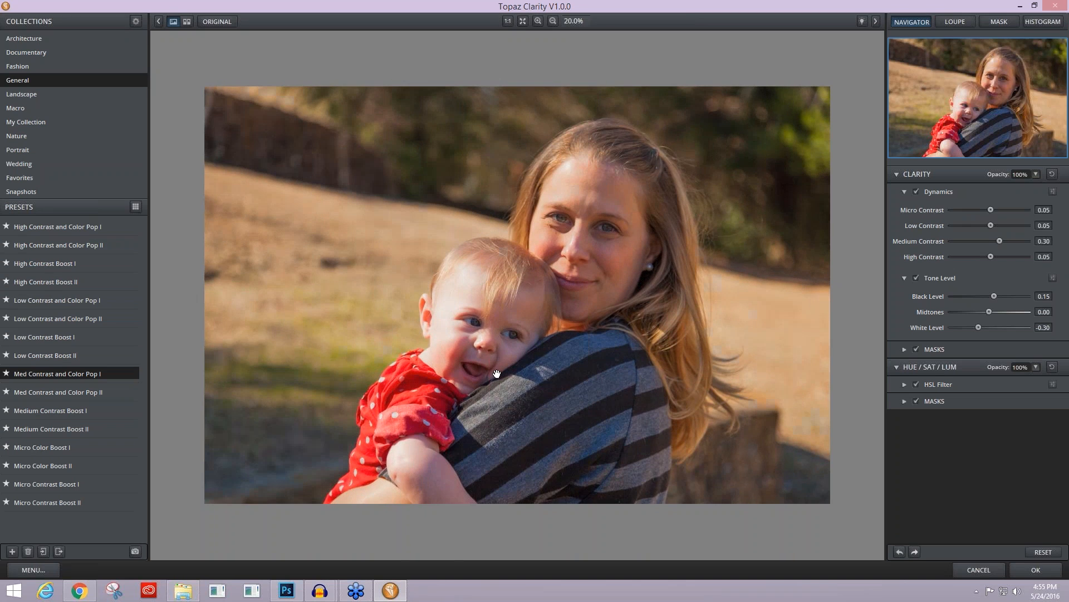
pyautogui.moveTo(39, 306)
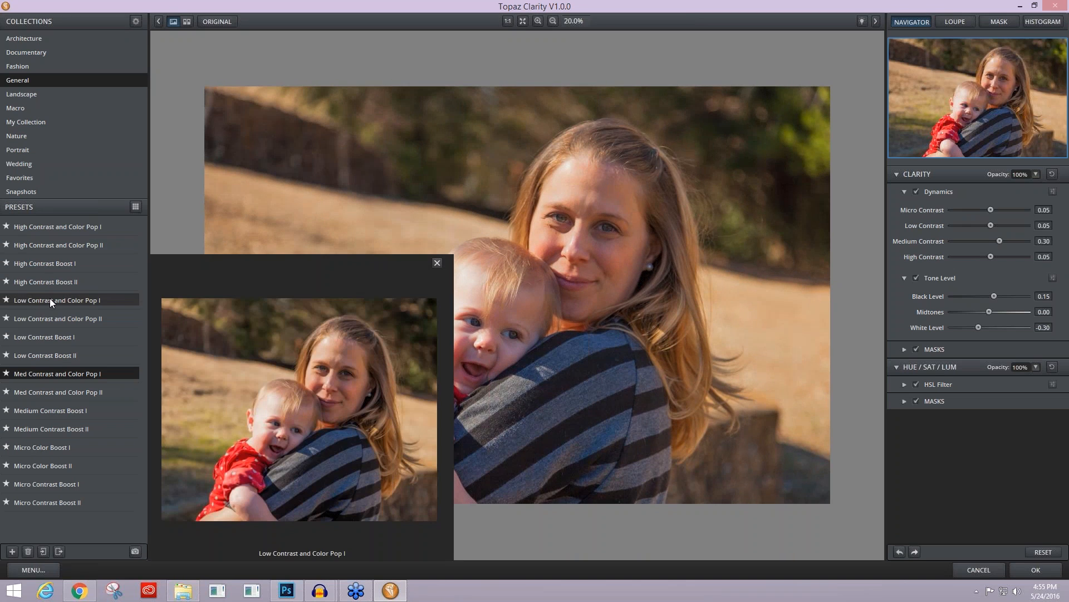
pyautogui.click(50, 299)
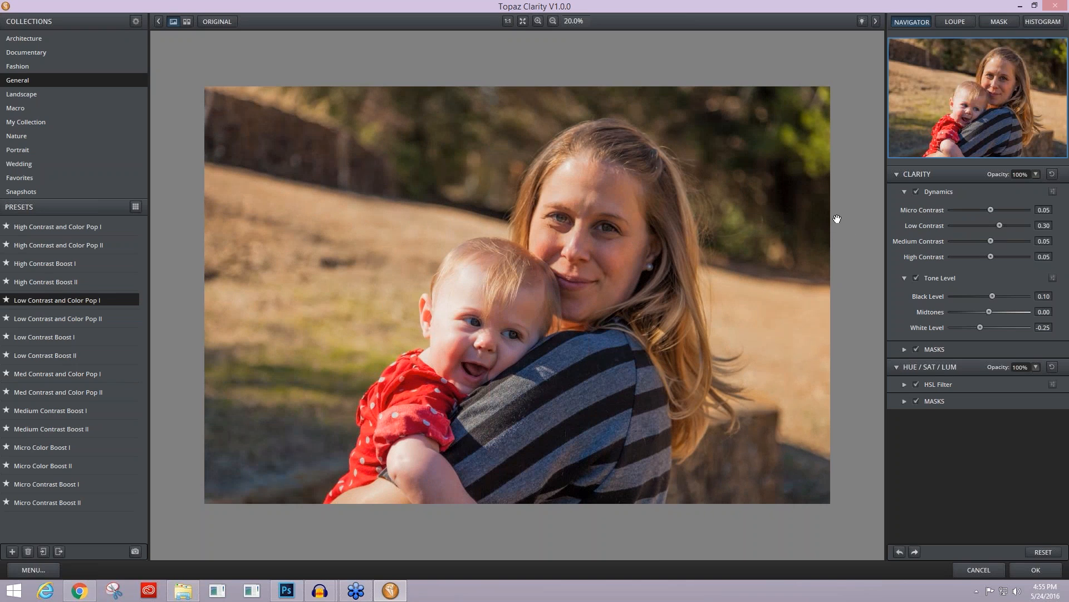
# Step: Hide the Clarity adjustment on the mother's and baby's faces by painting its mask with a Normal brush
pyautogui.click(904, 349)
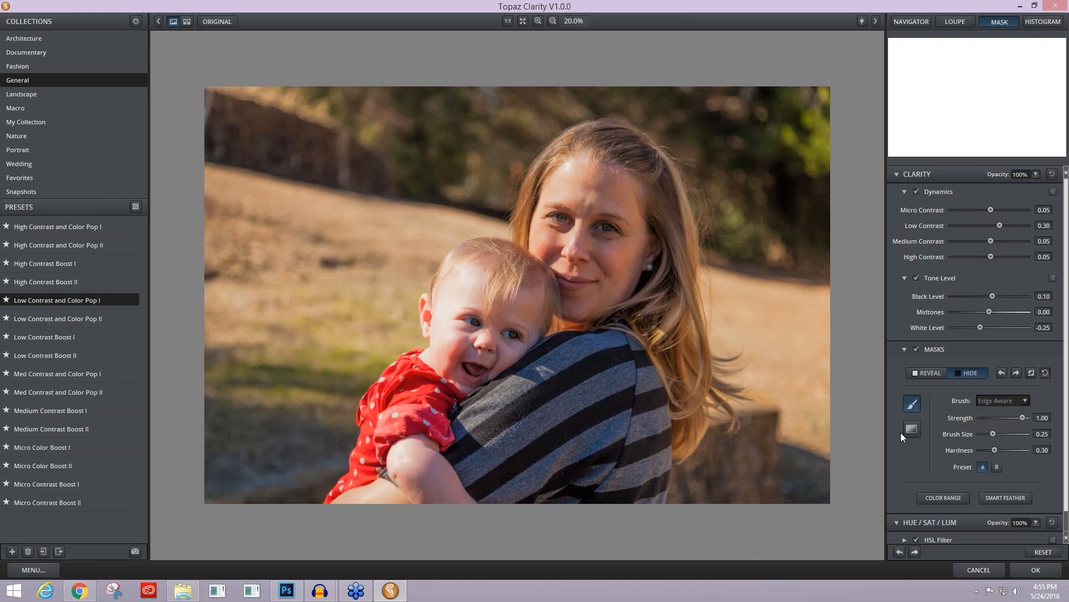
pyautogui.click(1024, 399)
pyautogui.moveTo(581, 177)
pyautogui.mouseDown()
pyautogui.moveTo(580, 250)
pyautogui.moveTo(598, 254)
pyautogui.moveTo(608, 198)
pyautogui.moveTo(604, 287)
pyautogui.moveTo(620, 266)
pyautogui.moveTo(572, 298)
pyautogui.moveTo(552, 253)
pyautogui.moveTo(583, 193)
pyautogui.moveTo(559, 246)
pyautogui.moveTo(609, 202)
pyautogui.moveTo(630, 230)
pyautogui.moveTo(602, 208)
pyautogui.mouseUp()
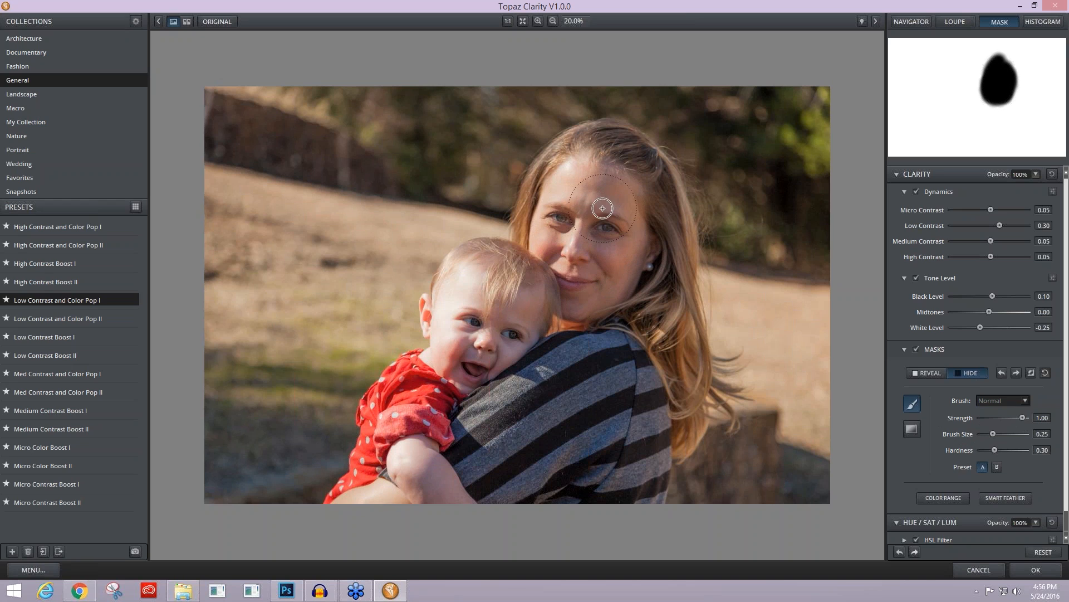
pyautogui.moveTo(462, 335)
pyautogui.mouseDown()
pyautogui.moveTo(497, 327)
pyautogui.moveTo(481, 362)
pyautogui.moveTo(507, 344)
pyautogui.moveTo(490, 367)
pyautogui.moveTo(450, 354)
pyautogui.moveTo(520, 298)
pyautogui.moveTo(545, 303)
pyautogui.moveTo(597, 277)
pyautogui.mouseUp()
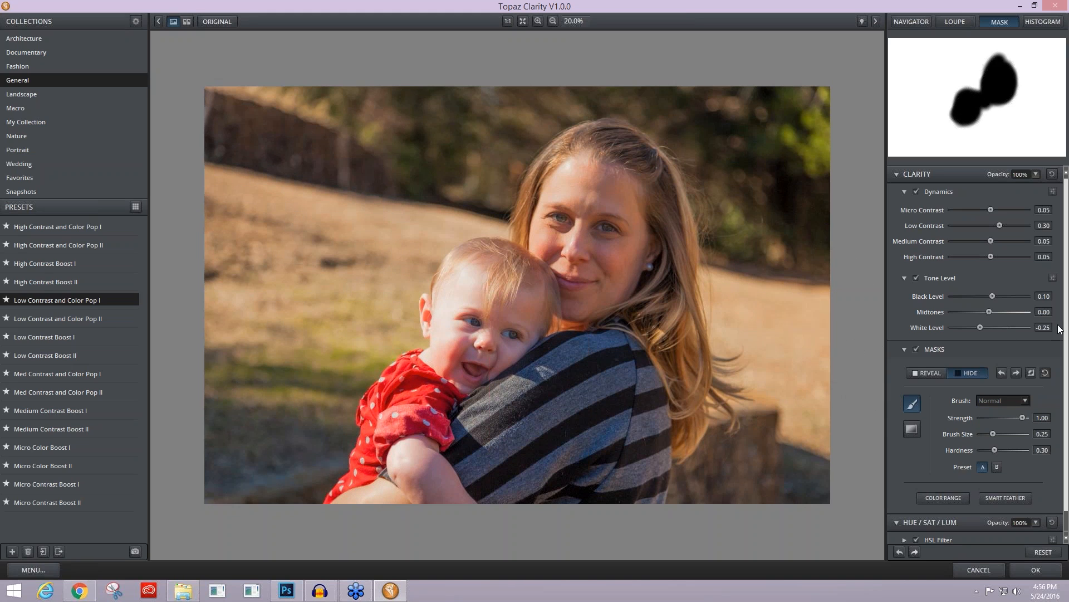
# Step: Hide the Hue/Sat/Lum adjustment on both faces by painting its own mask with a Normal brush
pyautogui.scroll(-1, 1064, 350)
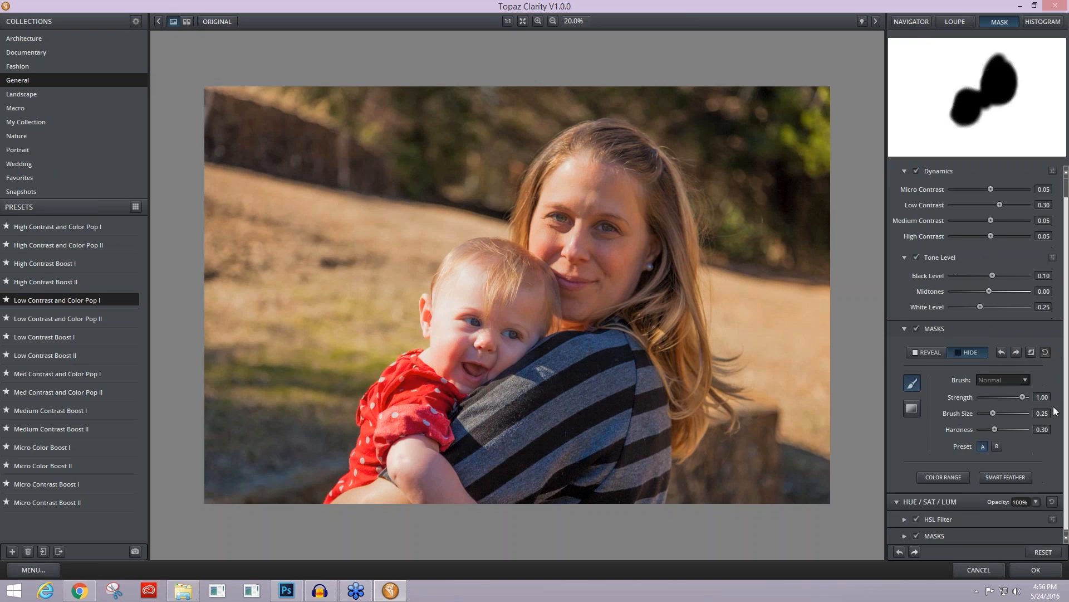
pyautogui.click(905, 535)
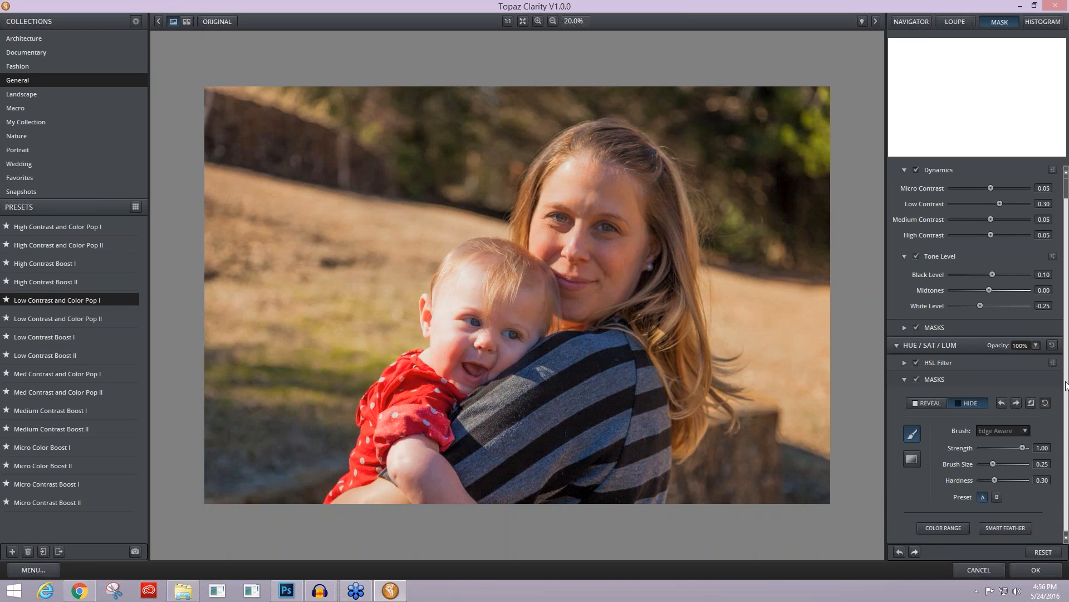
pyautogui.click(1008, 431)
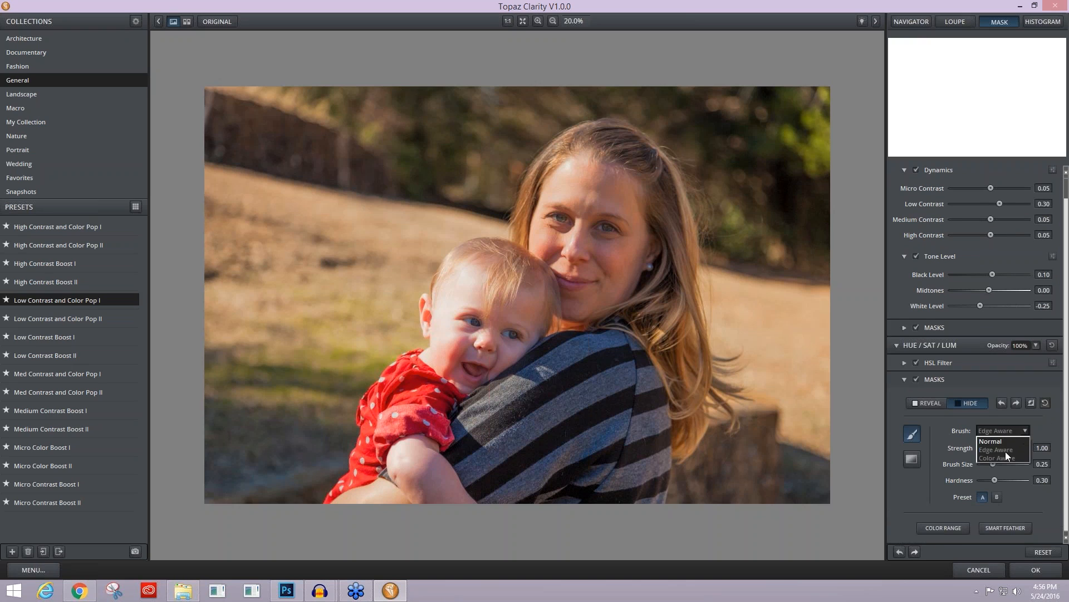
pyautogui.click(1003, 444)
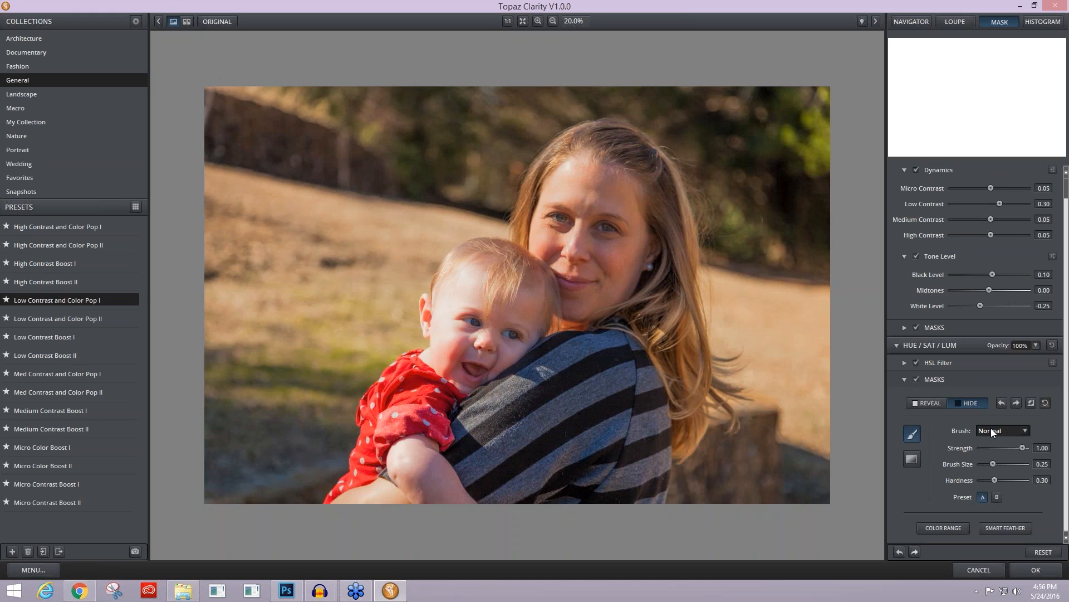
pyautogui.moveTo(552, 217)
pyautogui.mouseDown()
pyautogui.moveTo(580, 253)
pyautogui.moveTo(616, 210)
pyautogui.moveTo(626, 246)
pyautogui.moveTo(552, 276)
pyautogui.moveTo(583, 196)
pyautogui.moveTo(612, 168)
pyautogui.mouseUp()
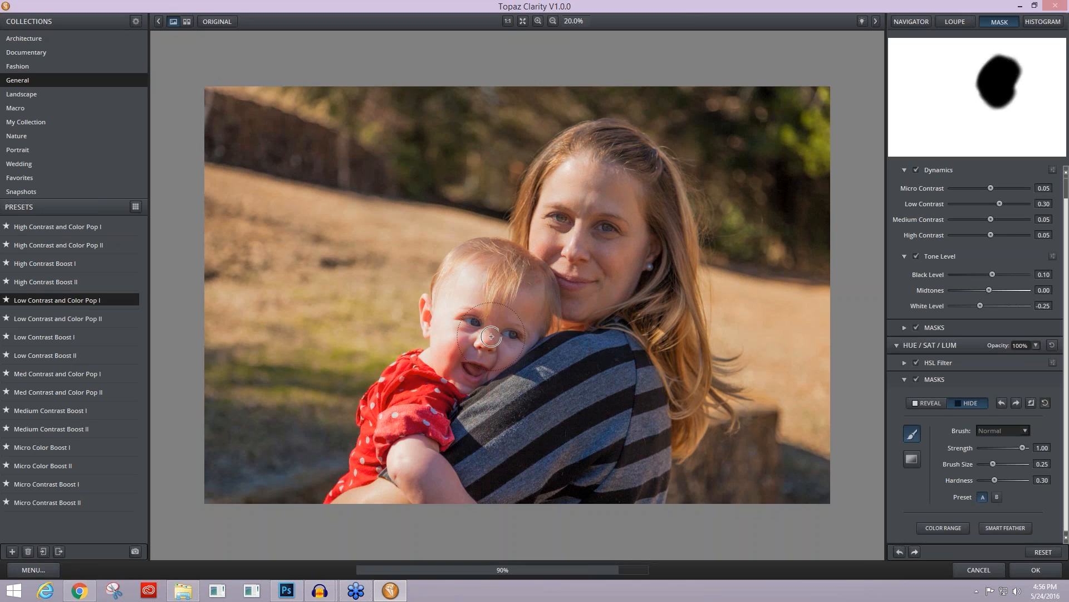
pyautogui.moveTo(460, 363)
pyautogui.mouseDown()
pyautogui.moveTo(461, 305)
pyautogui.moveTo(497, 289)
pyautogui.moveTo(528, 317)
pyautogui.moveTo(516, 290)
pyautogui.moveTo(472, 296)
pyautogui.moveTo(493, 353)
pyautogui.mouseUp()
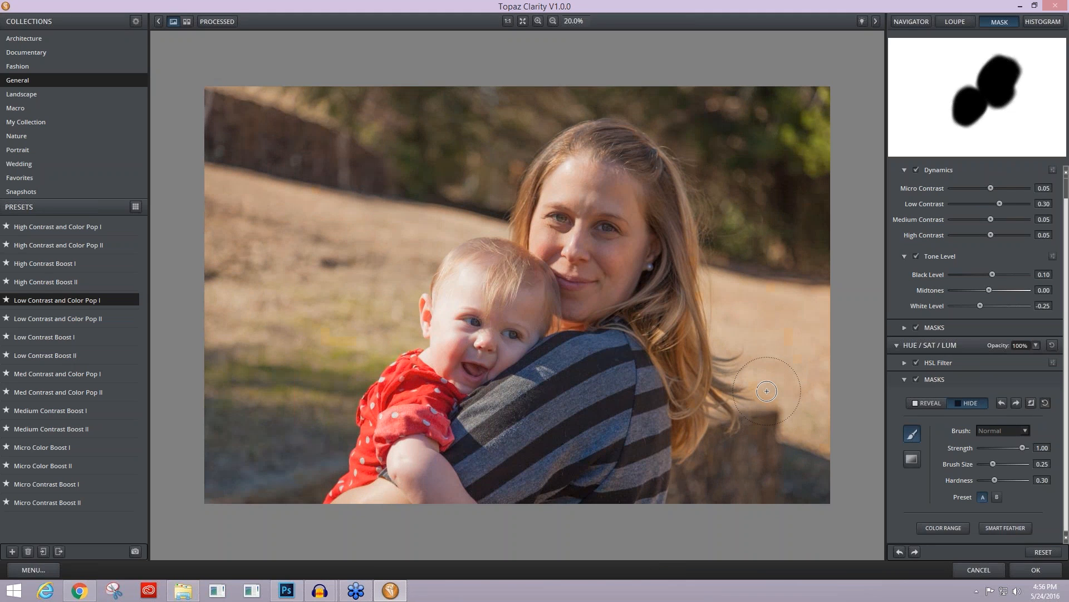
# Step: Lower the Hue/Sat/Lum opacity to 54% and the Clarity opacity to 65%, compare with the original, and apply the filter
pyautogui.press('space')
pyautogui.press('space')
pyautogui.press('space')
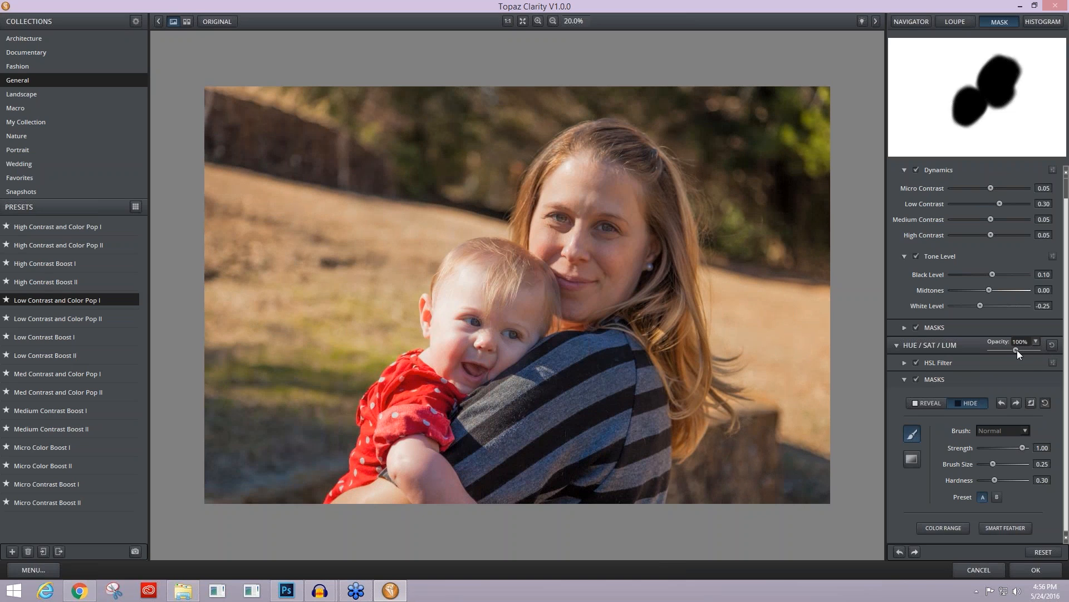
pyautogui.moveTo(1065, 361); pyautogui.dragTo(1063, 269)
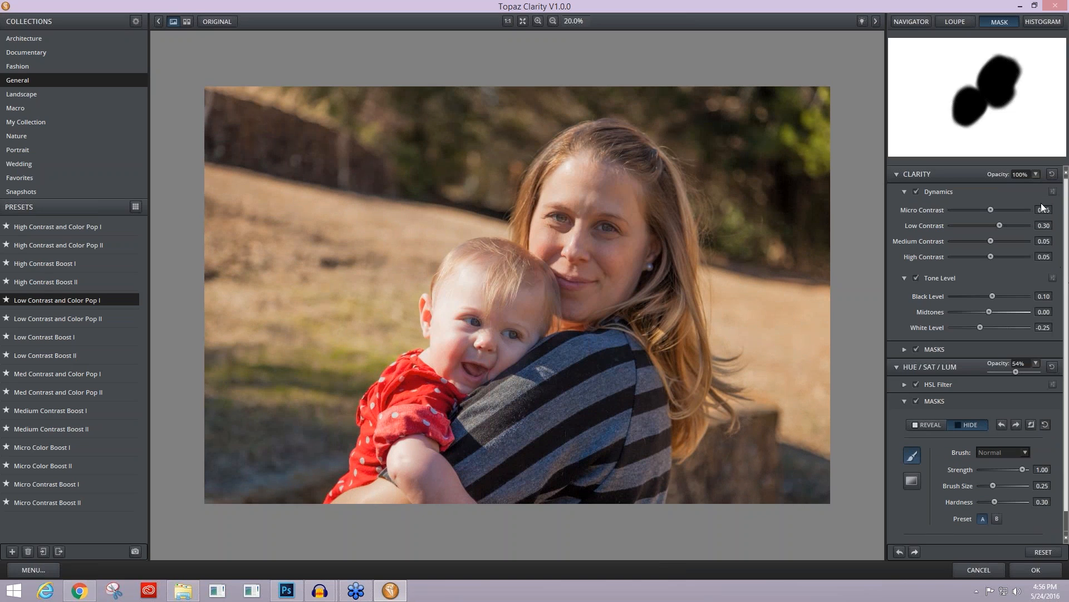
pyautogui.click(1035, 173)
pyautogui.click(1022, 179)
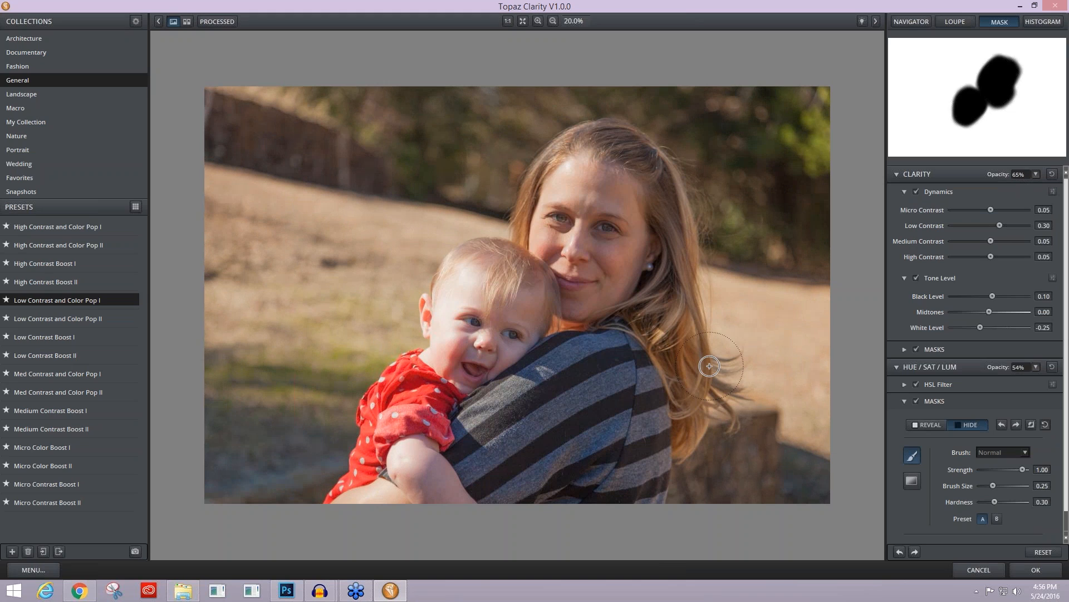
pyautogui.press('space')
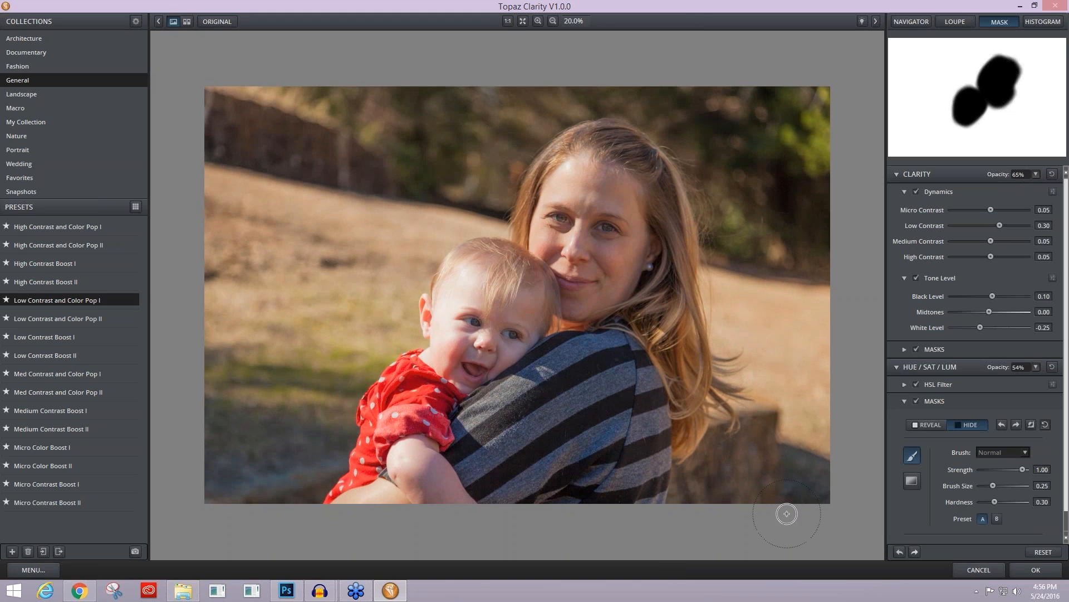
pyautogui.click(1036, 568)
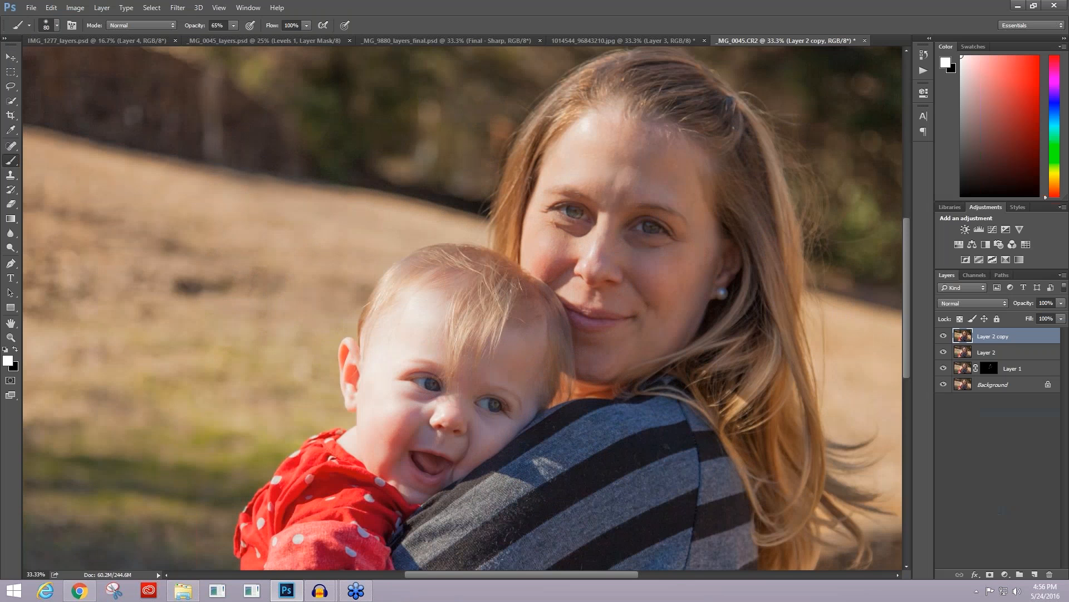
# Step: View the whole photo at 16.7% zoom, duplicate Layer 2 copy, and open the new layer in Topaz ReStyle
pyautogui.hotkey('ctrl', '-')
pyautogui.hotkey('ctrl', '-')
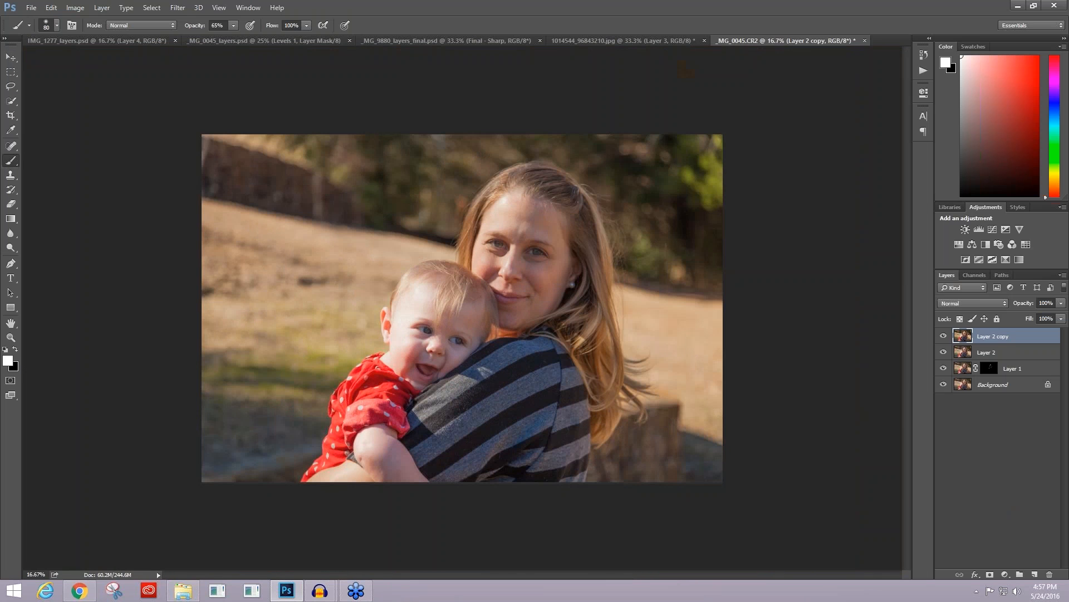
pyautogui.hotkey('ctrl', 'j')
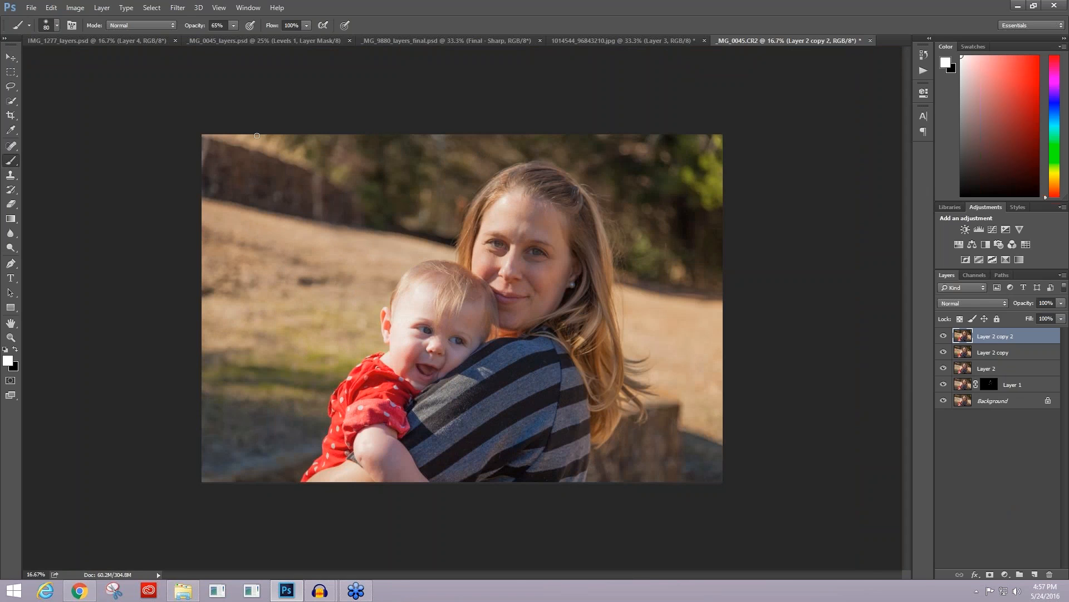
pyautogui.click(178, 7)
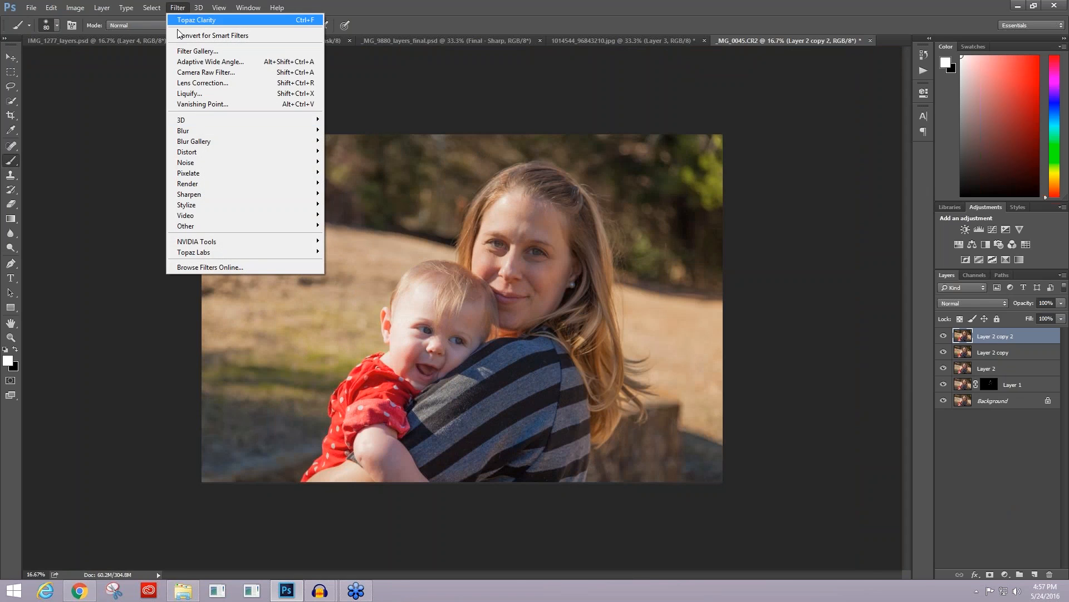
pyautogui.moveTo(260, 253)
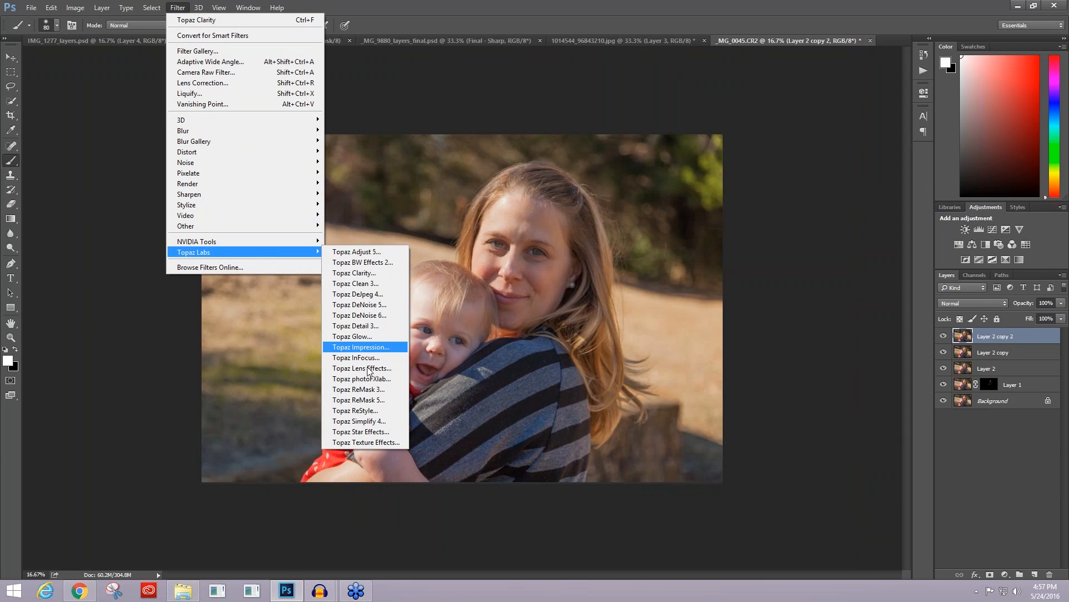
pyautogui.click(372, 422)
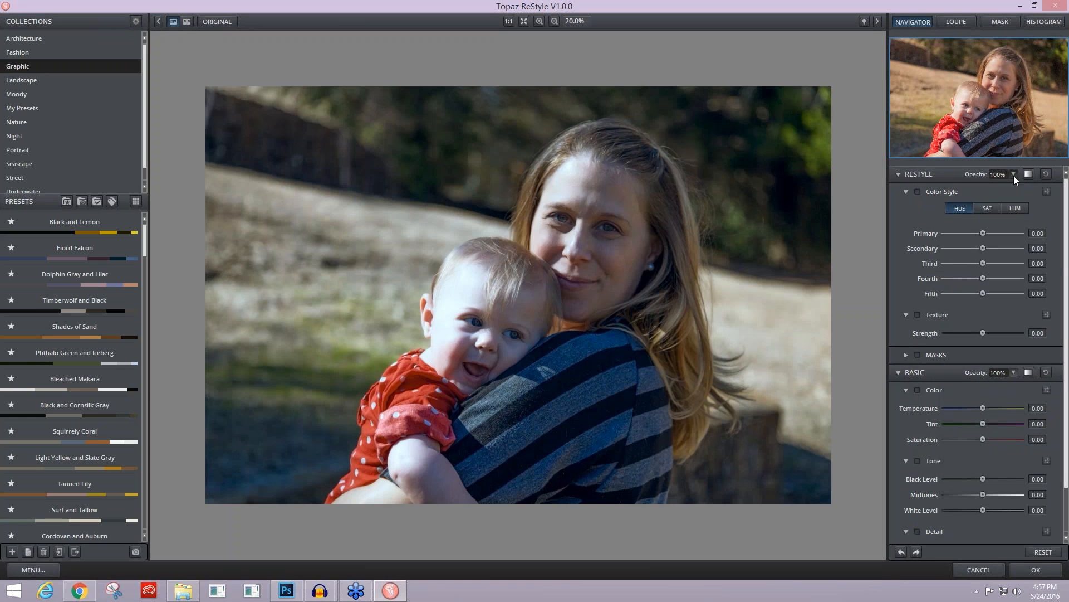
# Step: Try the Screen blend mode on the initial ReStyle effect
pyautogui.click(1017, 176)
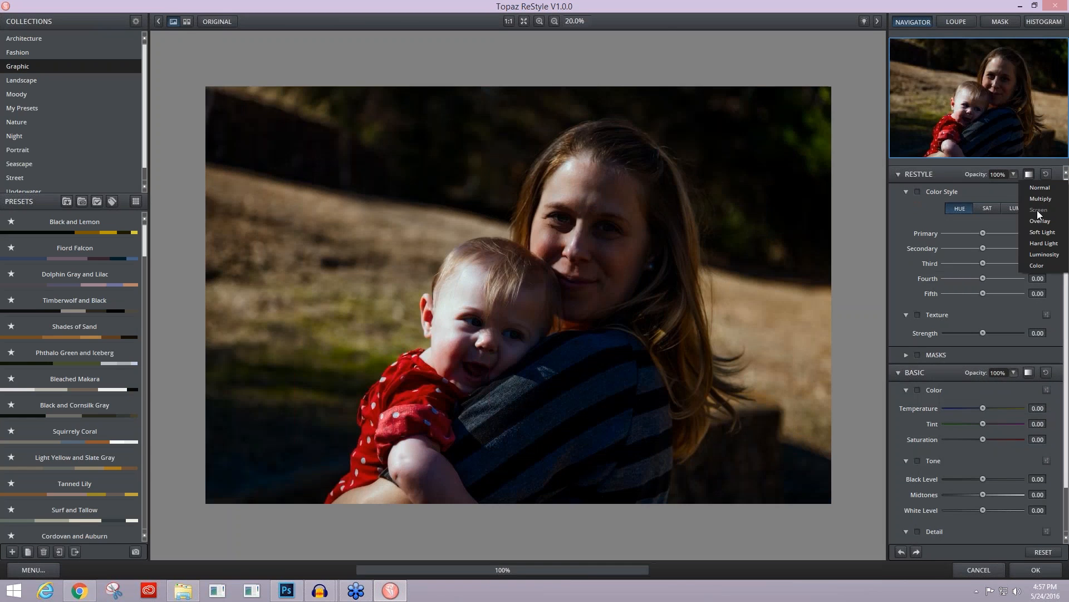
pyautogui.click(1037, 209)
pyautogui.moveTo(1013, 175)
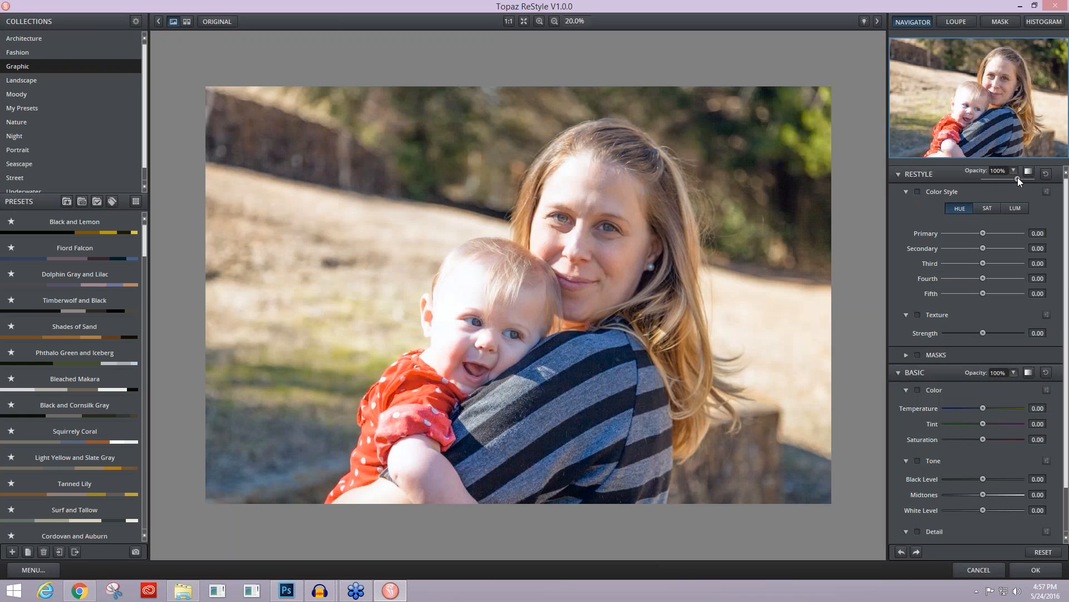
pyautogui.moveTo(1017, 177); pyautogui.dragTo(1018, 179)
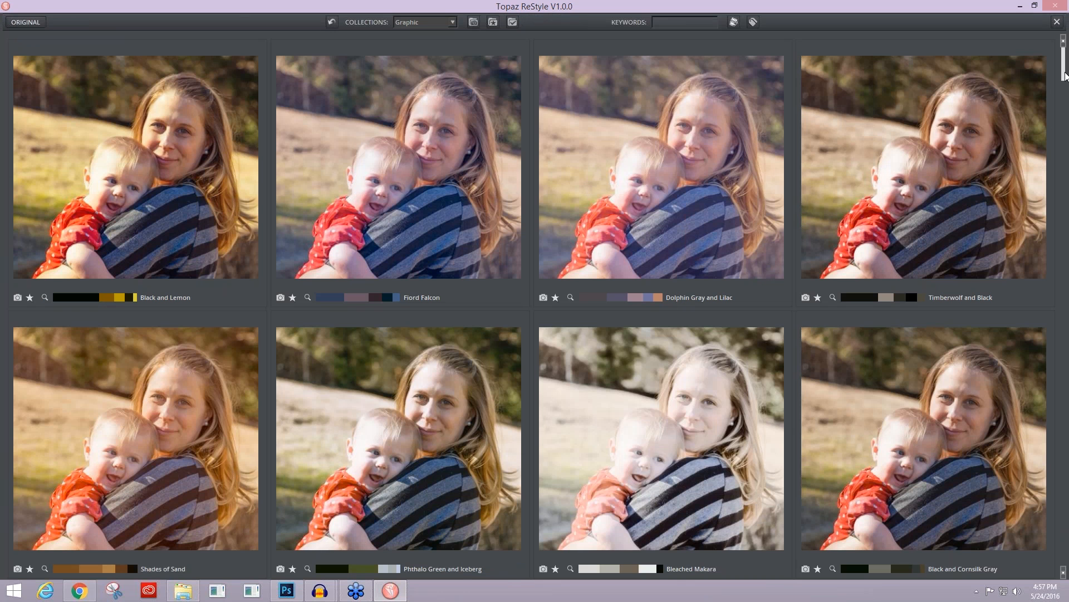
# Step: Browse the Graphic presets in the preview grid, switch to the Portrait collection, and look through its presets
pyautogui.moveTo(1064, 79); pyautogui.dragTo(1065, 192)
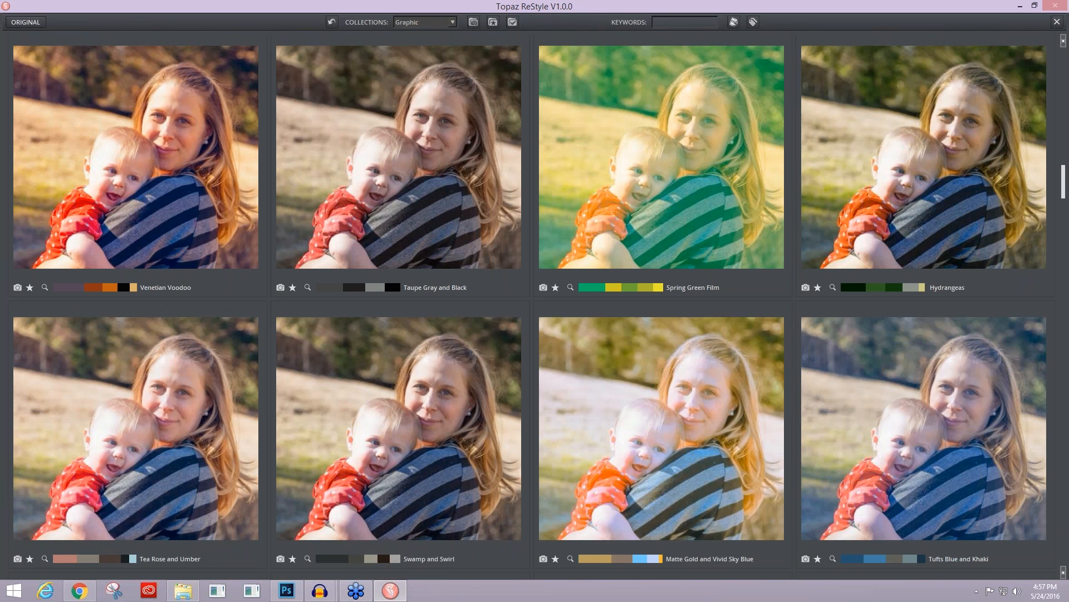
pyautogui.moveTo(1066, 193); pyautogui.dragTo(1066, 148)
pyautogui.click(453, 22)
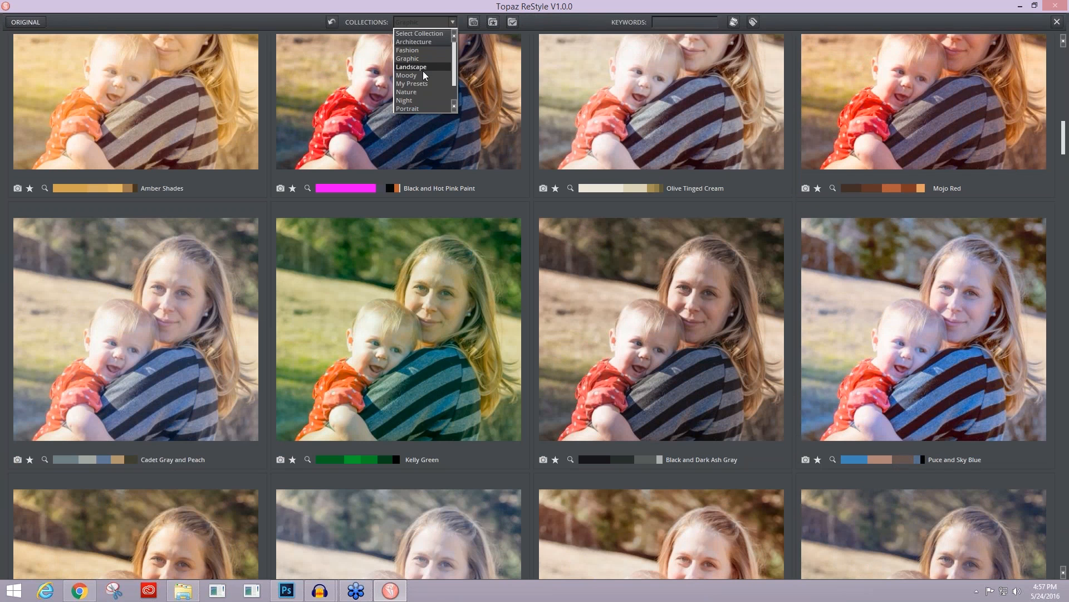
pyautogui.click(417, 109)
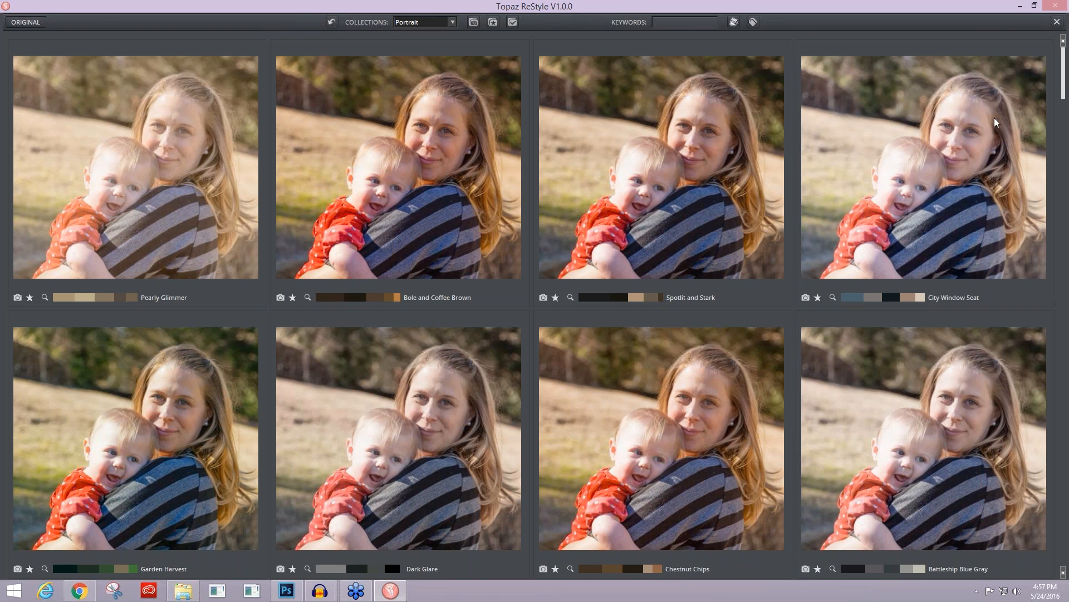
pyautogui.moveTo(1064, 90); pyautogui.dragTo(1065, 241)
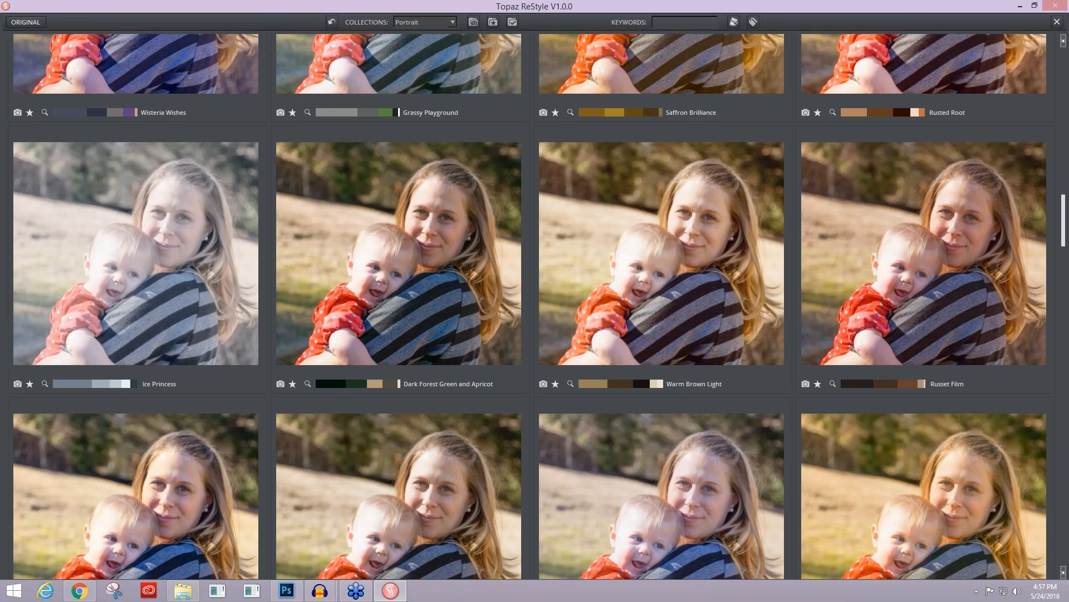
pyautogui.moveTo(1064, 220); pyautogui.dragTo(1064, 72)
# Step: Find presets similar to Bole and Coffee Brown, and select City Lights V from the matches
pyautogui.click(307, 295)
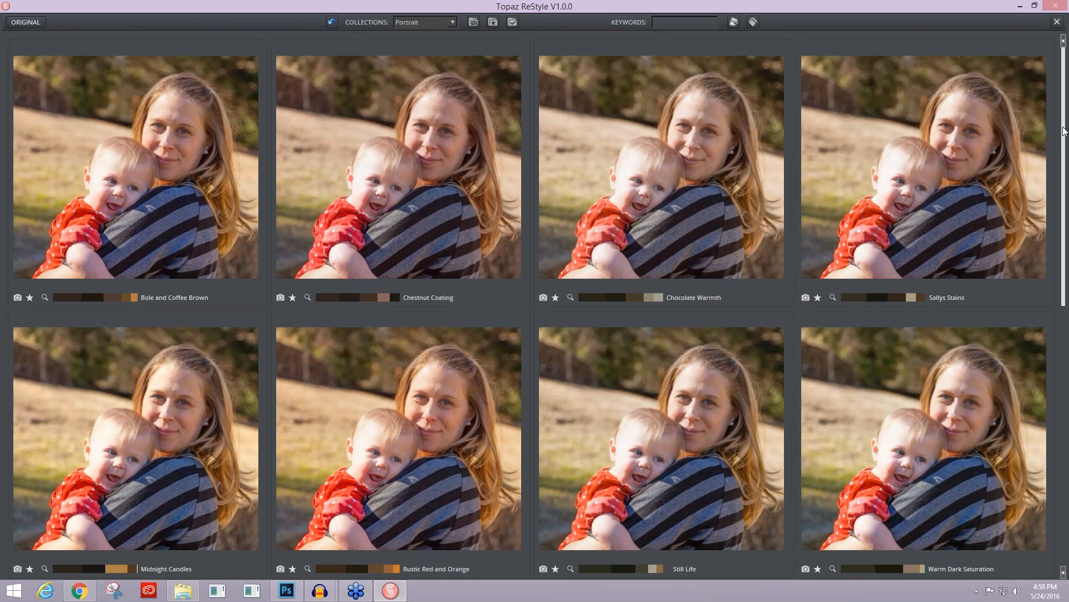
pyautogui.moveTo(1064, 131); pyautogui.dragTo(1053, 265)
pyautogui.scroll(-3, 1053, 264)
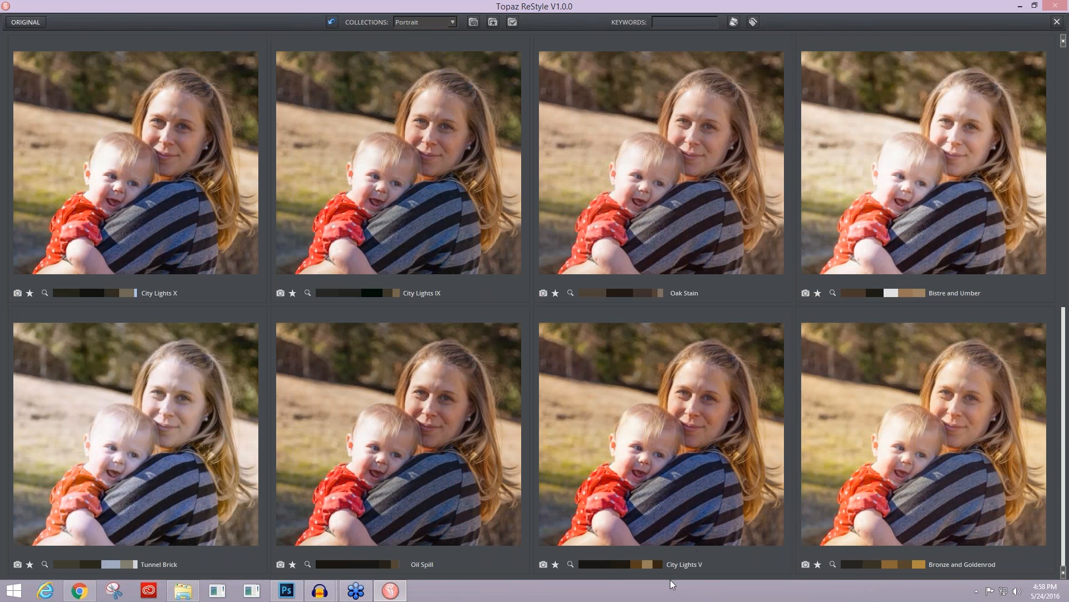
pyautogui.click(637, 544)
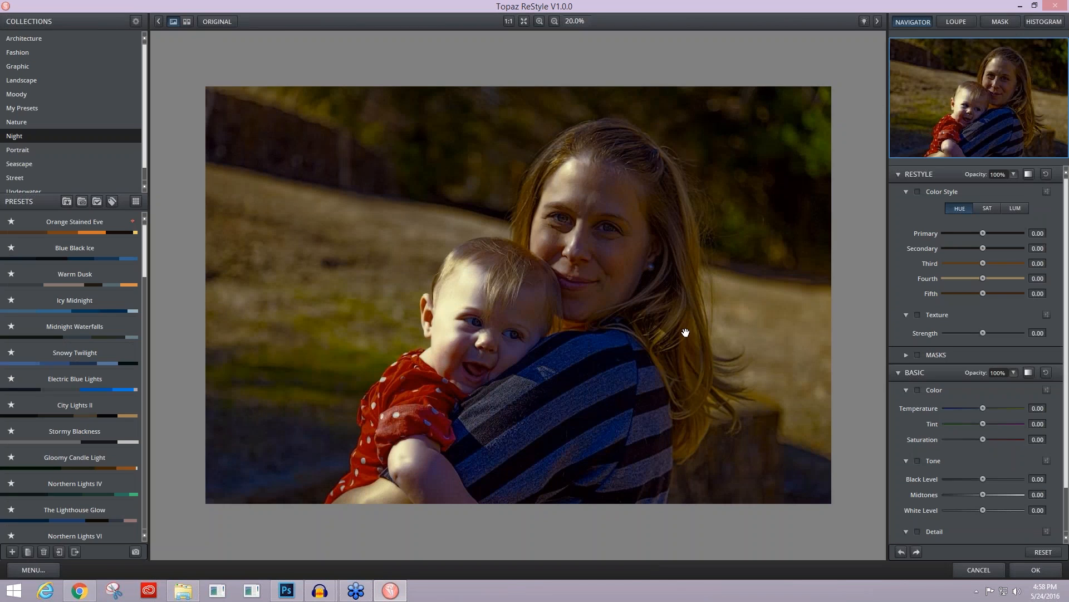
# Step: Set the ReStyle blend mode to Screen with 57% opacity, and apply the effect to the layer
pyautogui.click(1029, 173)
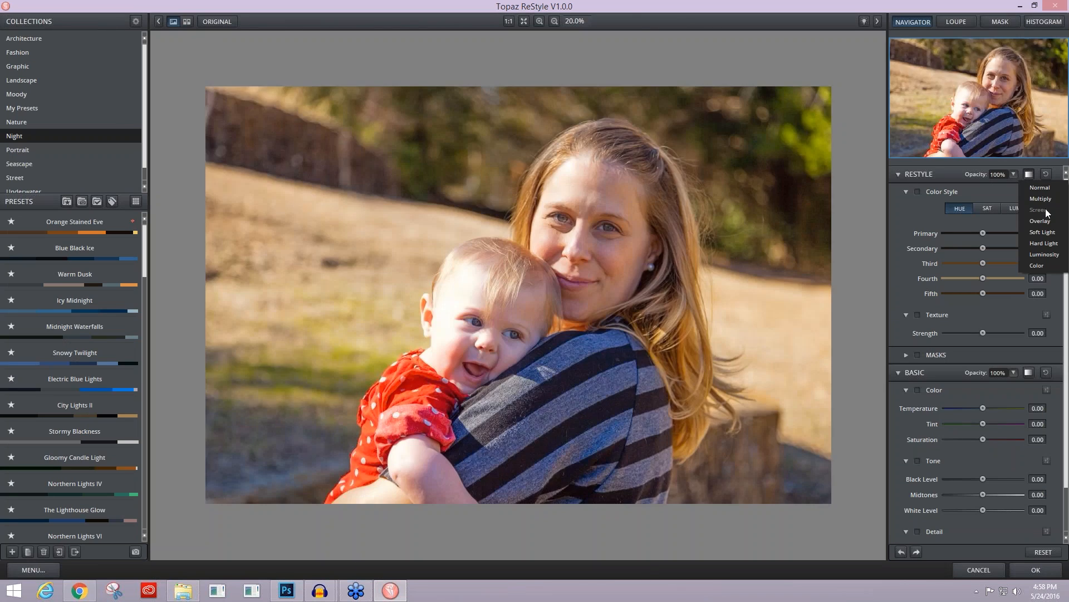
pyautogui.click(1045, 208)
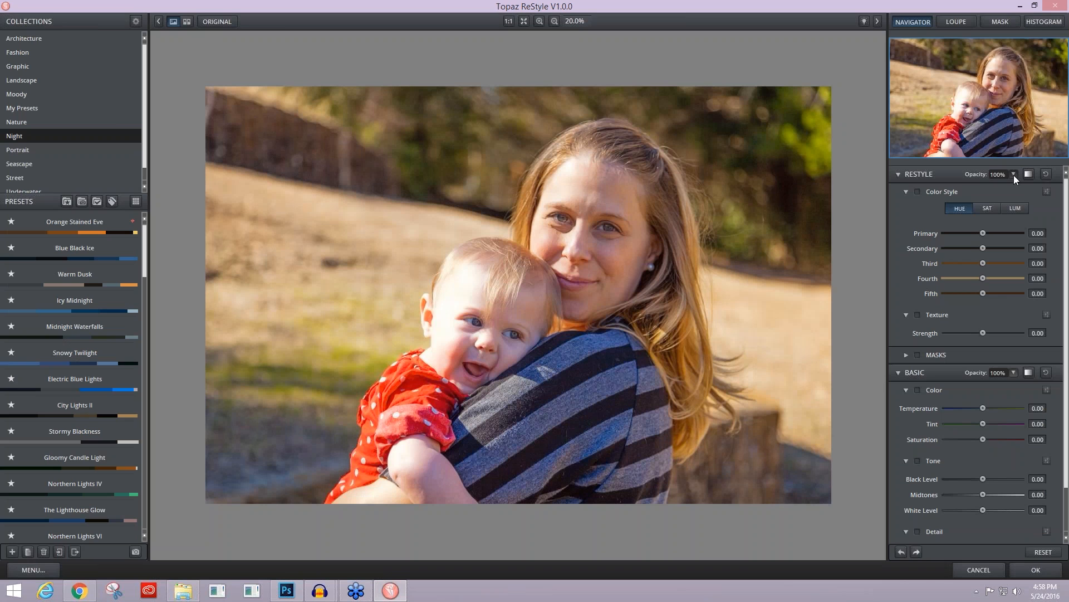
pyautogui.moveTo(1026, 177); pyautogui.dragTo(1011, 178)
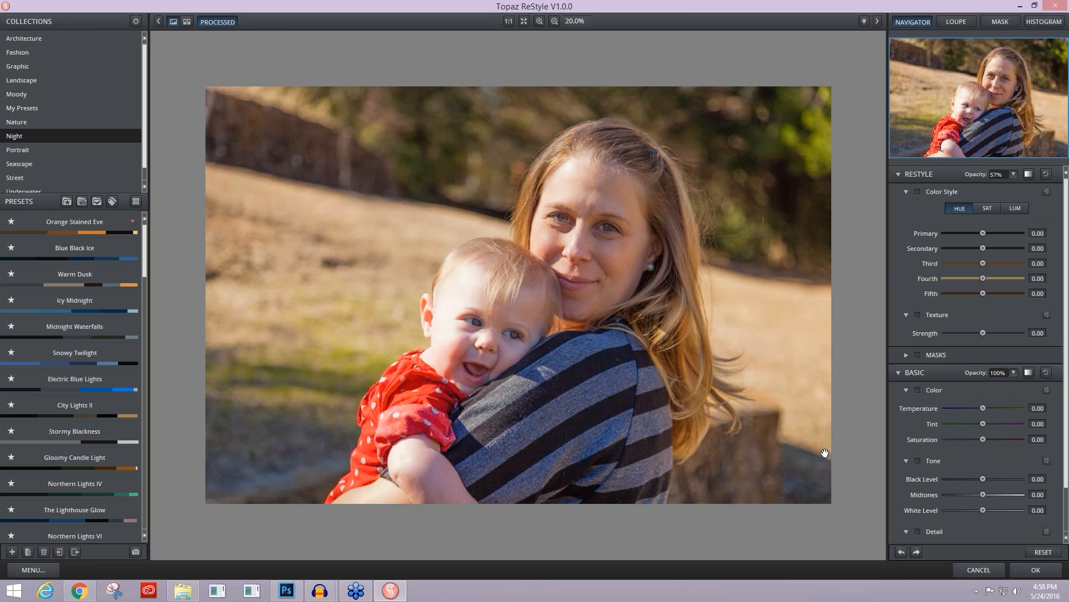
pyautogui.click(1036, 571)
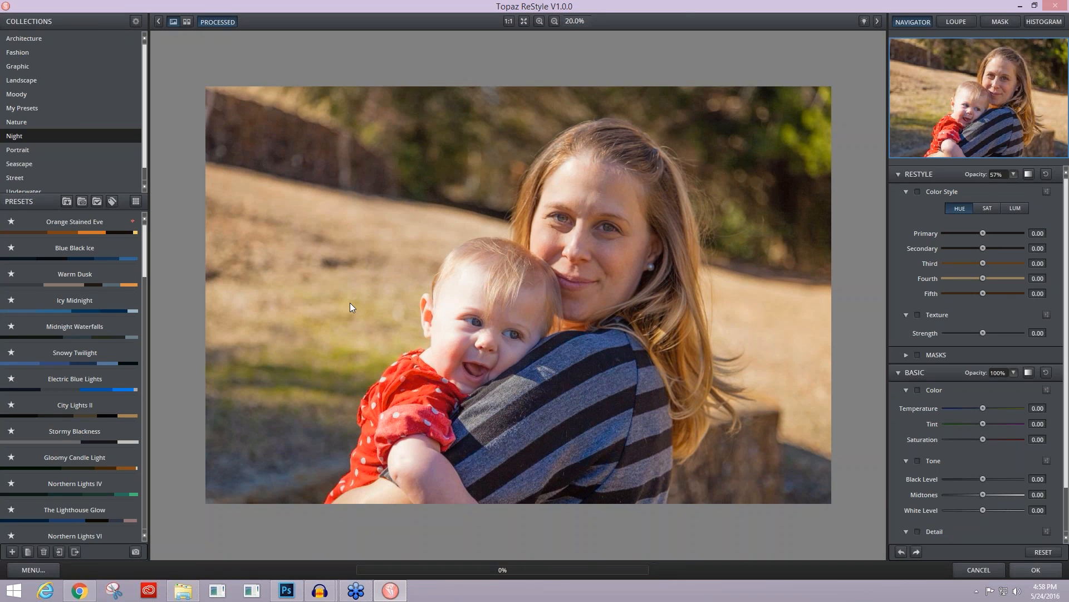